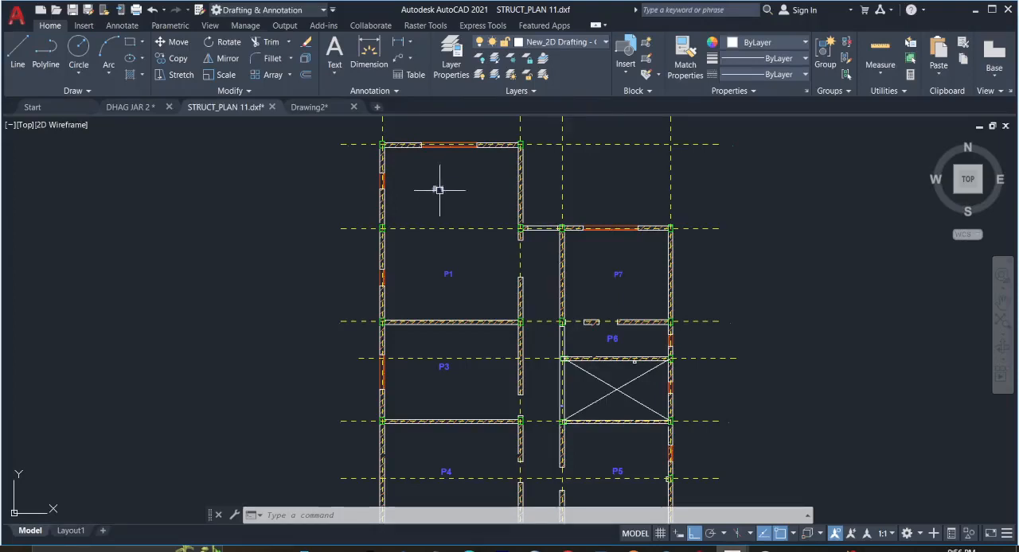
- Examine the ground floor plan in STRUCT_PLAN 11.dxf as a whole and around its upper rooms
{"action": "scroll", "coordinate": [438, 189], "scroll_direction": "down", "scroll_amount": 2}
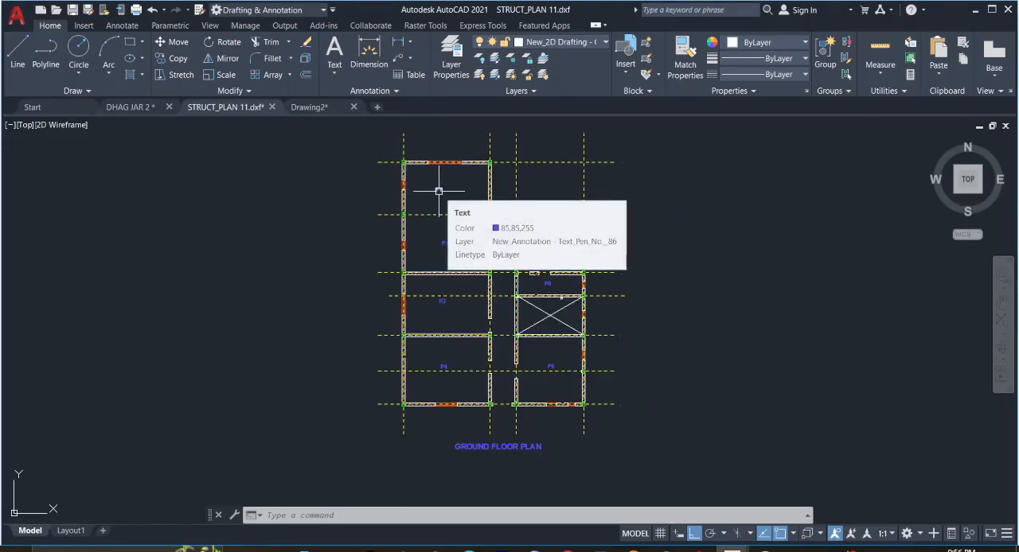
{"action": "scroll", "coordinate": [467, 228], "scroll_direction": "up", "scroll_amount": 1}
{"action": "scroll", "coordinate": [467, 228], "scroll_direction": "down", "scroll_amount": 1}
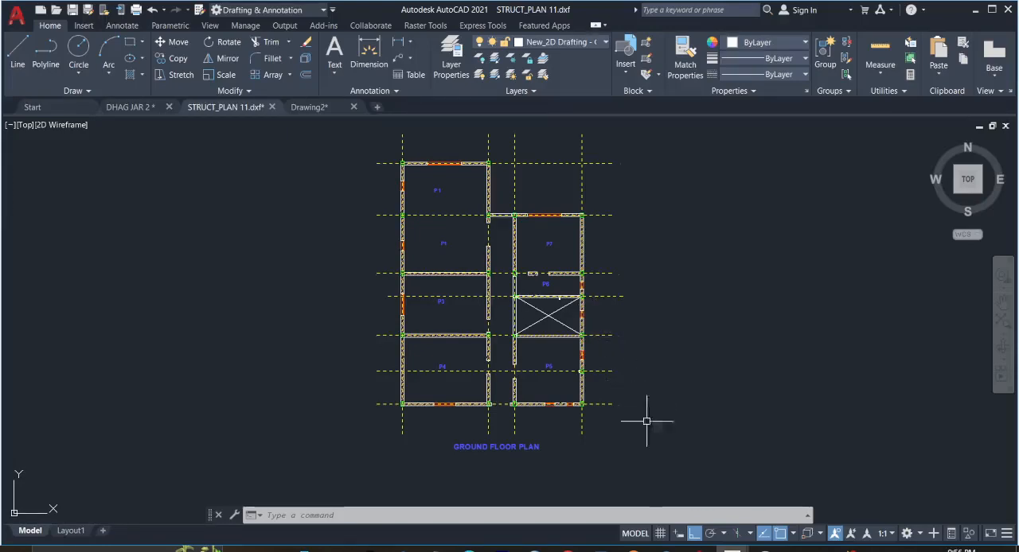
- Switch to Drawing2.dwg and examine the beam reinforcement details, including the beams labelled 1B24, 1B17, 1B9 and 1B8
{"action": "left_click", "coordinate": [731, 549]}
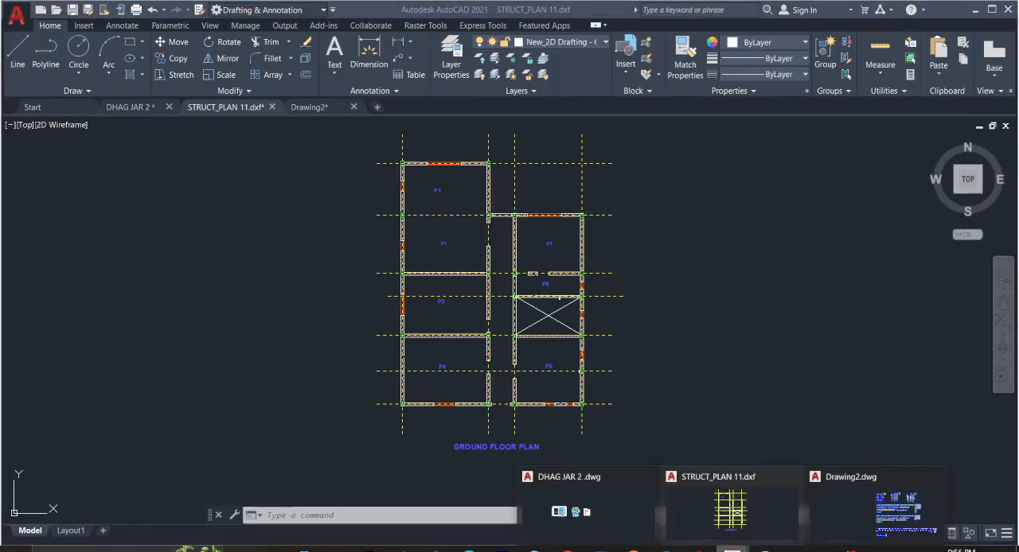
{"action": "left_click", "coordinate": [880, 516]}
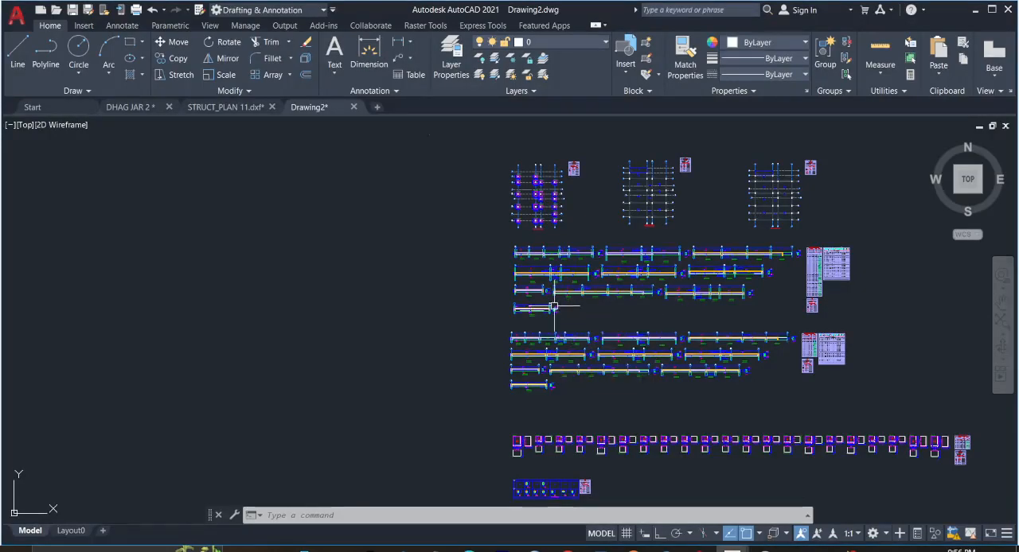
{"action": "scroll", "coordinate": [560, 303], "scroll_direction": "up", "scroll_amount": 8}
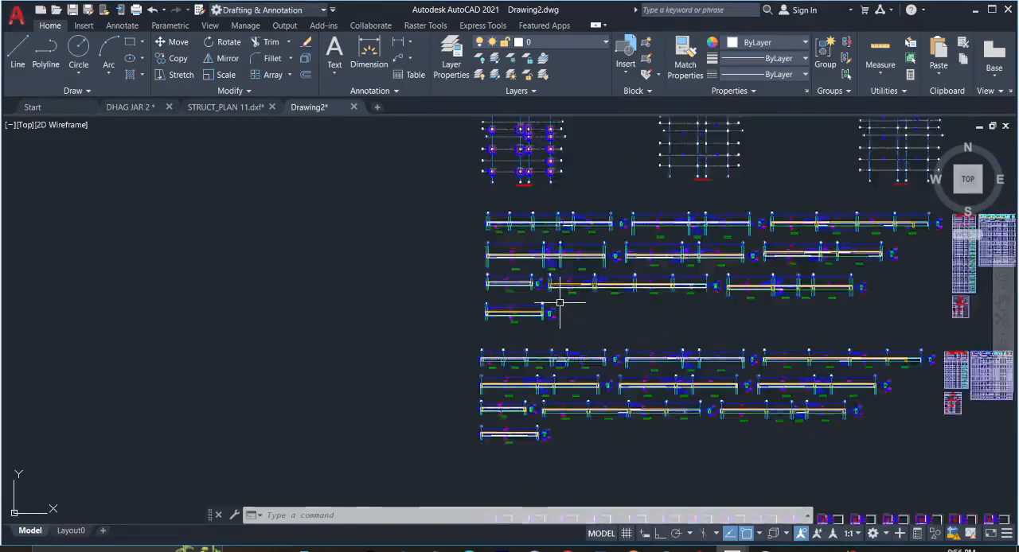
{"action": "scroll", "coordinate": [559, 303], "scroll_direction": "down", "scroll_amount": 8}
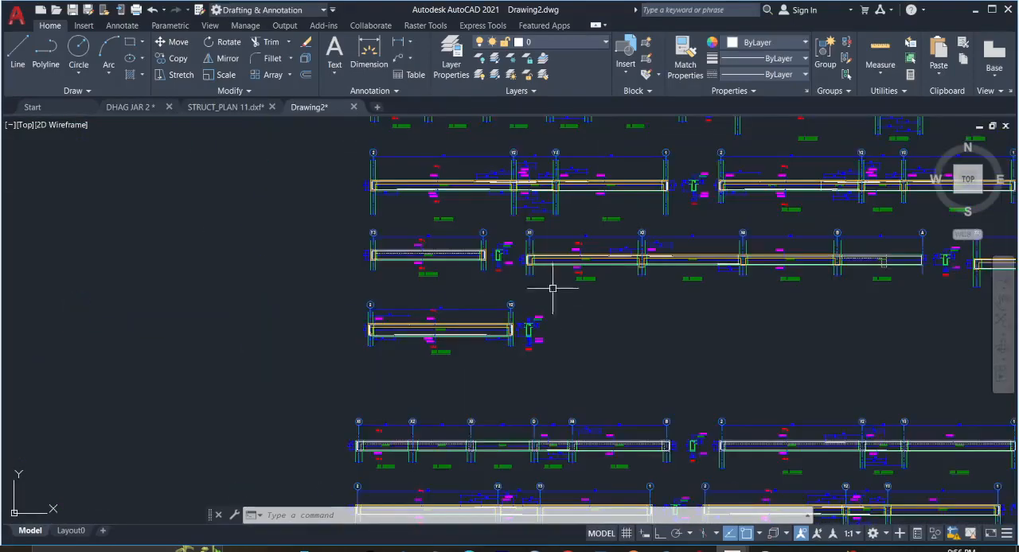
{"action": "scroll", "coordinate": [494, 224], "scroll_direction": "up", "scroll_amount": 5}
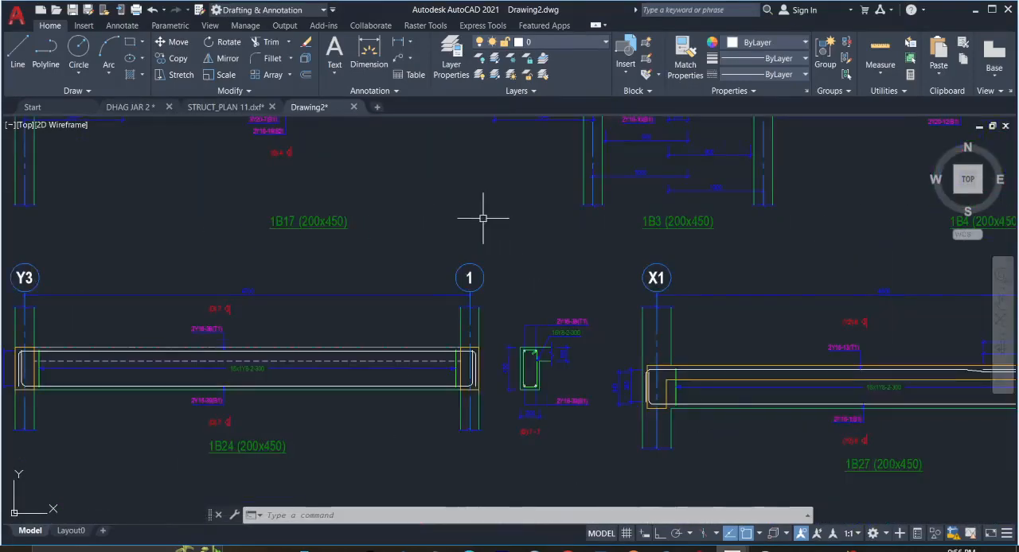
{"action": "scroll", "coordinate": [482, 216], "scroll_direction": "up", "scroll_amount": 2}
{"action": "scroll", "coordinate": [470, 266], "scroll_direction": "down", "scroll_amount": 5}
{"action": "scroll", "coordinate": [471, 270], "scroll_direction": "up", "scroll_amount": 3}
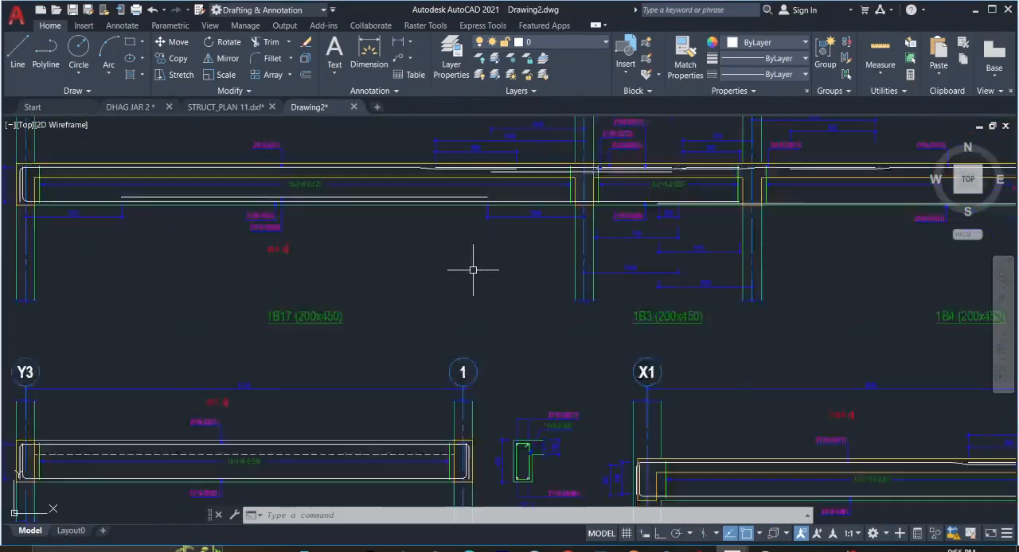
{"action": "scroll", "coordinate": [472, 270], "scroll_direction": "up", "scroll_amount": 4}
{"action": "scroll", "coordinate": [434, 236], "scroll_direction": "down", "scroll_amount": 6}
{"action": "scroll", "coordinate": [311, 230], "scroll_direction": "up", "scroll_amount": 6}
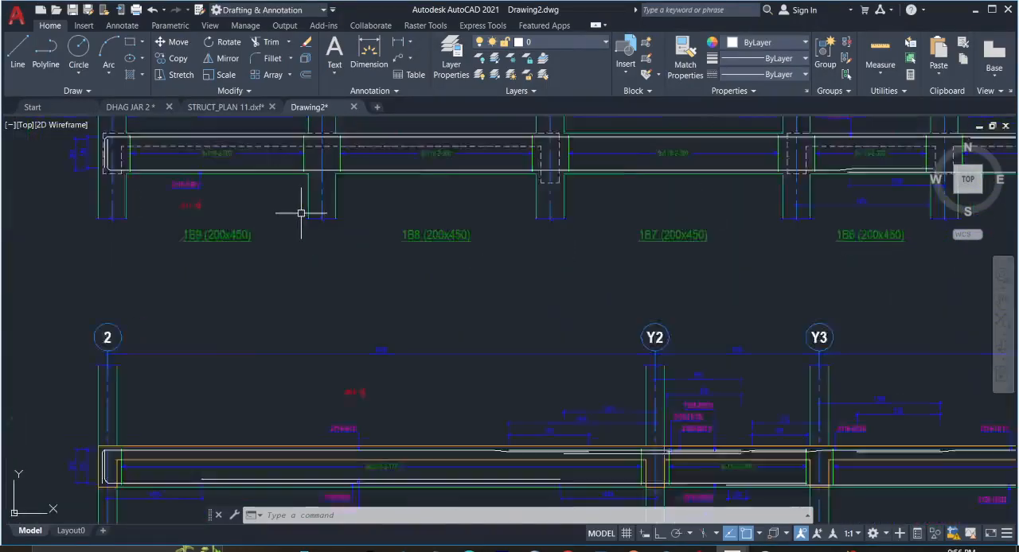
{"action": "scroll", "coordinate": [301, 214], "scroll_direction": "down", "scroll_amount": 5}
{"action": "scroll", "coordinate": [273, 157], "scroll_direction": "up", "scroll_amount": 6}
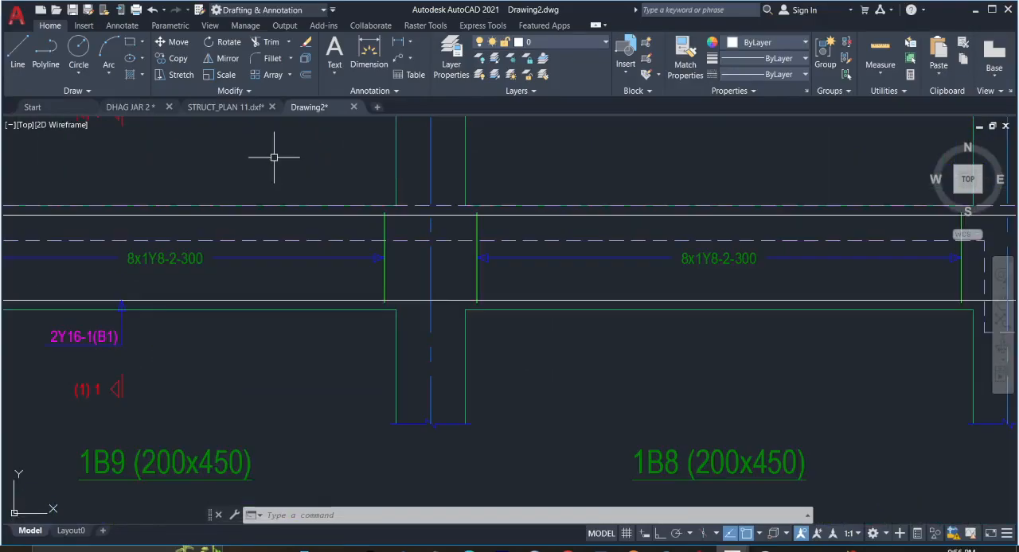
{"action": "middle_click_drag", "start_coordinate": [275, 157], "coordinate": [335, 378]}
{"action": "scroll", "coordinate": [337, 350], "scroll_direction": "down", "scroll_amount": 3}
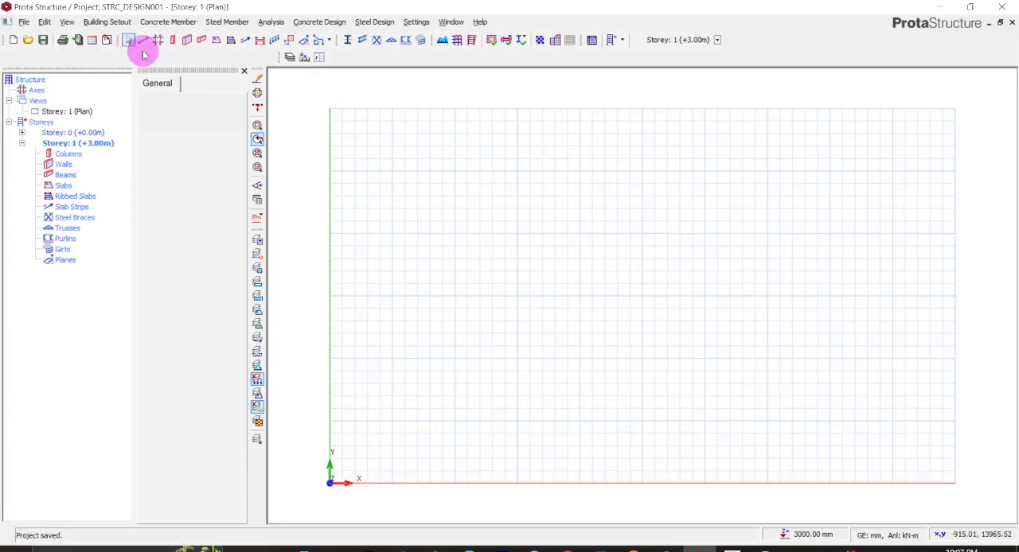
- In ProtaStructure, load STRUCT_PLAN 11.dxf as the external reference drawing in mm, with text entities displayed
{"action": "left_click", "coordinate": [107, 41]}
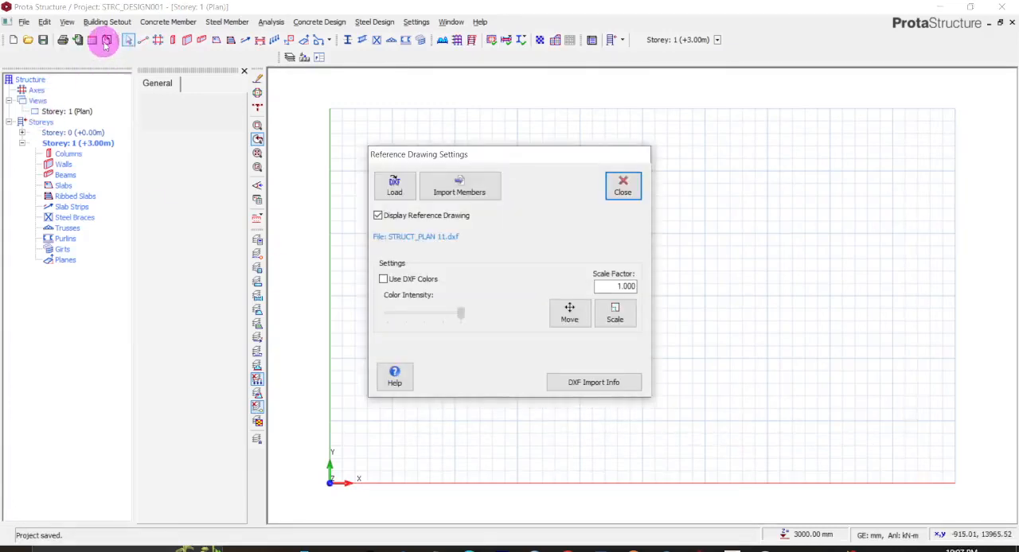
{"action": "left_click", "coordinate": [624, 185]}
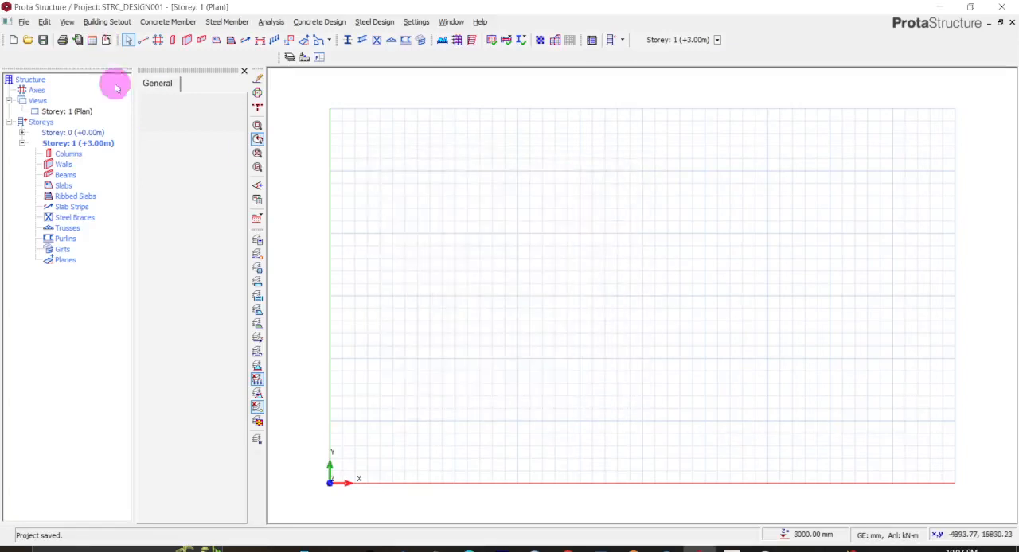
{"action": "left_click", "coordinate": [106, 41]}
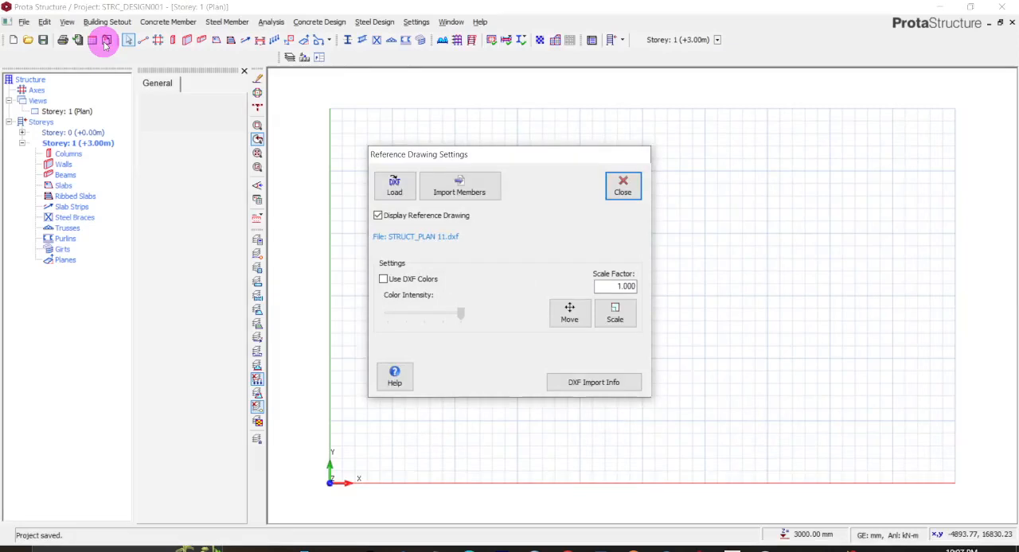
{"action": "left_click", "coordinate": [392, 186]}
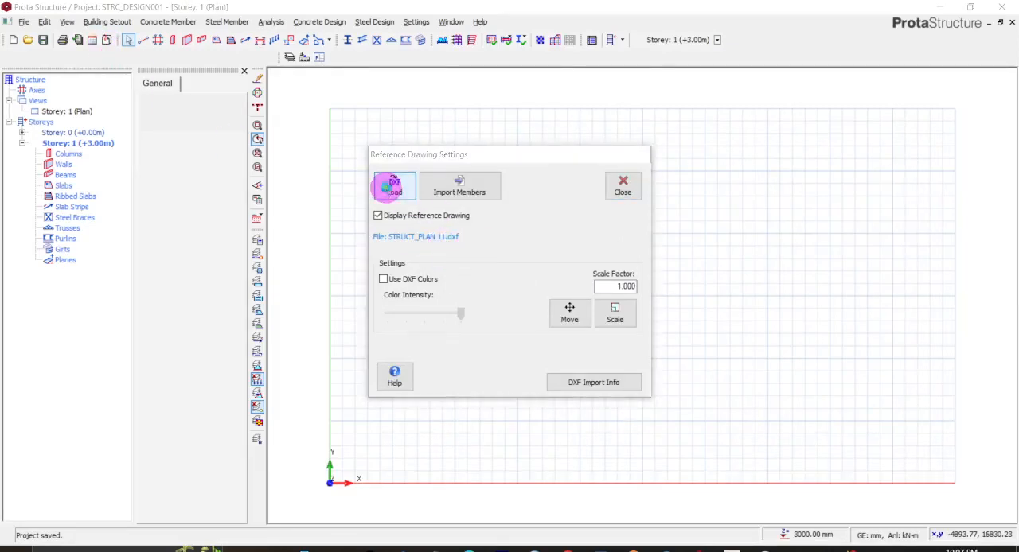
{"action": "scroll", "coordinate": [324, 199], "scroll_direction": "down", "scroll_amount": 5}
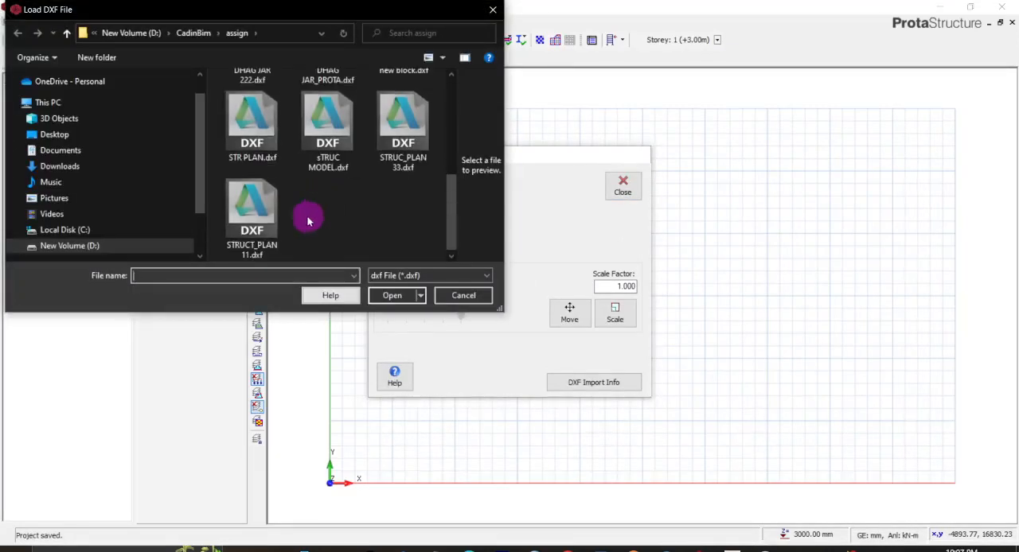
{"action": "left_click", "coordinate": [269, 230]}
{"action": "left_click", "coordinate": [392, 295]}
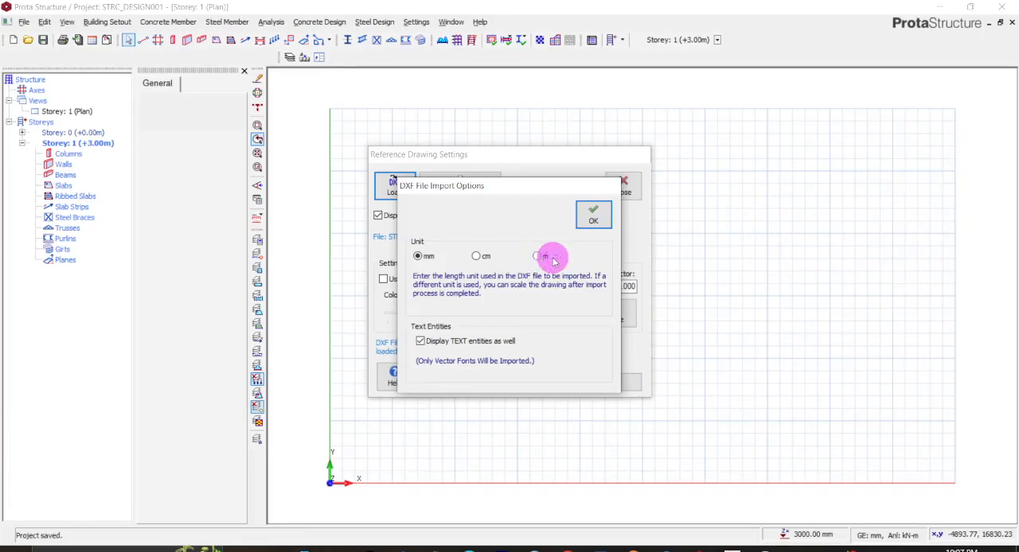
{"action": "left_click", "coordinate": [597, 220]}
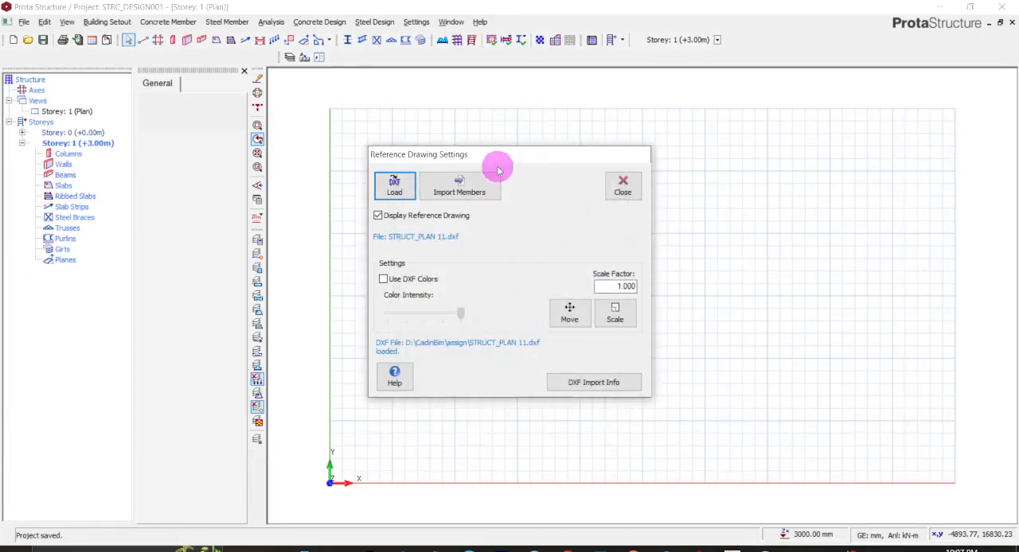
- Display the reference drawing in its DXF colours and open the member import options
{"action": "left_click_drag", "start_coordinate": [501, 162], "coordinate": [490, 213]}
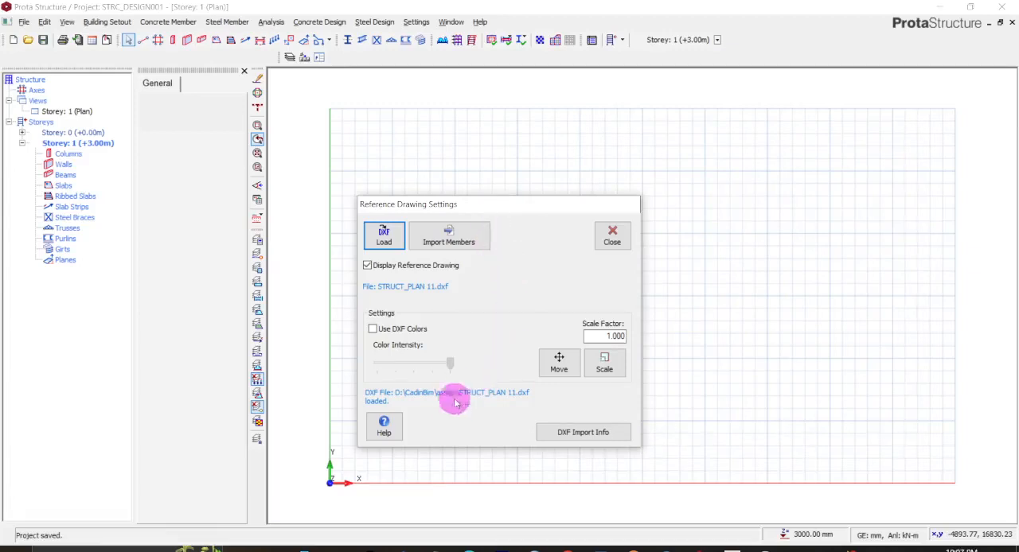
{"action": "left_click_drag", "start_coordinate": [512, 209], "coordinate": [595, 183]}
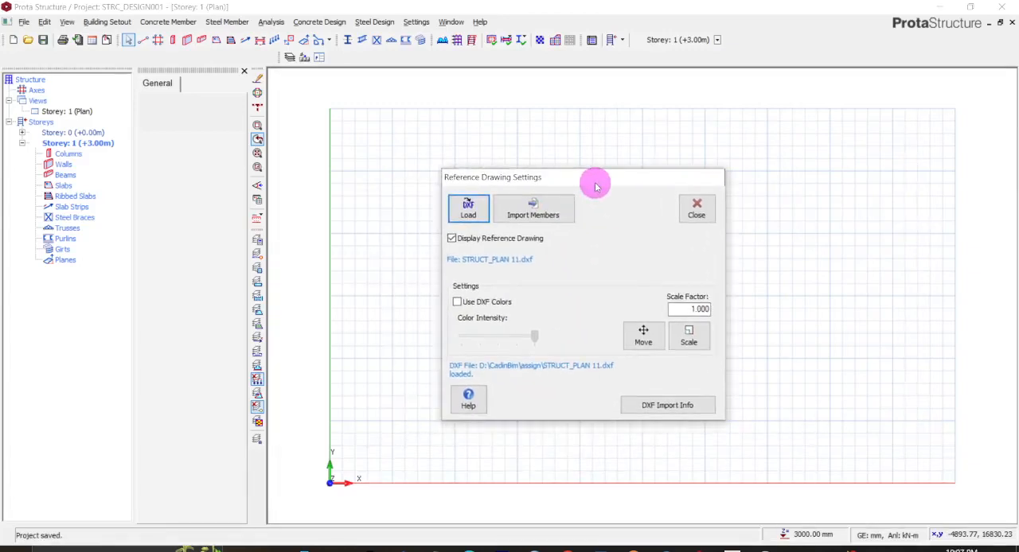
{"action": "left_click", "coordinate": [457, 303]}
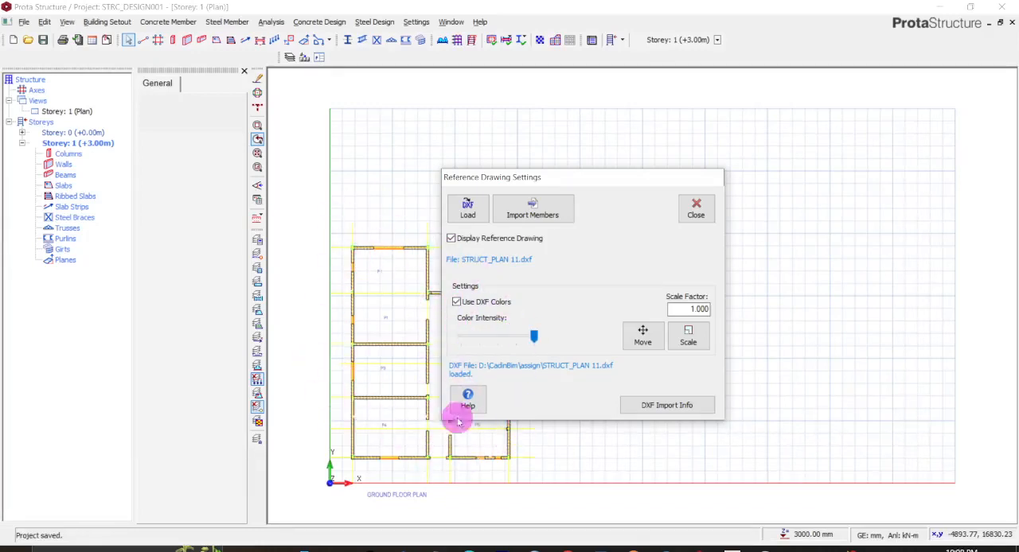
{"action": "left_click", "coordinate": [532, 215]}
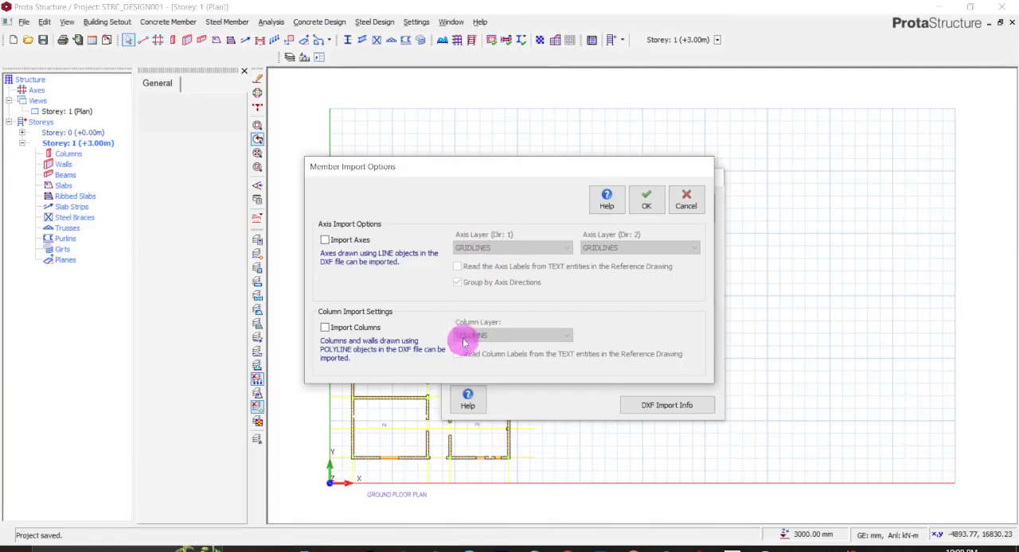
- Switch to AutoCAD and dismiss the licence notice
{"action": "left_click", "coordinate": [732, 549]}
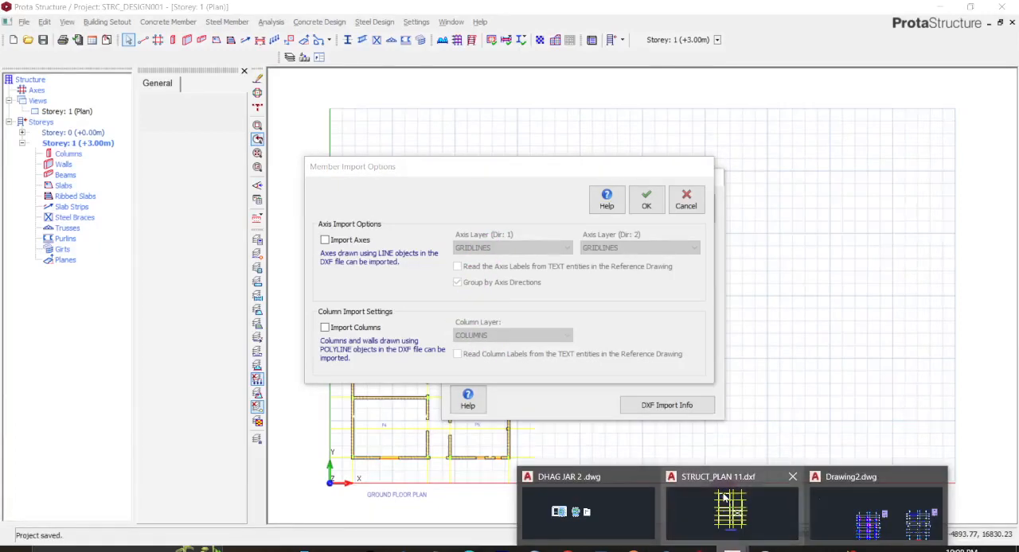
{"action": "left_click", "coordinate": [724, 502]}
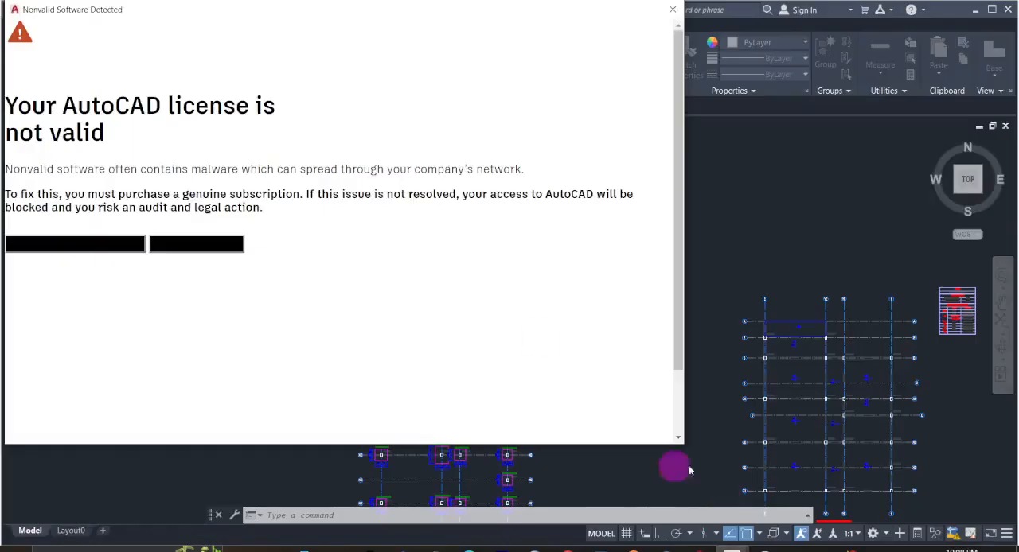
{"action": "left_click", "coordinate": [671, 10]}
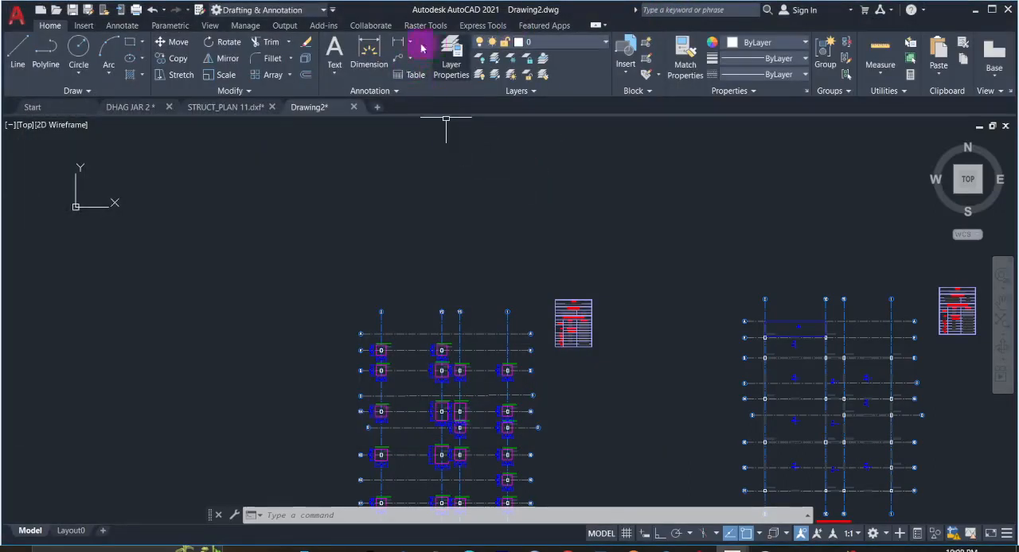
- Open the layer properties manager and examine the layer list of Drawing2.dwg
{"action": "left_click", "coordinate": [458, 63]}
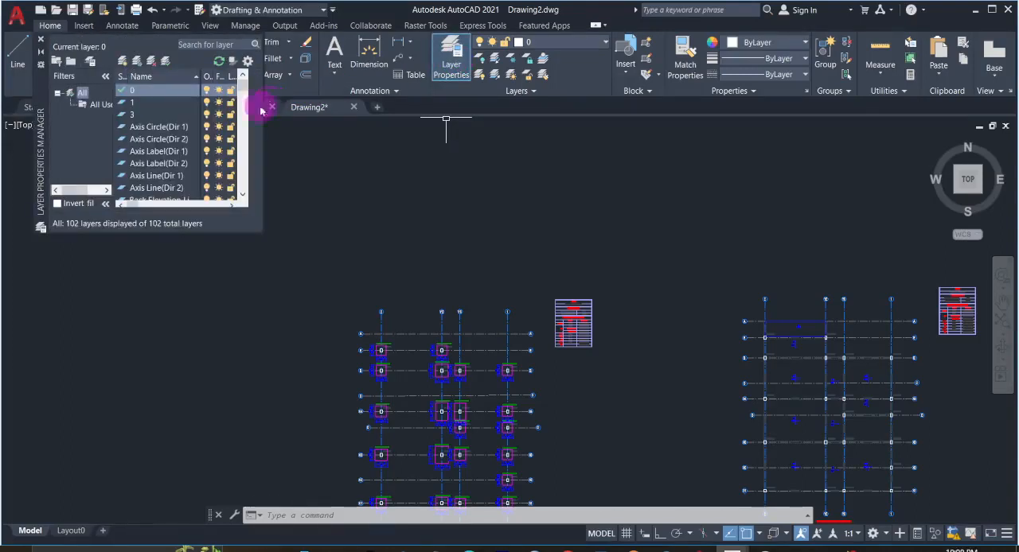
{"action": "mouse_move", "coordinate": [242, 90]}
{"action": "left_mouse_down"}
{"action": "mouse_move", "coordinate": [240, 195]}
{"action": "mouse_move", "coordinate": [231, 77]}
{"action": "left_mouse_up"}
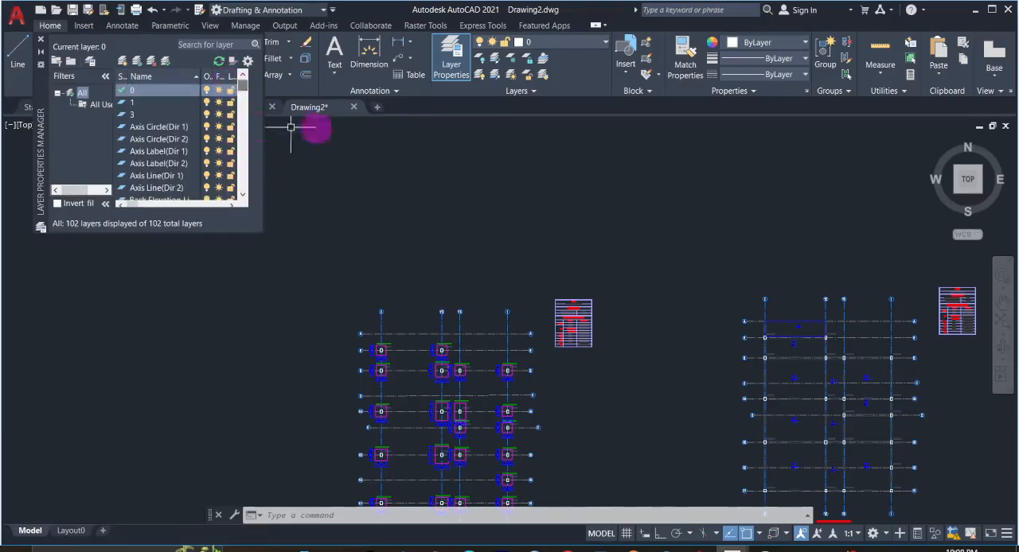
{"action": "left_click", "coordinate": [561, 45]}
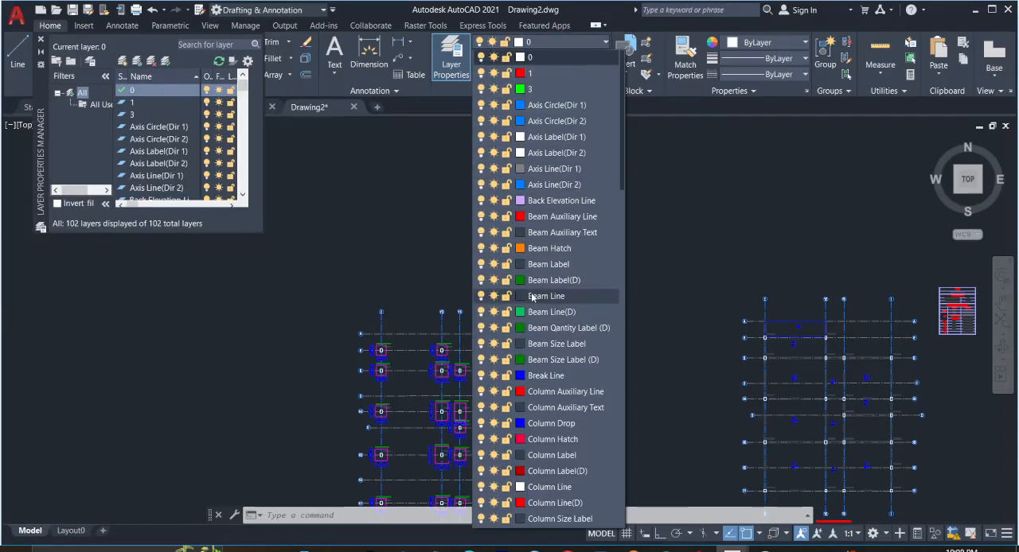
{"action": "scroll", "coordinate": [531, 297], "scroll_direction": "down", "scroll_amount": 8}
{"action": "left_click", "coordinate": [690, 273]}
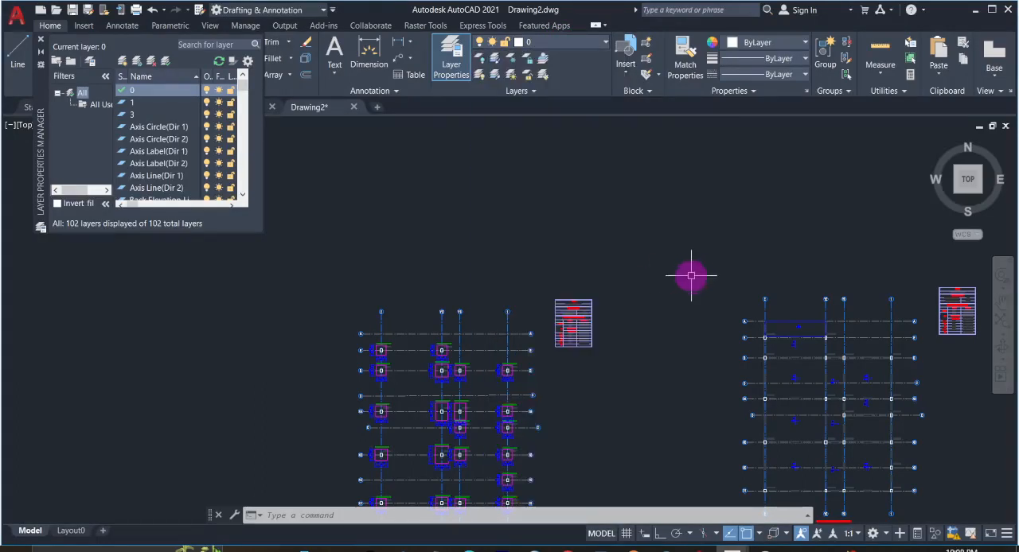
{"action": "scroll", "coordinate": [688, 273], "scroll_direction": "down", "scroll_amount": 3}
{"action": "scroll", "coordinate": [663, 271], "scroll_direction": "up", "scroll_amount": 3}
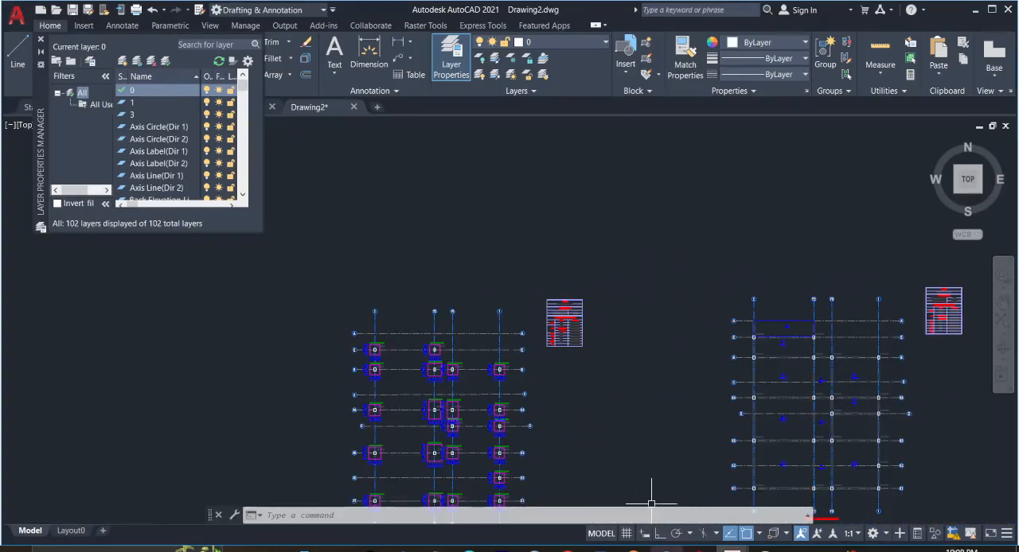
- Check the layer list of STRUCT_PLAN 11.dxf for the column and gridline layers, and minimise AutoCAD
{"action": "mouse_move", "coordinate": [731, 549]}
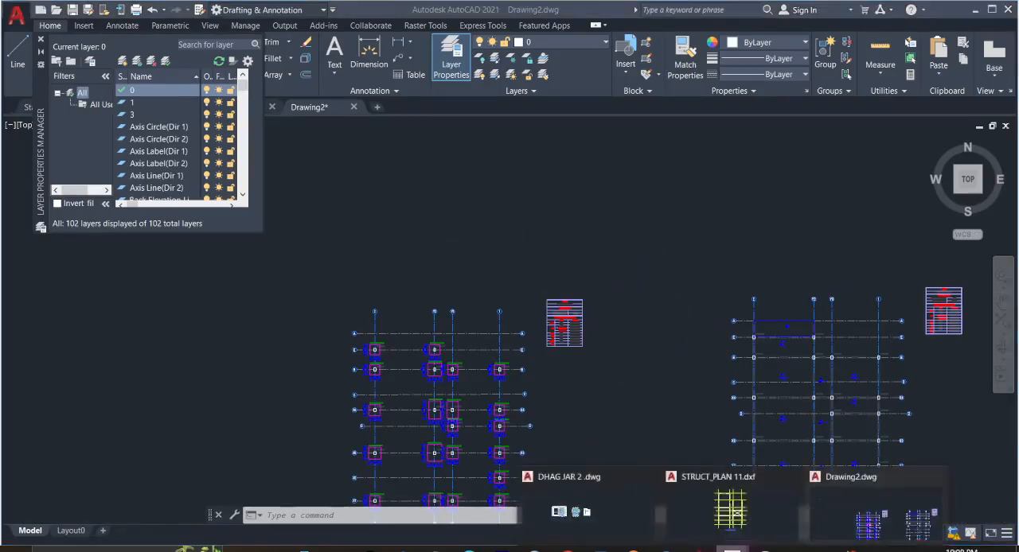
{"action": "left_click", "coordinate": [739, 501]}
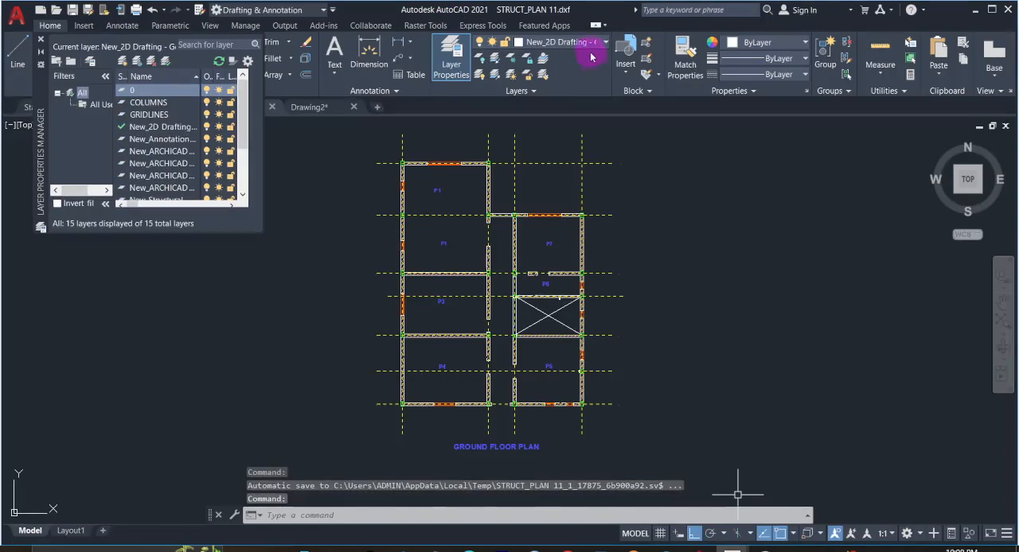
{"action": "left_click", "coordinate": [589, 43]}
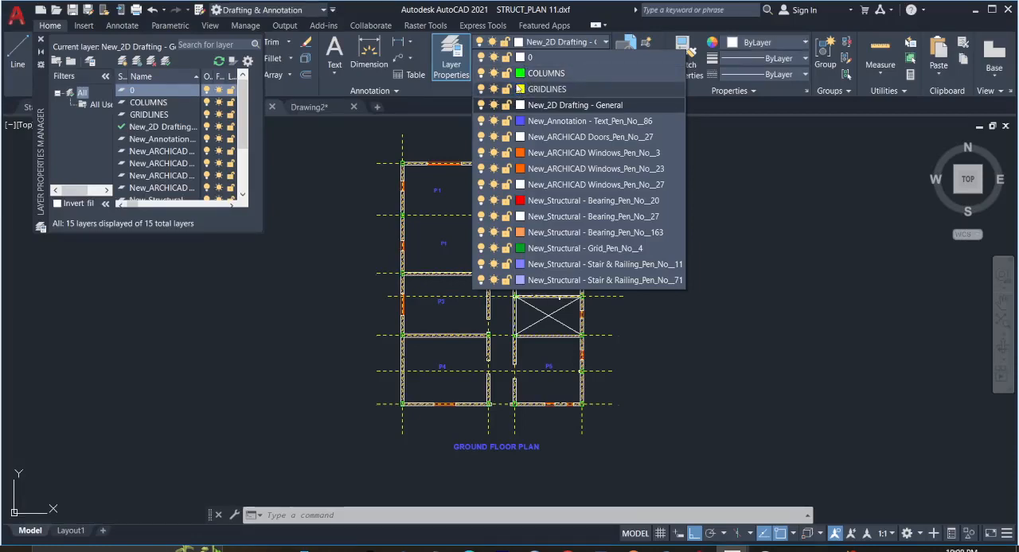
{"action": "left_click", "coordinate": [647, 45]}
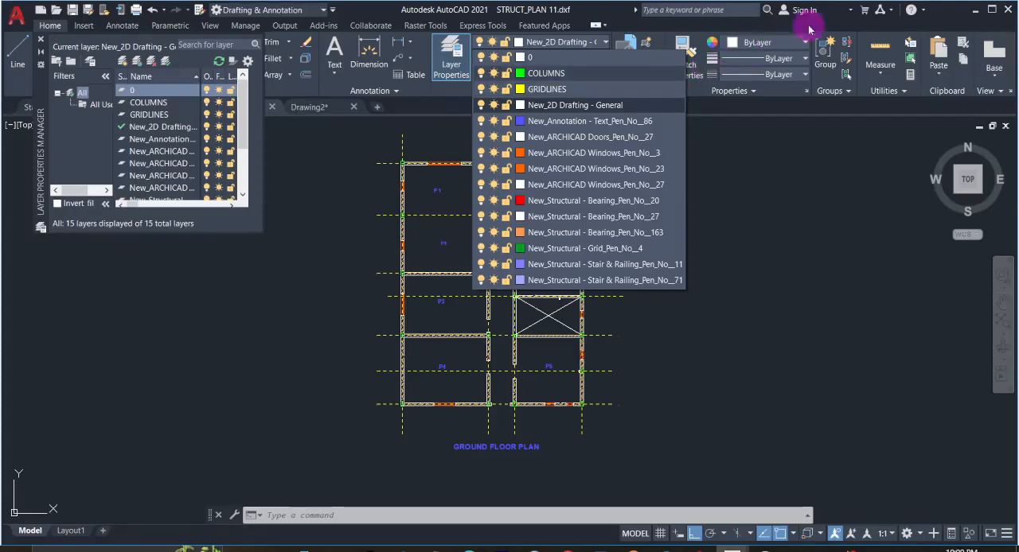
{"action": "left_click", "coordinate": [975, 10]}
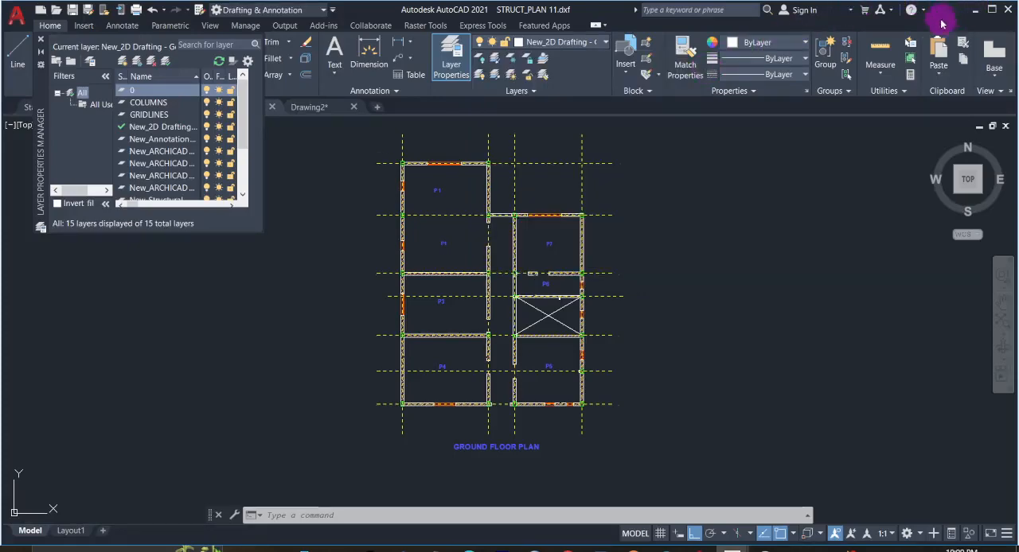
- Return to ProtaStructure and import the axes from the GRIDLINES layer and the columns from the COLUMNS layer
{"action": "left_click", "coordinate": [974, 11]}
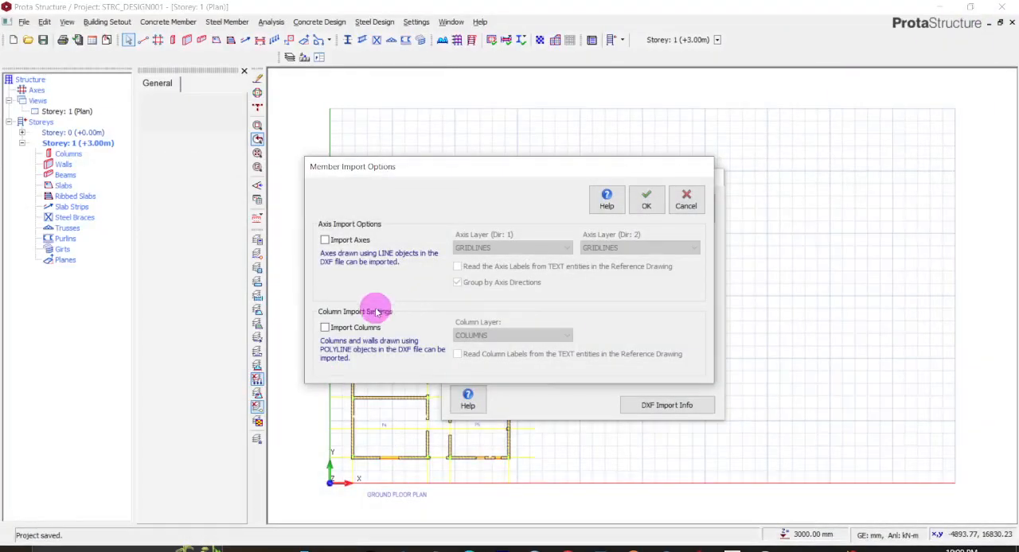
{"action": "left_click", "coordinate": [324, 239]}
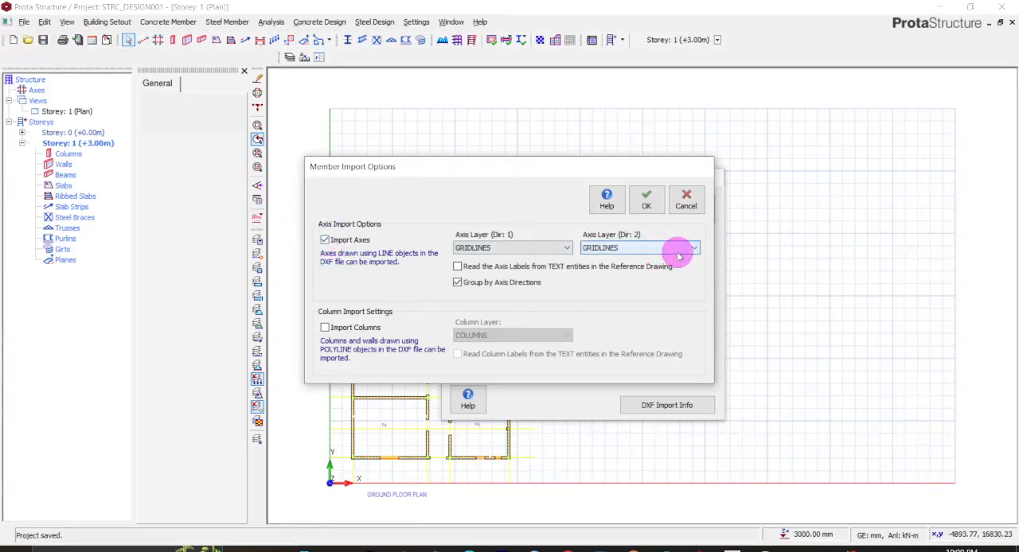
{"action": "left_click", "coordinate": [325, 328]}
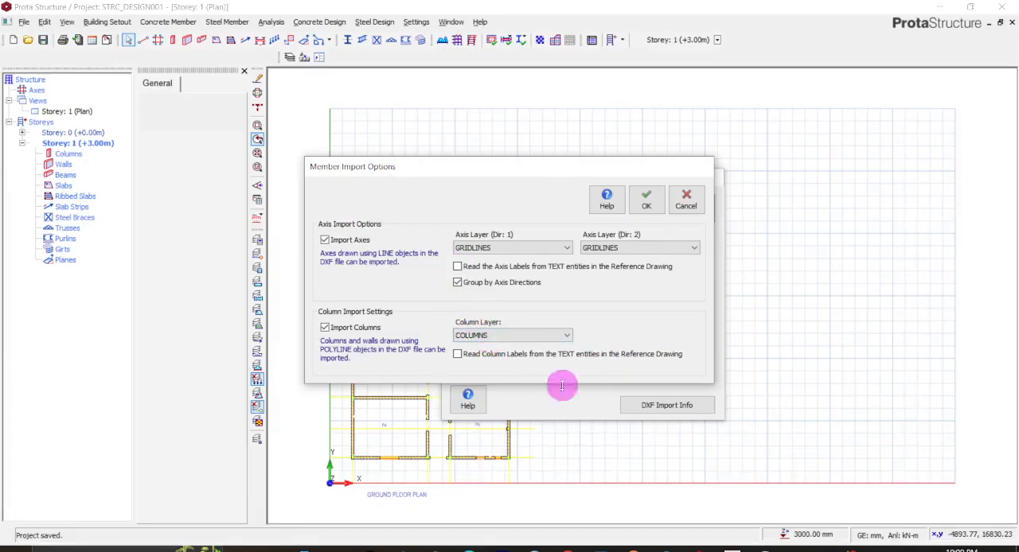
{"action": "left_click", "coordinate": [647, 206]}
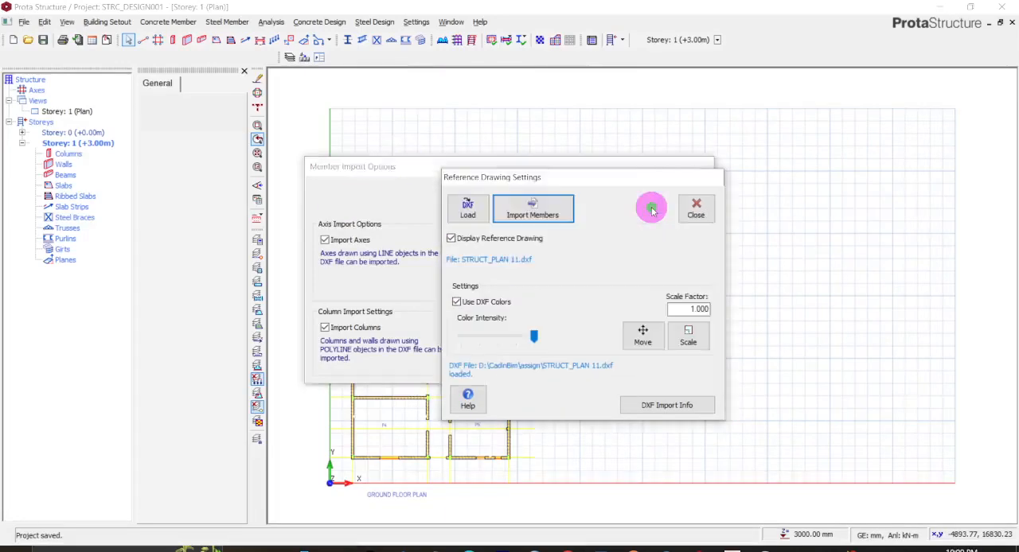
- Run the building model check for all storeys, review its log, and close the check and the reference drawing settings
{"action": "left_click", "coordinate": [293, 438]}
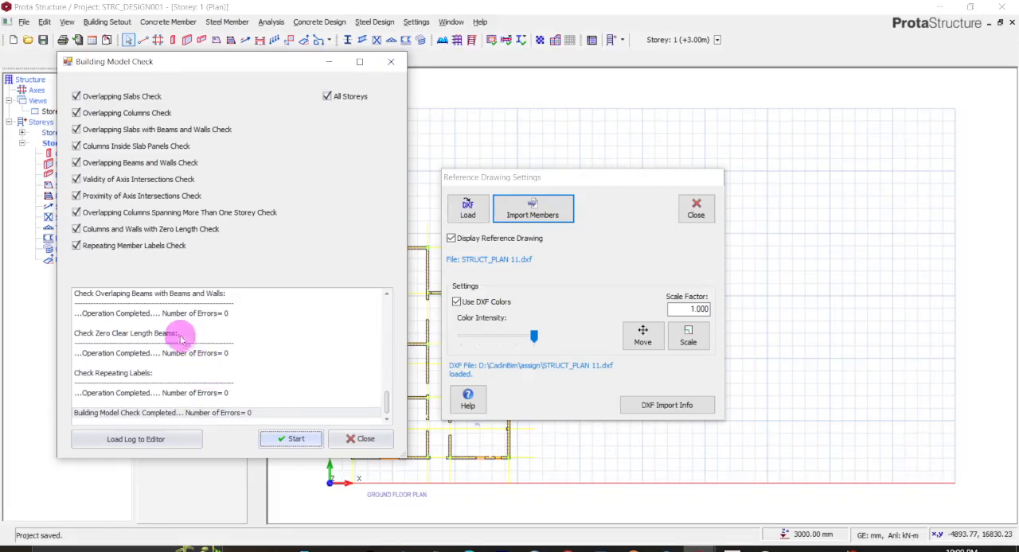
{"action": "scroll", "coordinate": [165, 322], "scroll_direction": "up", "scroll_amount": 1}
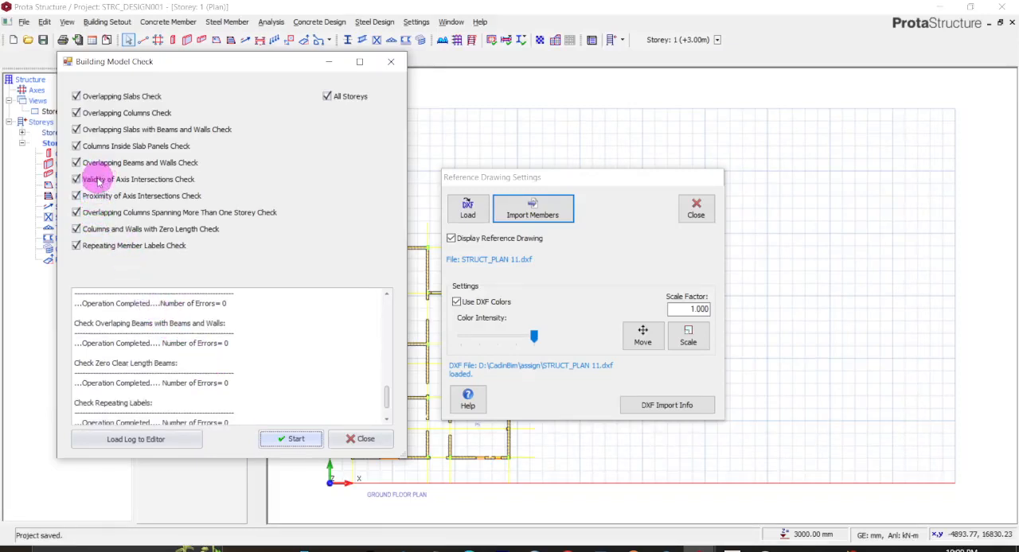
{"action": "left_click", "coordinate": [363, 439]}
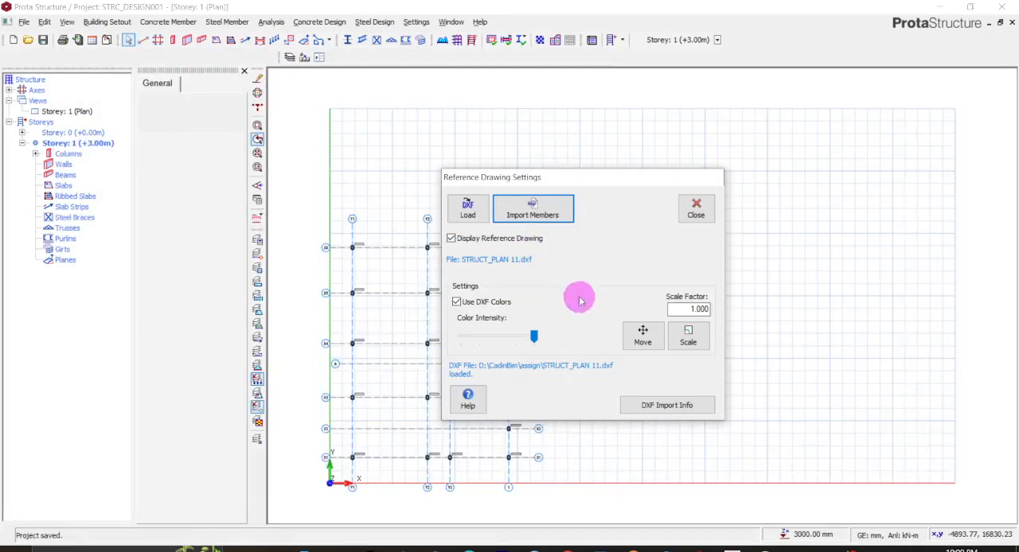
{"action": "left_click", "coordinate": [695, 209]}
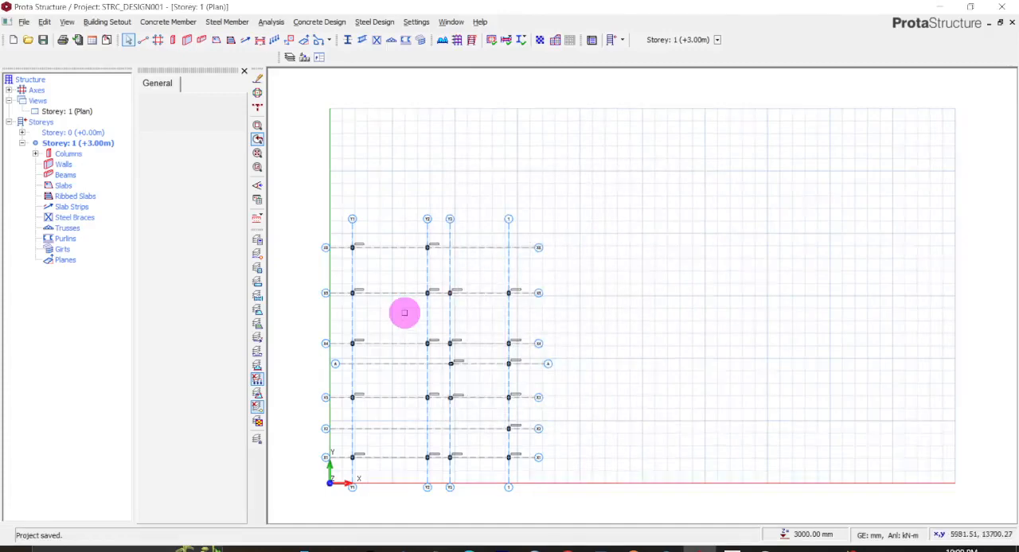
- Examine the imported axes and the column labels and sizes in the Storey 1 plan
{"action": "scroll", "coordinate": [405, 312], "scroll_direction": "up", "scroll_amount": 5}
{"action": "scroll", "coordinate": [404, 312], "scroll_direction": "up", "scroll_amount": 2}
{"action": "scroll", "coordinate": [404, 312], "scroll_direction": "down", "scroll_amount": 5}
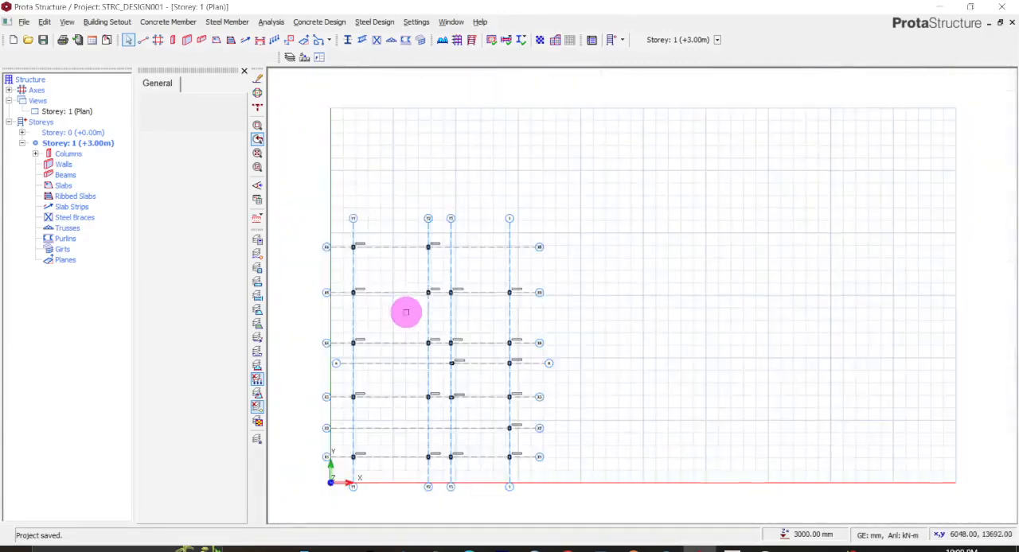
{"action": "scroll", "coordinate": [359, 275], "scroll_direction": "up", "scroll_amount": 3}
{"action": "scroll", "coordinate": [359, 275], "scroll_direction": "up", "scroll_amount": 3}
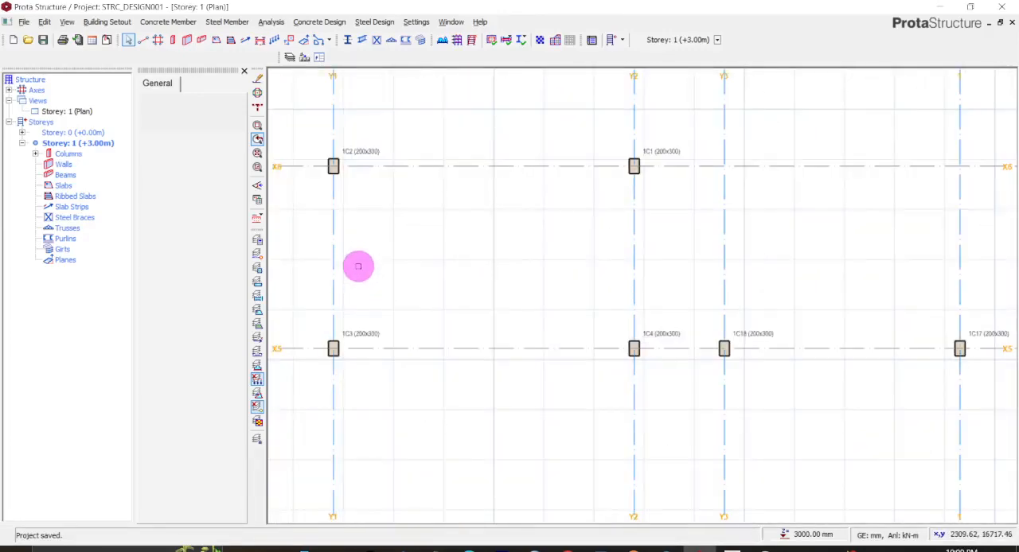
{"action": "scroll", "coordinate": [356, 247], "scroll_direction": "down", "scroll_amount": 3}
{"action": "scroll", "coordinate": [354, 242], "scroll_direction": "down", "scroll_amount": 2}
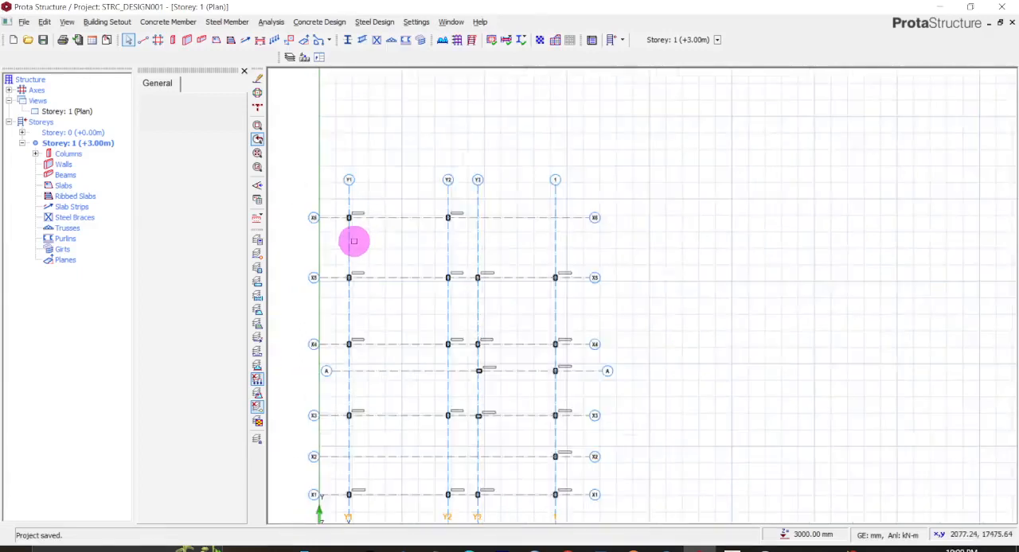
{"action": "scroll", "coordinate": [354, 241], "scroll_direction": "down", "scroll_amount": 2}
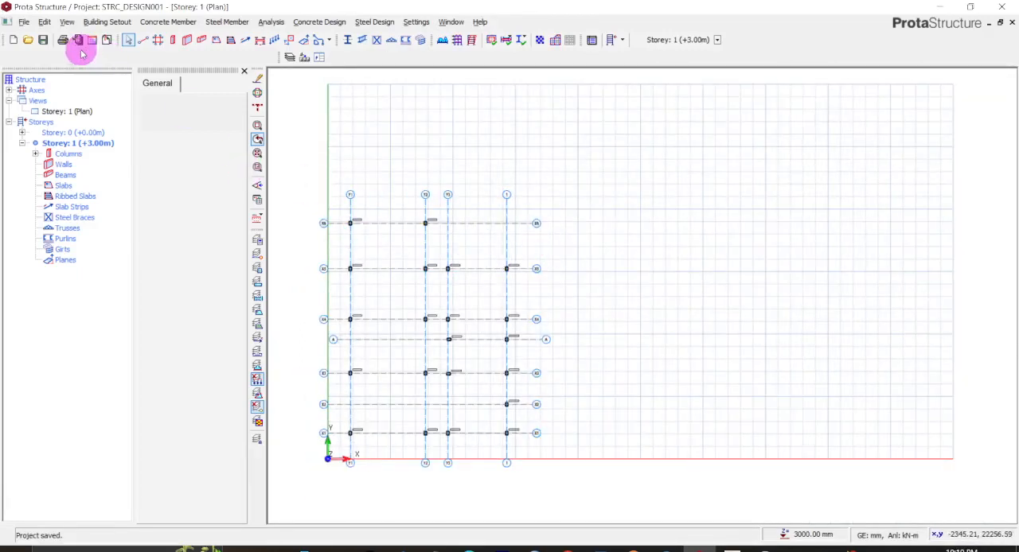
- Open a 3D view of Storey 1 to inspect the columns, and add another plan view of the storey
{"action": "right_click", "coordinate": [38, 101]}
{"action": "left_click", "coordinate": [57, 122]}
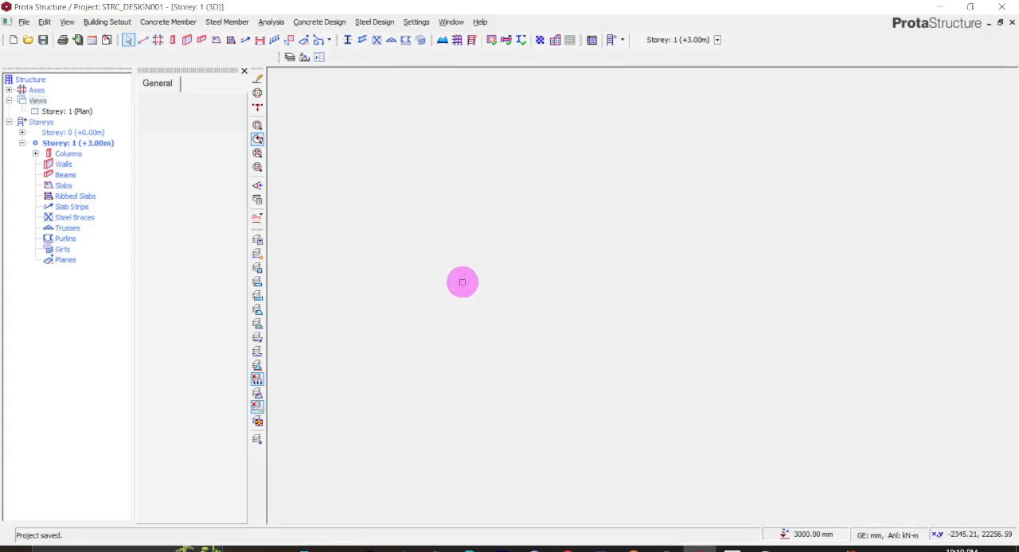
{"action": "scroll", "coordinate": [589, 239], "scroll_direction": "up", "scroll_amount": 2}
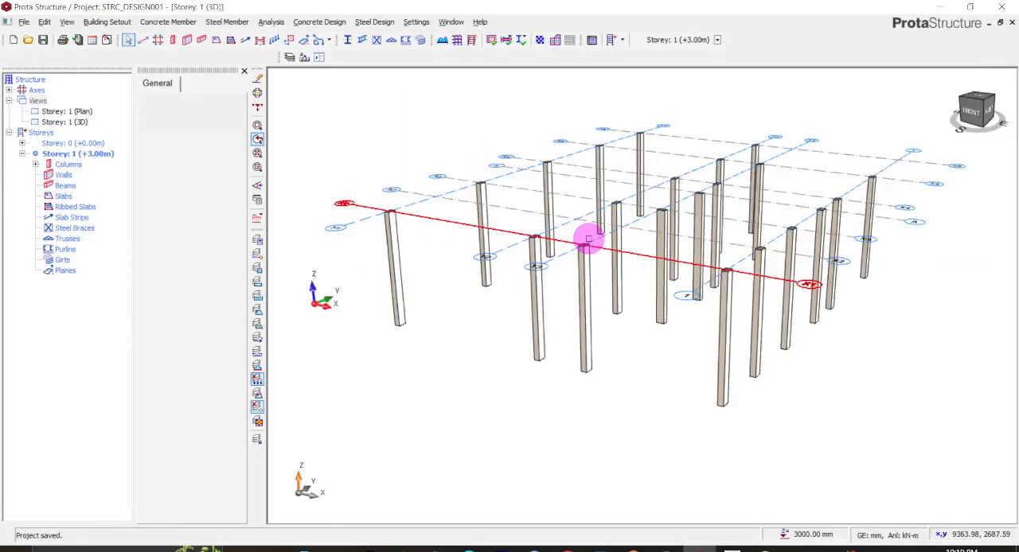
{"action": "scroll", "coordinate": [587, 239], "scroll_direction": "down", "scroll_amount": 1}
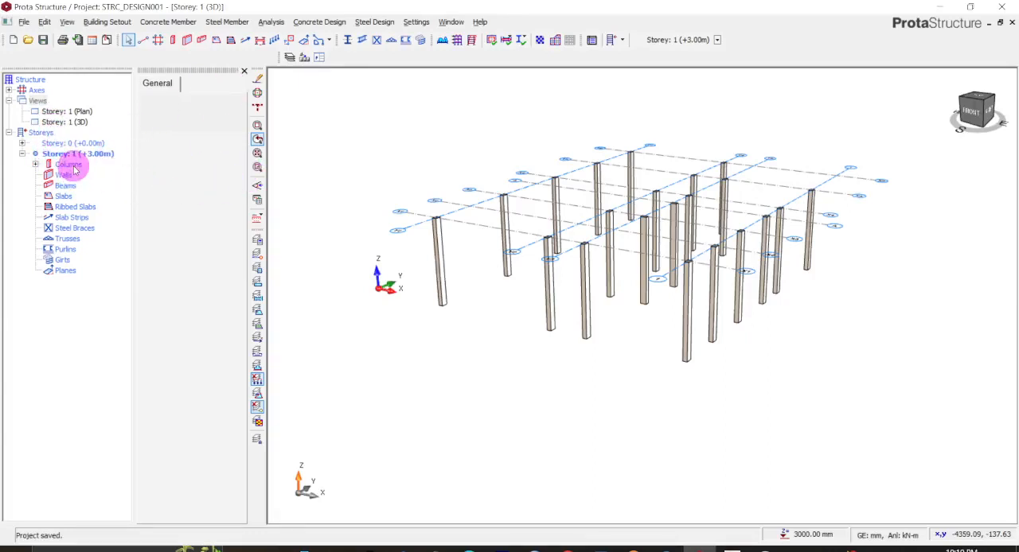
{"action": "right_click", "coordinate": [42, 101]}
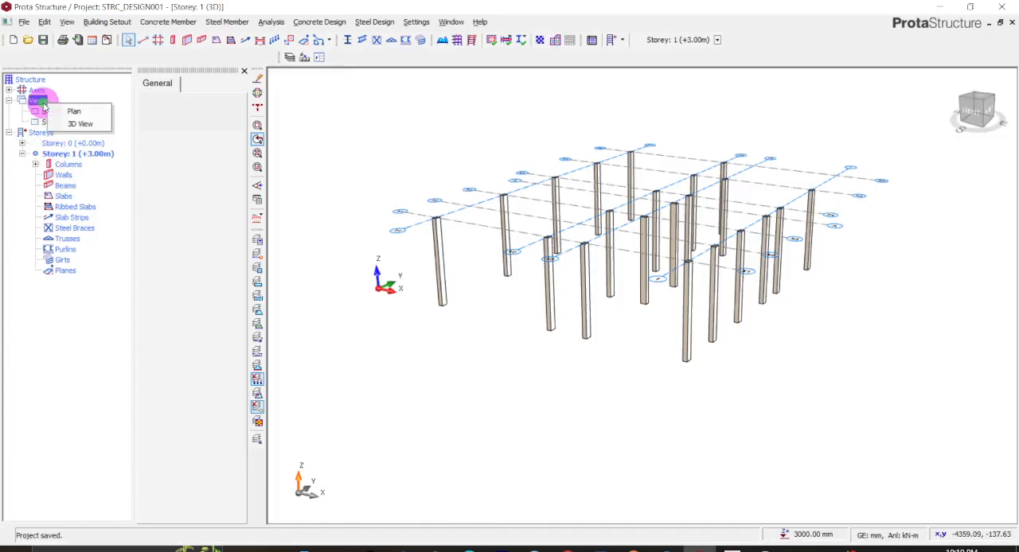
{"action": "left_click", "coordinate": [70, 112]}
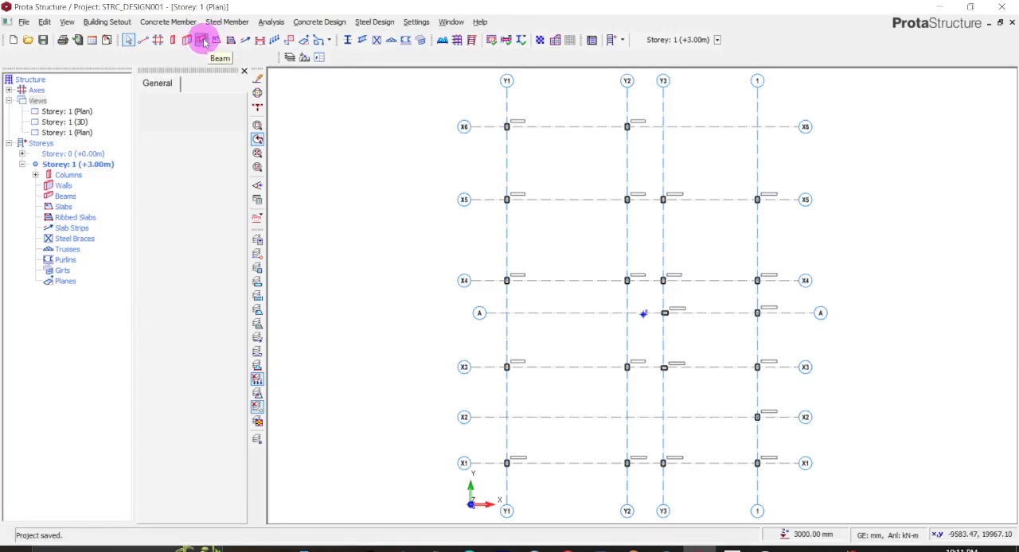
{"action": "left_click", "coordinate": [202, 40]}
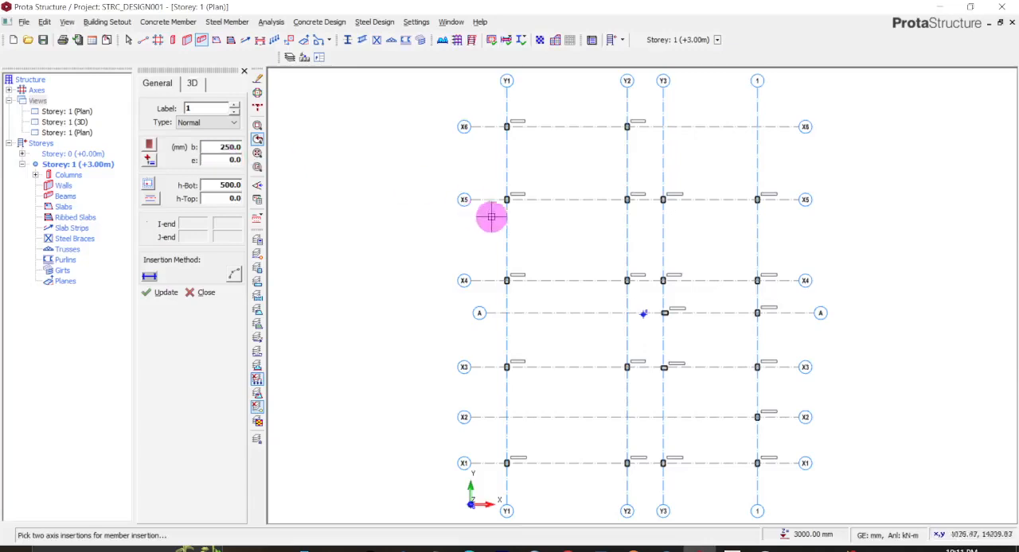
{"action": "scroll", "coordinate": [502, 203], "scroll_direction": "up", "scroll_amount": 5}
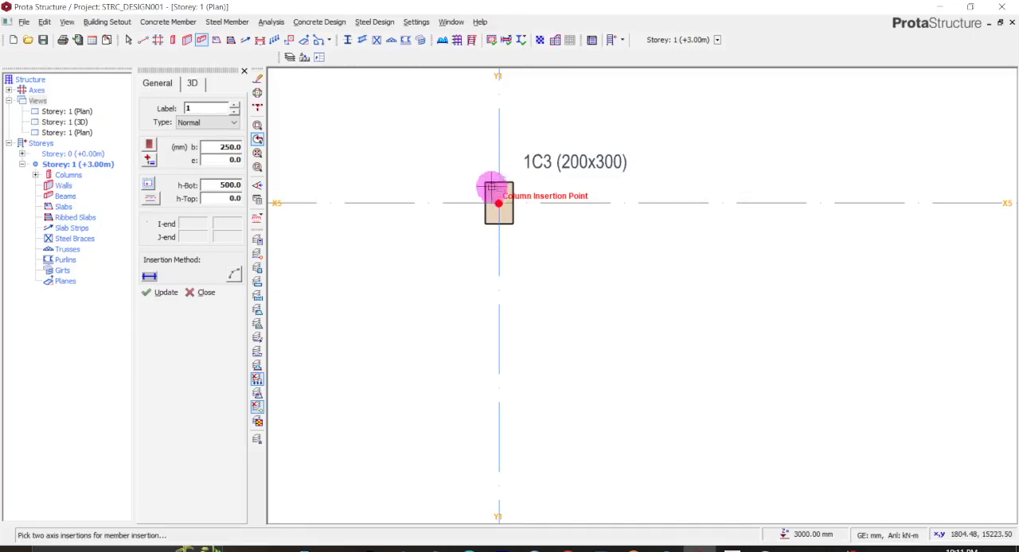
{"action": "scroll", "coordinate": [485, 187], "scroll_direction": "up", "scroll_amount": 4}
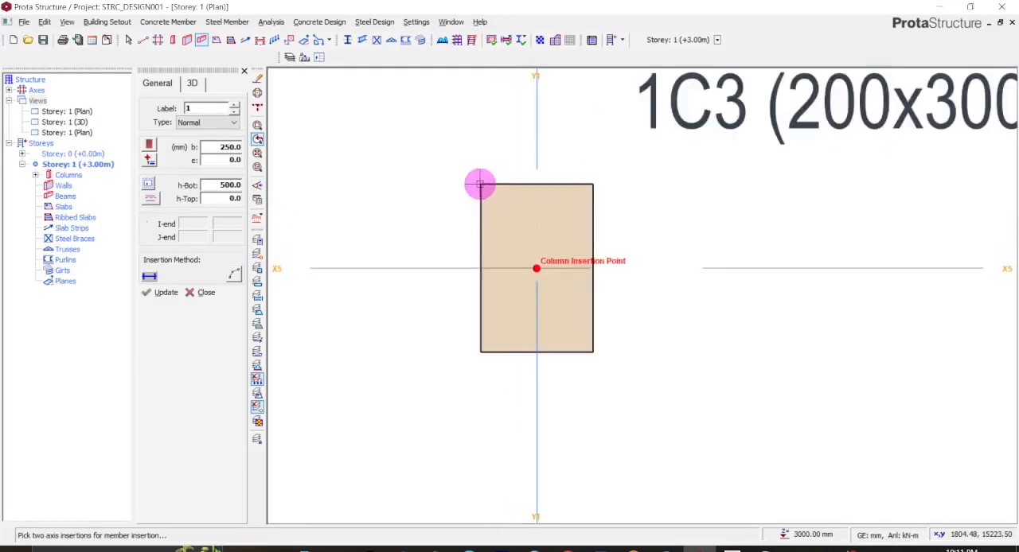
{"action": "right_click", "coordinate": [480, 169]}
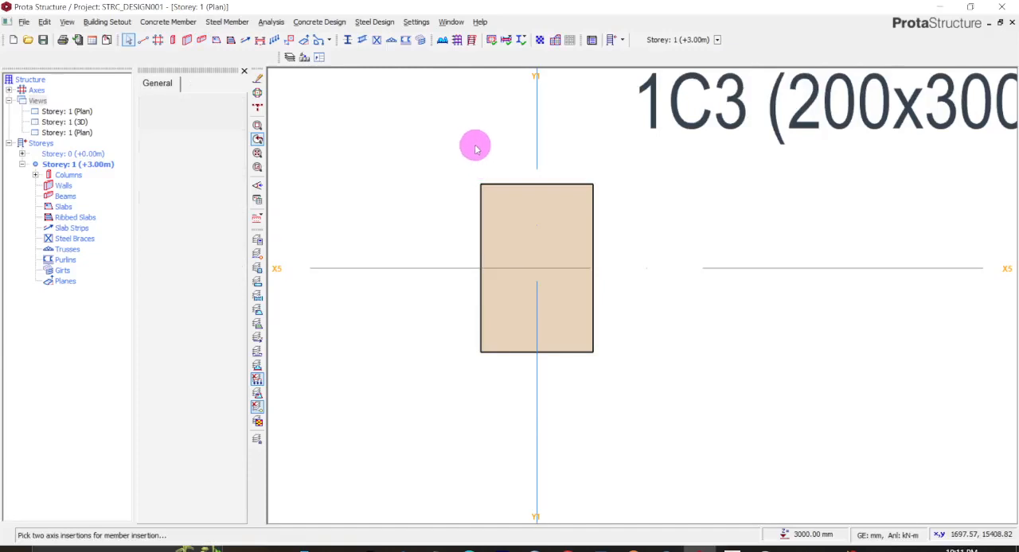
- Measure the width of column 1C3 between its two upper corners at axes X5 and Y1
{"action": "right_click", "coordinate": [473, 141]}
{"action": "left_click", "coordinate": [498, 164]}
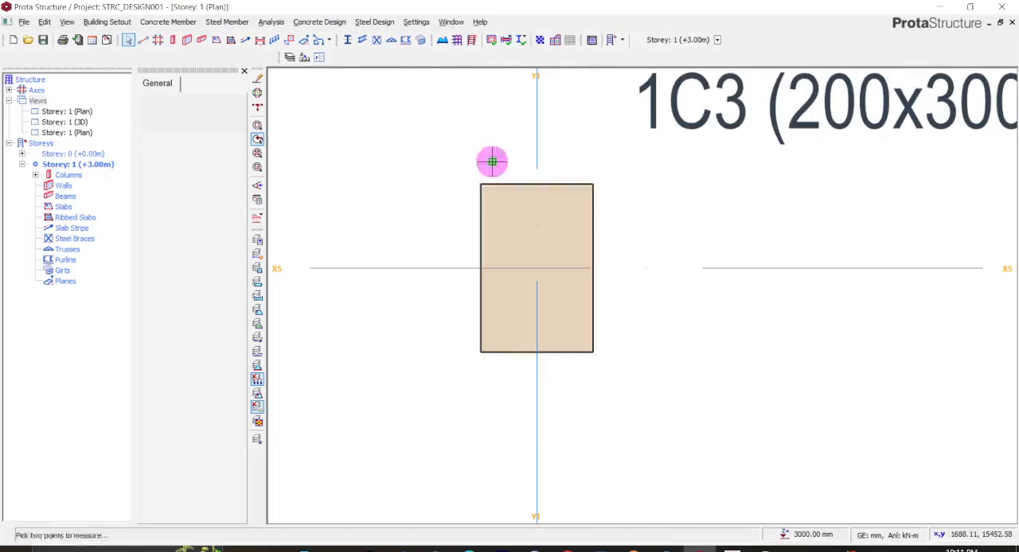
{"action": "left_click", "coordinate": [480, 185]}
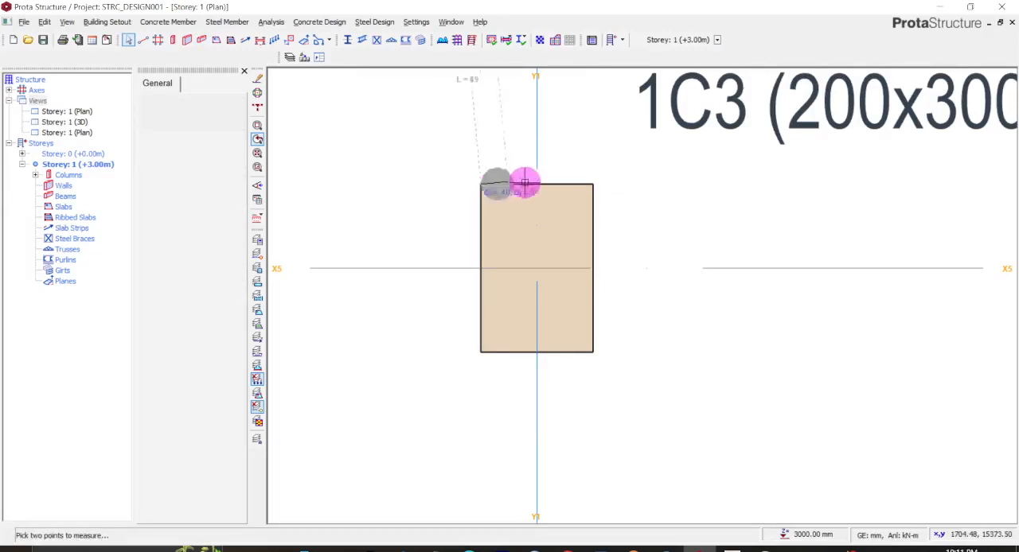
{"action": "left_click", "coordinate": [593, 184]}
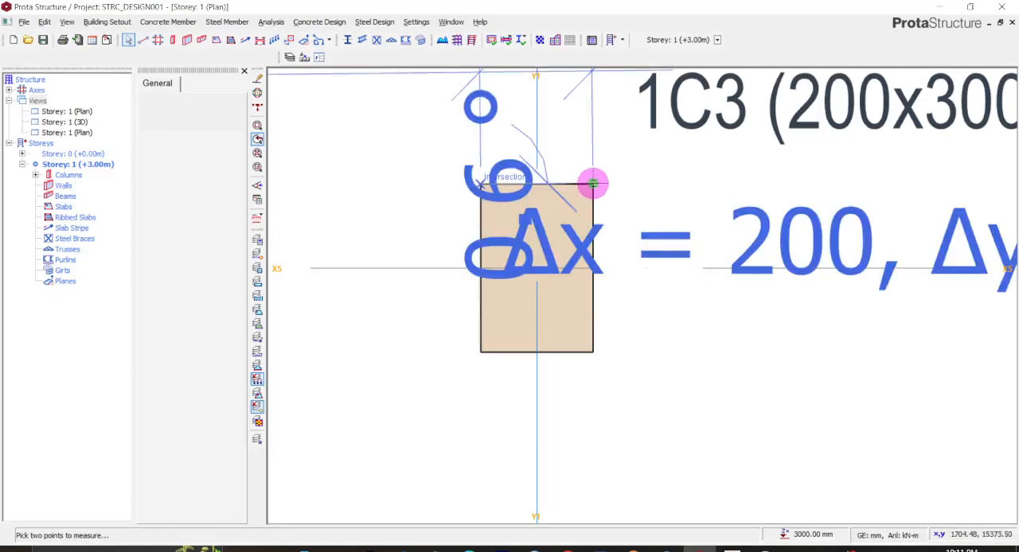
{"action": "scroll", "coordinate": [587, 145], "scroll_direction": "down", "scroll_amount": 2}
{"action": "scroll", "coordinate": [587, 146], "scroll_direction": "down", "scroll_amount": 1}
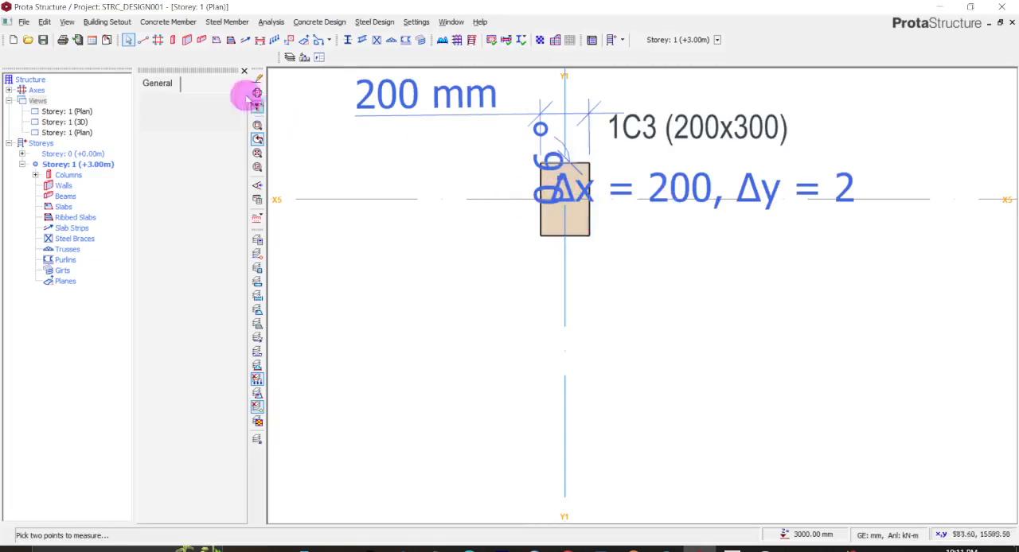
- Try to clear the column measurement from the plan by undoing the last two operations
{"action": "left_click", "coordinate": [45, 21]}
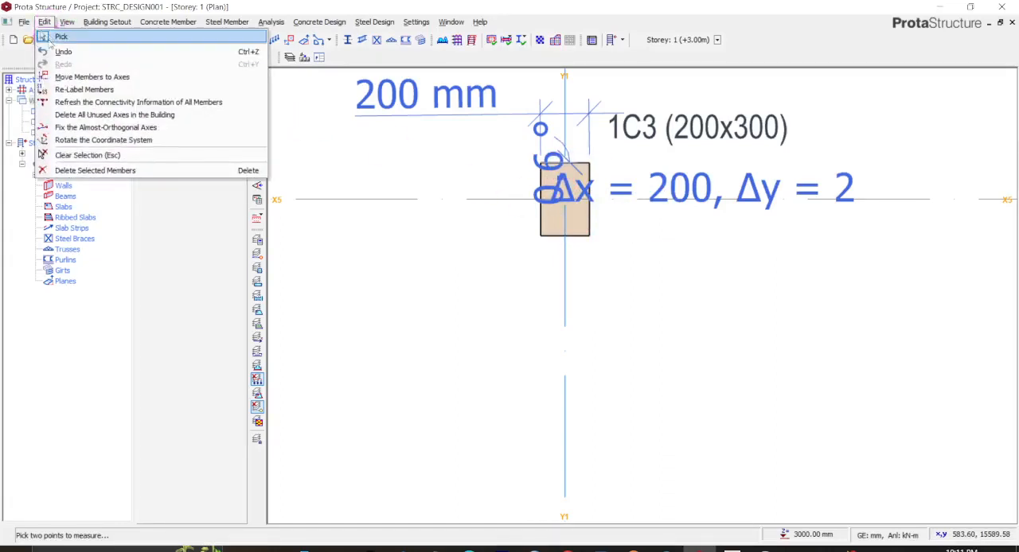
{"action": "left_click", "coordinate": [58, 51]}
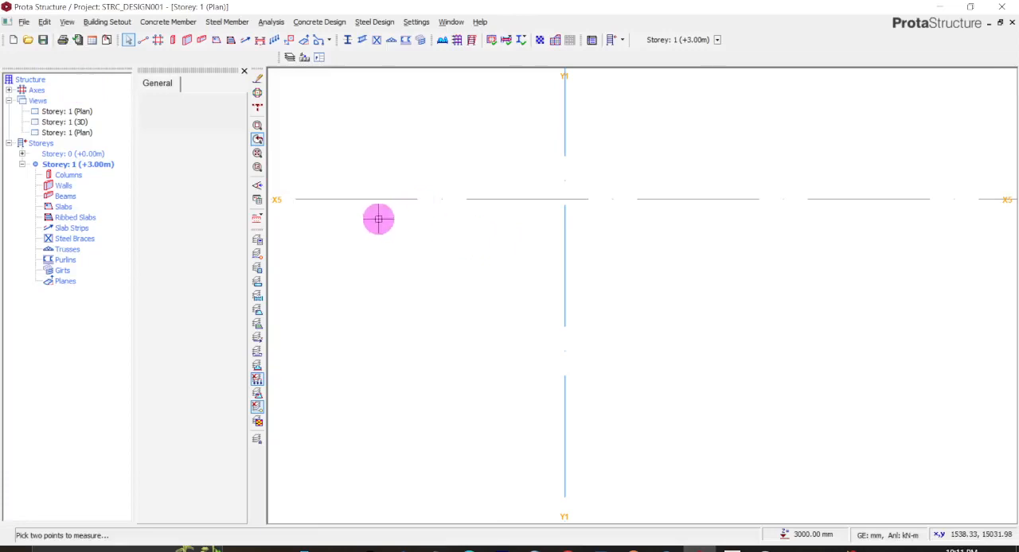
{"action": "scroll", "coordinate": [378, 219], "scroll_direction": "down", "scroll_amount": 3}
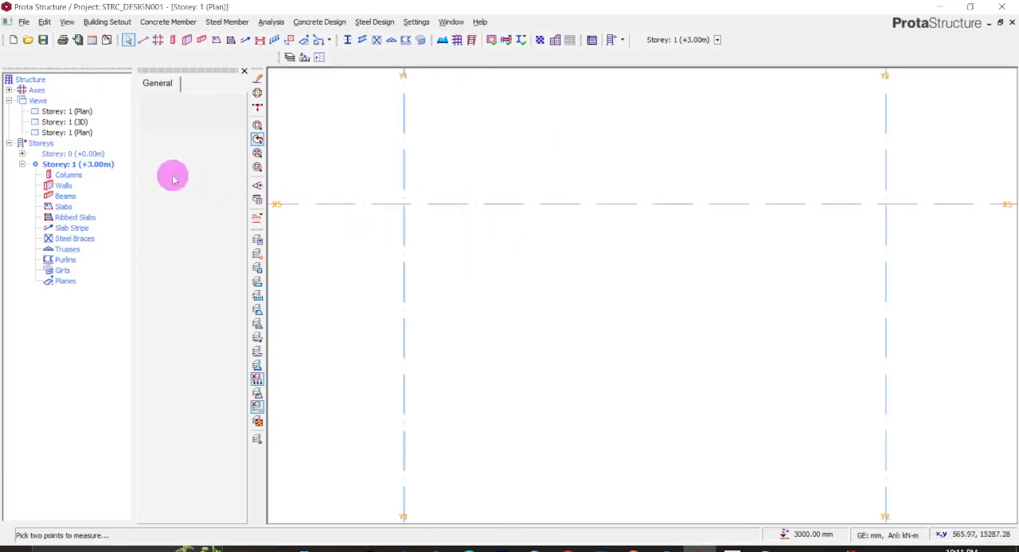
{"action": "scroll", "coordinate": [373, 191], "scroll_direction": "down", "scroll_amount": 3}
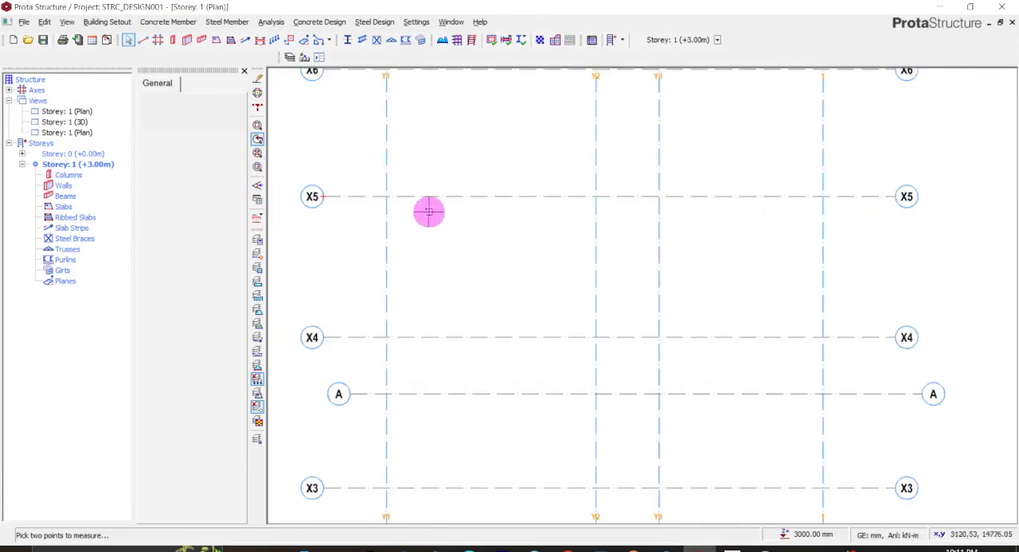
{"action": "scroll", "coordinate": [421, 208], "scroll_direction": "down", "scroll_amount": 3}
{"action": "scroll", "coordinate": [473, 243], "scroll_direction": "up", "scroll_amount": 5}
{"action": "scroll", "coordinate": [473, 243], "scroll_direction": "down", "scroll_amount": 5}
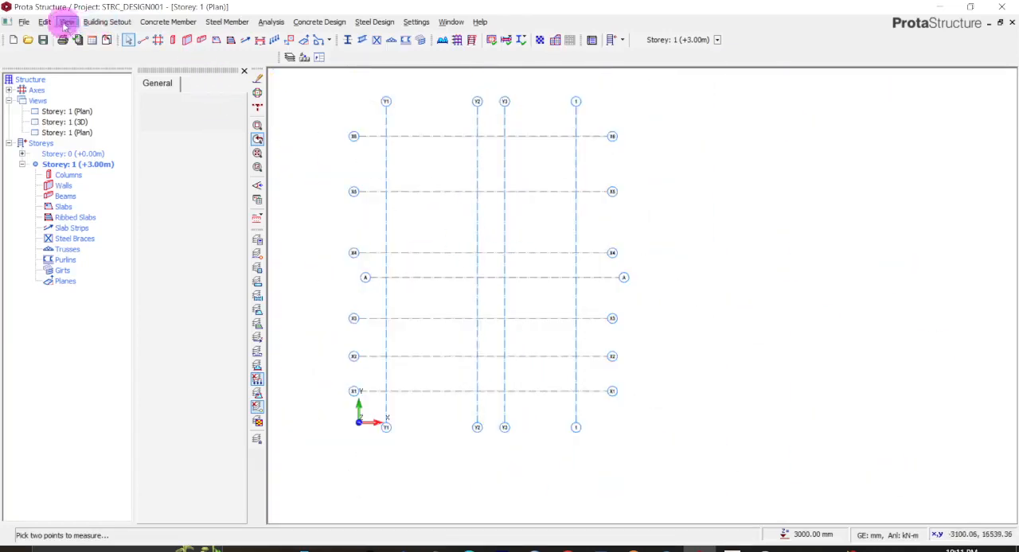
{"action": "left_click", "coordinate": [44, 21]}
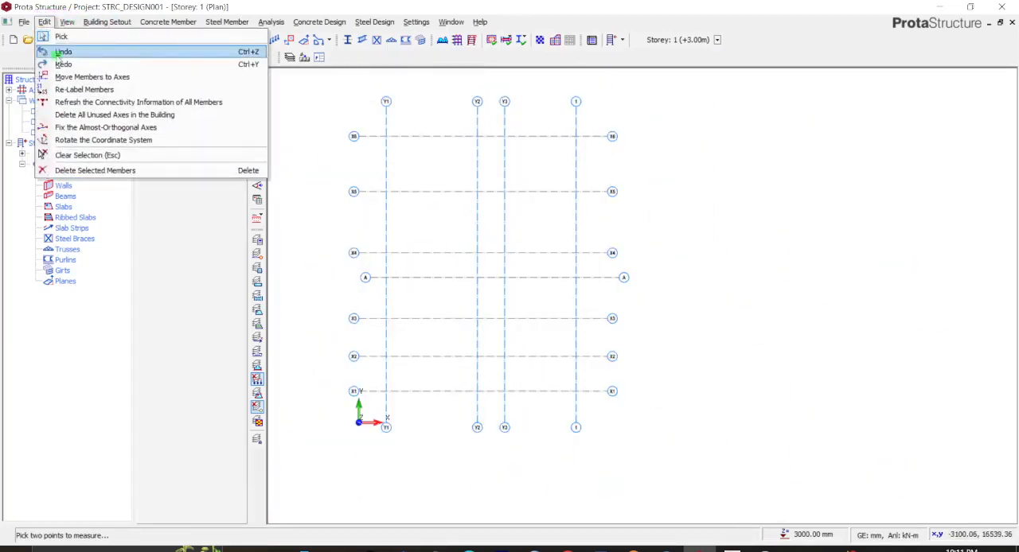
{"action": "left_click", "coordinate": [58, 52]}
- Redo the undone operations to restore the axes and columns in the Storey 1 plan
{"action": "left_click", "coordinate": [43, 22]}
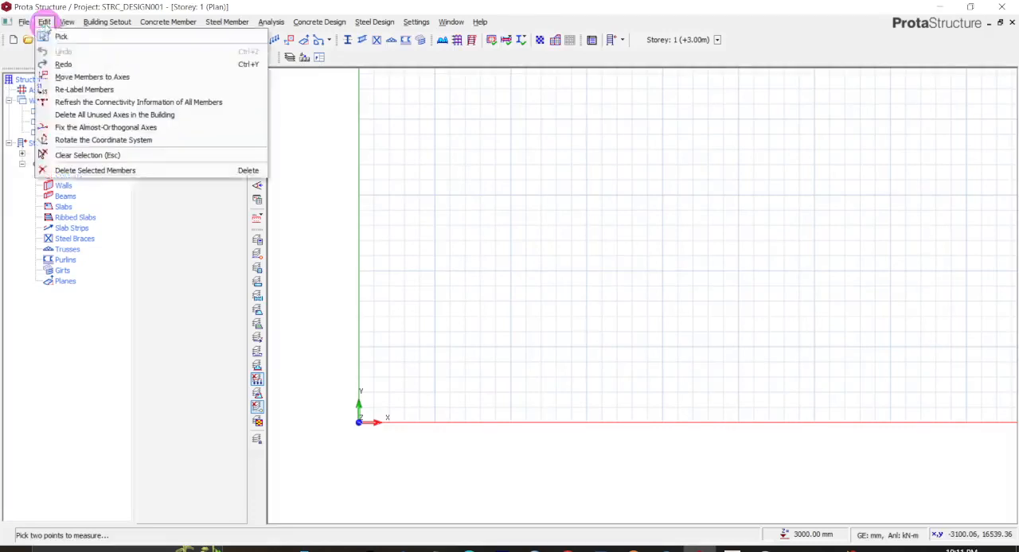
{"action": "scroll", "coordinate": [534, 264], "scroll_direction": "down", "scroll_amount": 5}
{"action": "scroll", "coordinate": [523, 257], "scroll_direction": "up", "scroll_amount": 2}
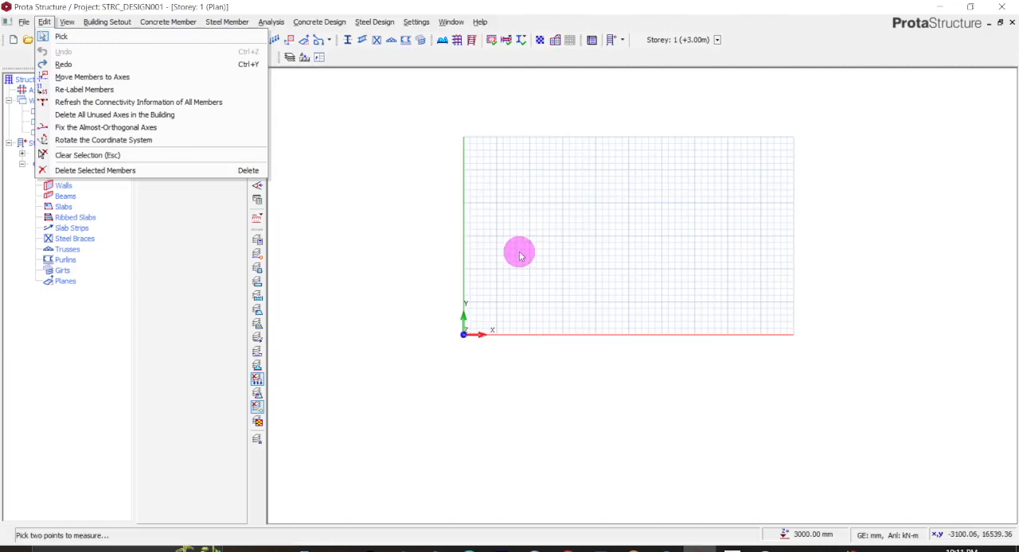
{"action": "left_click", "coordinate": [77, 66]}
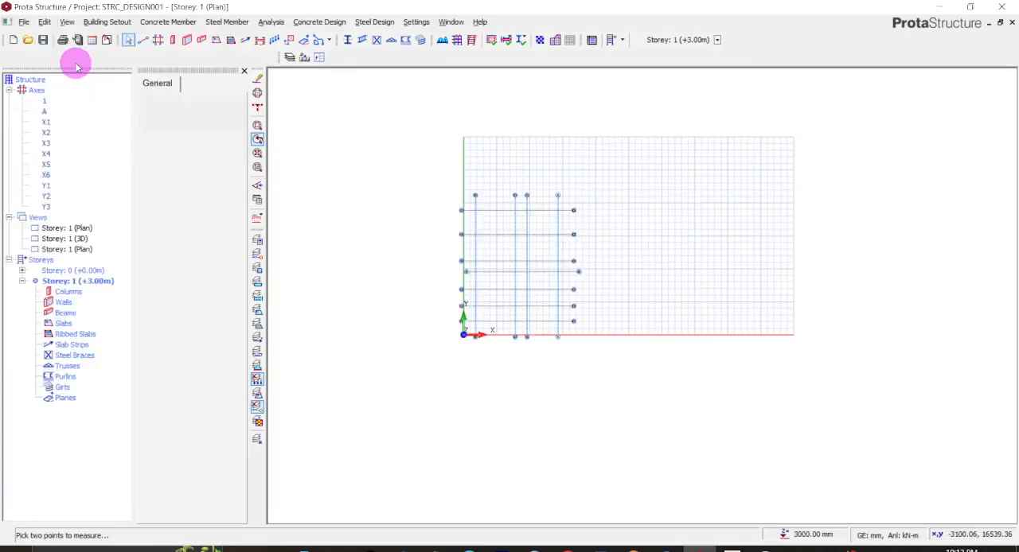
{"action": "left_click", "coordinate": [45, 22]}
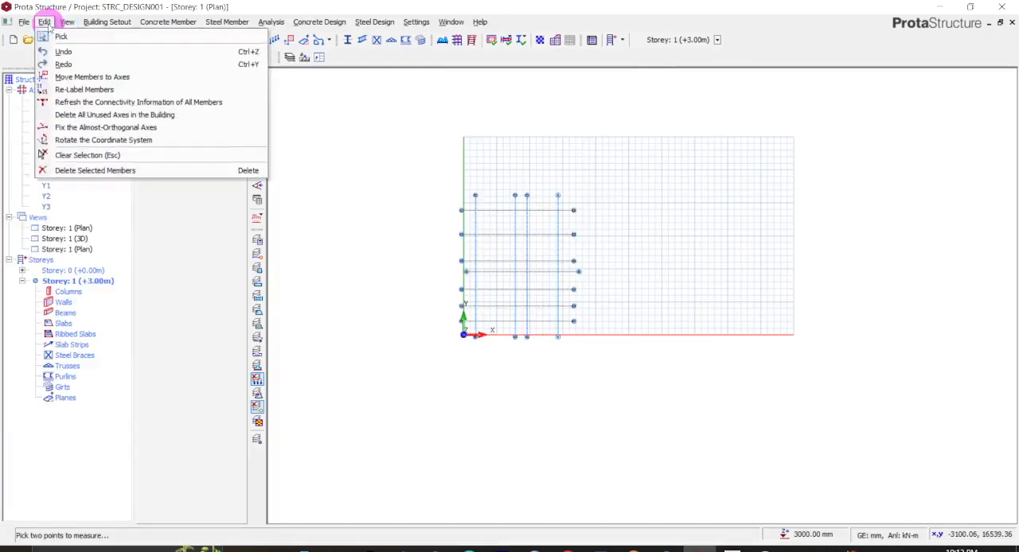
{"action": "left_click", "coordinate": [57, 51]}
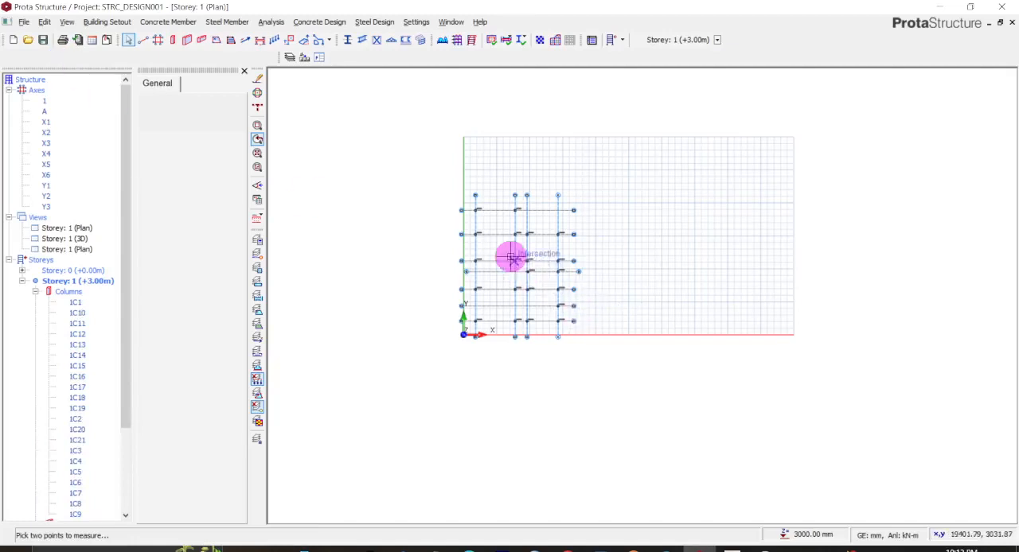
{"action": "scroll", "coordinate": [514, 263], "scroll_direction": "up", "scroll_amount": 1}
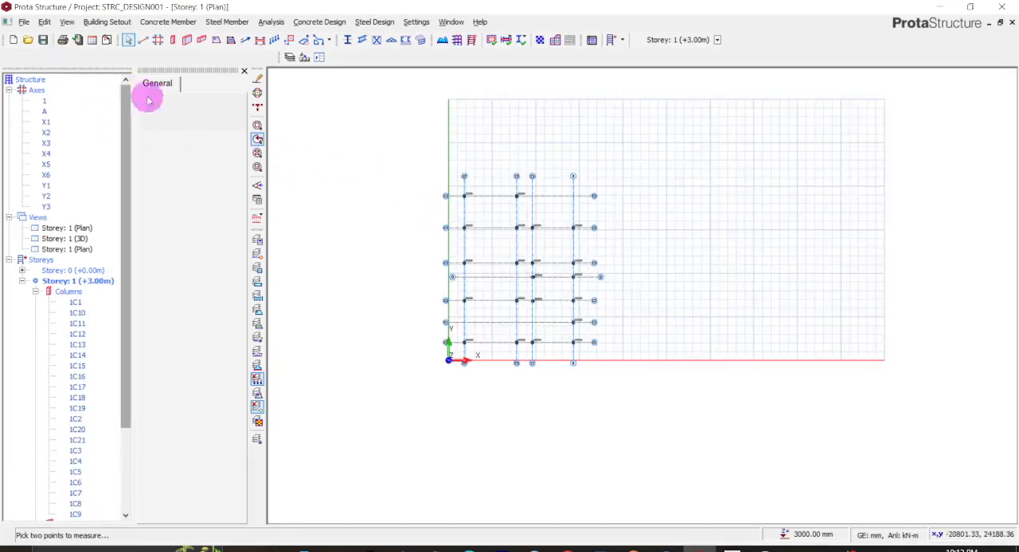
- Start inserting beams and set the section width b to 200 mm and h-Bot to 450 mm
{"action": "left_click", "coordinate": [200, 41]}
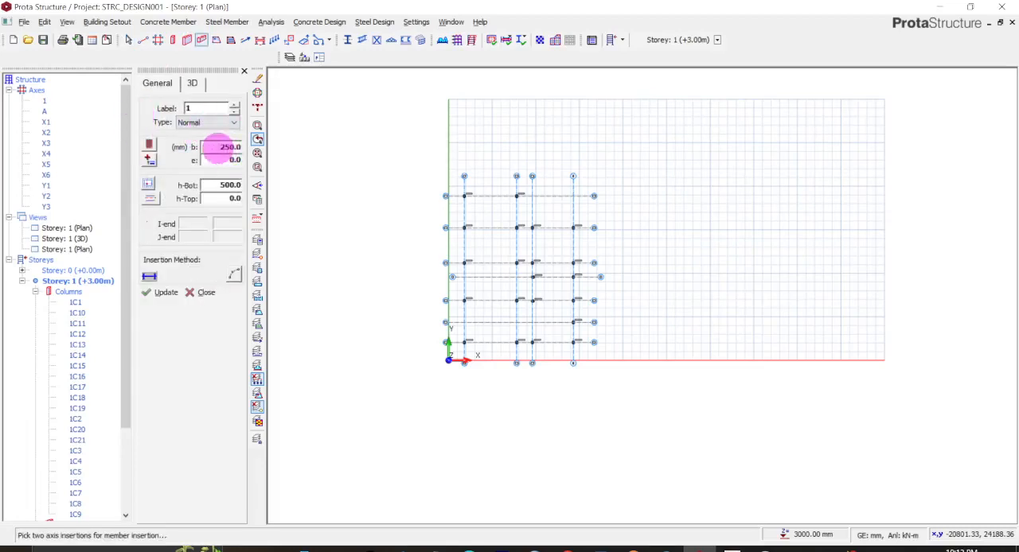
{"action": "double_click", "coordinate": [231, 147]}
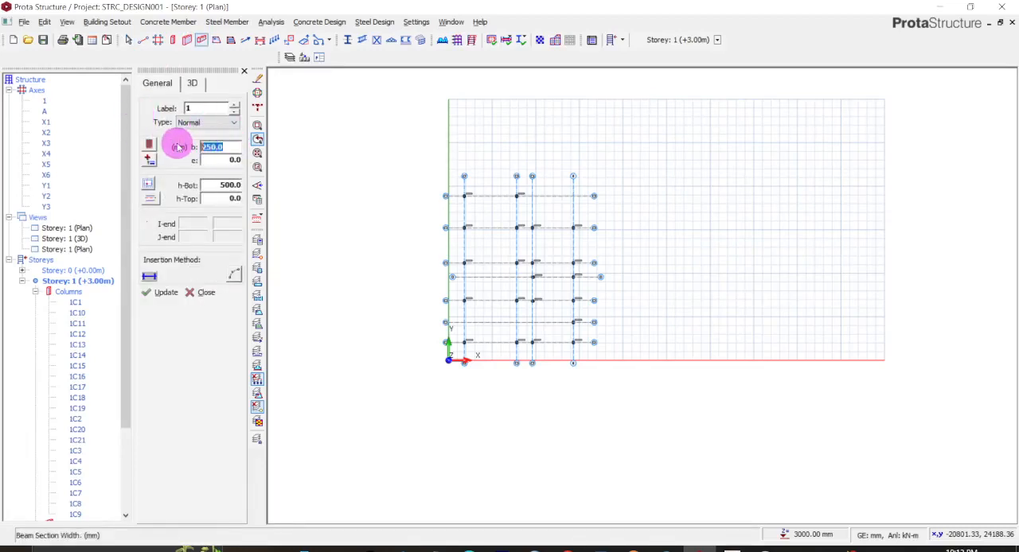
{"action": "type", "text": "200"}
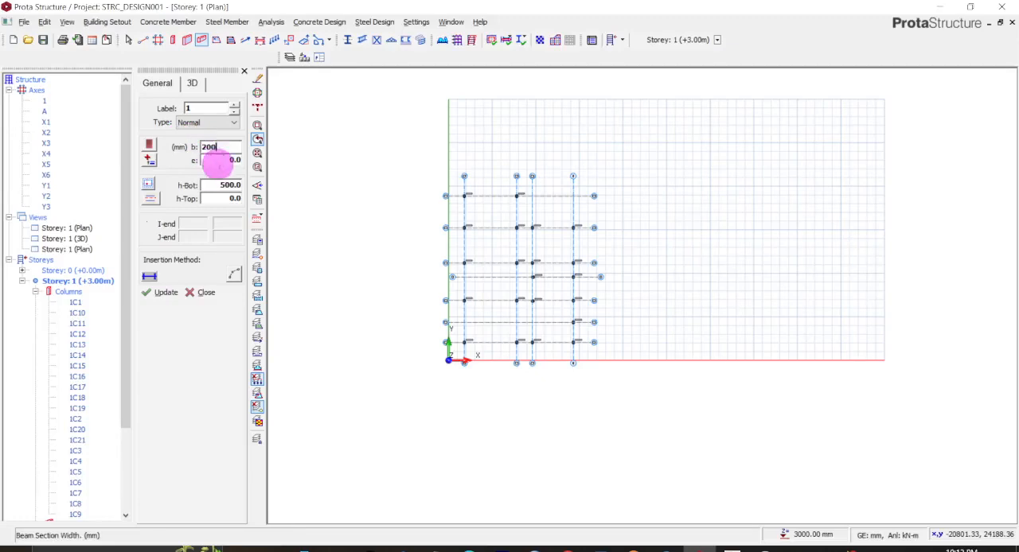
{"action": "double_click", "coordinate": [215, 185]}
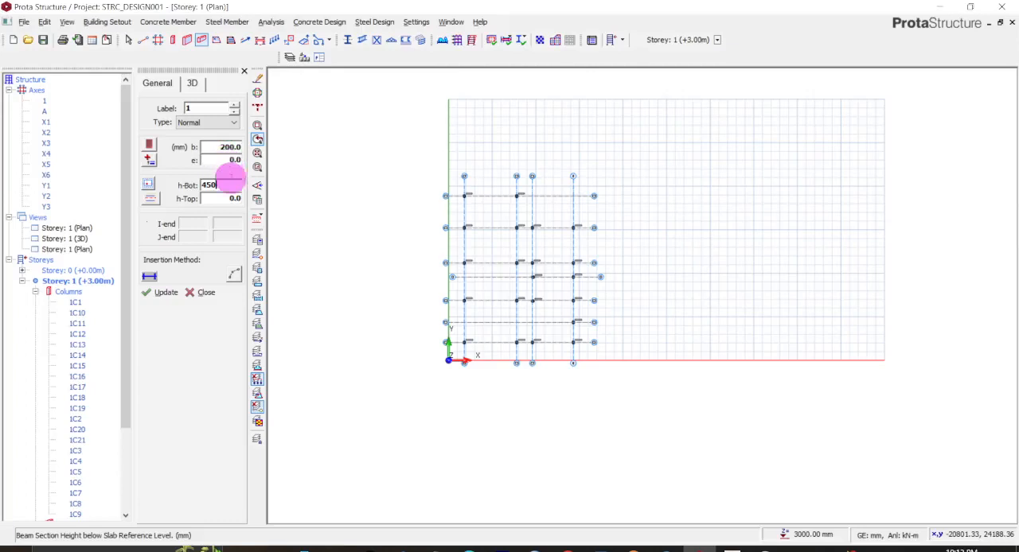
{"action": "double_click", "coordinate": [213, 189]}
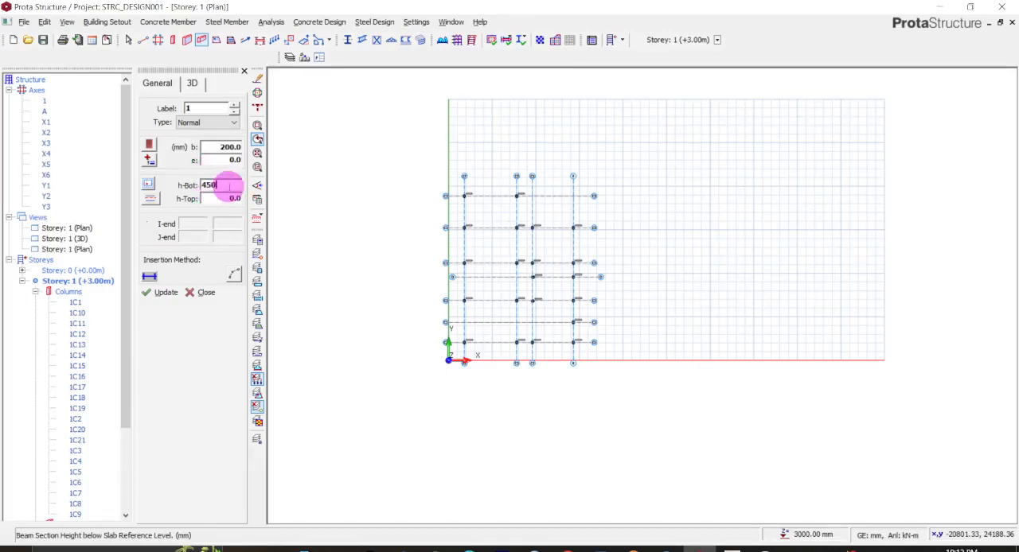
{"action": "left_click", "coordinate": [162, 293]}
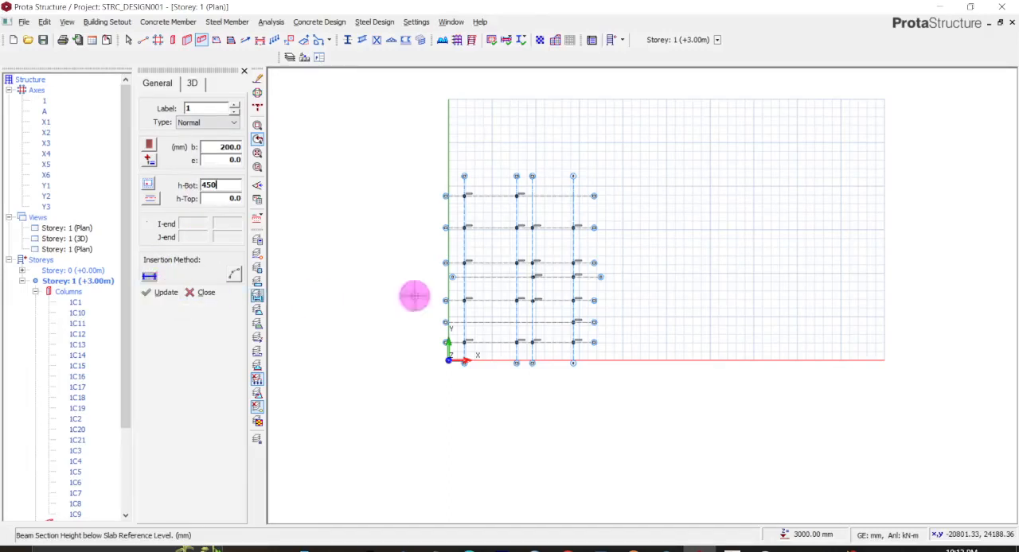
- Insert beams along axis X6 from Y1 to Y2 and along axis X5 from Y1 to axis 1
{"action": "scroll", "coordinate": [492, 220], "scroll_direction": "up", "scroll_amount": 2}
{"action": "scroll", "coordinate": [437, 174], "scroll_direction": "up", "scroll_amount": 2}
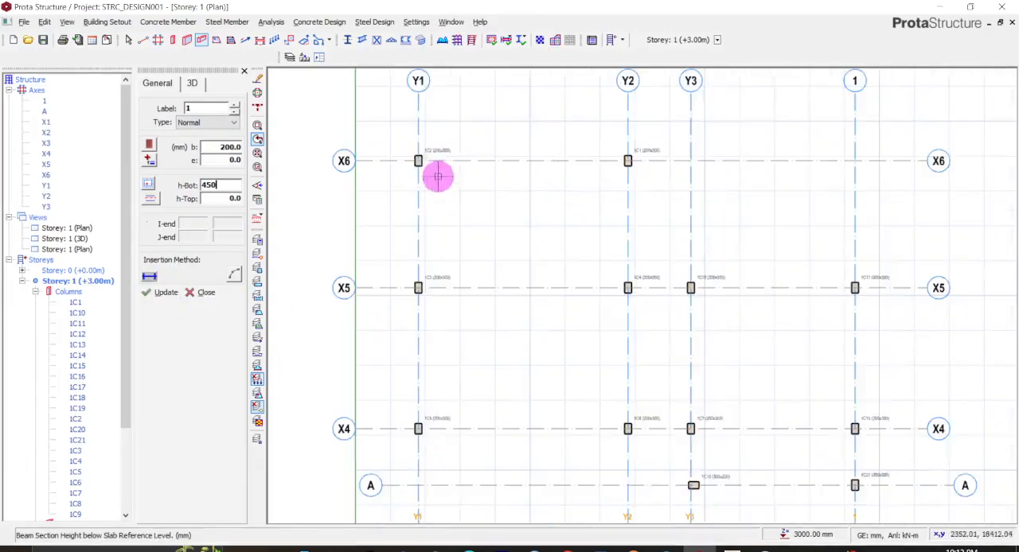
{"action": "left_click", "coordinate": [418, 160]}
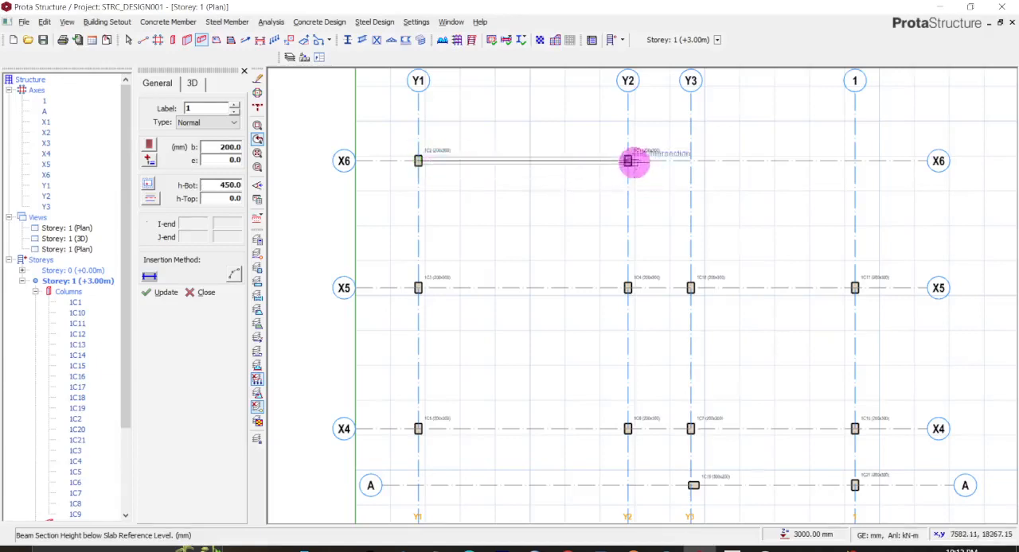
{"action": "left_click", "coordinate": [627, 161]}
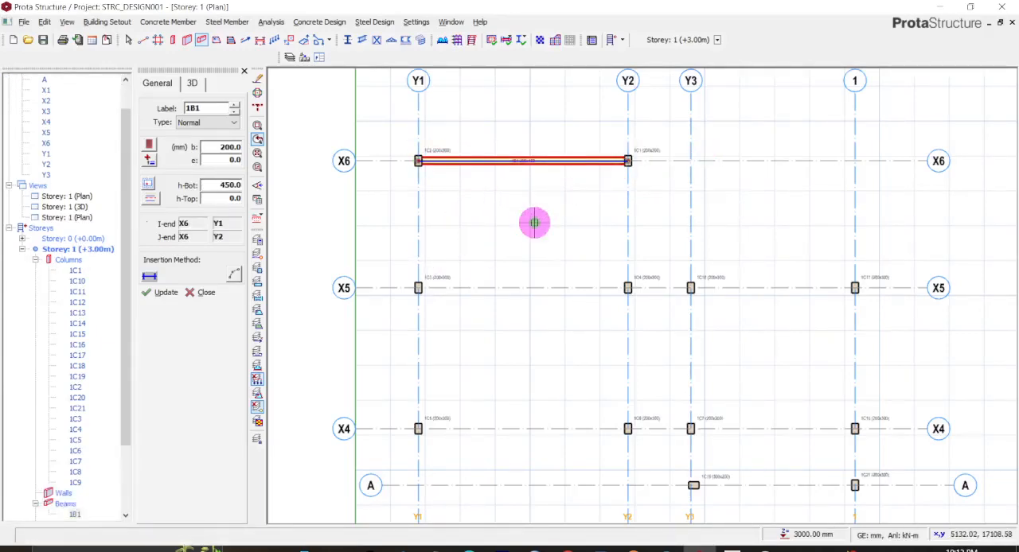
{"action": "left_click", "coordinate": [418, 287]}
{"action": "left_click", "coordinate": [691, 287]}
{"action": "left_click", "coordinate": [855, 287]}
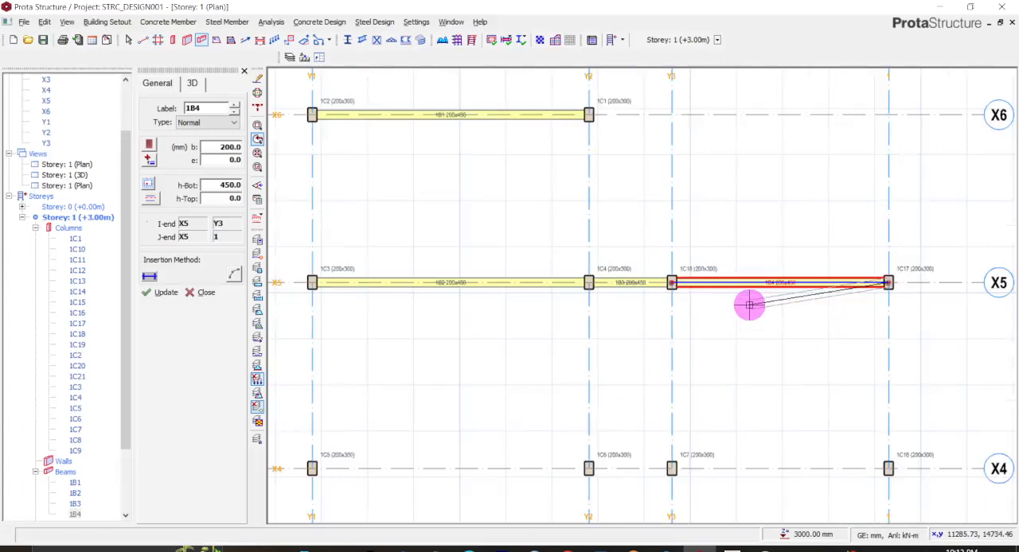
{"action": "key", "text": "Escape"}
- Insert beams along axes X4 and X3, each running from axis Y1 to axis 1
{"action": "middle_click_drag", "start_coordinate": [701, 321], "coordinate": [689, 152]}
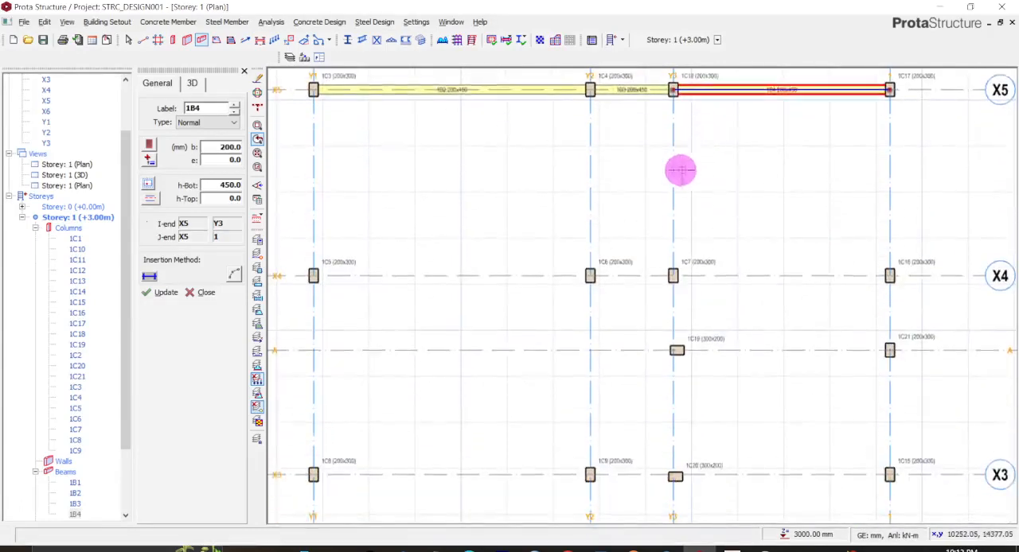
{"action": "scroll", "coordinate": [689, 152], "scroll_direction": "down", "scroll_amount": 2}
{"action": "left_click", "coordinate": [402, 250]}
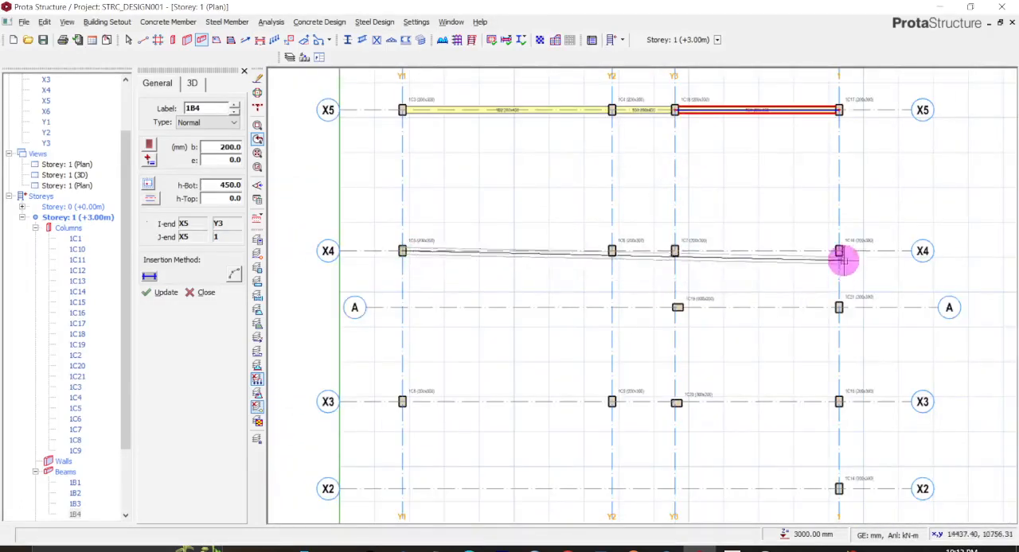
{"action": "left_click", "coordinate": [838, 251]}
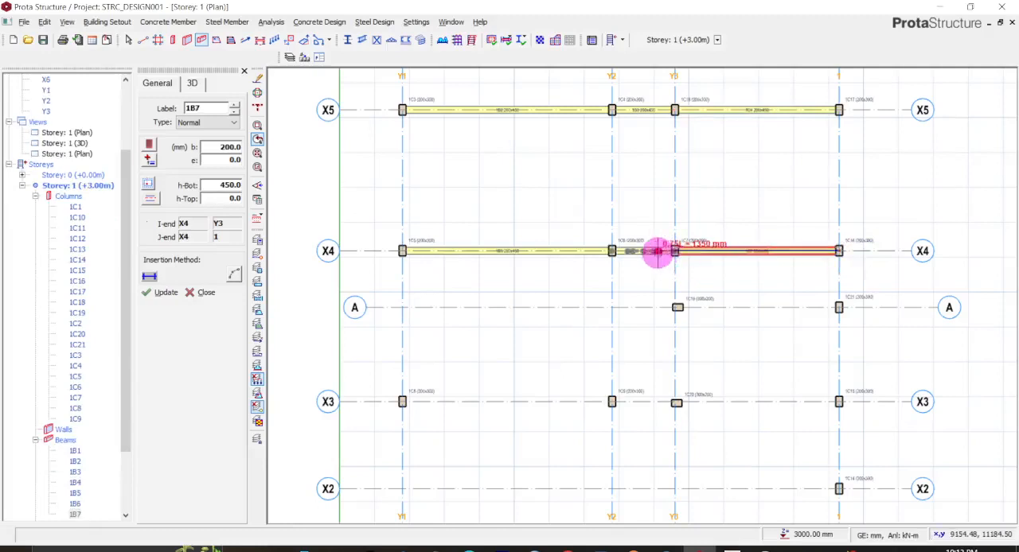
{"action": "key", "text": "Escape"}
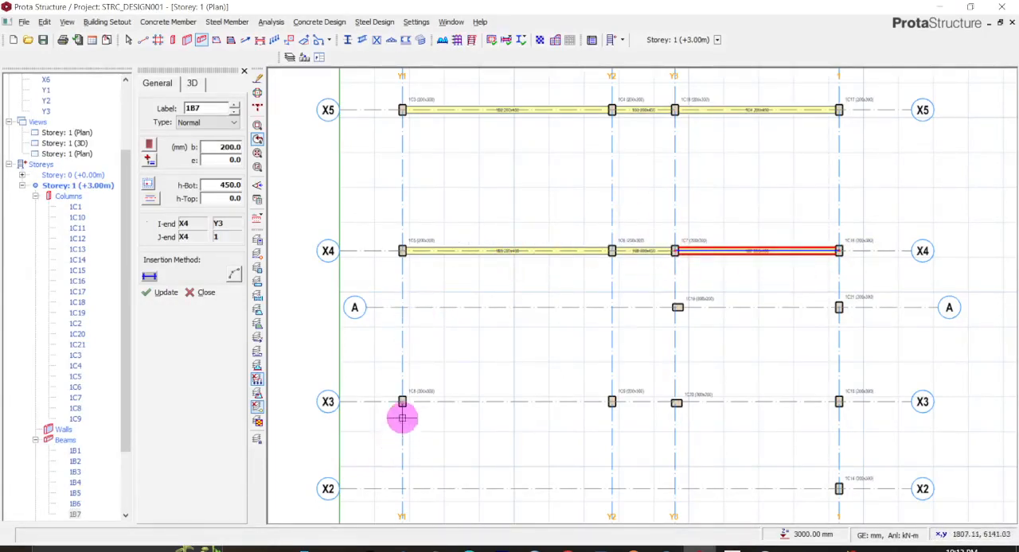
{"action": "left_click", "coordinate": [402, 402]}
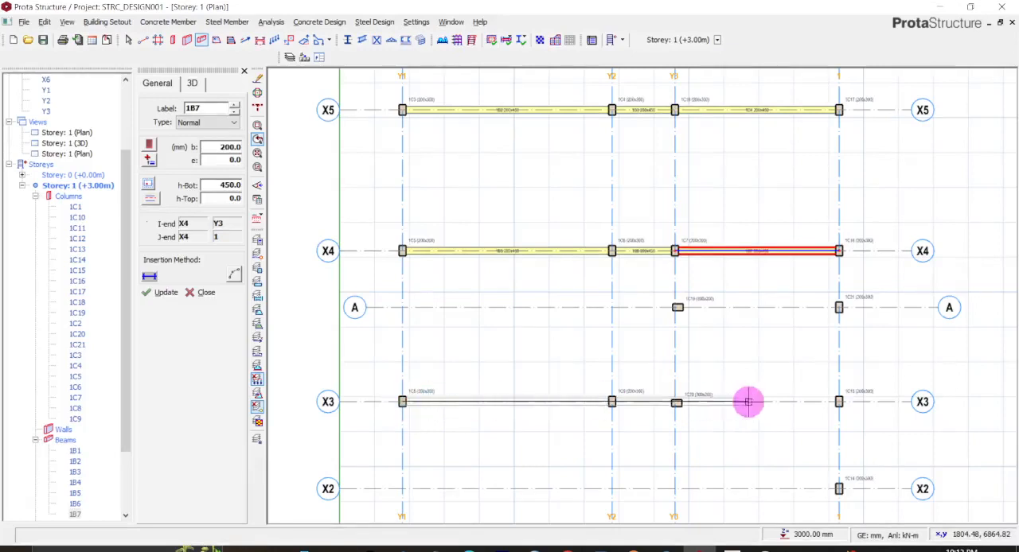
{"action": "left_click", "coordinate": [840, 401]}
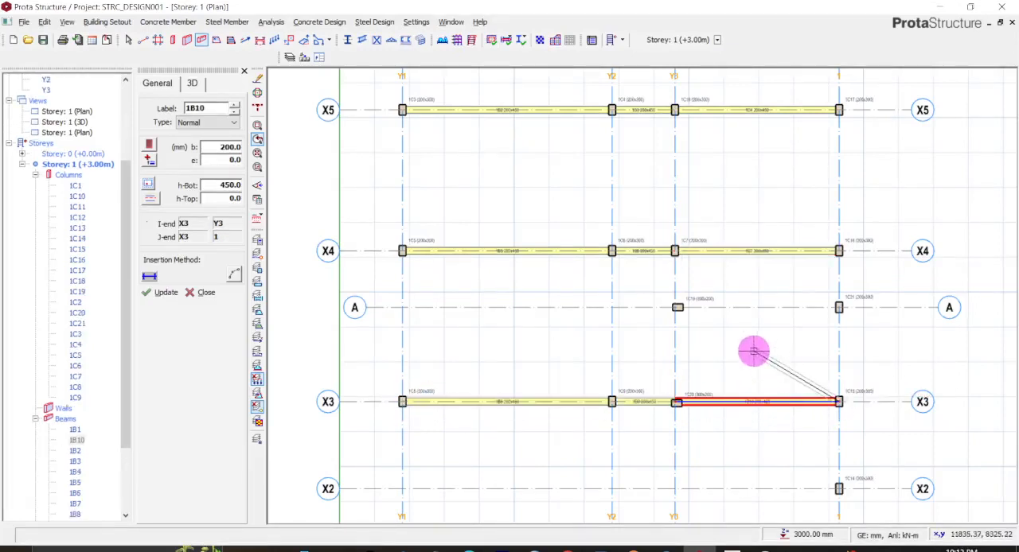
- Insert beams along axis X1 from Y1 to axis 1 and along axis A from Y3 to axis 1
{"action": "middle_click_drag", "start_coordinate": [655, 451], "coordinate": [658, 239]}
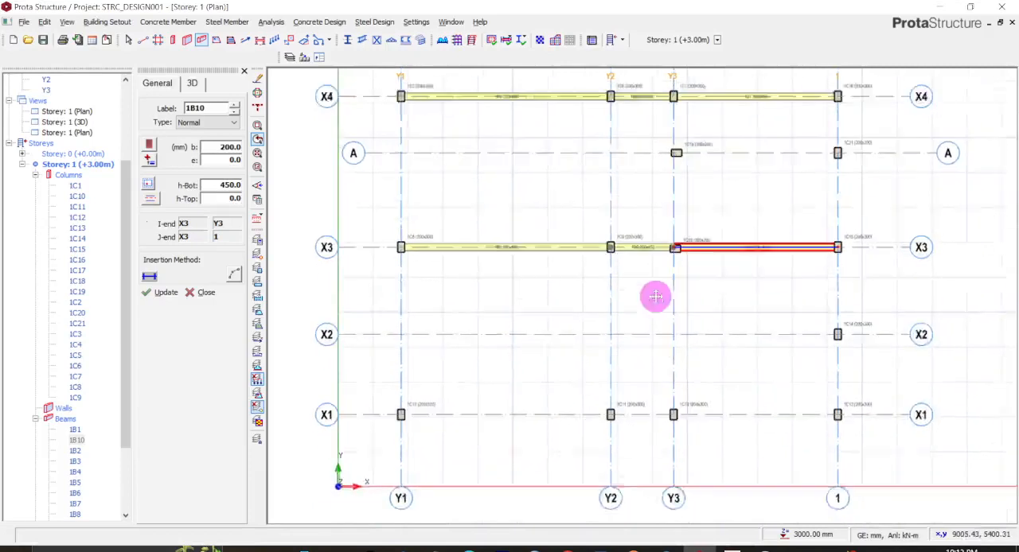
{"action": "left_click", "coordinate": [397, 360]}
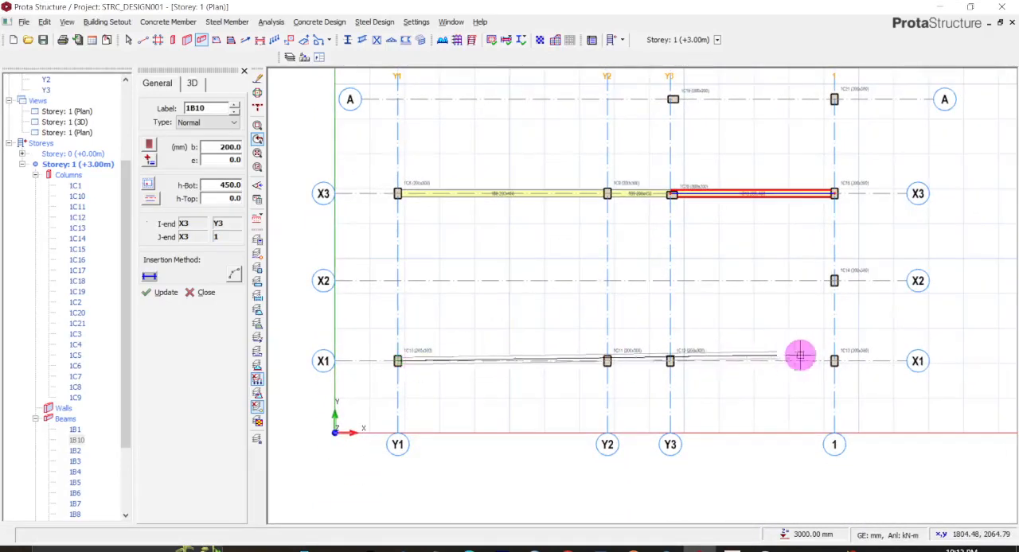
{"action": "left_click", "coordinate": [835, 361]}
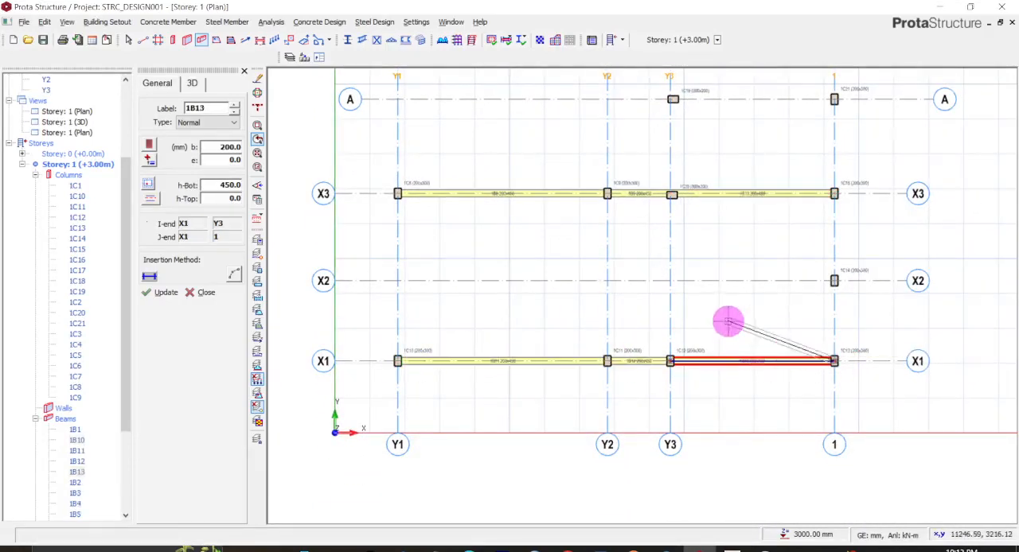
{"action": "scroll", "coordinate": [621, 260], "scroll_direction": "down", "scroll_amount": 2}
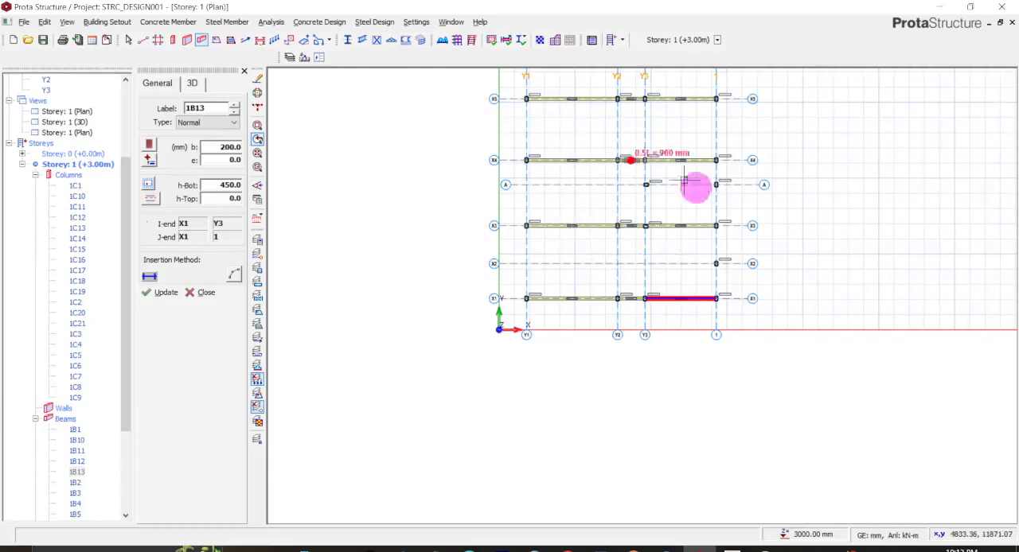
{"action": "scroll", "coordinate": [645, 193], "scroll_direction": "up", "scroll_amount": 2}
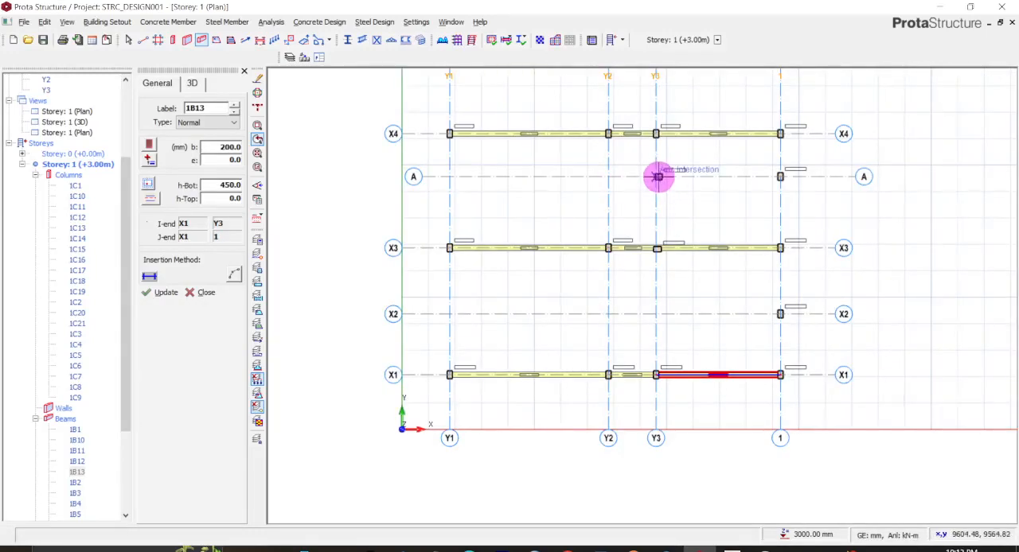
{"action": "left_click", "coordinate": [657, 176]}
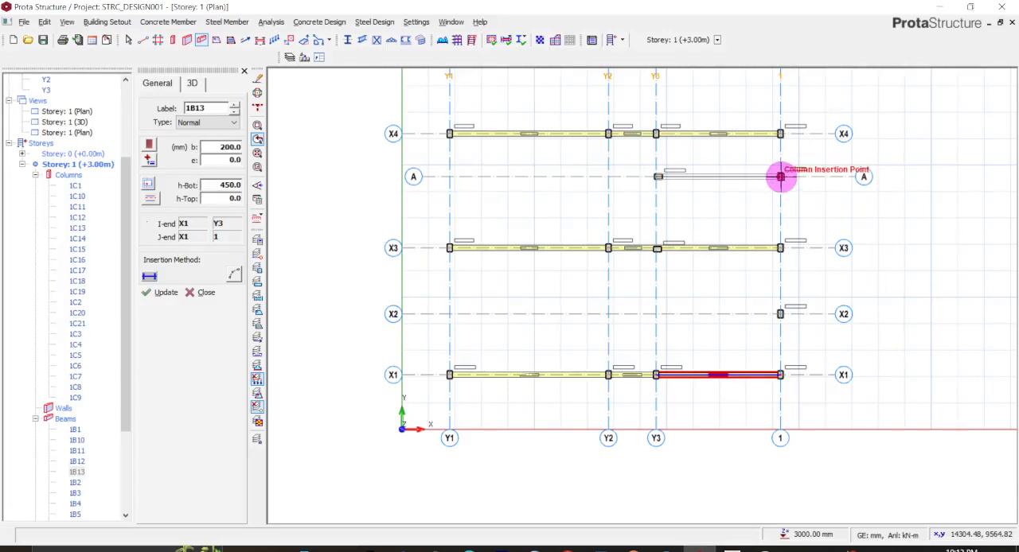
{"action": "left_click", "coordinate": [780, 176]}
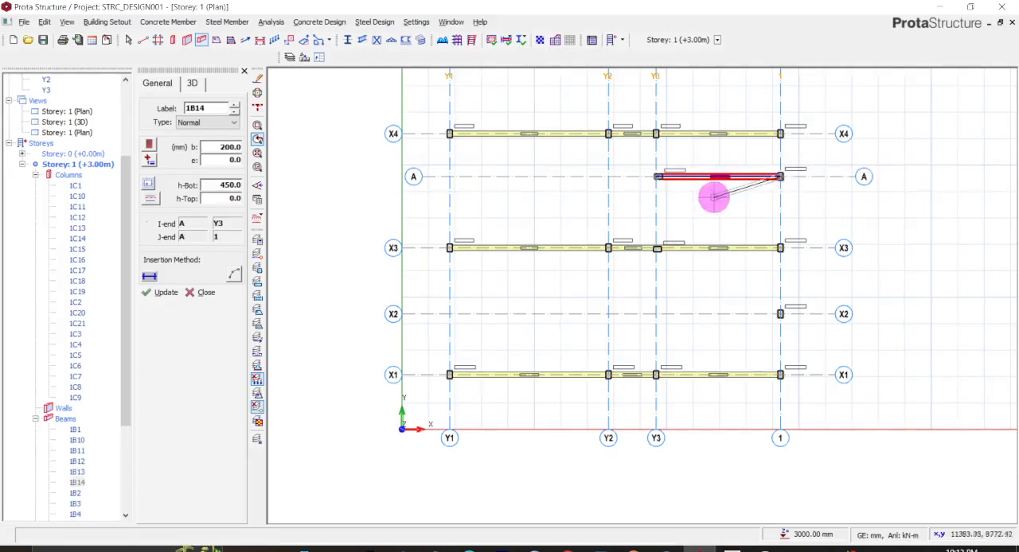
{"action": "key", "text": "Escape"}
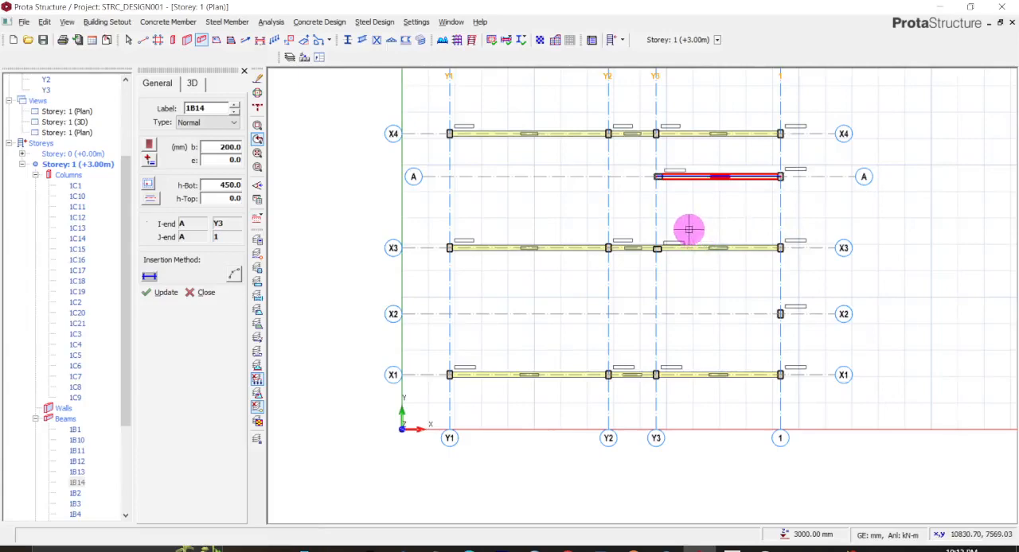
- Examine how columns 1C19, 1C7 and 1C20 sit relative to axis Y3 and the adjoining beams
{"action": "scroll", "coordinate": [688, 229], "scroll_direction": "up", "scroll_amount": 2}
{"action": "middle_click_drag", "start_coordinate": [597, 169], "coordinate": [616, 326]}
{"action": "scroll", "coordinate": [603, 290], "scroll_direction": "down", "scroll_amount": 1}
{"action": "scroll", "coordinate": [603, 290], "scroll_direction": "up", "scroll_amount": 3}
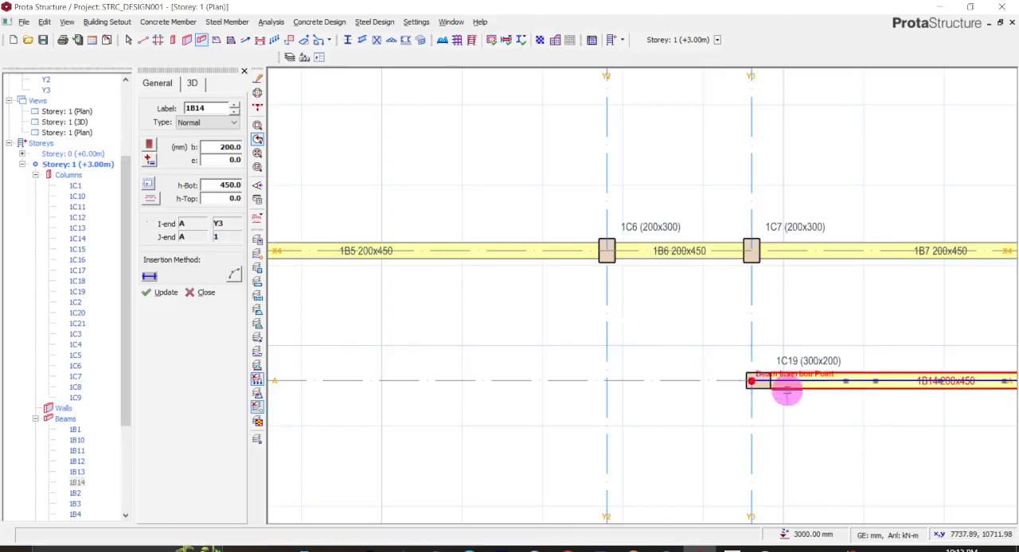
{"action": "scroll", "coordinate": [751, 373], "scroll_direction": "up", "scroll_amount": 3}
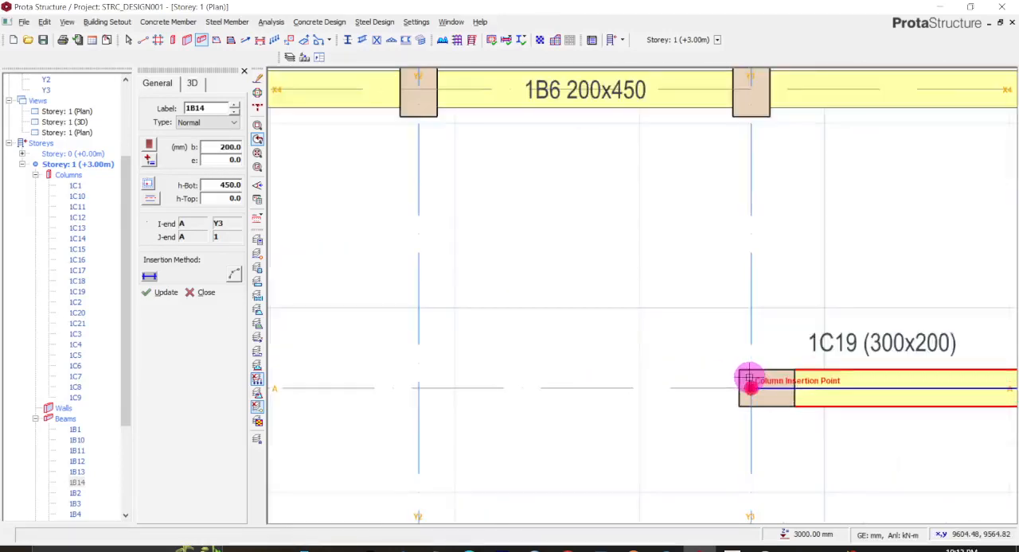
{"action": "scroll", "coordinate": [749, 379], "scroll_direction": "down", "scroll_amount": 2}
{"action": "scroll", "coordinate": [749, 379], "scroll_direction": "up", "scroll_amount": 3}
{"action": "scroll", "coordinate": [749, 379], "scroll_direction": "down", "scroll_amount": 1}
{"action": "scroll", "coordinate": [751, 381], "scroll_direction": "up", "scroll_amount": 1}
{"action": "scroll", "coordinate": [750, 345], "scroll_direction": "down", "scroll_amount": 2}
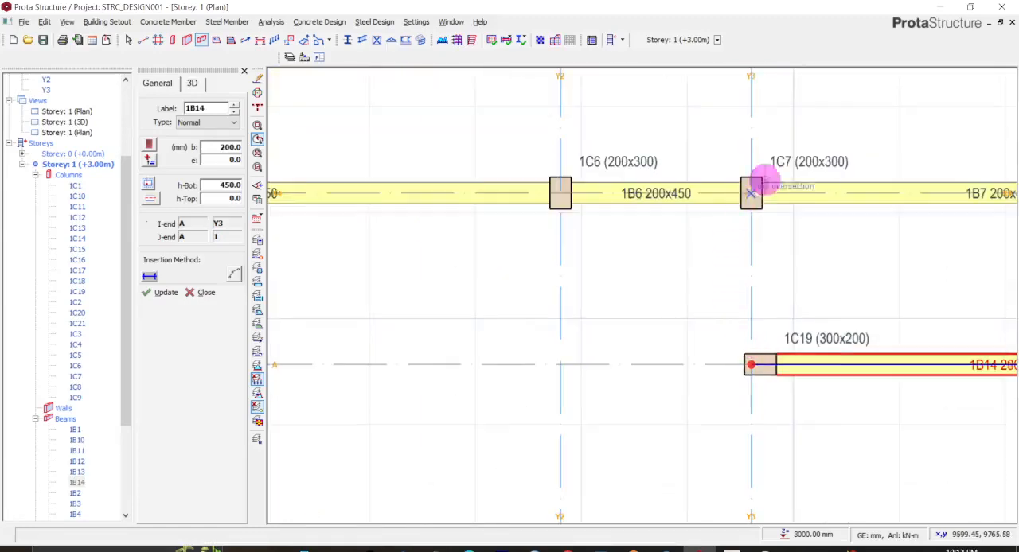
{"action": "scroll", "coordinate": [764, 375], "scroll_direction": "down", "scroll_amount": 2}
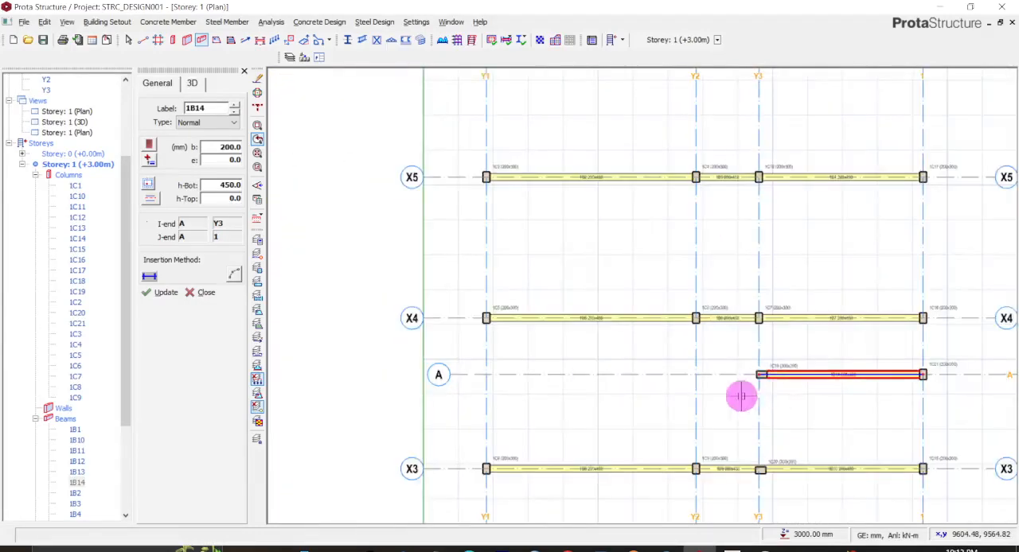
{"action": "scroll", "coordinate": [756, 374], "scroll_direction": "up", "scroll_amount": 2}
{"action": "middle_click_drag", "start_coordinate": [757, 429], "coordinate": [737, 239]}
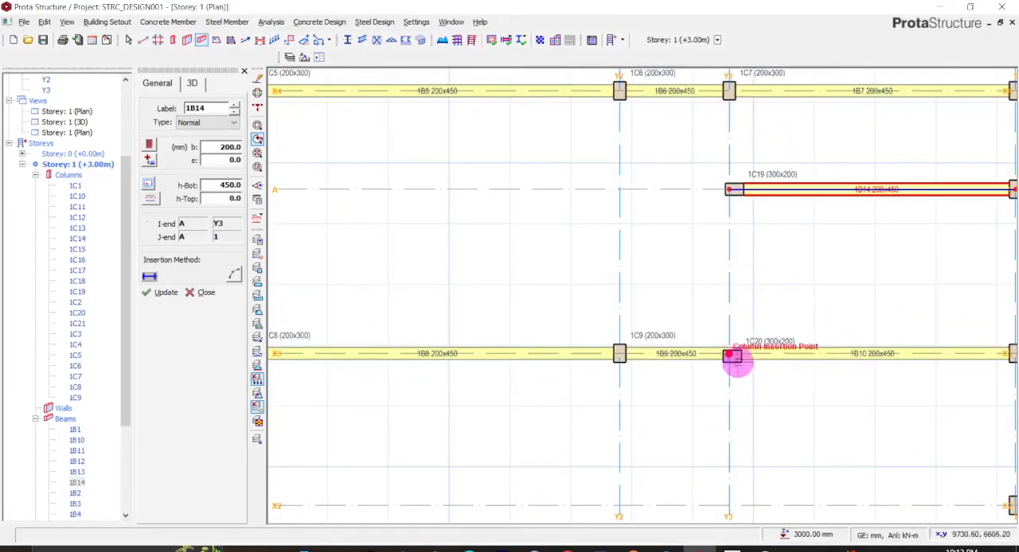
{"action": "scroll", "coordinate": [733, 359], "scroll_direction": "up", "scroll_amount": 4}
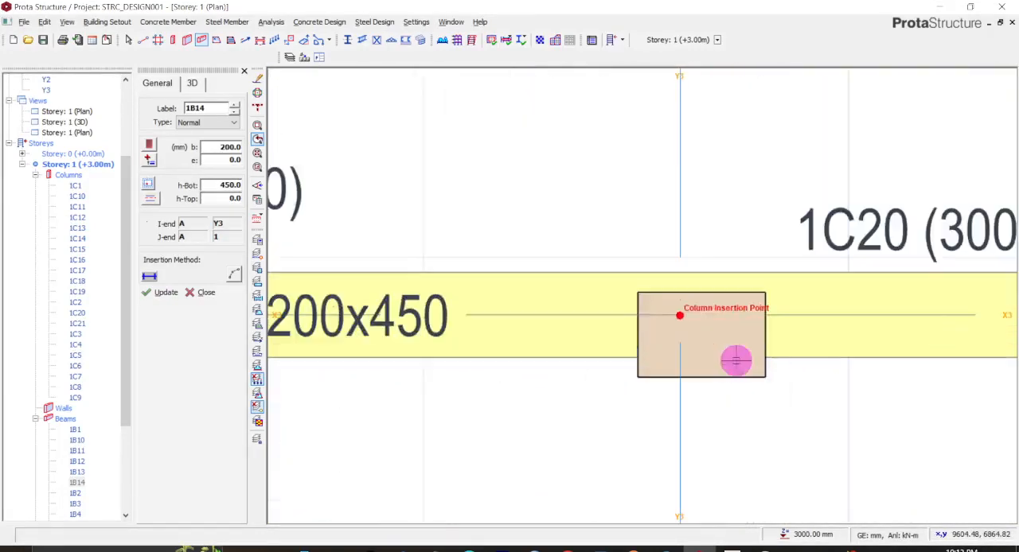
{"action": "scroll", "coordinate": [685, 356], "scroll_direction": "up", "scroll_amount": 2}
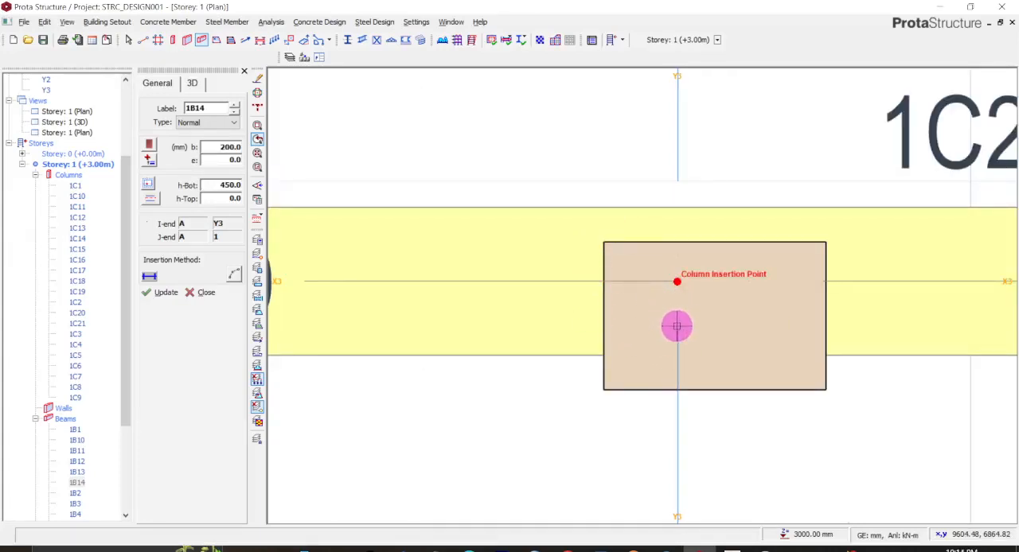
{"action": "key", "text": "Escape"}
{"action": "left_click", "coordinate": [774, 302]}
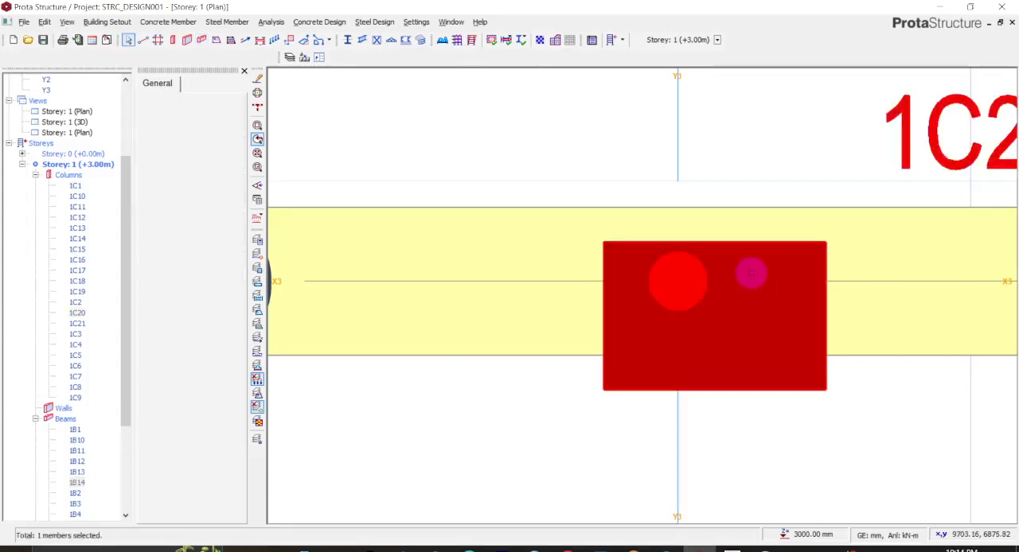
{"action": "right_click", "coordinate": [751, 274]}
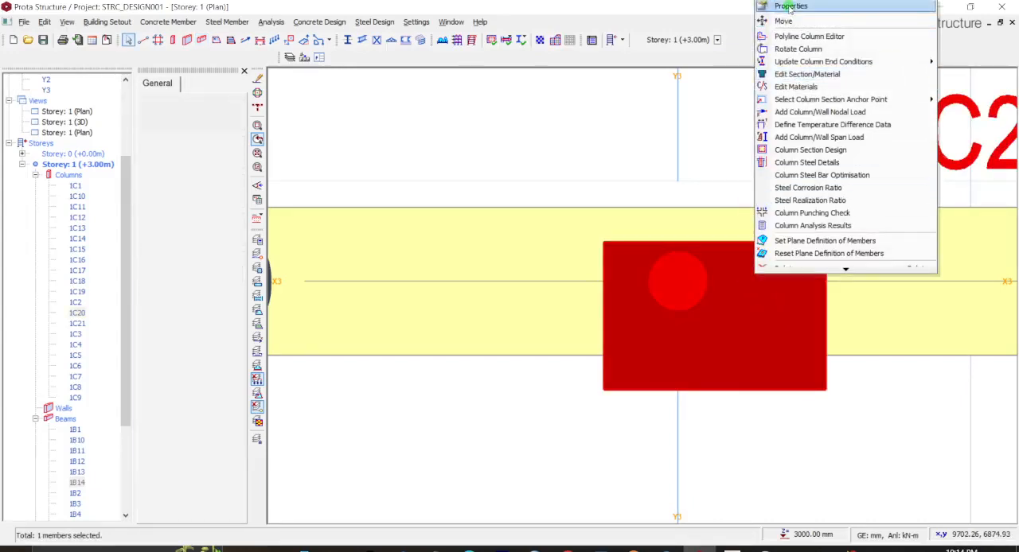
{"action": "left_click", "coordinate": [788, 6]}
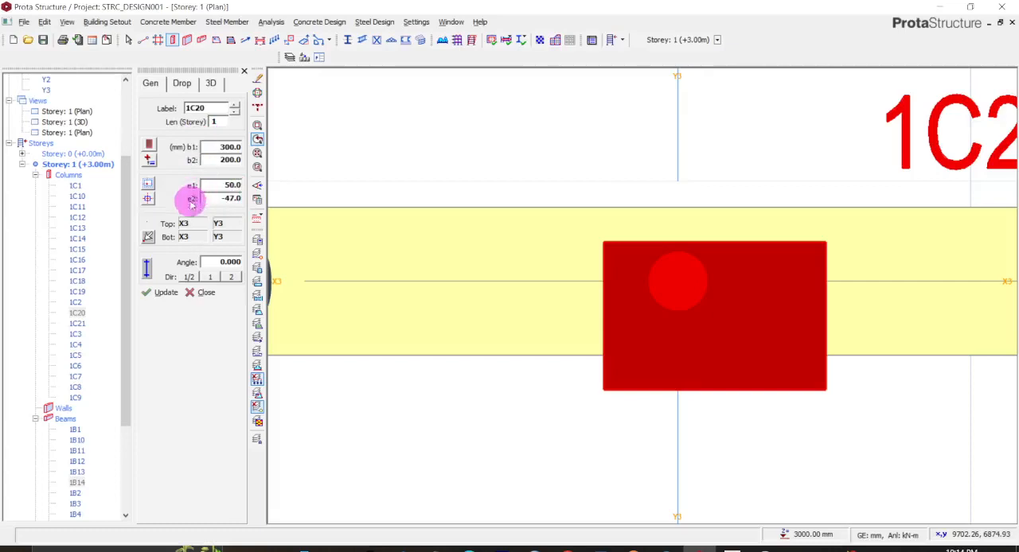
{"action": "left_click", "coordinate": [151, 201]}
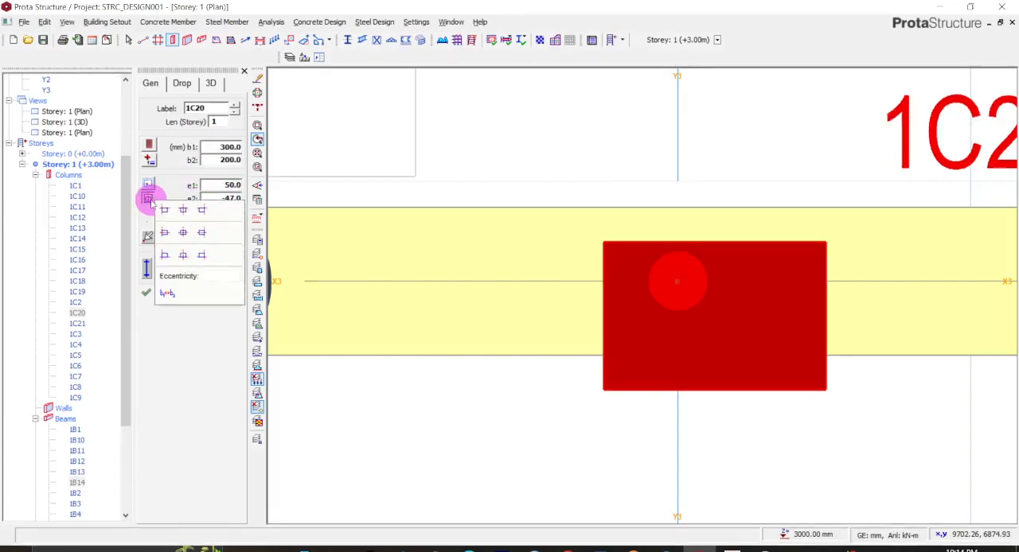
{"action": "left_click", "coordinate": [183, 233]}
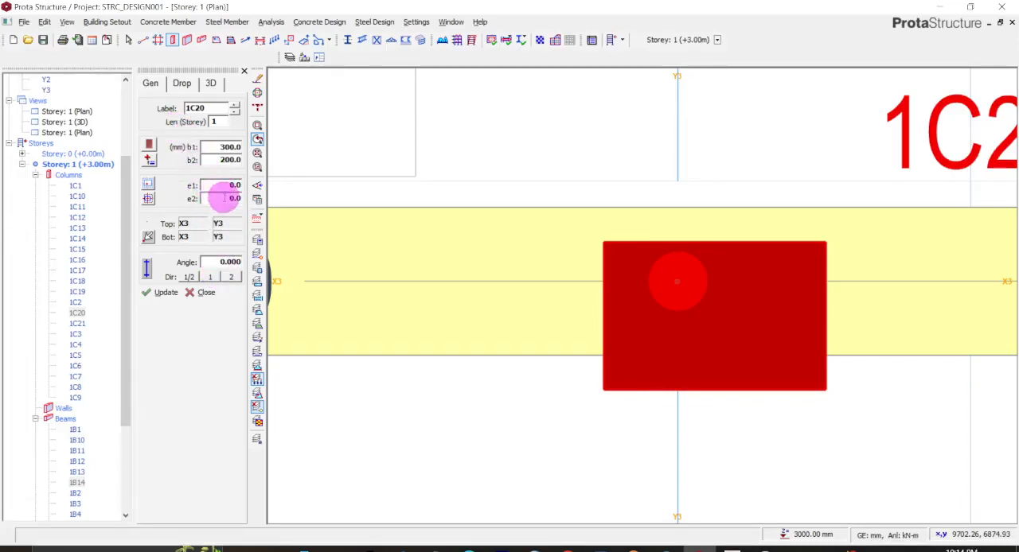
{"action": "left_click", "coordinate": [148, 200]}
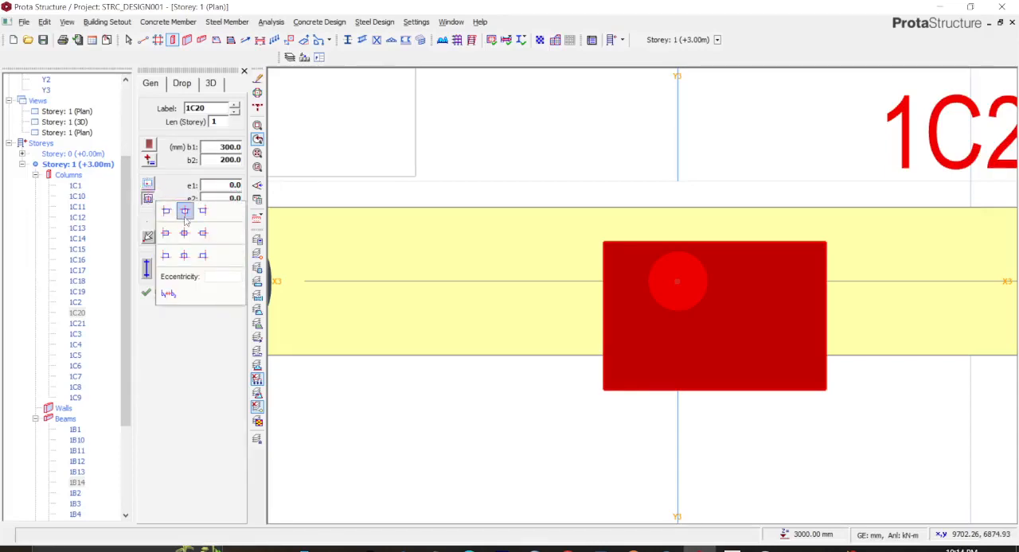
{"action": "left_click", "coordinate": [184, 211]}
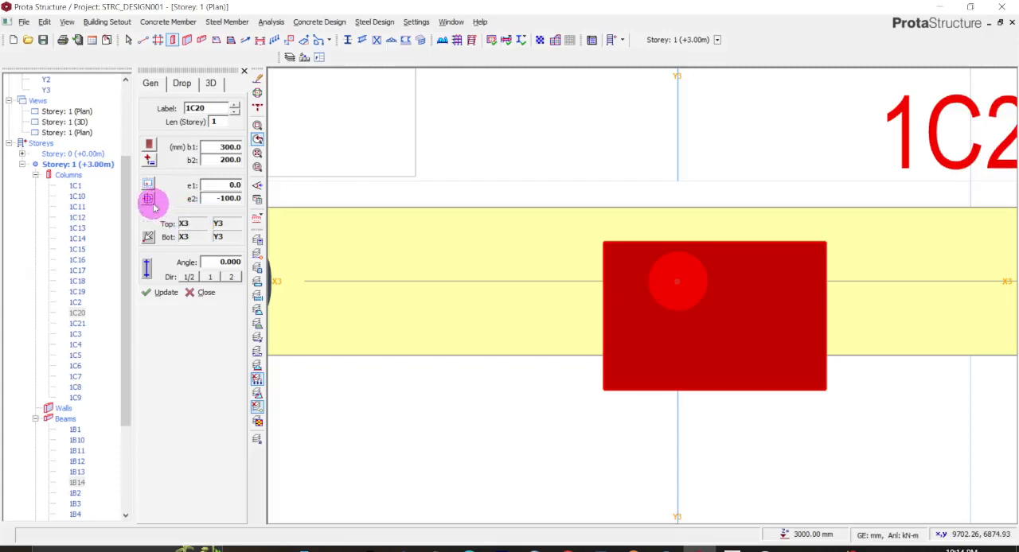
{"action": "left_click", "coordinate": [149, 200]}
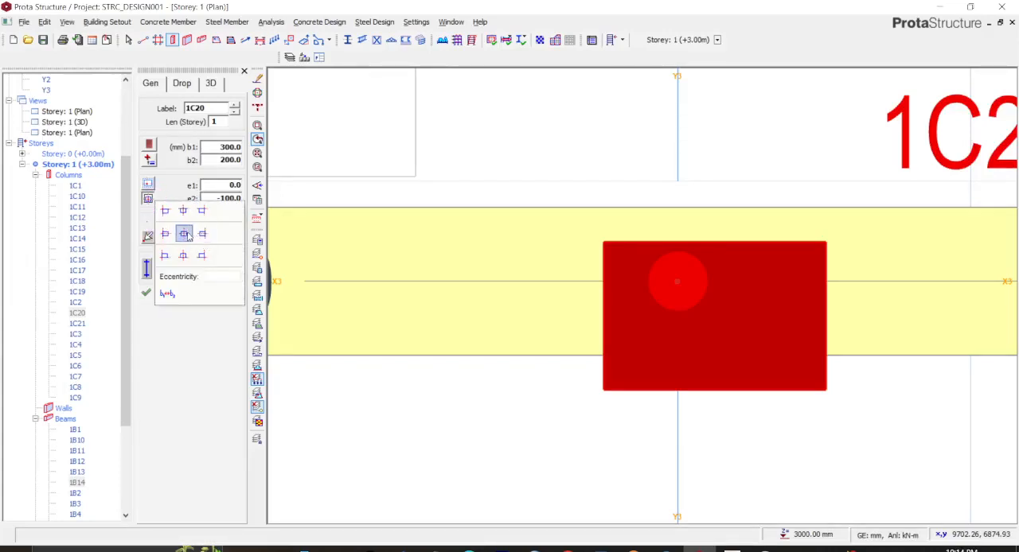
{"action": "left_click", "coordinate": [184, 233]}
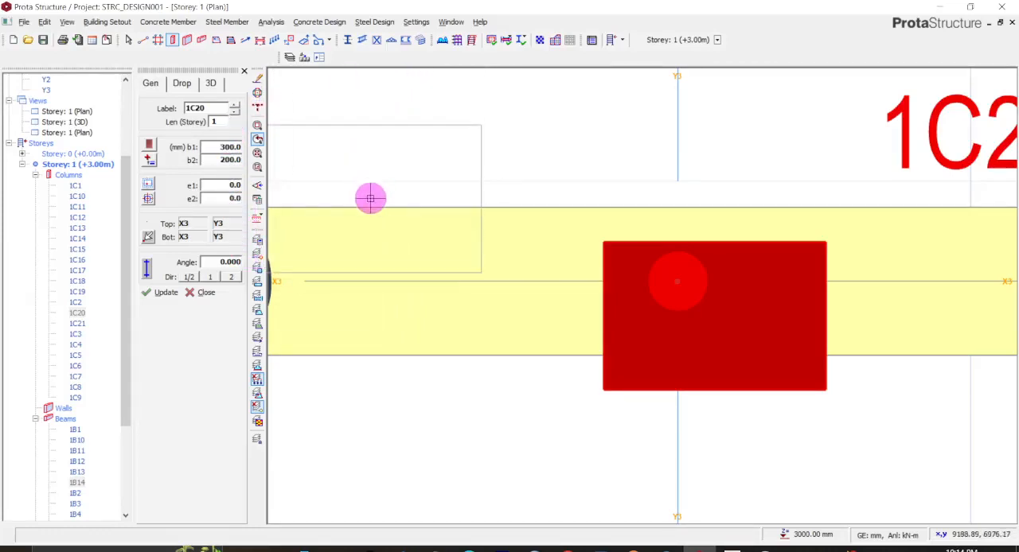
{"action": "right_click", "coordinate": [440, 431]}
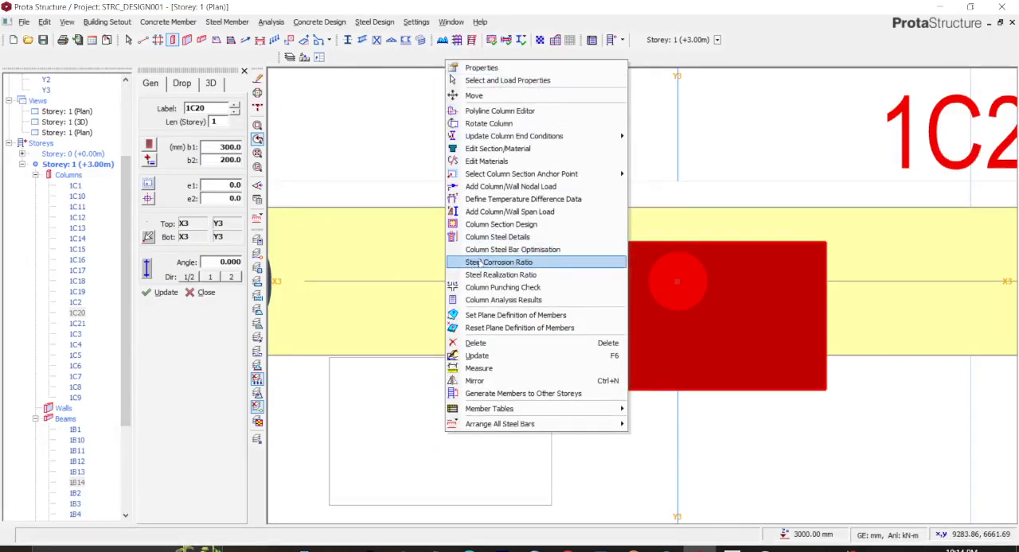
{"action": "key", "text": "Escape"}
{"action": "key", "text": "Escape"}
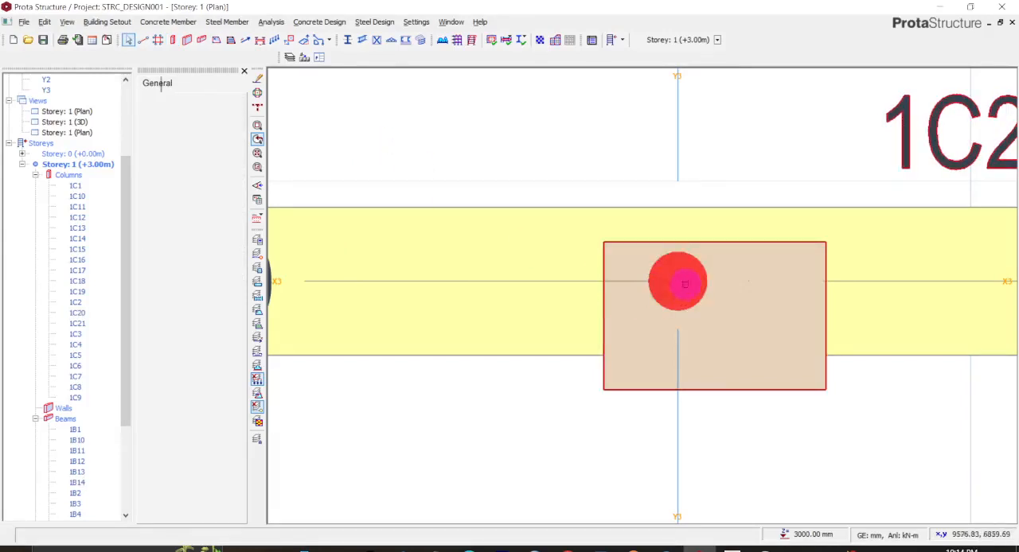
- Rotate column 1C20 to about 90° so that its long side runs along axis Y3
{"action": "left_click", "coordinate": [675, 284]}
{"action": "right_click", "coordinate": [678, 283]}
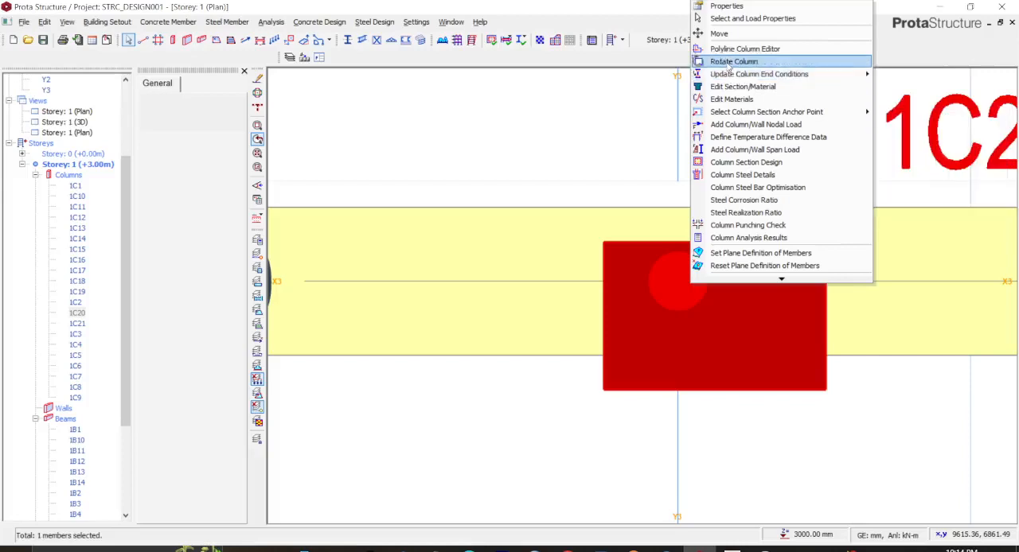
{"action": "left_click", "coordinate": [724, 62]}
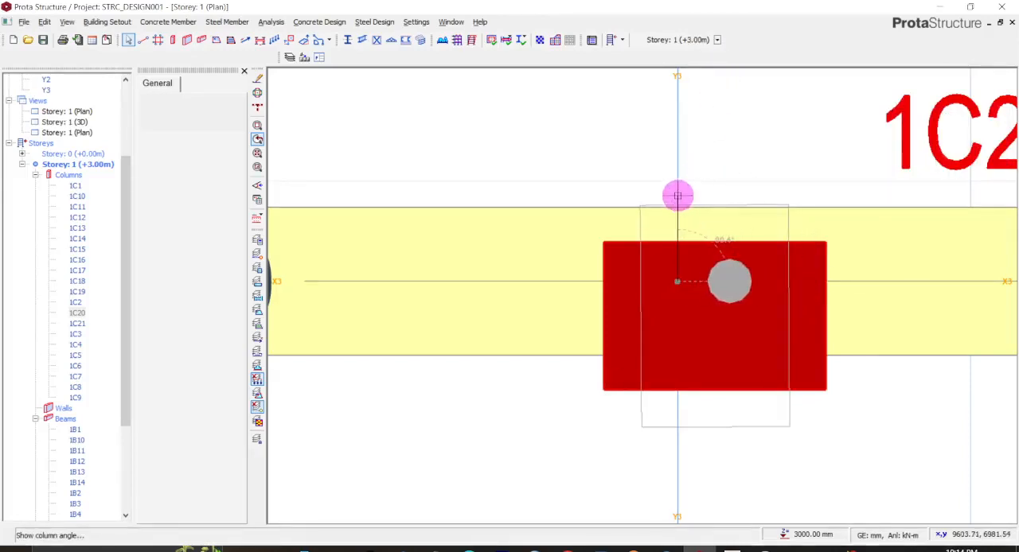
{"action": "left_click", "coordinate": [677, 195]}
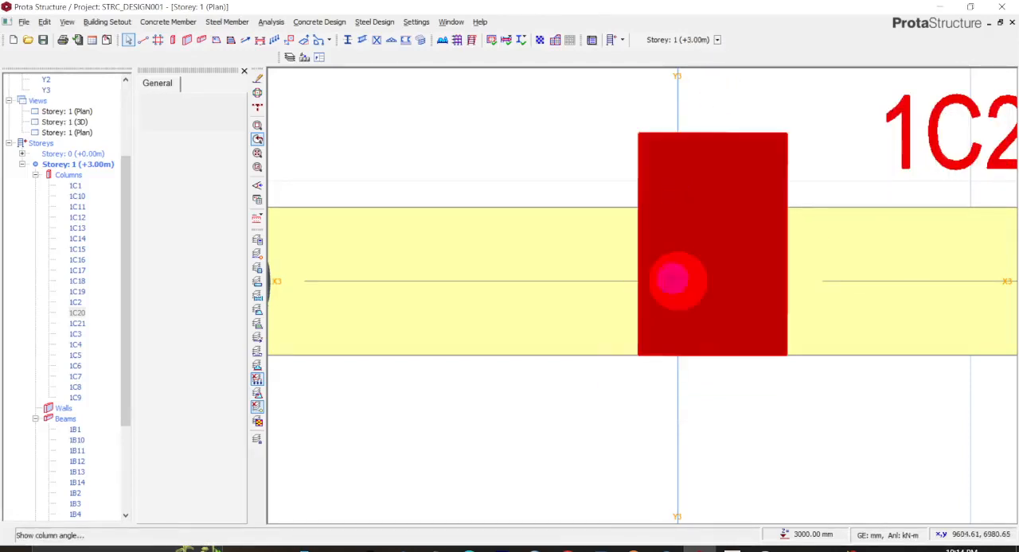
- Set both eccentricities e1 and e2 of column 1C20 to 0 and update the column
{"action": "right_click", "coordinate": [704, 282]}
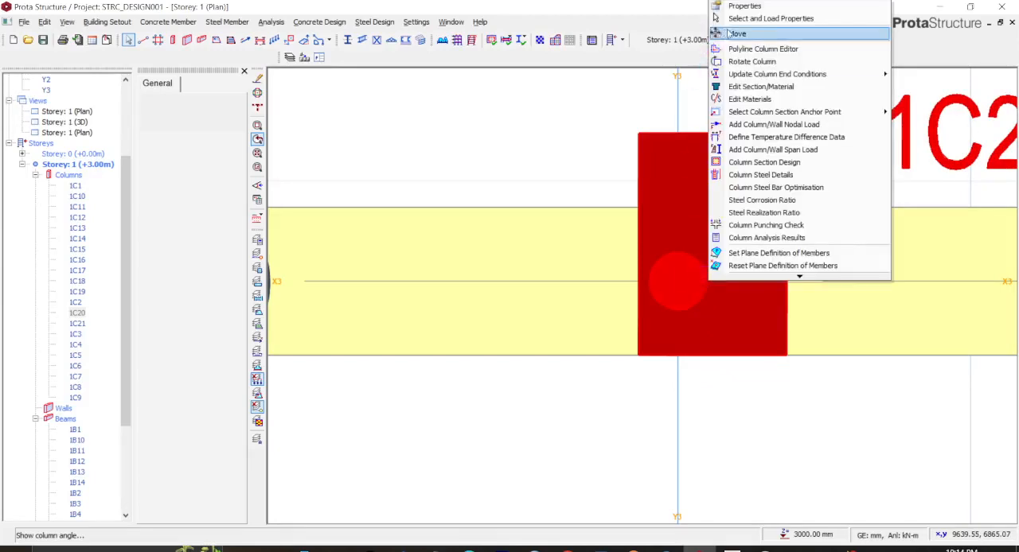
{"action": "left_click", "coordinate": [760, 11]}
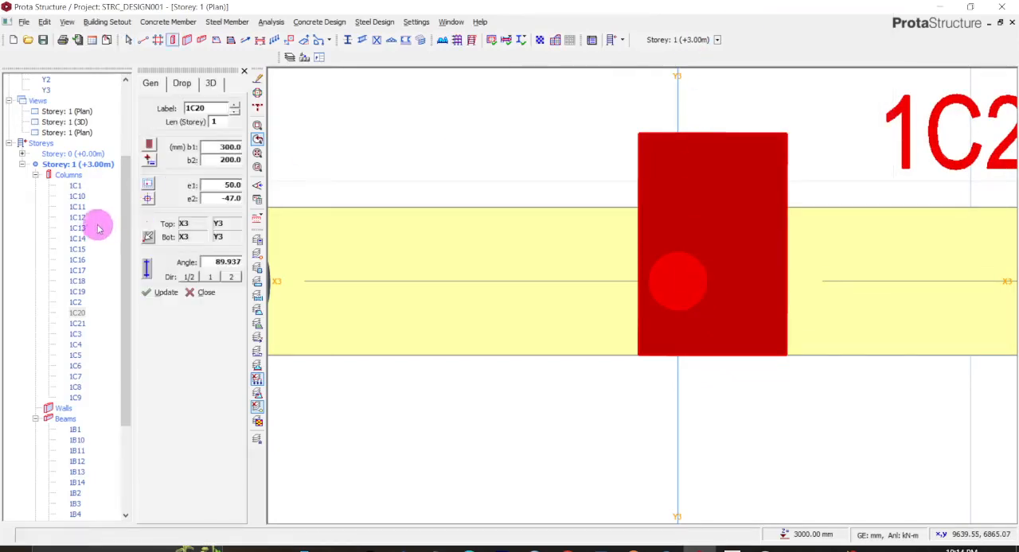
{"action": "left_click", "coordinate": [222, 199]}
{"action": "double_click", "coordinate": [216, 198]}
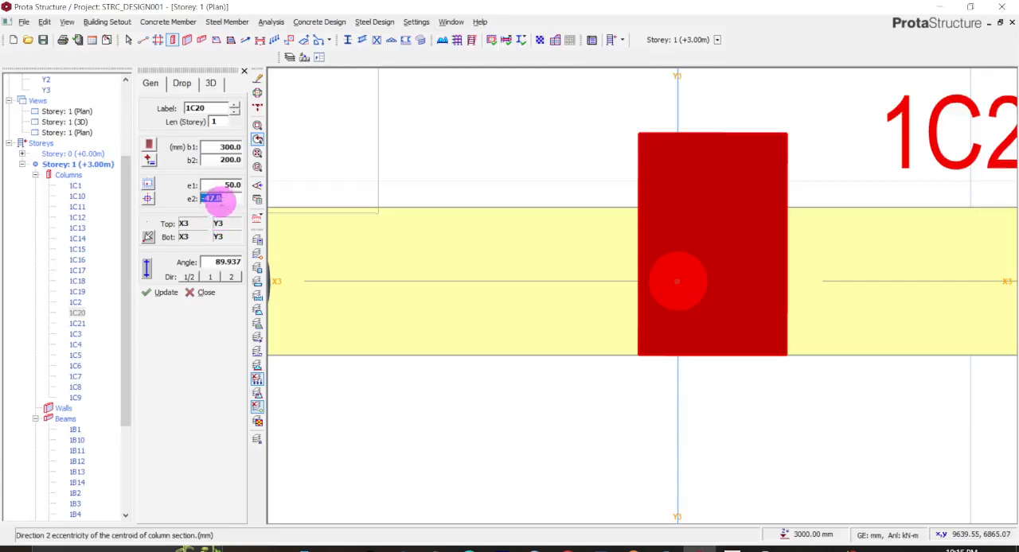
{"action": "left_click_drag", "start_coordinate": [227, 201], "coordinate": [140, 201]}
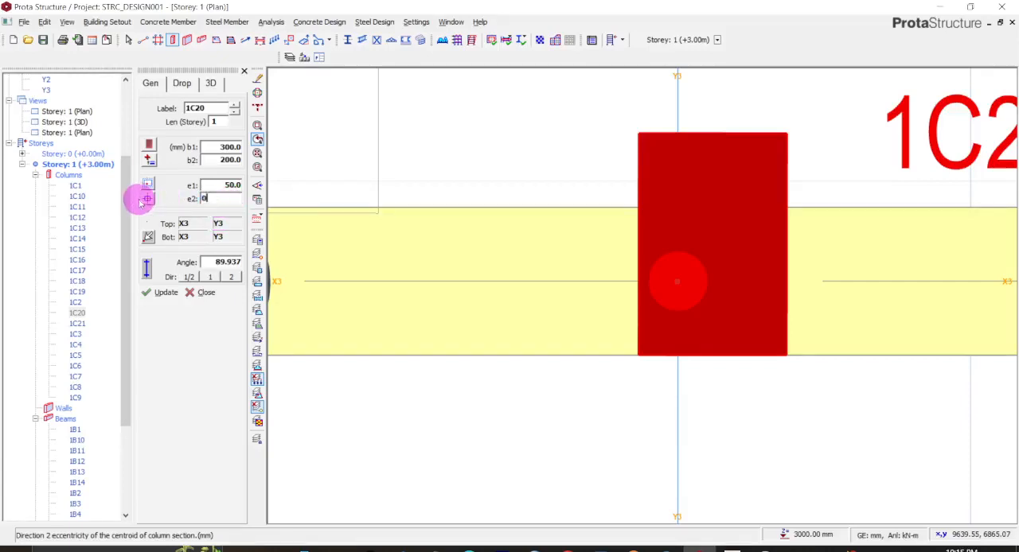
{"action": "left_click", "coordinate": [203, 185]}
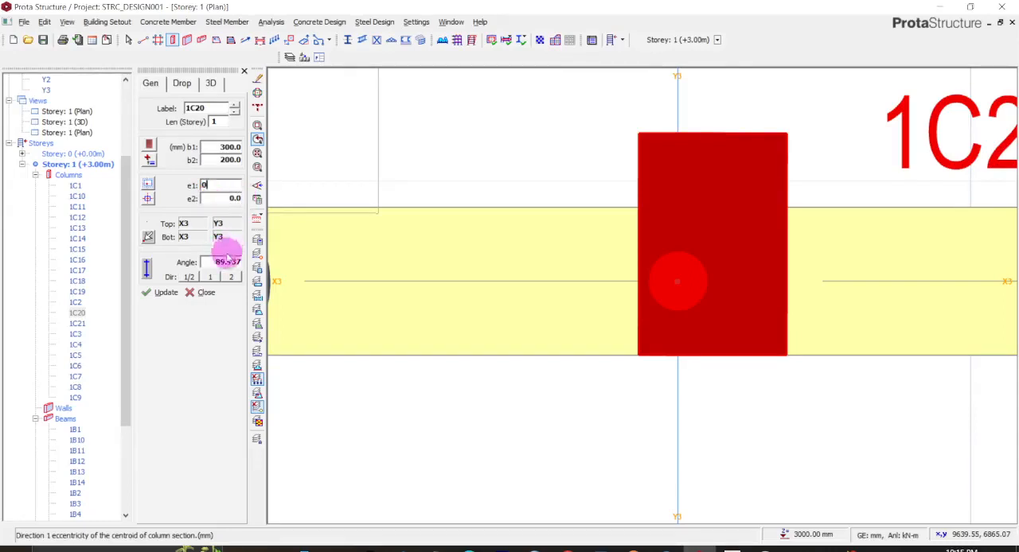
{"action": "left_click", "coordinate": [160, 293]}
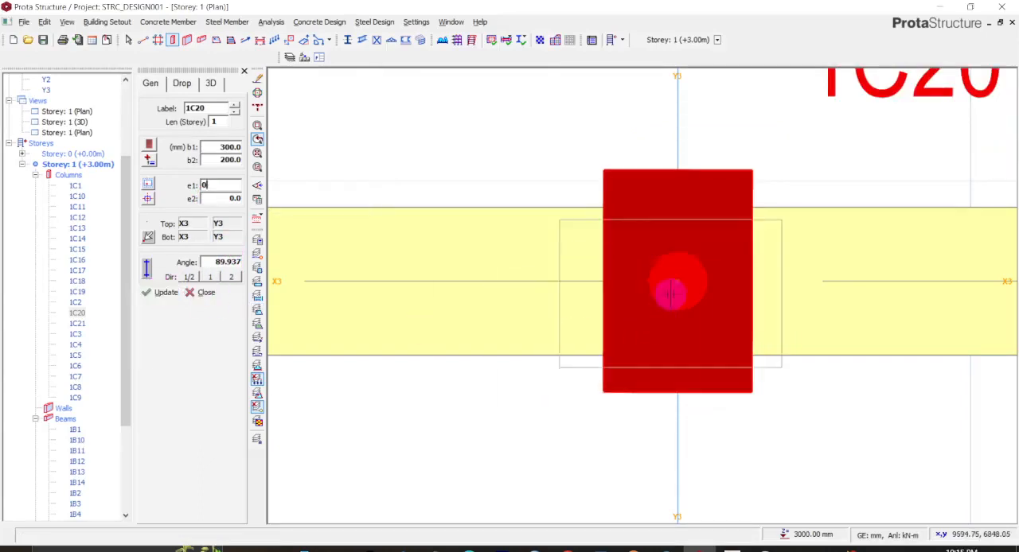
- Examine column 1C20 at the X3/Y3 intersection and the other columns along axis Y3 for misalignment
{"action": "scroll", "coordinate": [669, 290], "scroll_direction": "down", "scroll_amount": 2}
{"action": "scroll", "coordinate": [671, 290], "scroll_direction": "up", "scroll_amount": 2}
{"action": "scroll", "coordinate": [671, 290], "scroll_direction": "down", "scroll_amount": 2}
{"action": "scroll", "coordinate": [667, 288], "scroll_direction": "up", "scroll_amount": 3}
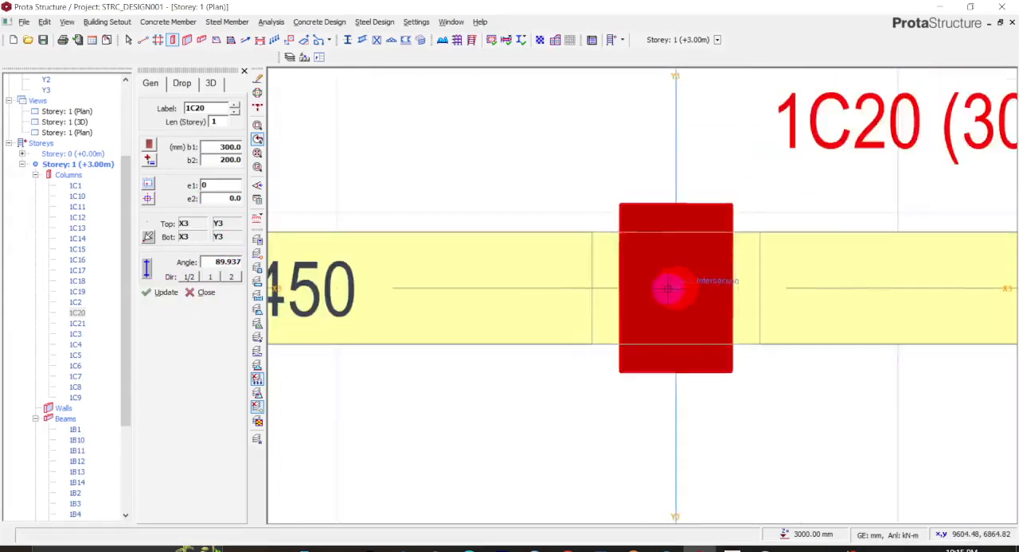
{"action": "scroll", "coordinate": [665, 288], "scroll_direction": "down", "scroll_amount": 2}
{"action": "scroll", "coordinate": [664, 288], "scroll_direction": "up", "scroll_amount": 1}
{"action": "scroll", "coordinate": [664, 288], "scroll_direction": "down", "scroll_amount": 3}
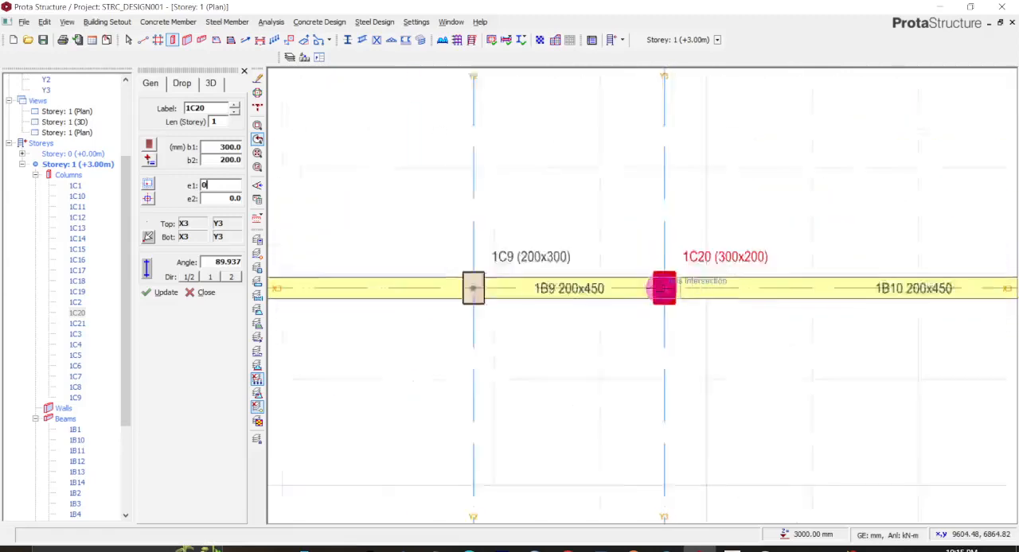
{"action": "middle_click_drag", "start_coordinate": [667, 332], "coordinate": [669, 101]}
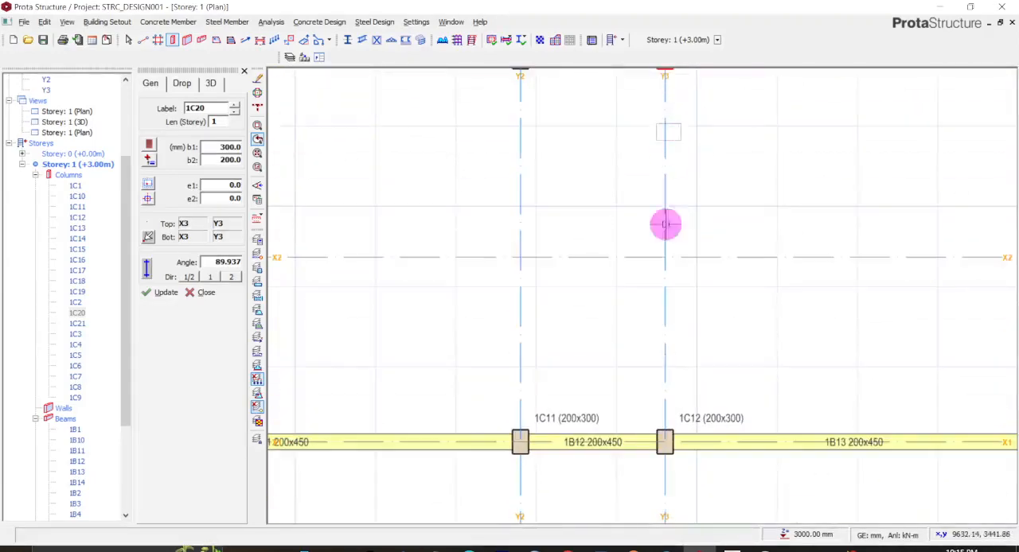
{"action": "scroll", "coordinate": [654, 356], "scroll_direction": "down", "scroll_amount": 2}
{"action": "scroll", "coordinate": [654, 356], "scroll_direction": "down", "scroll_amount": 3}
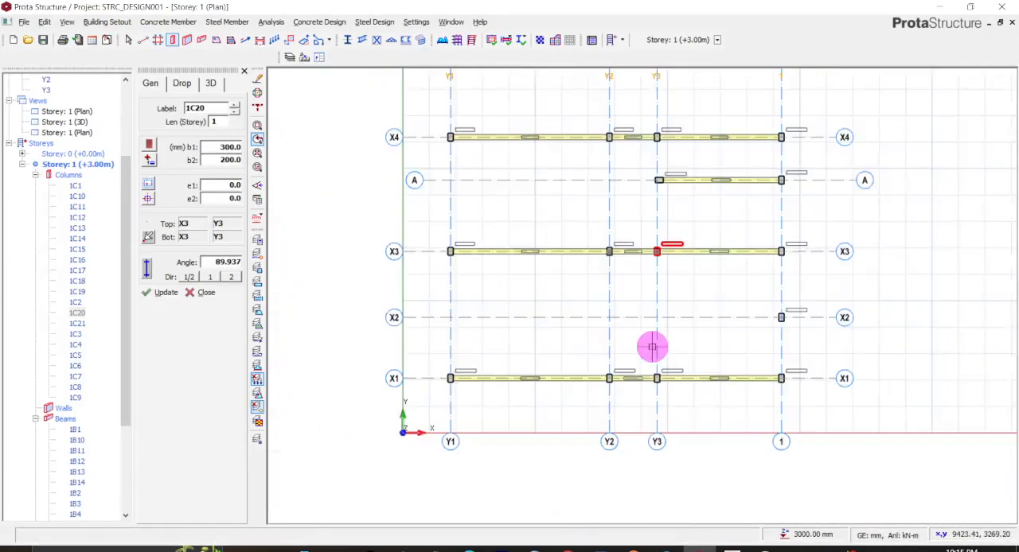
- Rotate column 1C19 at the intersection of axes A and Y3 to 90°
{"action": "scroll", "coordinate": [659, 196], "scroll_direction": "up", "scroll_amount": 5}
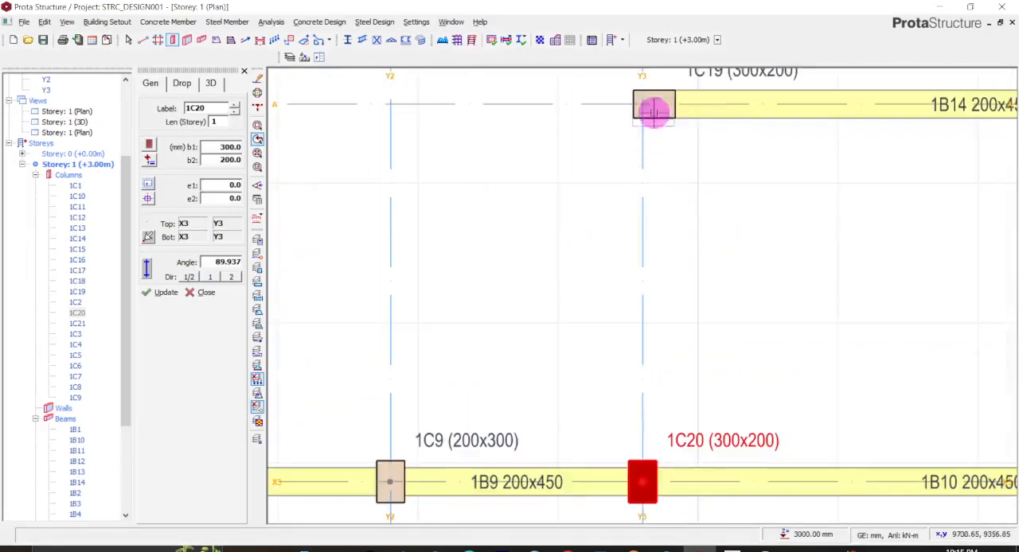
{"action": "scroll", "coordinate": [653, 102], "scroll_direction": "down", "scroll_amount": 1}
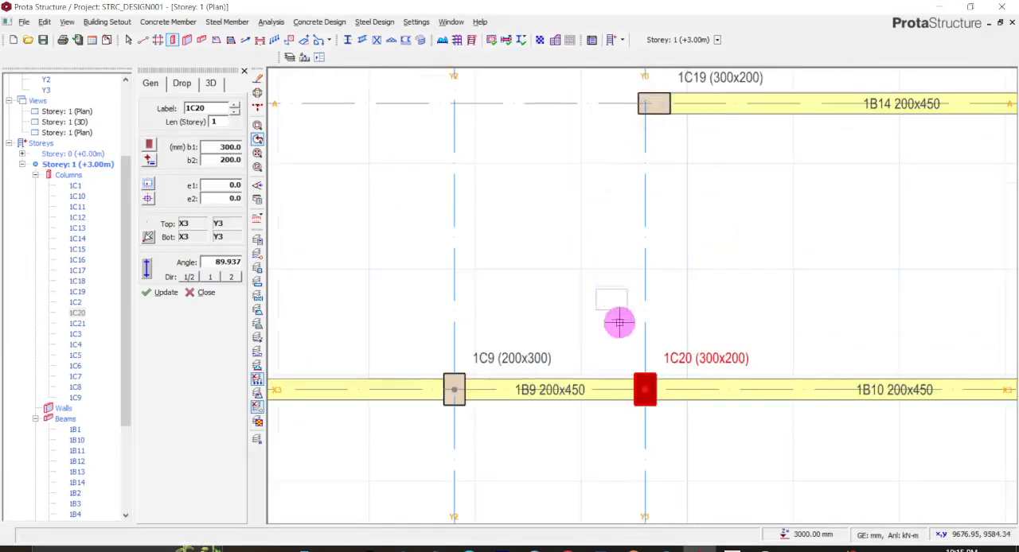
{"action": "middle_click_drag", "start_coordinate": [697, 161], "coordinate": [673, 380]}
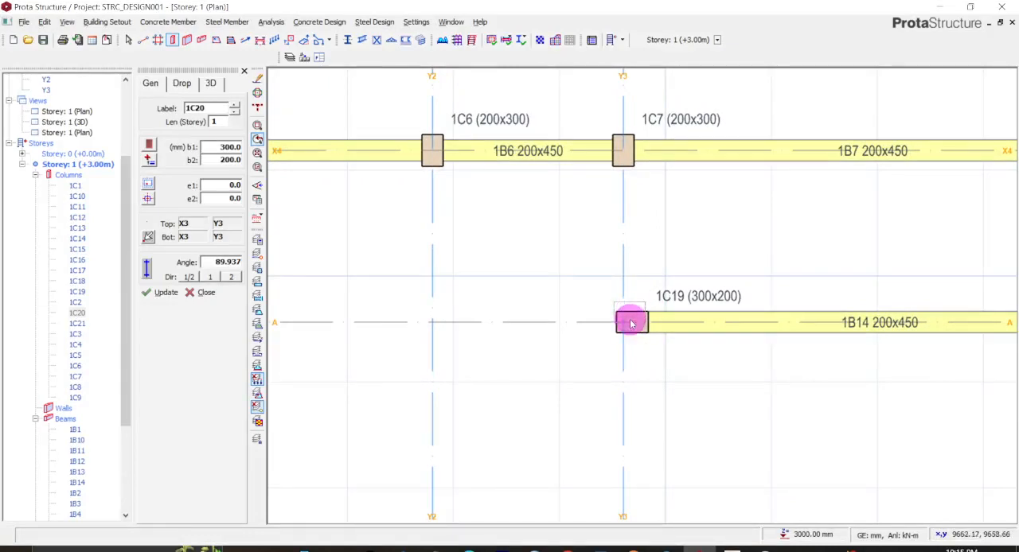
{"action": "left_click", "coordinate": [631, 323]}
{"action": "right_click", "coordinate": [632, 323]}
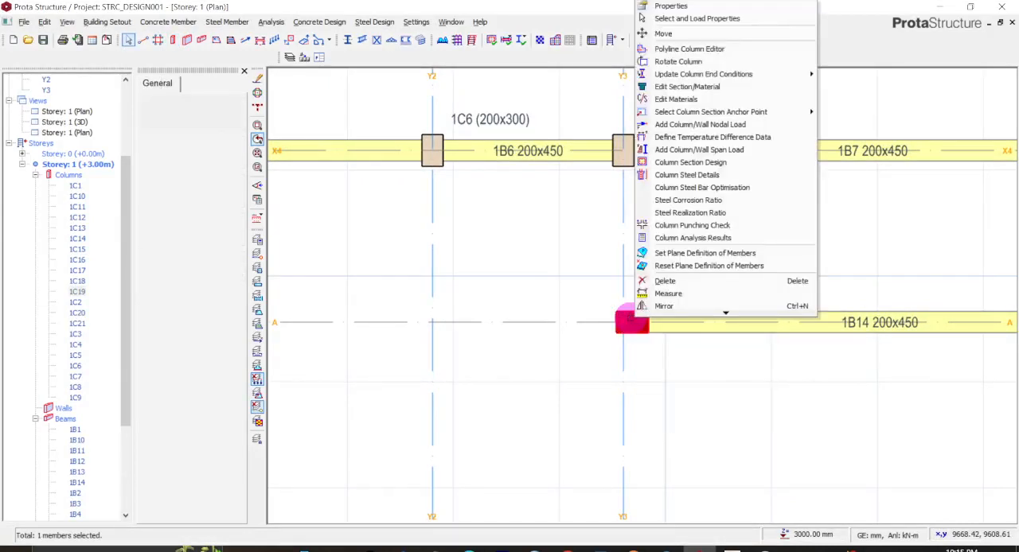
{"action": "left_click", "coordinate": [674, 62]}
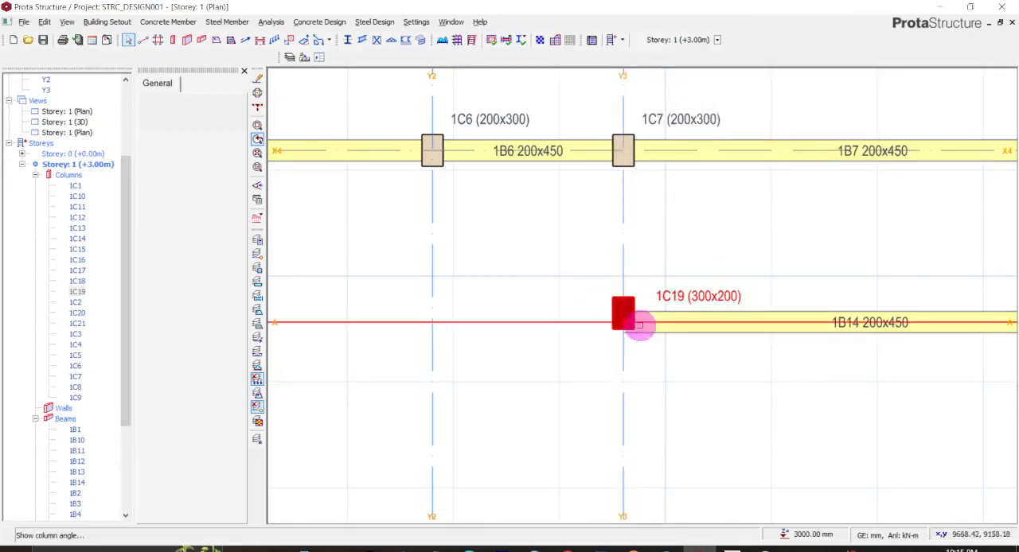
{"action": "left_click", "coordinate": [639, 325]}
- Set eccentricity e1 of column 1C19 to 0 and update the column
{"action": "right_click", "coordinate": [626, 316]}
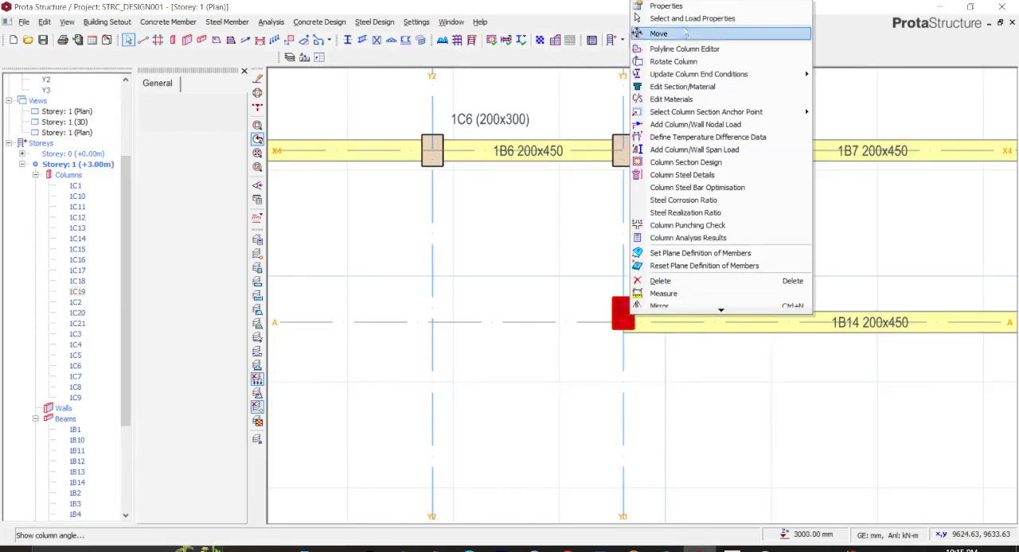
{"action": "left_click", "coordinate": [666, 6]}
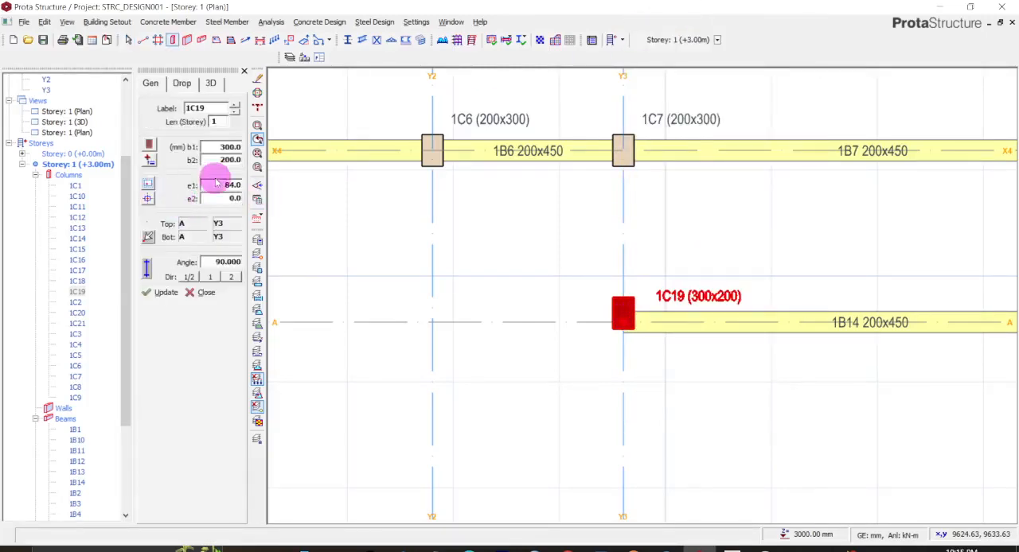
{"action": "left_click", "coordinate": [219, 184]}
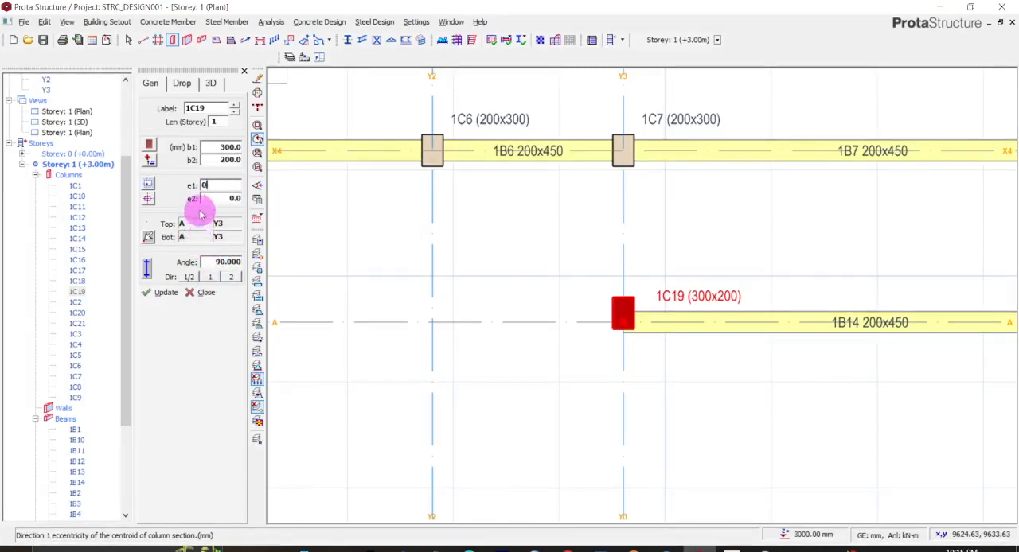
{"action": "left_click", "coordinate": [166, 292]}
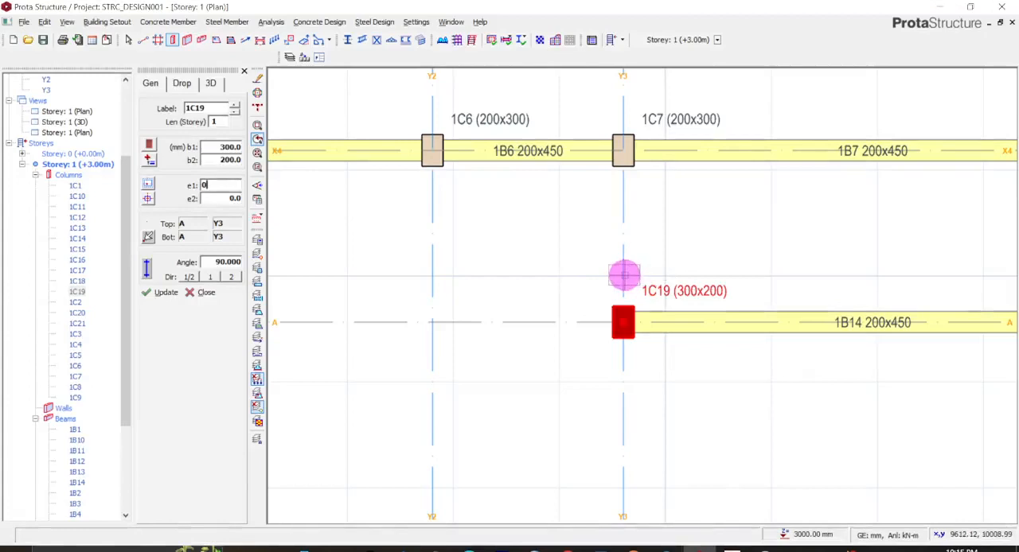
- Insert 200x450 beams along axis Y1 from X6 to X1, loading the properties of the existing beam on axis X6
{"action": "scroll", "coordinate": [623, 279], "scroll_direction": "down", "scroll_amount": 1}
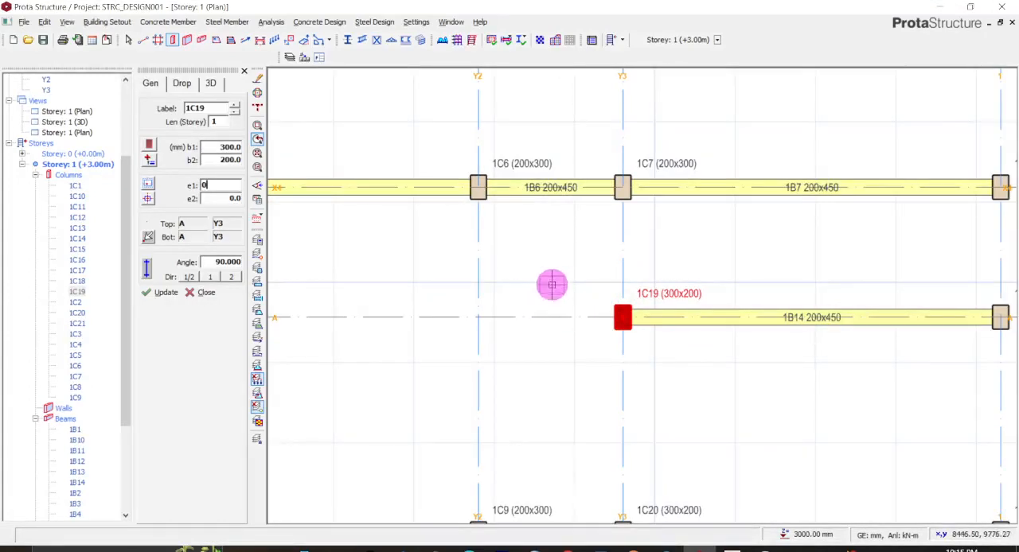
{"action": "scroll", "coordinate": [550, 284], "scroll_direction": "down", "scroll_amount": 4}
{"action": "scroll", "coordinate": [551, 284], "scroll_direction": "down", "scroll_amount": 2}
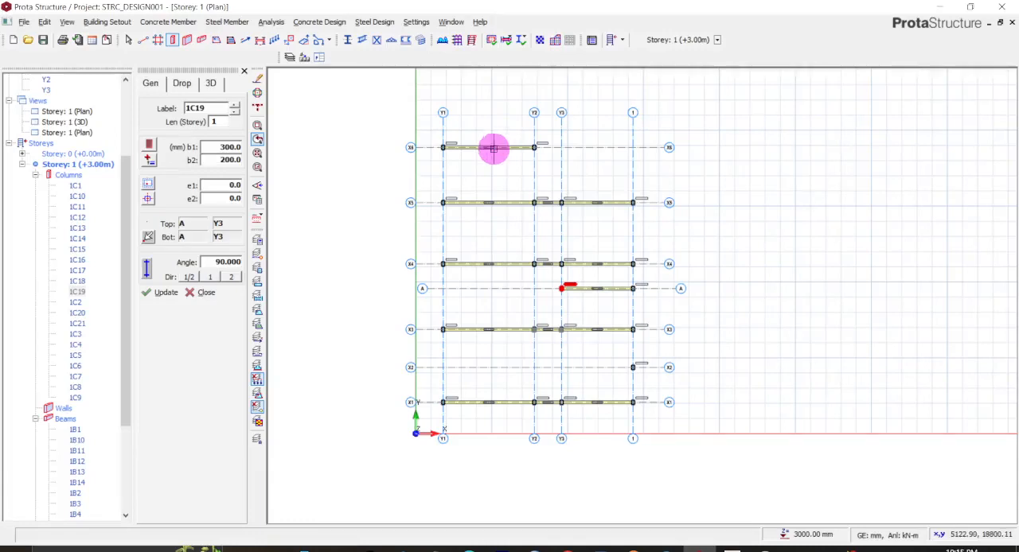
{"action": "key", "text": "Escape"}
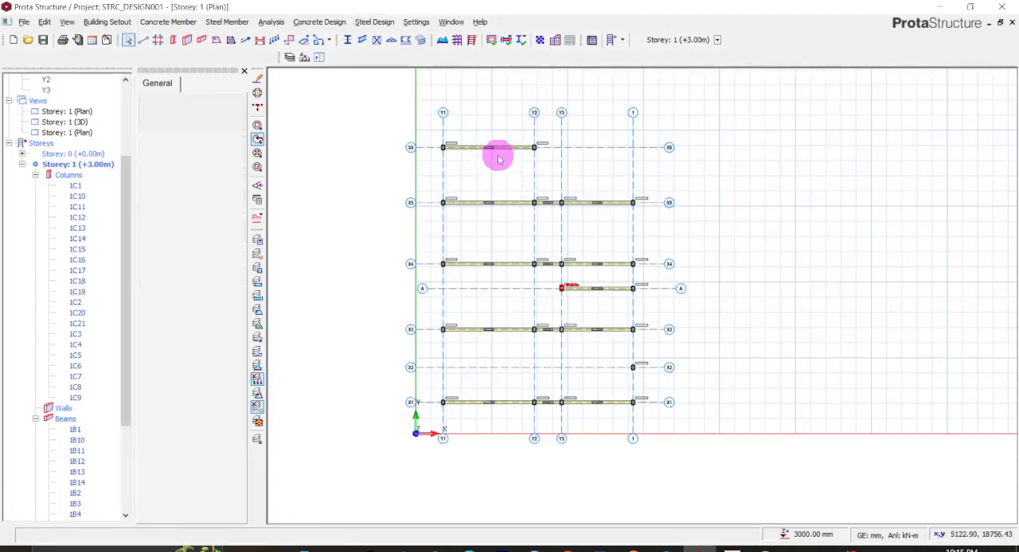
{"action": "scroll", "coordinate": [498, 155], "scroll_direction": "up", "scroll_amount": 2}
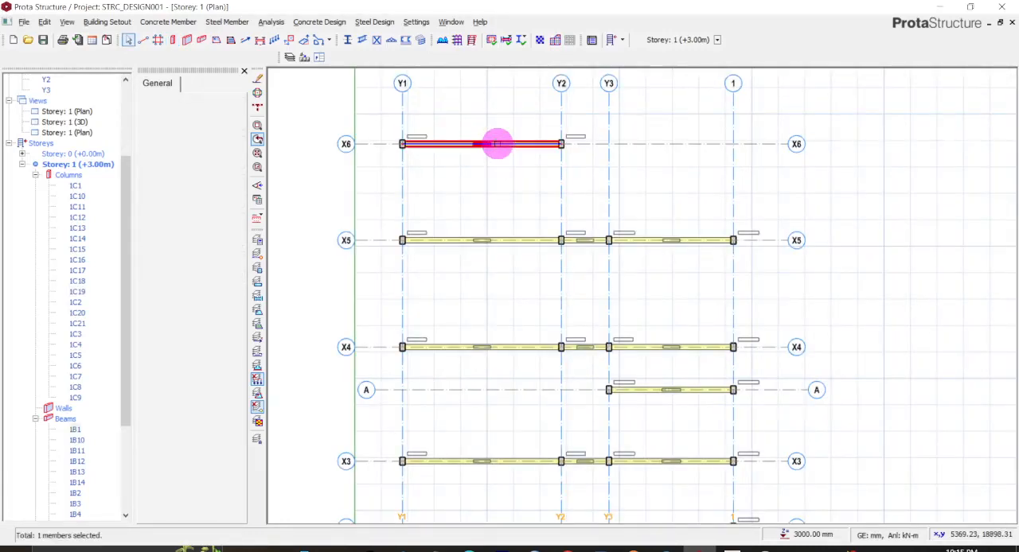
{"action": "right_click", "coordinate": [497, 144]}
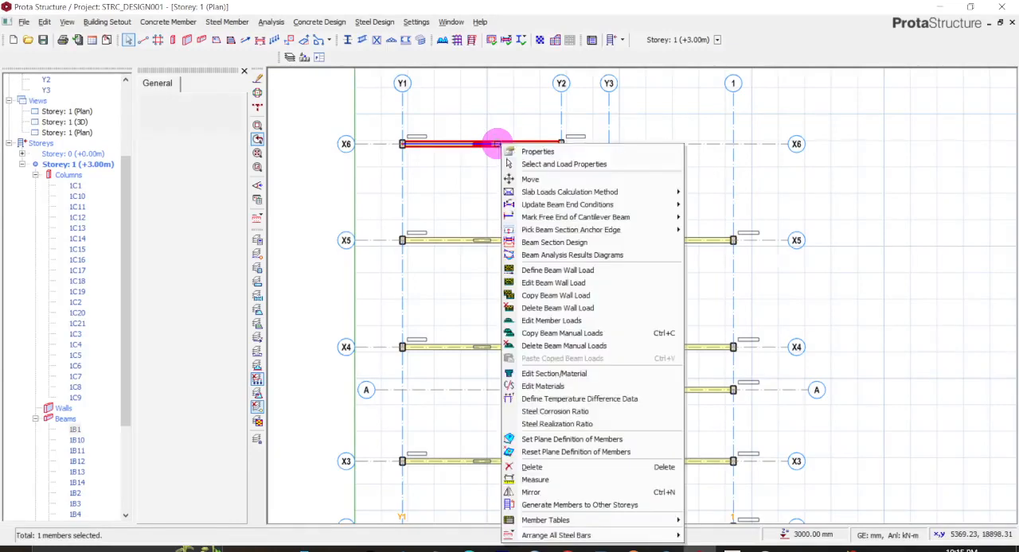
{"action": "left_click", "coordinate": [549, 152]}
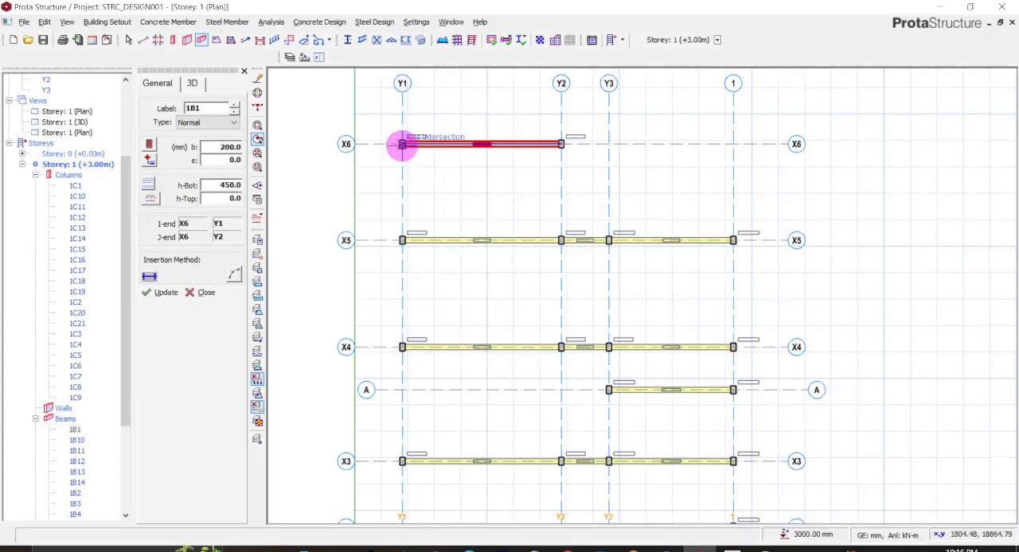
{"action": "middle_click_drag", "start_coordinate": [453, 236], "coordinate": [455, 207]}
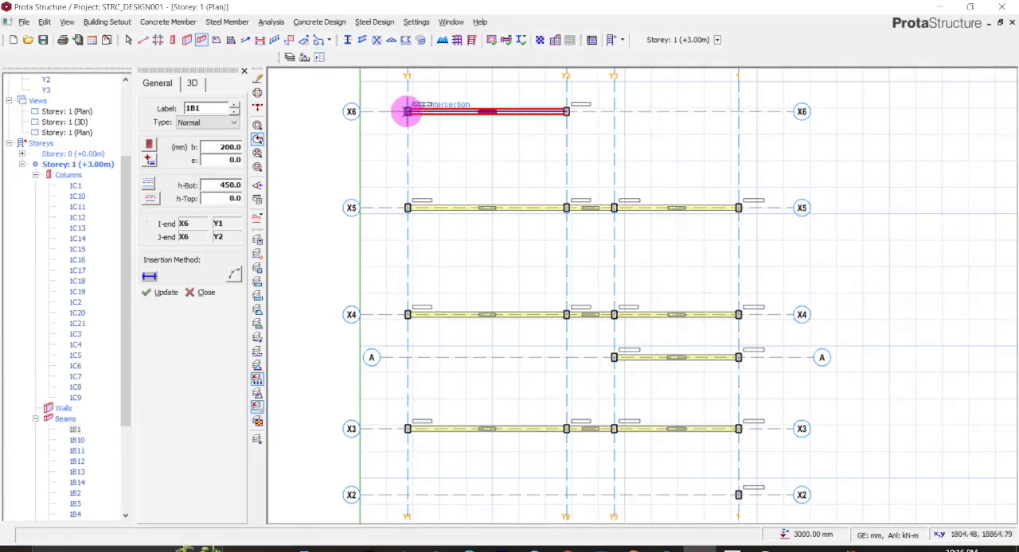
{"action": "left_click", "coordinate": [406, 112]}
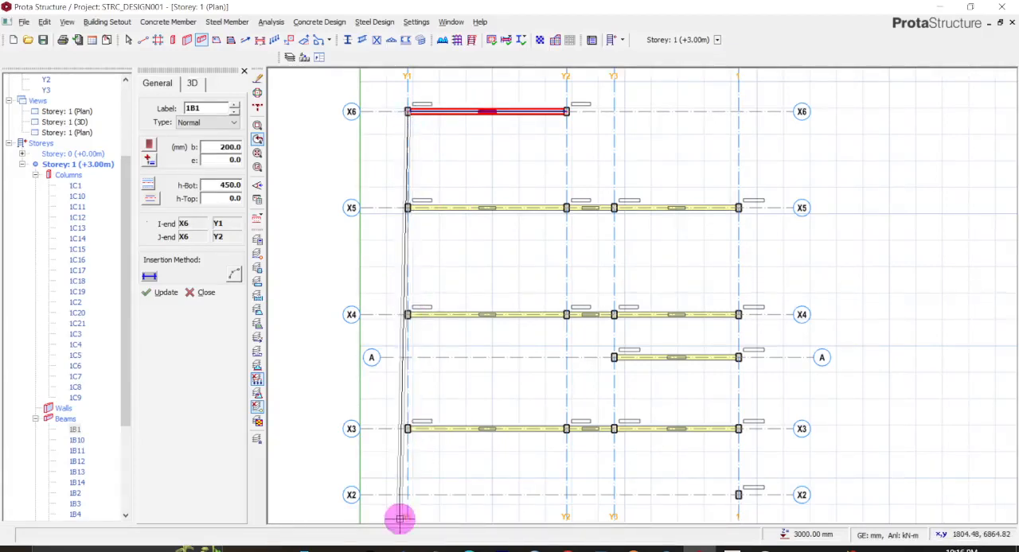
{"action": "middle_click_drag", "start_coordinate": [409, 491], "coordinate": [411, 357]}
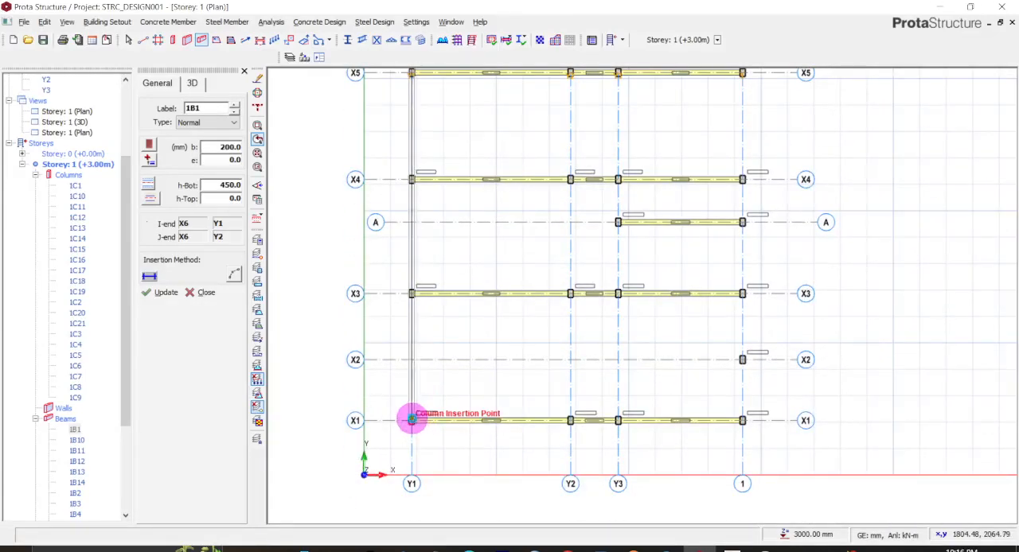
{"action": "left_click", "coordinate": [412, 419]}
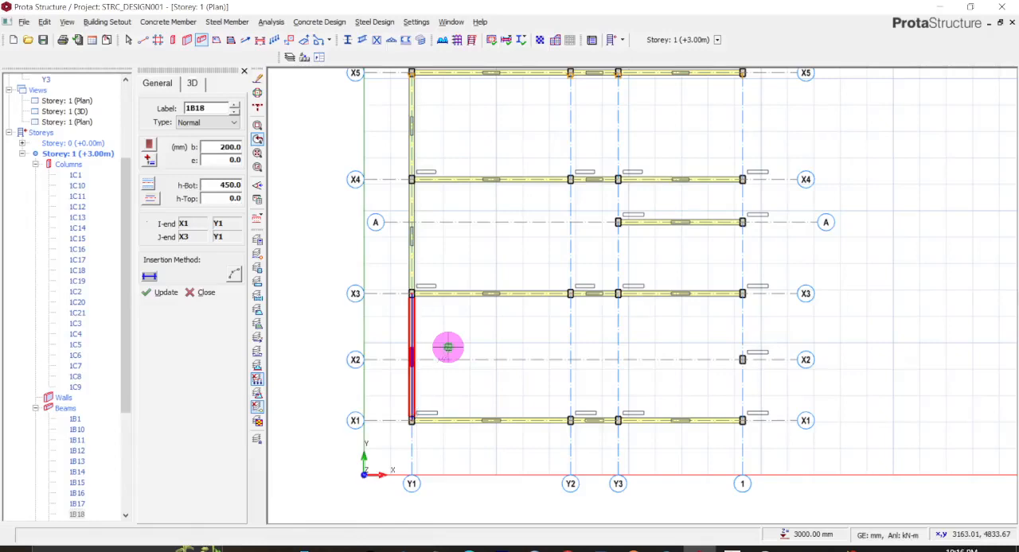
- Insert 200x450 beams along axis Y2 from the column at X6 to the column at X1
{"action": "middle_click_drag", "start_coordinate": [526, 279], "coordinate": [526, 290]}
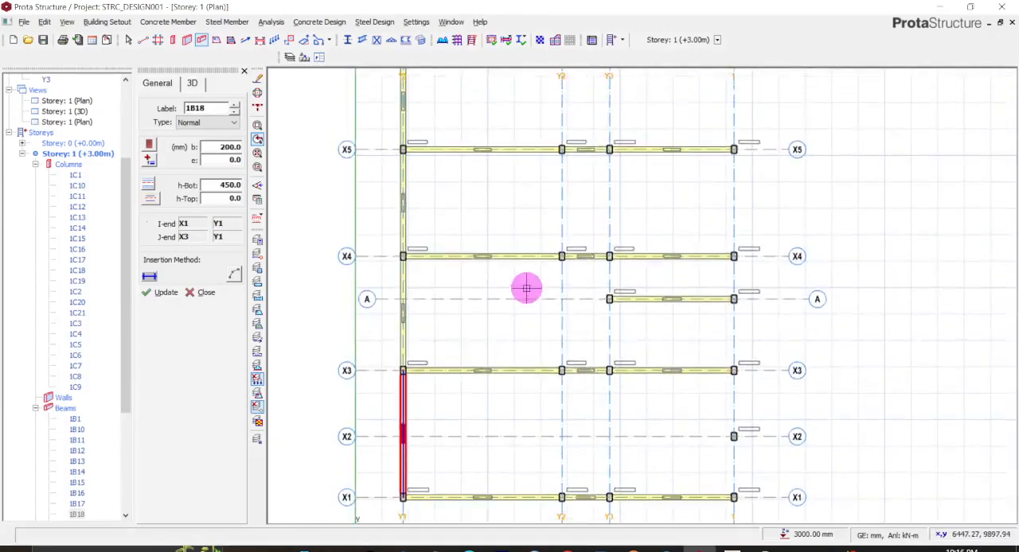
{"action": "scroll", "coordinate": [526, 288], "scroll_direction": "down", "scroll_amount": 3}
{"action": "scroll", "coordinate": [553, 152], "scroll_direction": "up", "scroll_amount": 3}
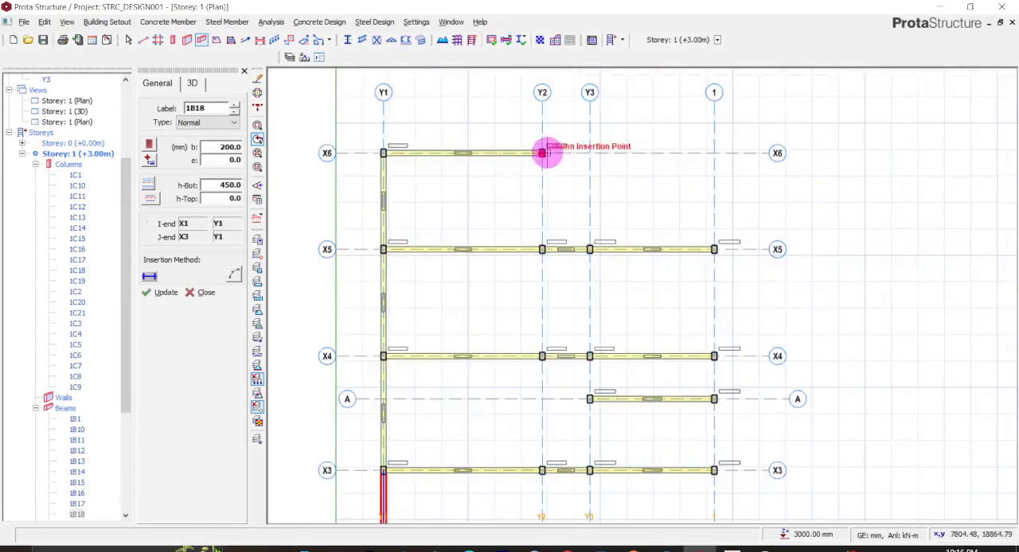
{"action": "left_click", "coordinate": [541, 152]}
{"action": "middle_click_drag", "start_coordinate": [520, 411], "coordinate": [546, 212]}
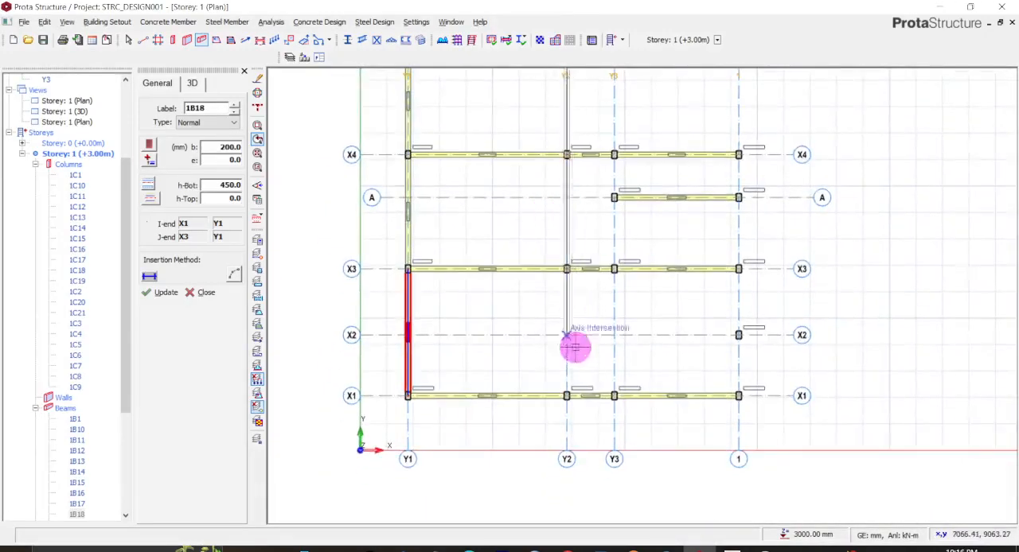
{"action": "left_click", "coordinate": [565, 396]}
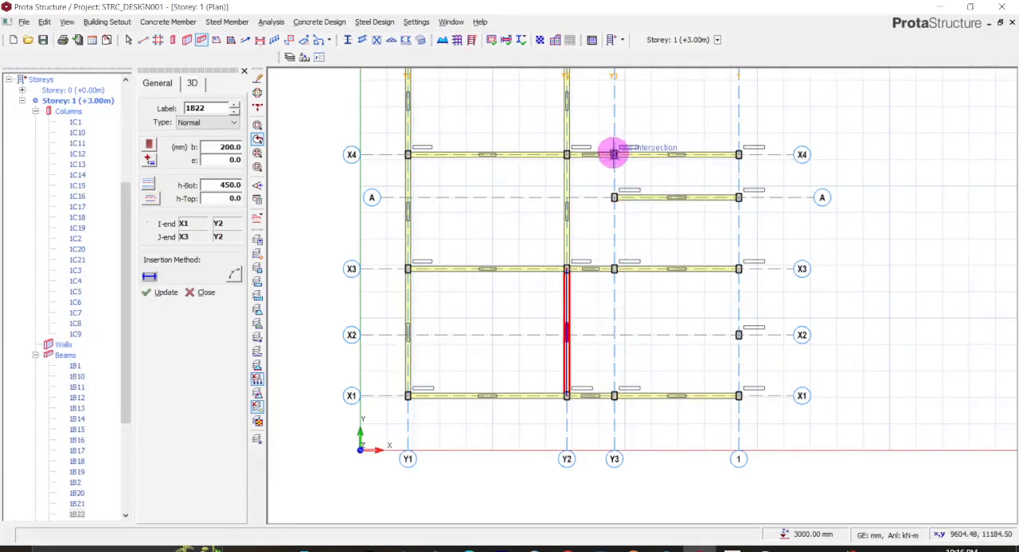
- Insert 200x450 beams from X4 to X1 along axis Y3 and along axis 1
{"action": "left_click", "coordinate": [613, 153]}
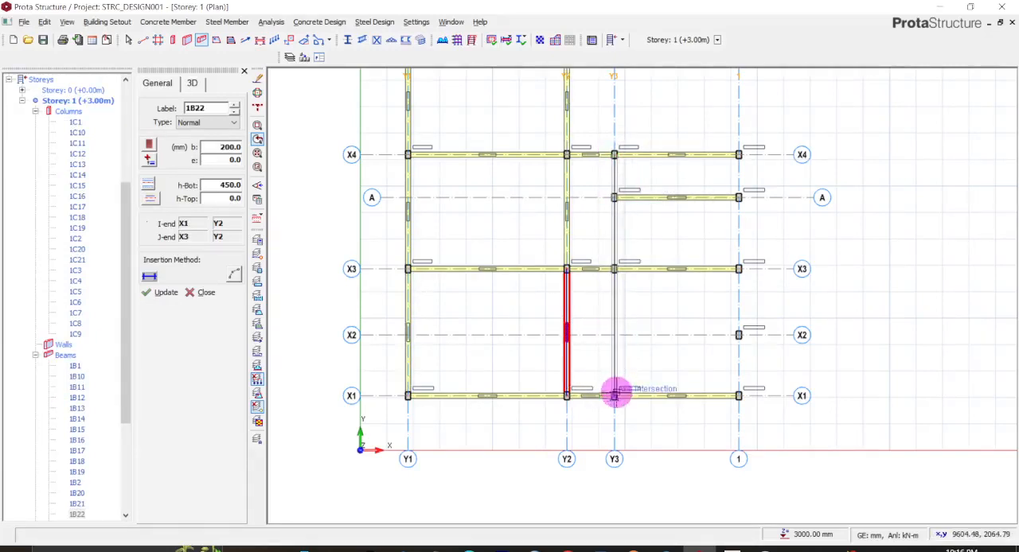
{"action": "left_click", "coordinate": [614, 395]}
{"action": "left_click", "coordinate": [737, 154]}
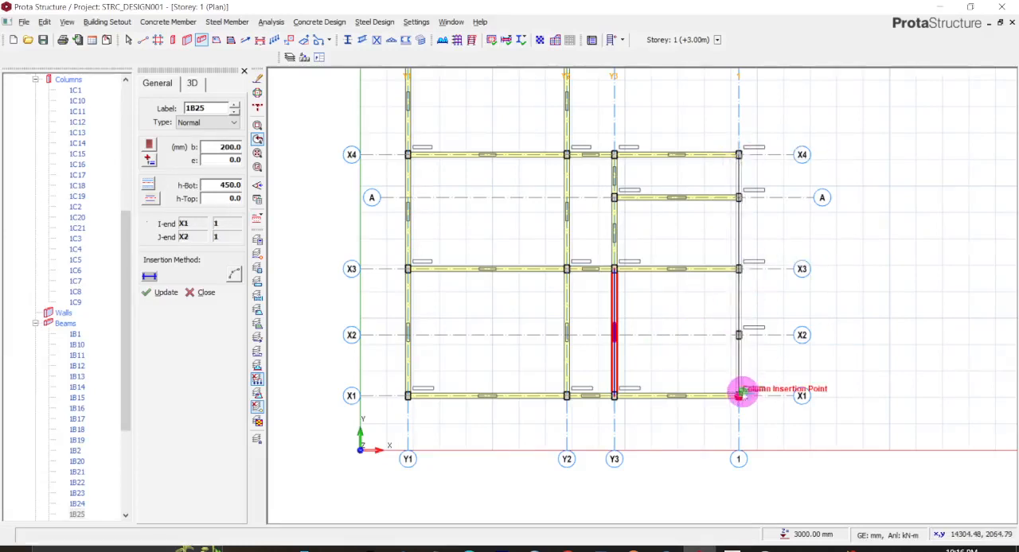
{"action": "left_click", "coordinate": [739, 395]}
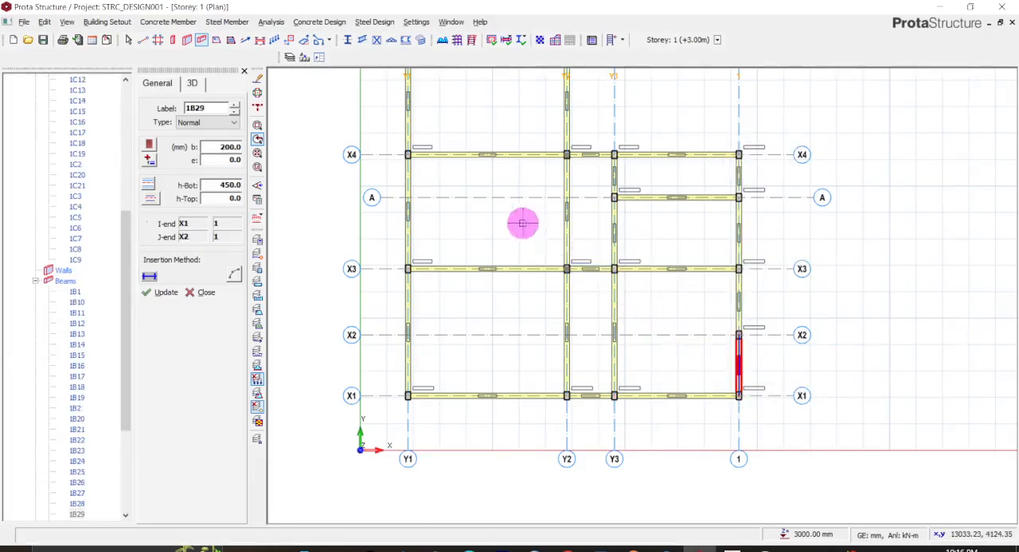
- Insert 200x450 beams between X5 and X4 on axis 1 and on axis Y3, and end beam insertion
{"action": "middle_click_drag", "start_coordinate": [519, 214], "coordinate": [539, 266]}
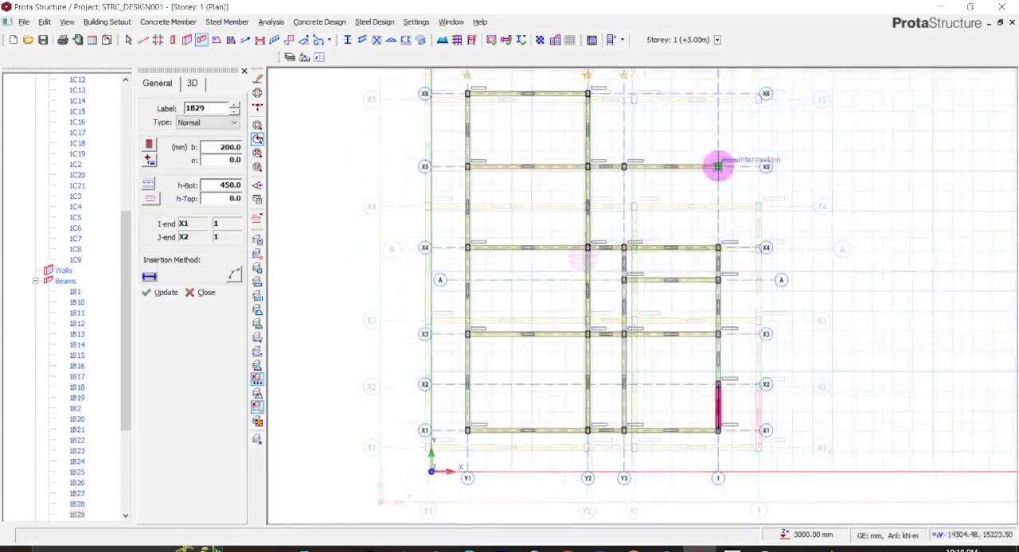
{"action": "left_click", "coordinate": [719, 165]}
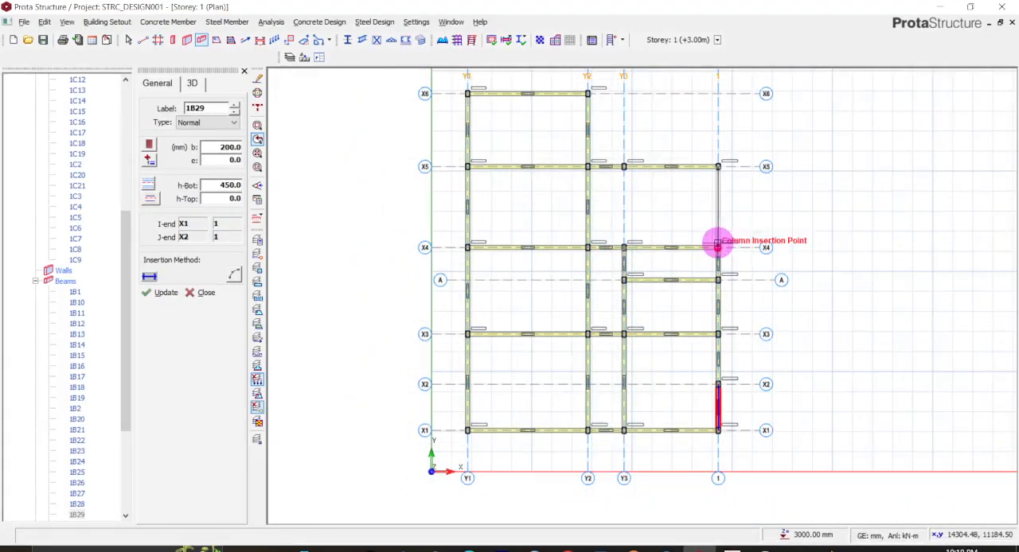
{"action": "left_click", "coordinate": [717, 247]}
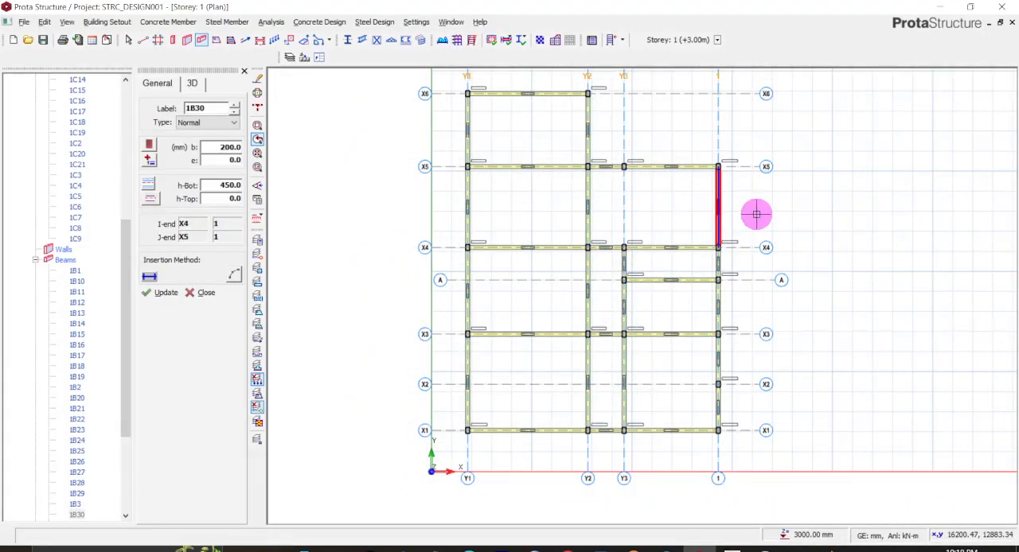
{"action": "left_click", "coordinate": [623, 167]}
{"action": "left_click", "coordinate": [625, 247]}
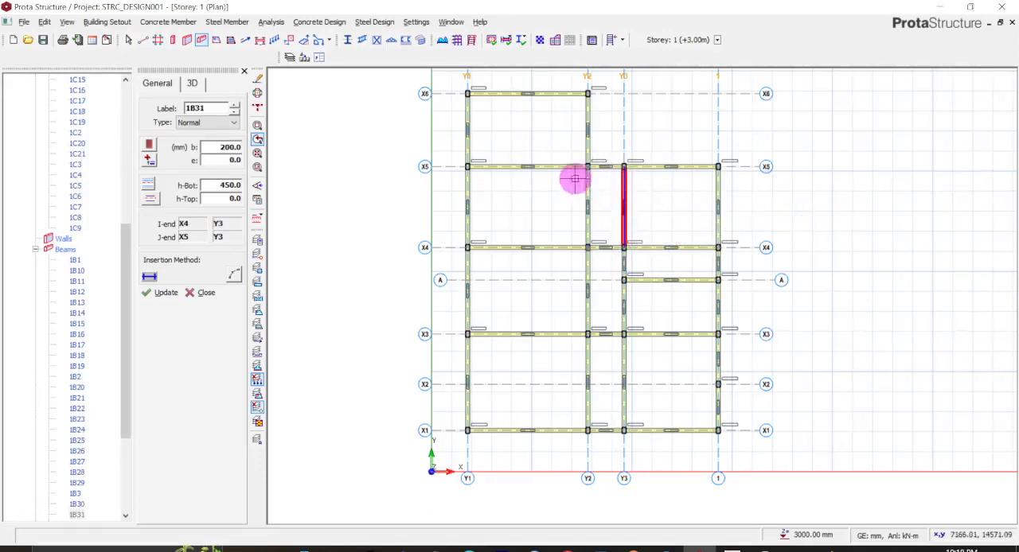
{"action": "middle_click_drag", "start_coordinate": [523, 282], "coordinate": [585, 325]}
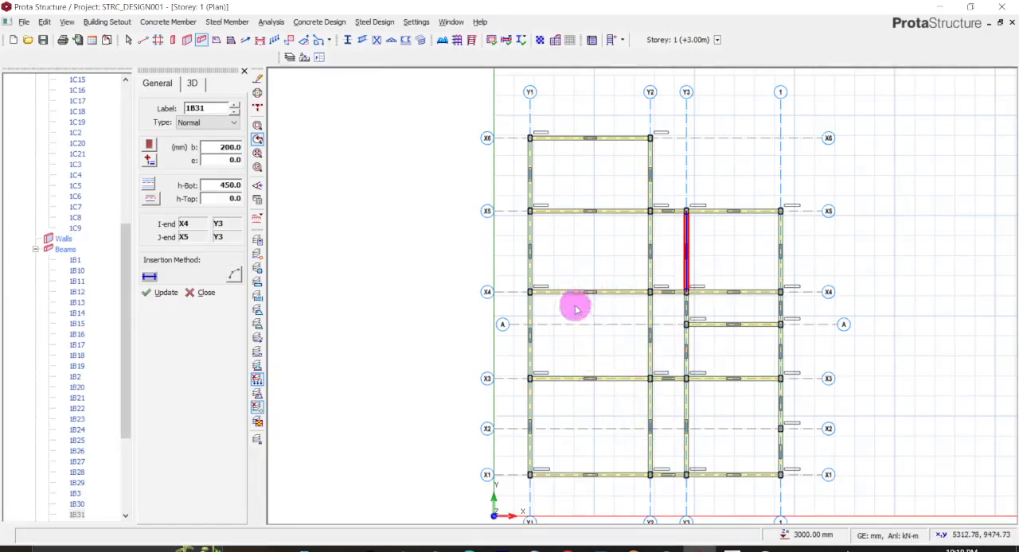
{"action": "key", "text": "Escape"}
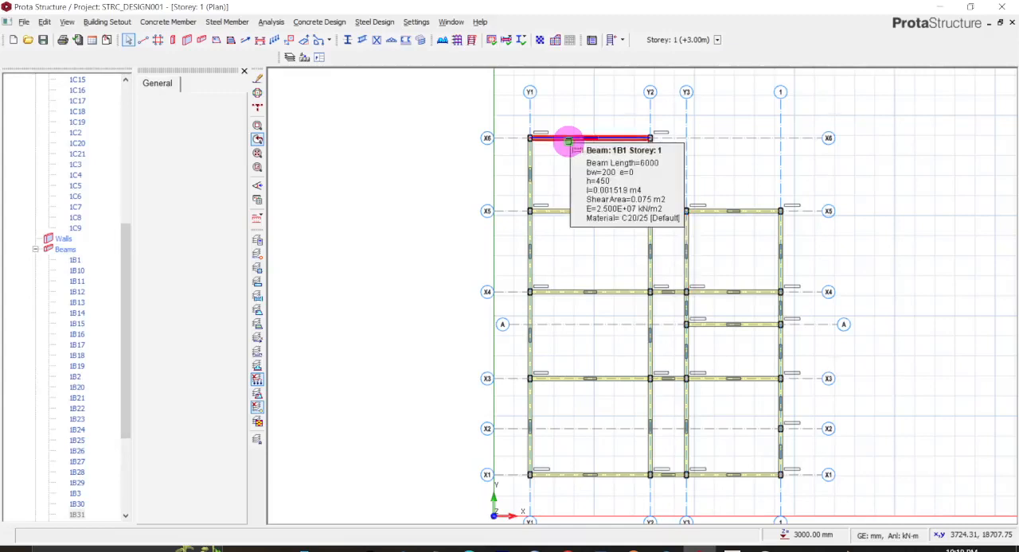
{"action": "right_click", "coordinate": [568, 141]}
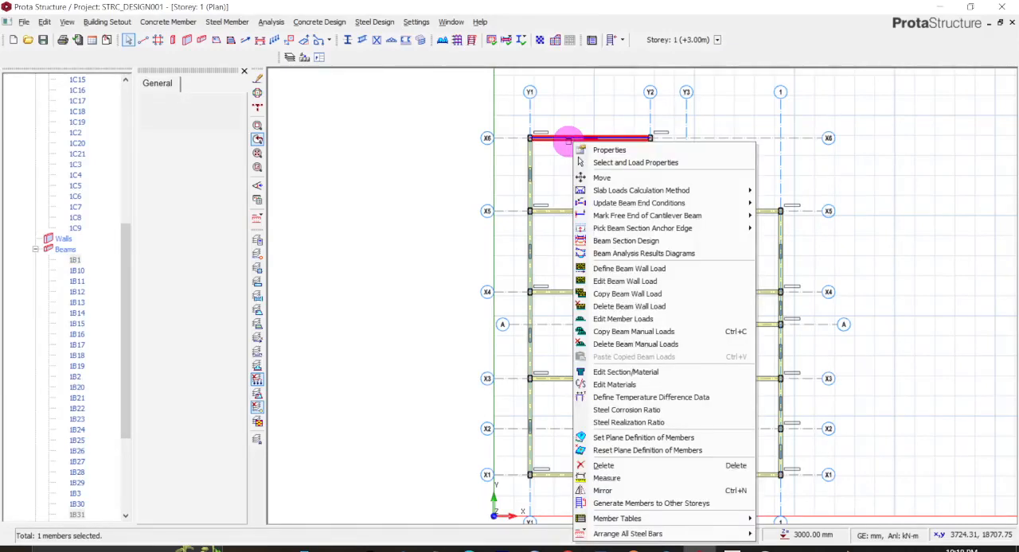
{"action": "mouse_move", "coordinate": [607, 205]}
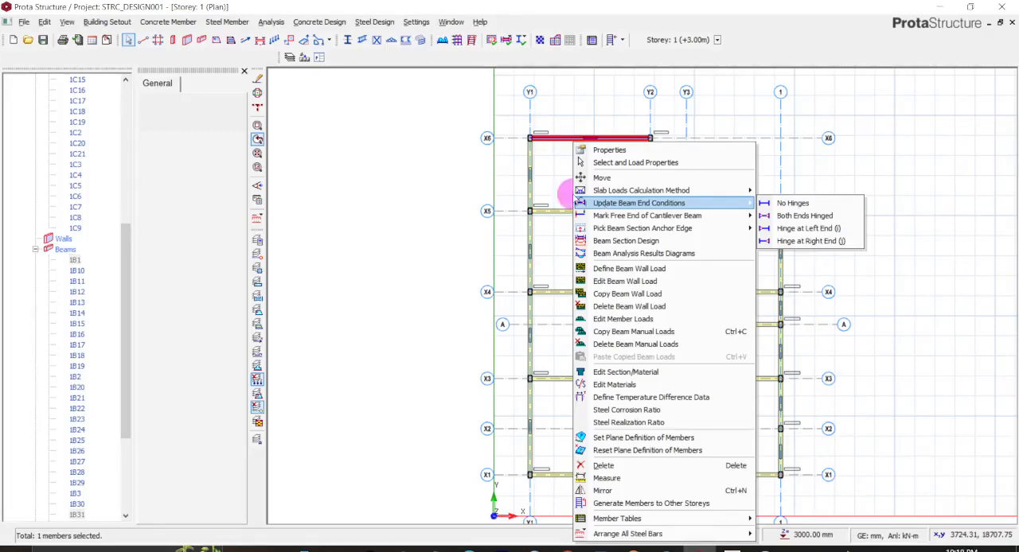
{"action": "left_click", "coordinate": [557, 180]}
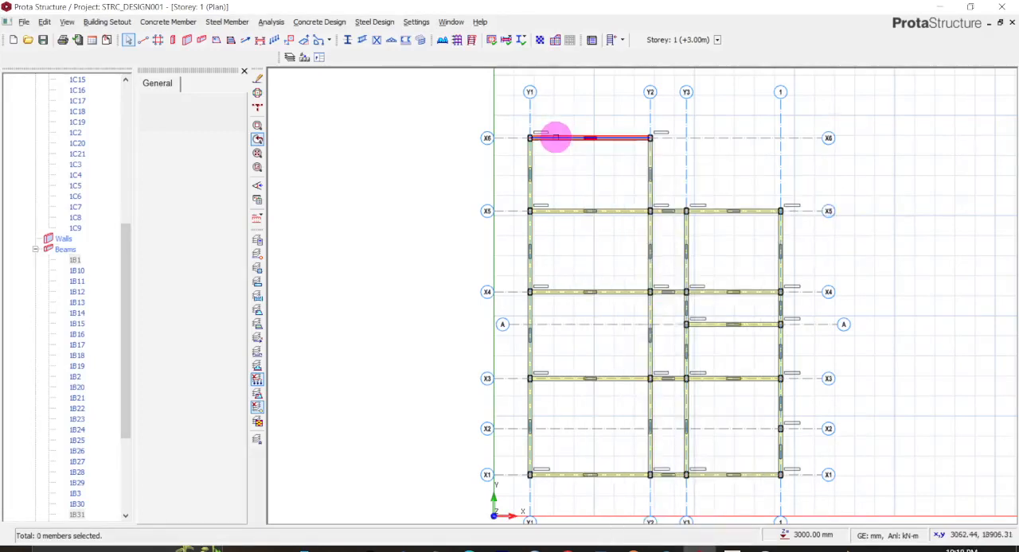
{"action": "mouse_move", "coordinate": [558, 140]}
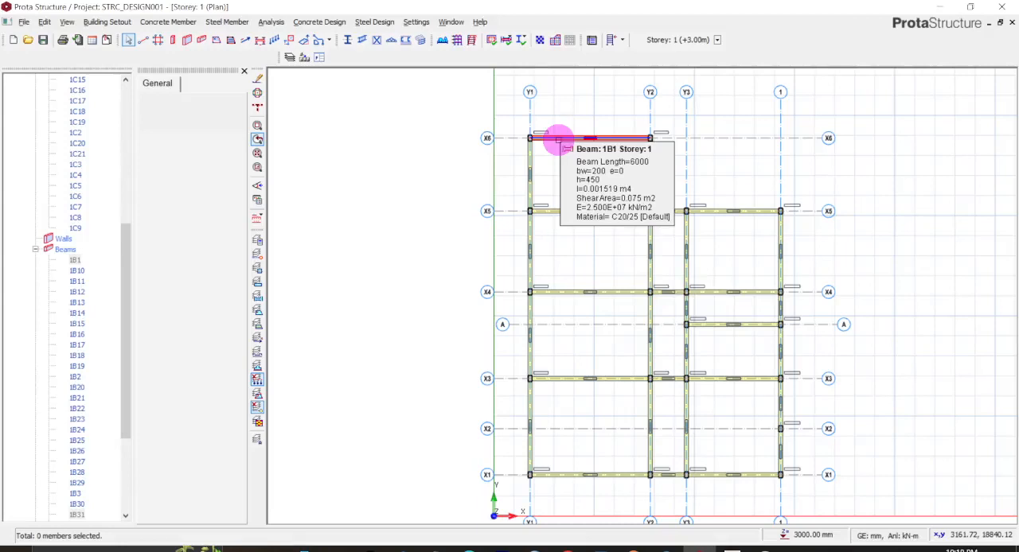
{"action": "right_click", "coordinate": [558, 140]}
{"action": "left_click", "coordinate": [553, 139]}
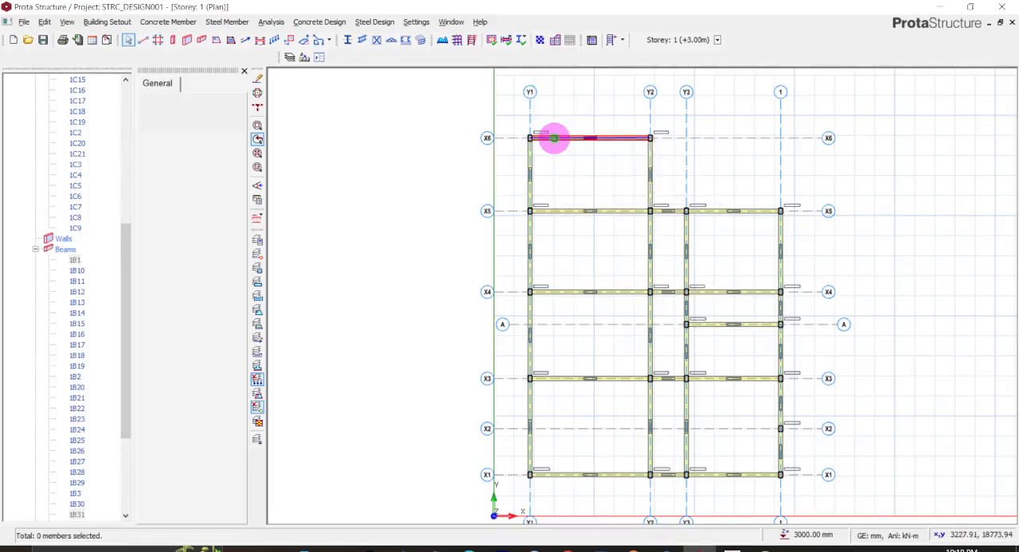
{"action": "mouse_move", "coordinate": [554, 139]}
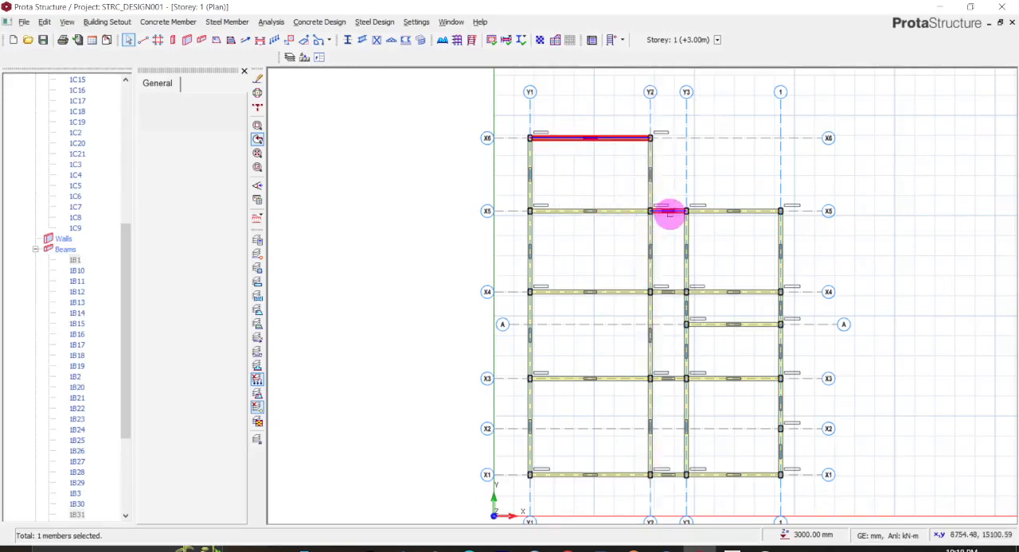
{"action": "left_click", "coordinate": [667, 292]}
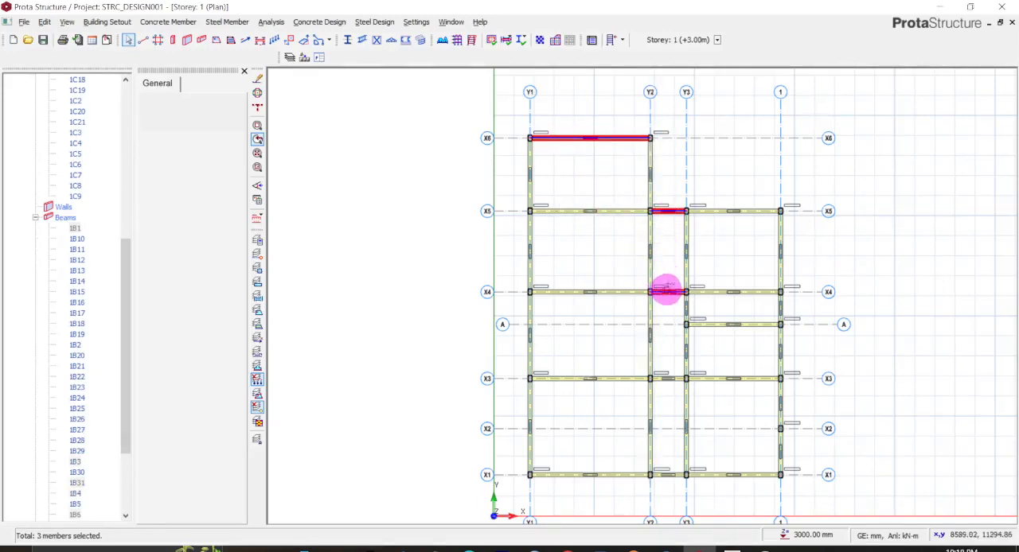
{"action": "left_click", "coordinate": [665, 378]}
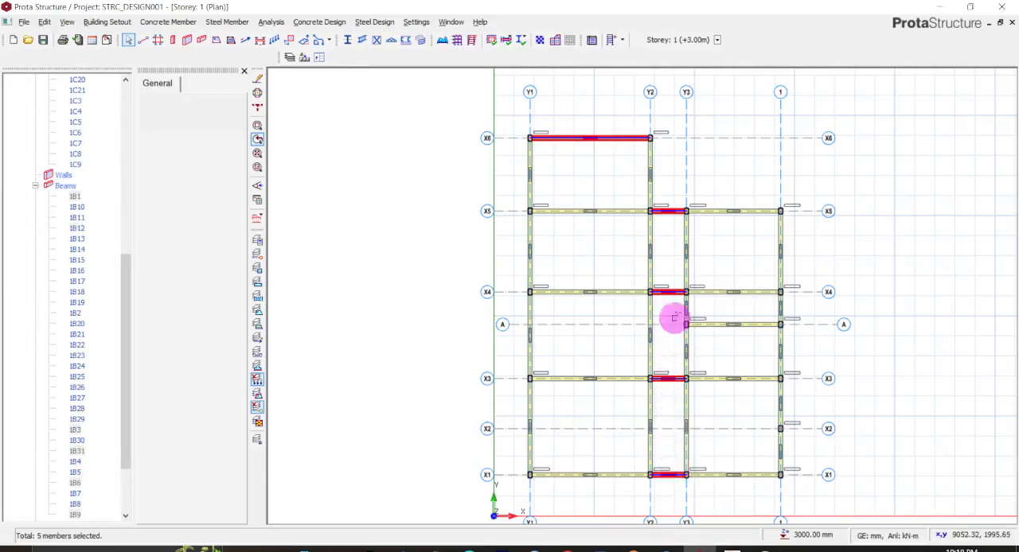
{"action": "mouse_move", "coordinate": [588, 138]}
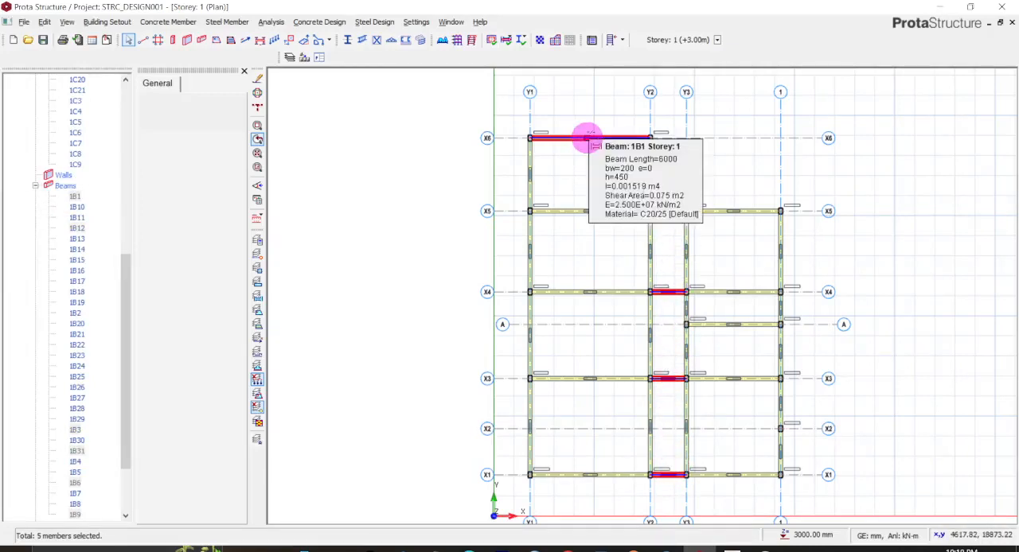
{"action": "left_click", "coordinate": [783, 305]}
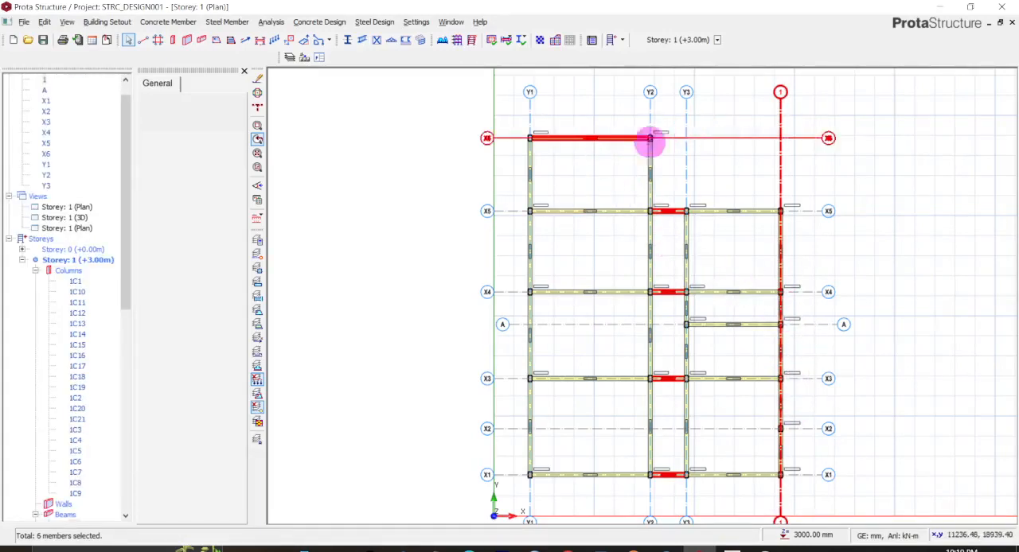
{"action": "left_click", "coordinate": [610, 91]}
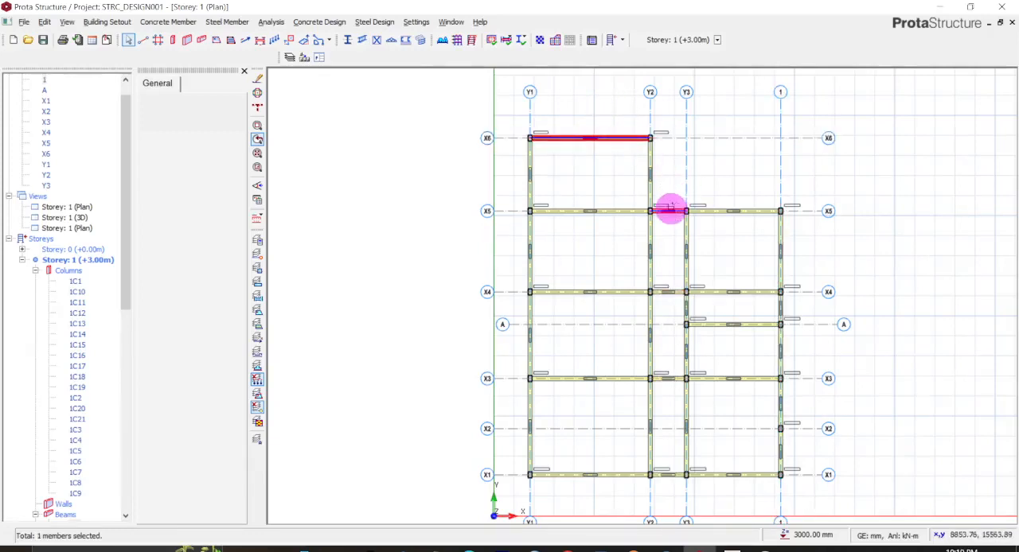
- Apply the No Hinges end condition to the beam on X6 and the short Y2–Y3 beams on X5, X4, X3 and X1, and deselect them
{"action": "left_click", "coordinate": [673, 290]}
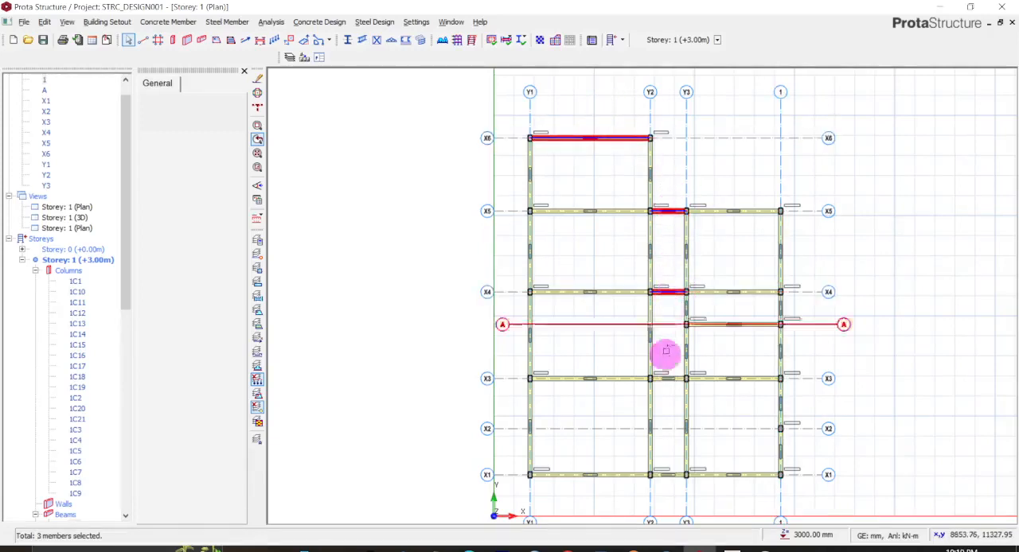
{"action": "left_click", "coordinate": [671, 379]}
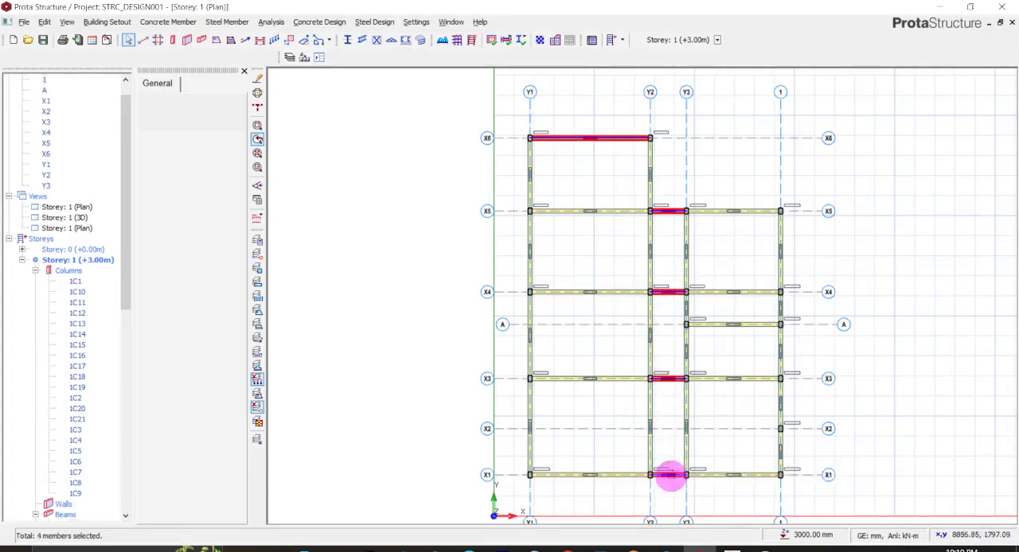
{"action": "right_click", "coordinate": [671, 474]}
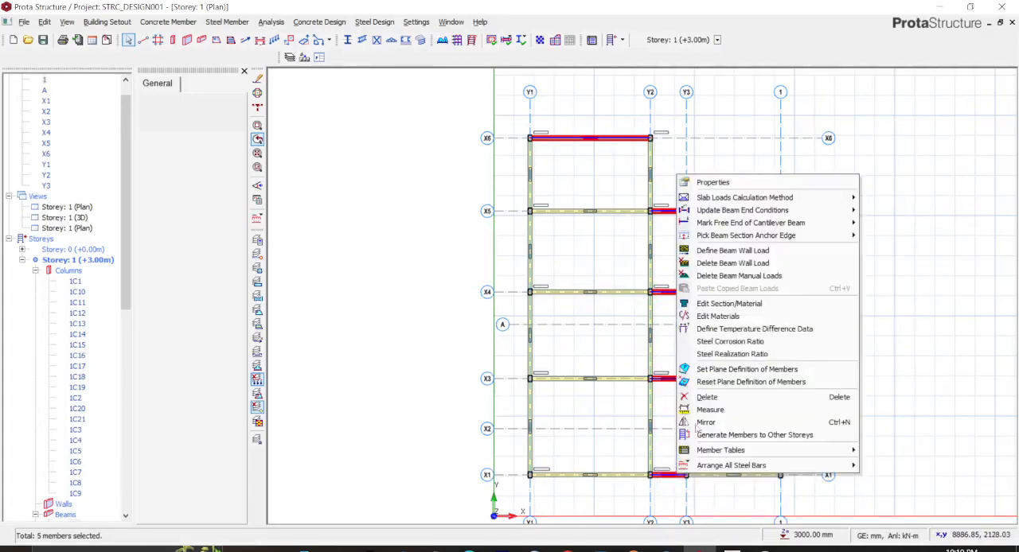
{"action": "mouse_move", "coordinate": [743, 211]}
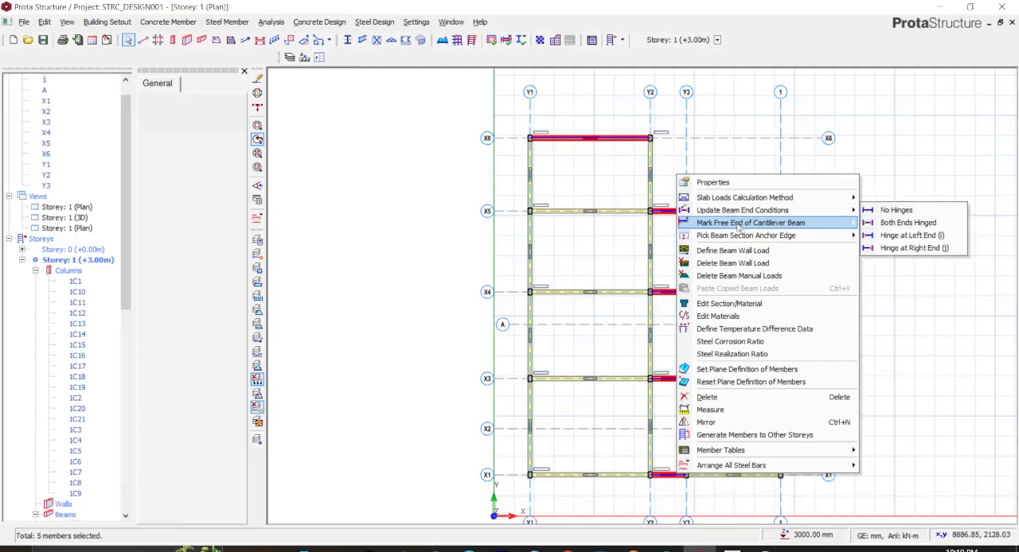
{"action": "left_click", "coordinate": [883, 211]}
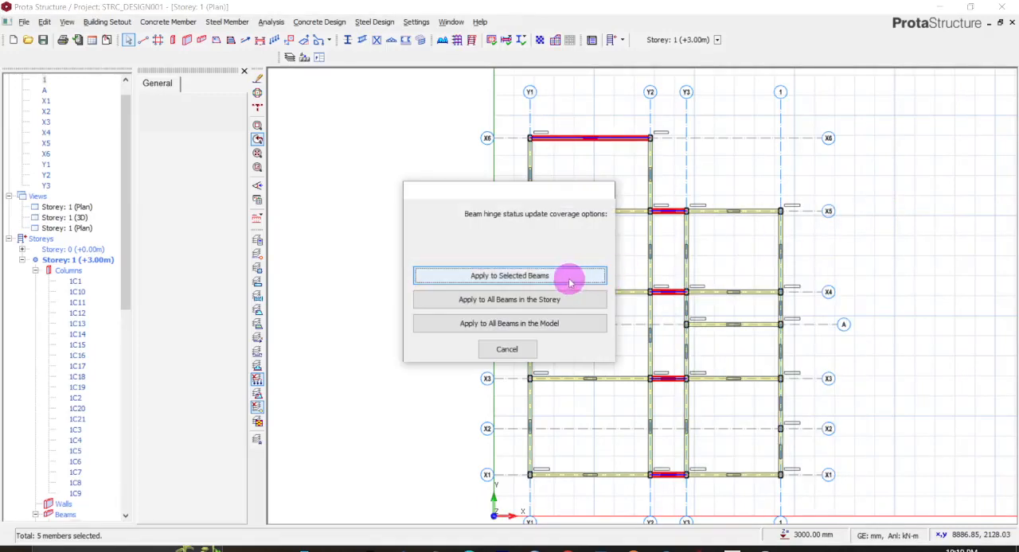
{"action": "left_click", "coordinate": [544, 277]}
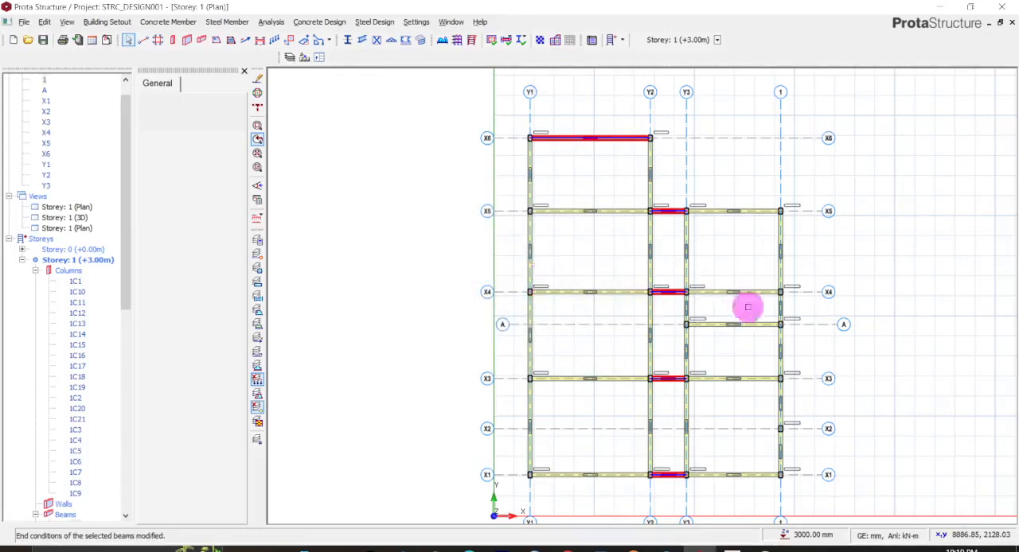
{"action": "scroll", "coordinate": [668, 214], "scroll_direction": "up", "scroll_amount": 5}
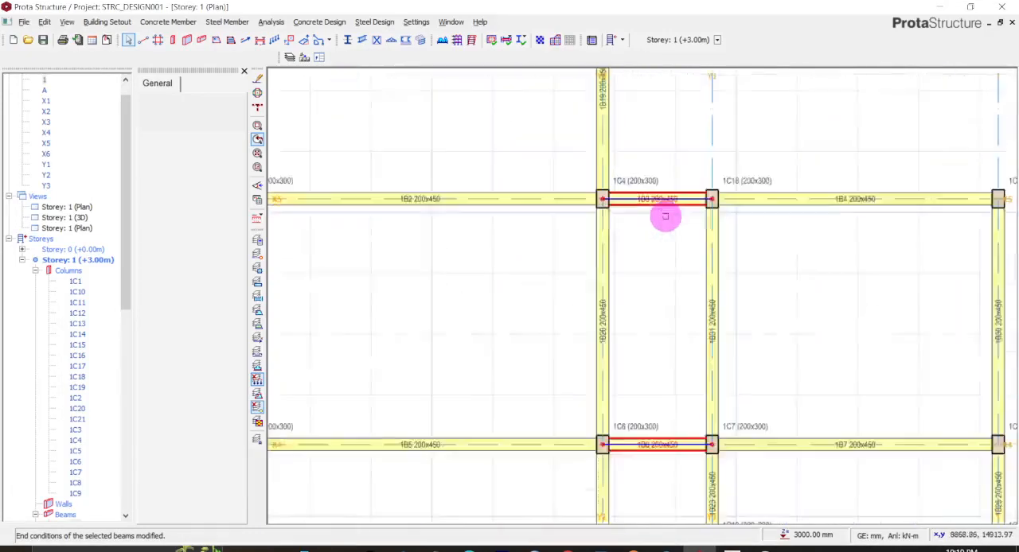
{"action": "scroll", "coordinate": [648, 203], "scroll_direction": "up", "scroll_amount": 2}
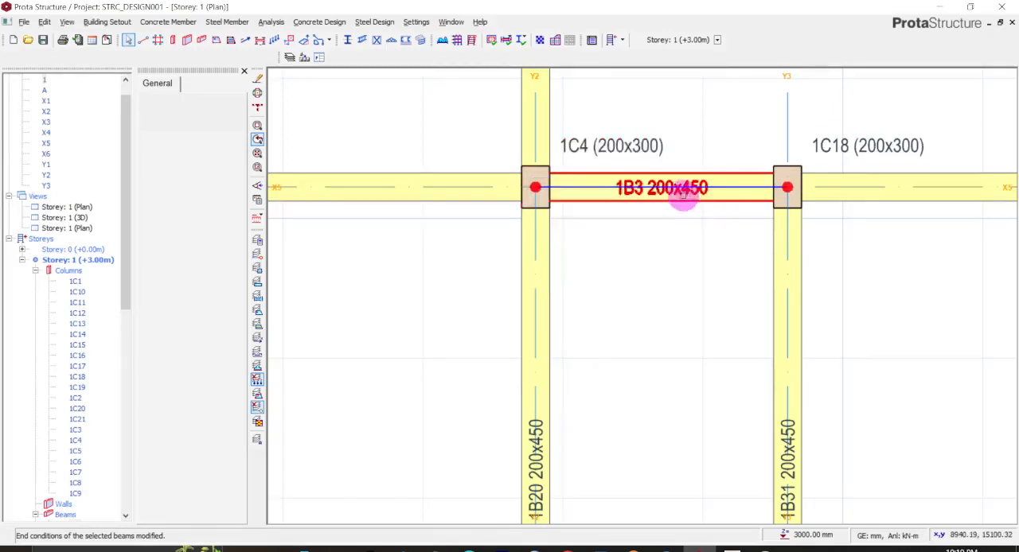
{"action": "scroll", "coordinate": [673, 200], "scroll_direction": "down", "scroll_amount": 6}
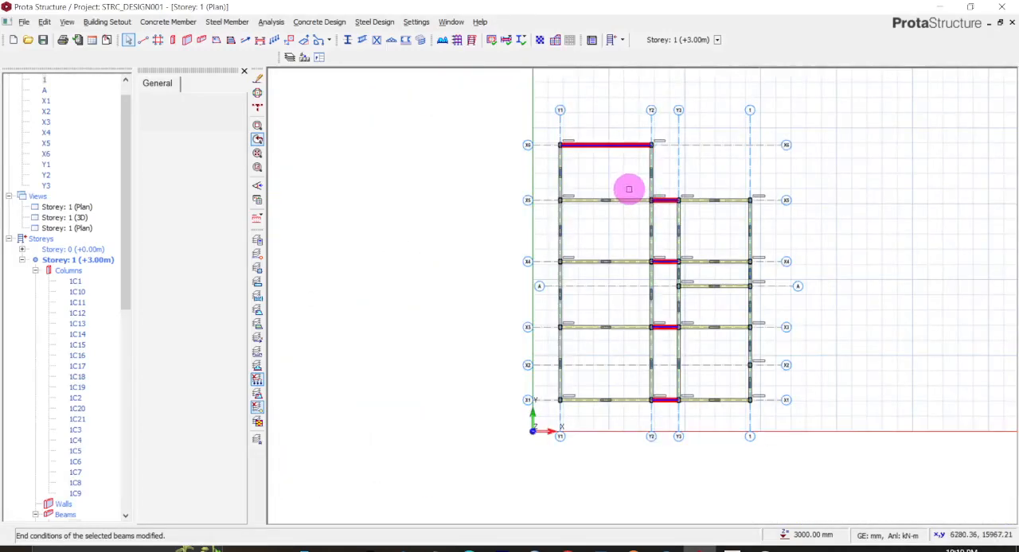
{"action": "left_click", "coordinate": [628, 189]}
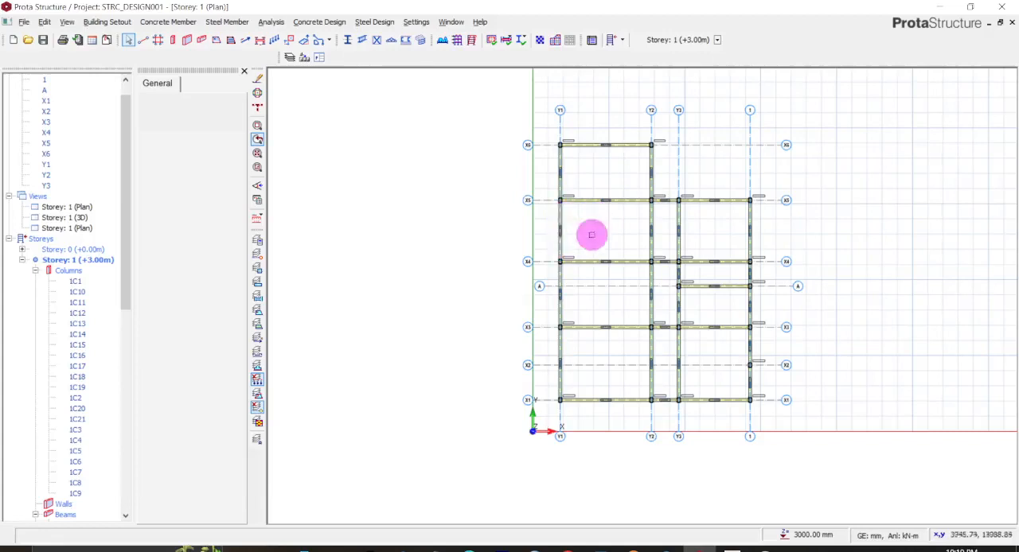
- Examine the beam and column joints around axes Y2 and X5 in the storey plan
{"action": "scroll", "coordinate": [573, 178], "scroll_direction": "up", "scroll_amount": 1}
{"action": "scroll", "coordinate": [573, 179], "scroll_direction": "up", "scroll_amount": 1}
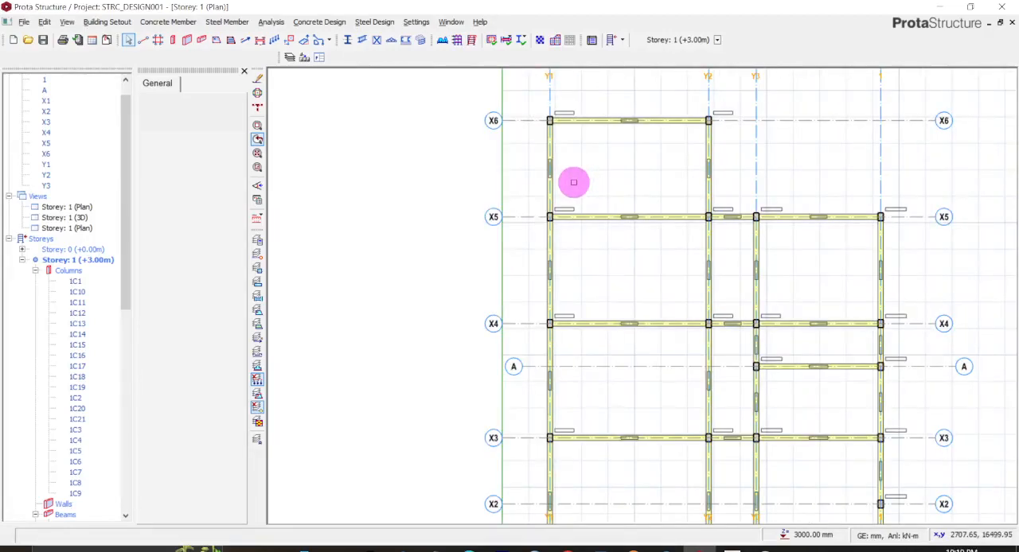
{"action": "scroll", "coordinate": [573, 182], "scroll_direction": "down", "scroll_amount": 1}
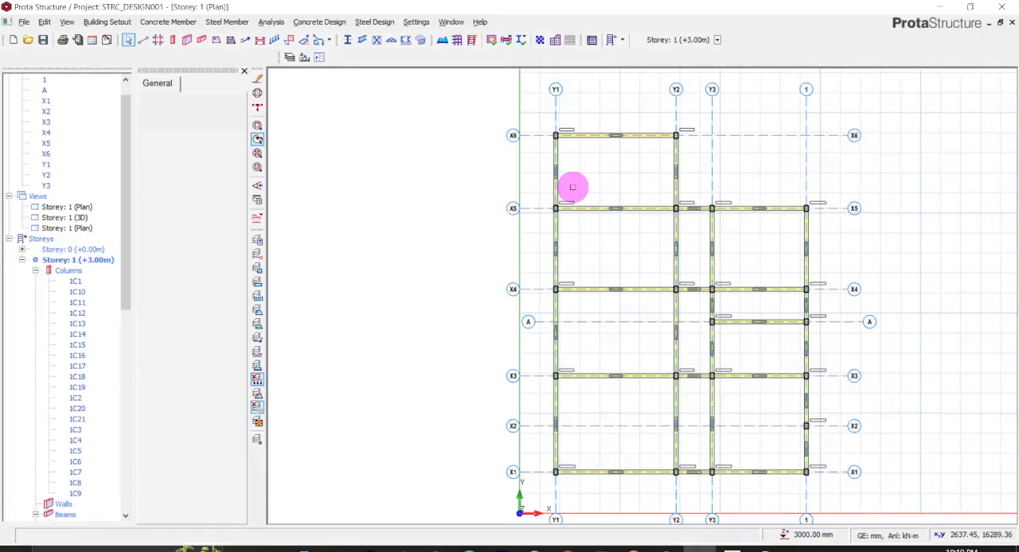
{"action": "scroll", "coordinate": [680, 220], "scroll_direction": "up", "scroll_amount": 2}
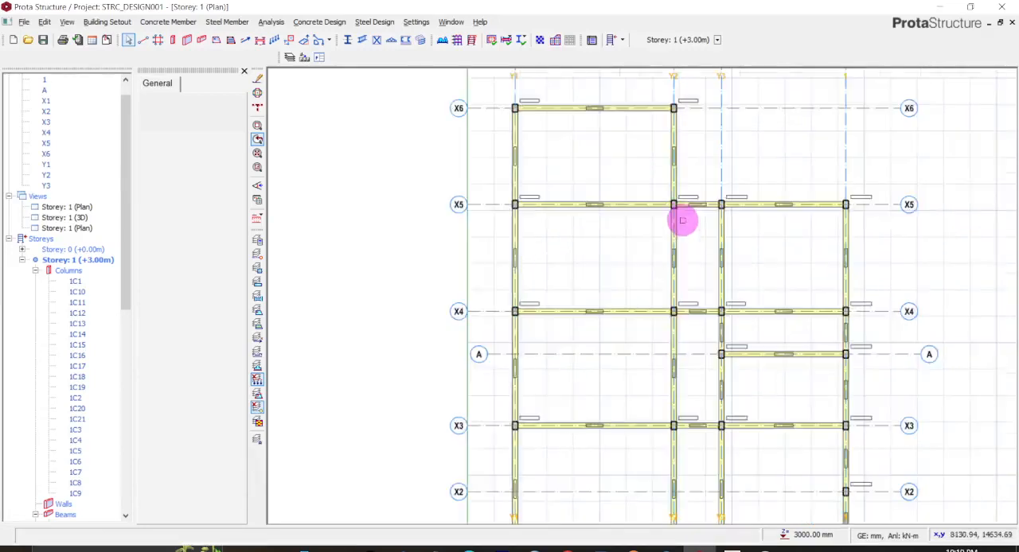
{"action": "scroll", "coordinate": [682, 217], "scroll_direction": "up", "scroll_amount": 3}
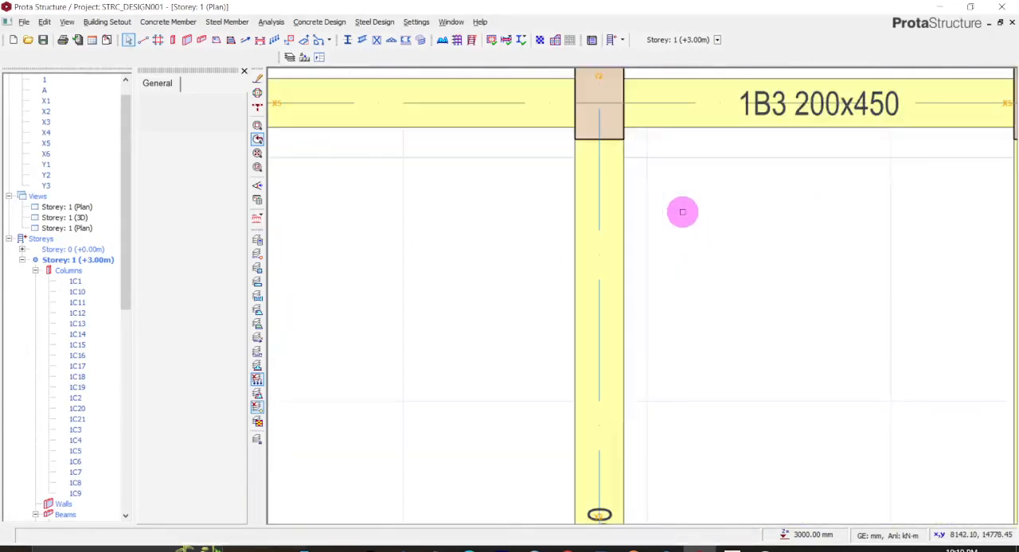
{"action": "scroll", "coordinate": [682, 205], "scroll_direction": "down", "scroll_amount": 1}
{"action": "scroll", "coordinate": [682, 203], "scroll_direction": "down", "scroll_amount": 2}
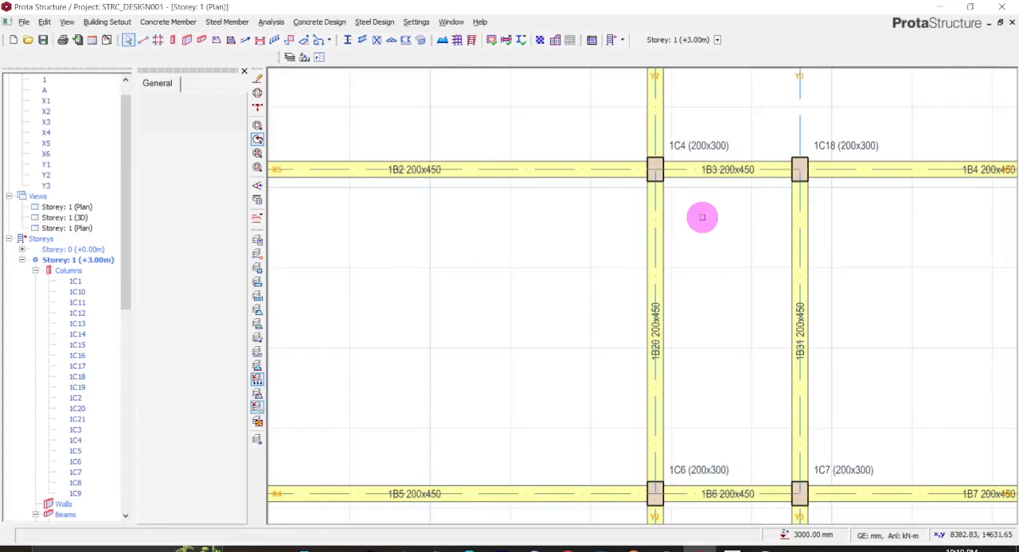
{"action": "scroll", "coordinate": [716, 195], "scroll_direction": "down", "scroll_amount": 3}
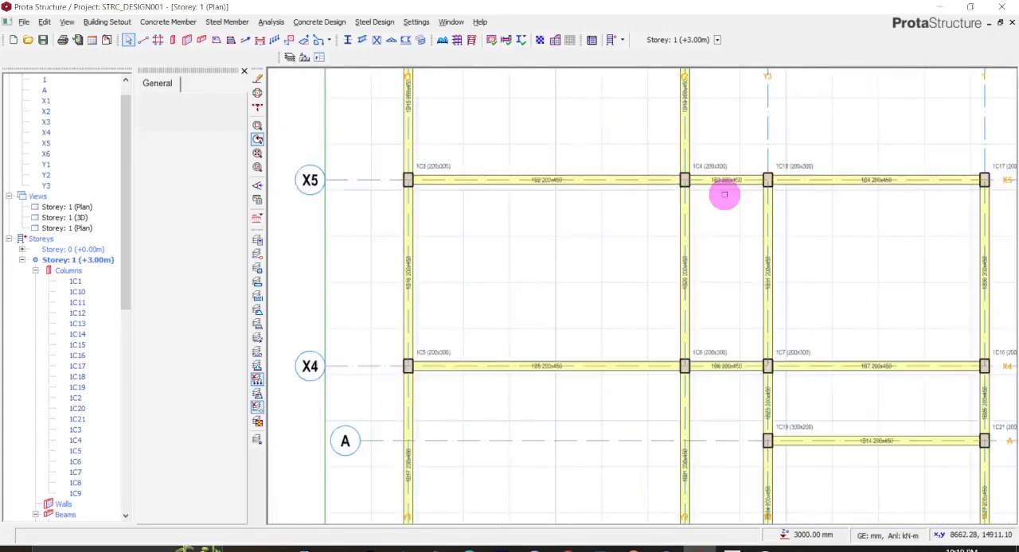
{"action": "scroll", "coordinate": [619, 191], "scroll_direction": "down", "scroll_amount": 3}
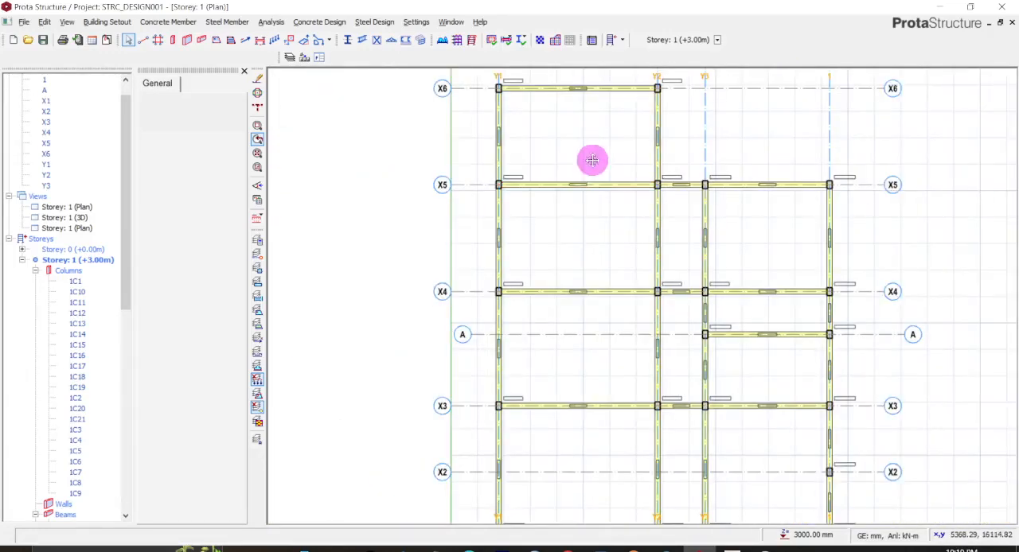
{"action": "middle_click_drag", "start_coordinate": [591, 159], "coordinate": [592, 224]}
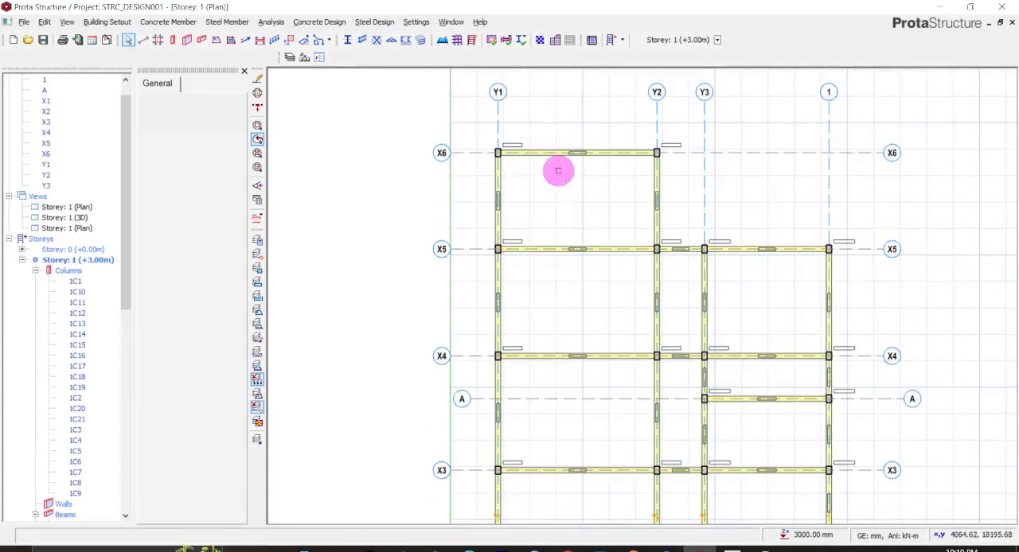
- Apply a hinge at the left end (i) to the Y1–Y2 beams on X5, X4, X3 and X1, and deselect them
{"action": "scroll", "coordinate": [557, 170], "scroll_direction": "up", "scroll_amount": 2}
{"action": "left_click", "coordinate": [549, 149]}
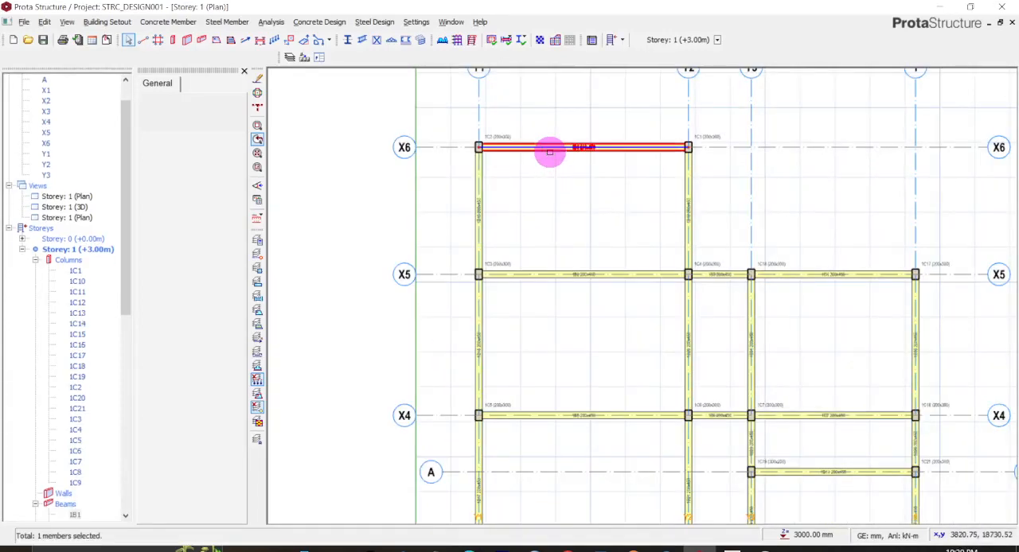
{"action": "left_click", "coordinate": [543, 199]}
{"action": "left_click", "coordinate": [508, 276]}
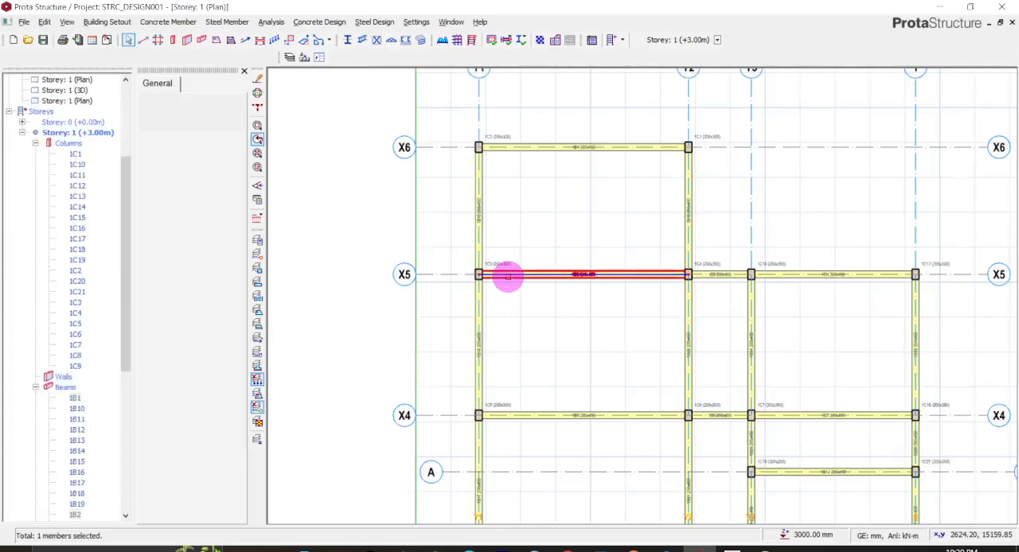
{"action": "scroll", "coordinate": [511, 276], "scroll_direction": "down", "scroll_amount": 2}
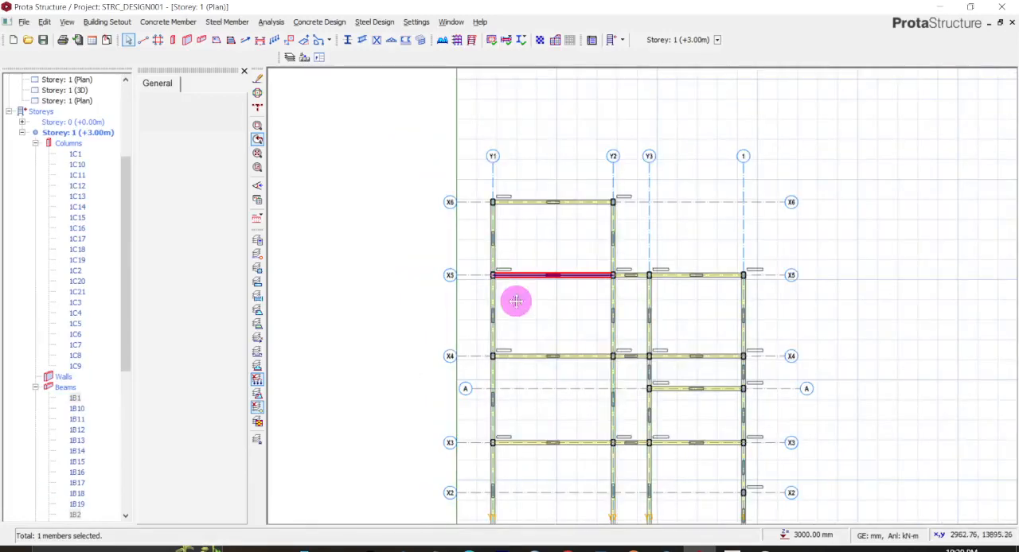
{"action": "middle_click_drag", "start_coordinate": [517, 298], "coordinate": [495, 204]}
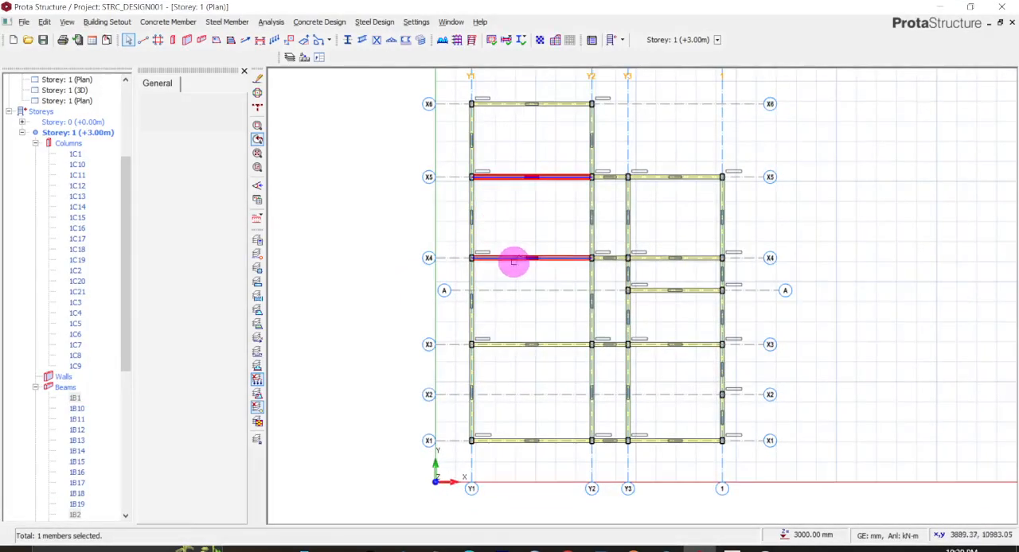
{"action": "left_click", "coordinate": [510, 260]}
{"action": "left_click", "coordinate": [509, 349]}
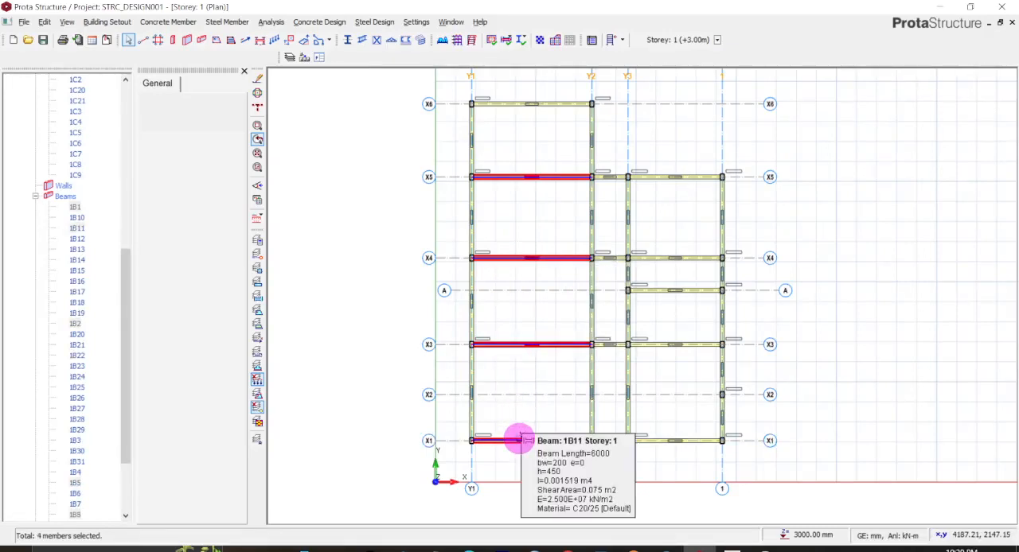
{"action": "right_click", "coordinate": [519, 439]}
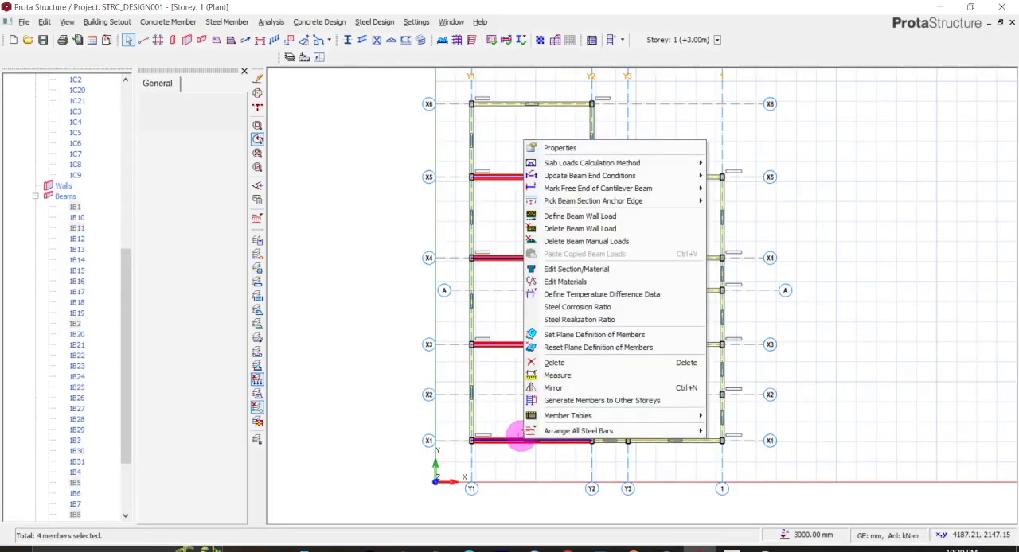
{"action": "mouse_move", "coordinate": [594, 175]}
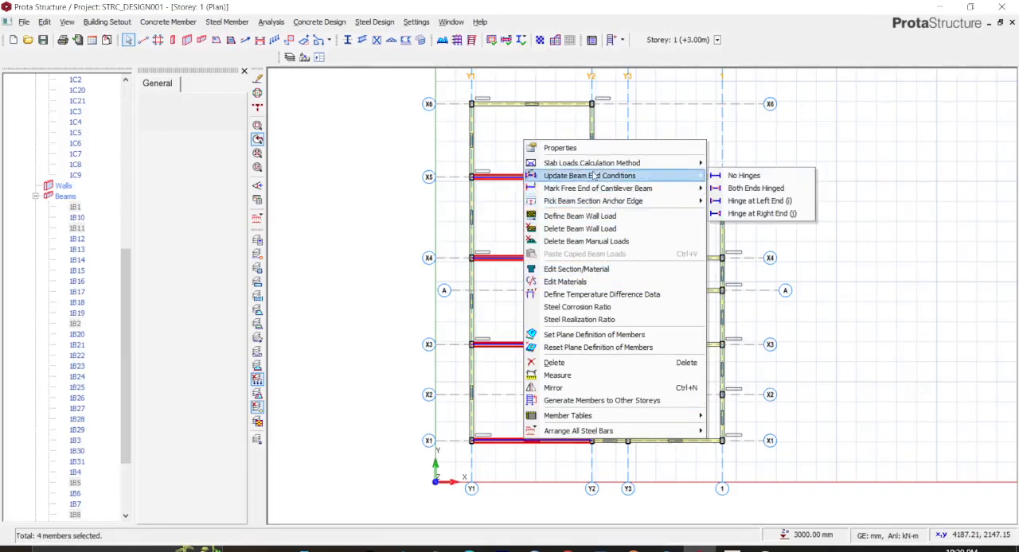
{"action": "left_click", "coordinate": [729, 202]}
{"action": "left_click", "coordinate": [578, 273]}
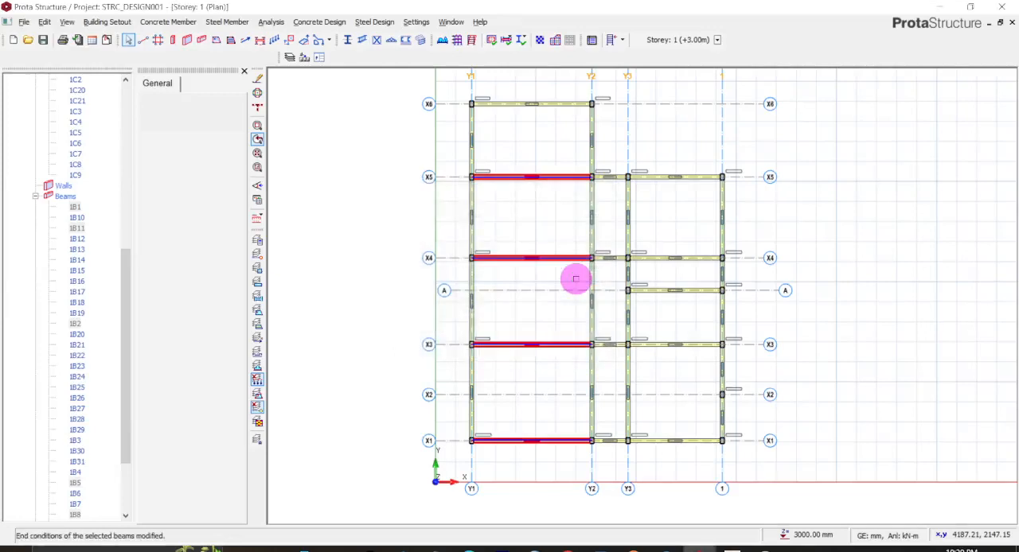
{"action": "left_click", "coordinate": [789, 222]}
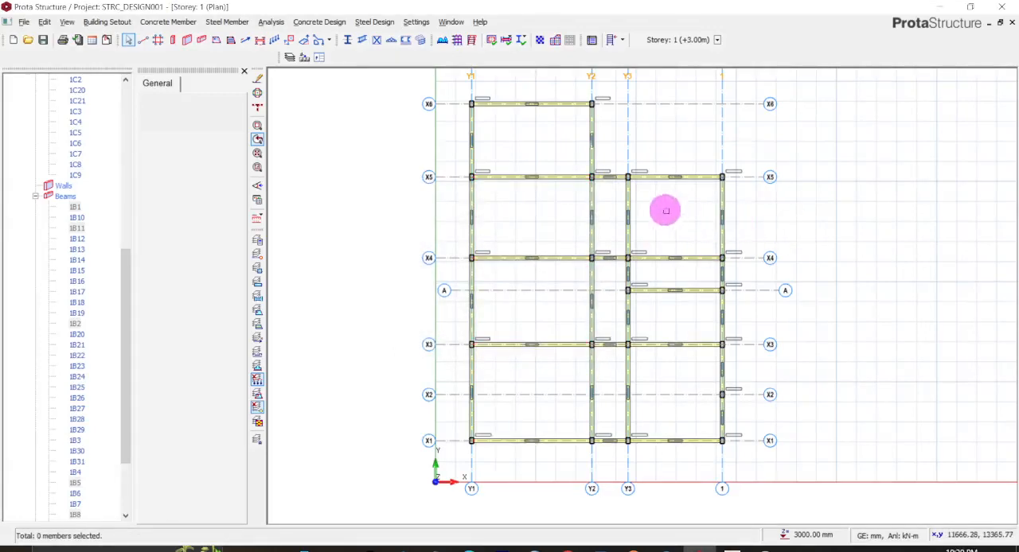
- Apply a hinge at the right end (j) to the beams between Y3 and axis 1 on X5, X4, A, X3 and X1
{"action": "mouse_move", "coordinate": [695, 259]}
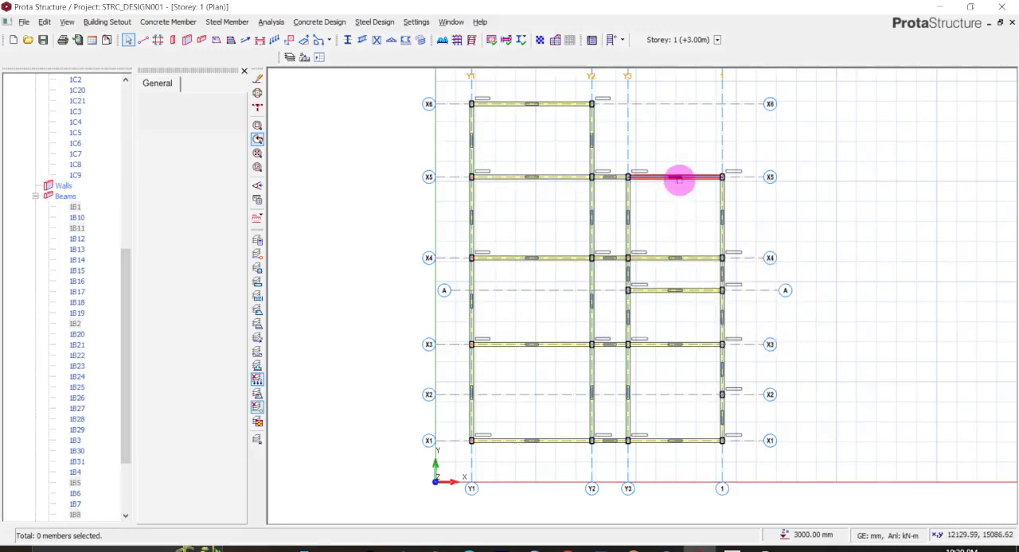
{"action": "mouse_move", "coordinate": [679, 178]}
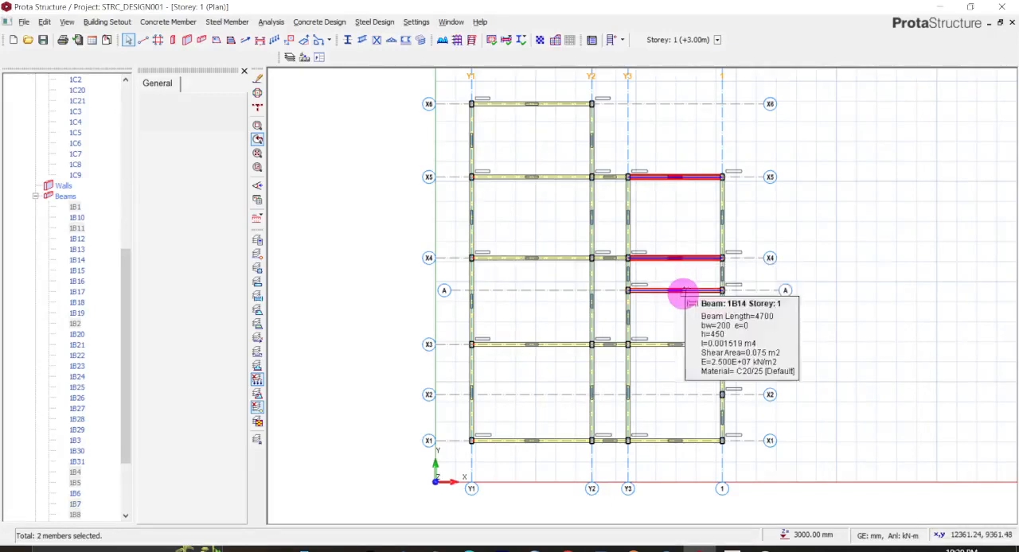
{"action": "left_click", "coordinate": [683, 291]}
{"action": "left_click", "coordinate": [686, 344]}
{"action": "left_click", "coordinate": [683, 441]}
{"action": "right_click", "coordinate": [683, 441]}
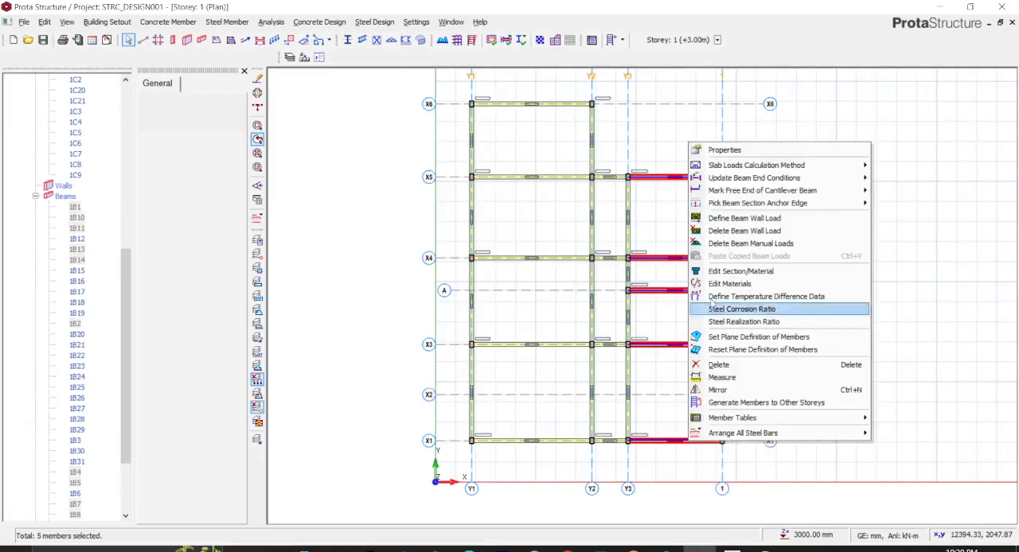
{"action": "mouse_move", "coordinate": [760, 169]}
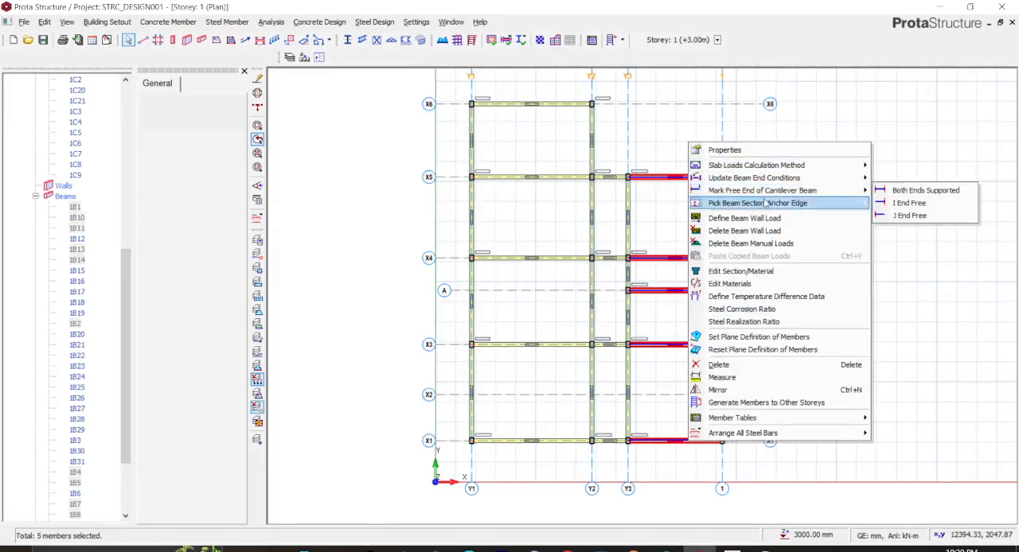
{"action": "left_click", "coordinate": [894, 217]}
{"action": "left_click", "coordinate": [529, 277]}
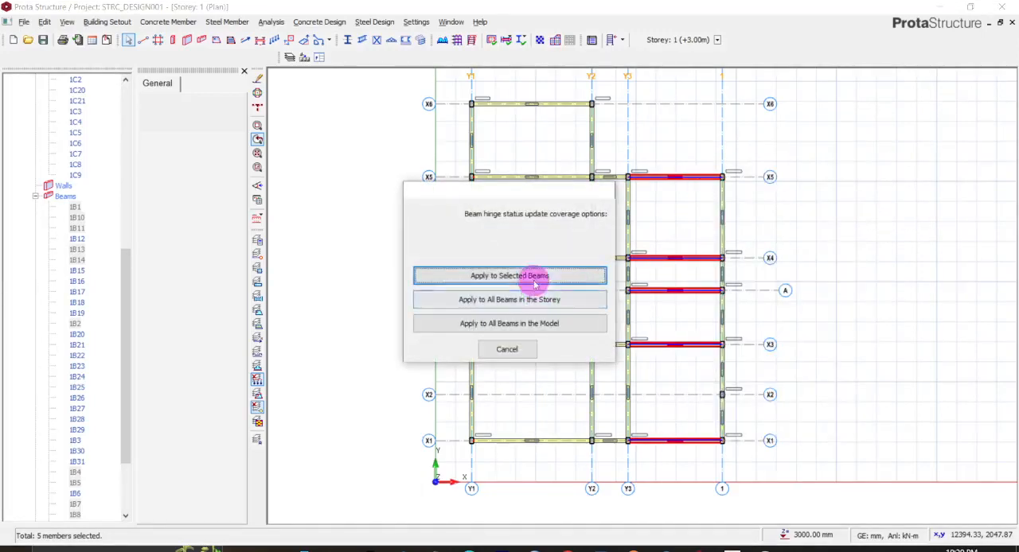
- Apply the Both Ends Hinged condition to the Y1–Y2 beam on X6, deselect it and check its hinge marks
{"action": "left_click", "coordinate": [539, 107]}
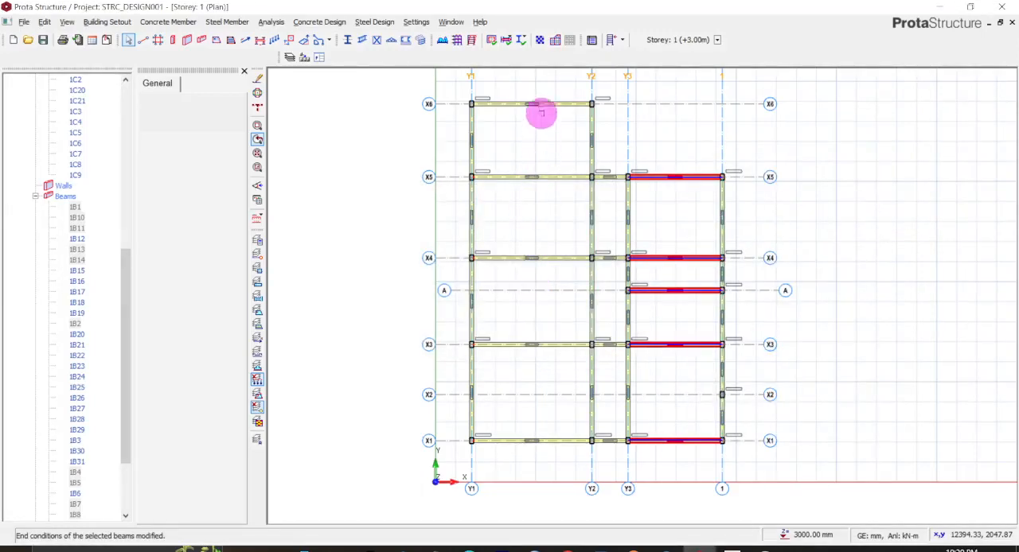
{"action": "right_click", "coordinate": [540, 107]}
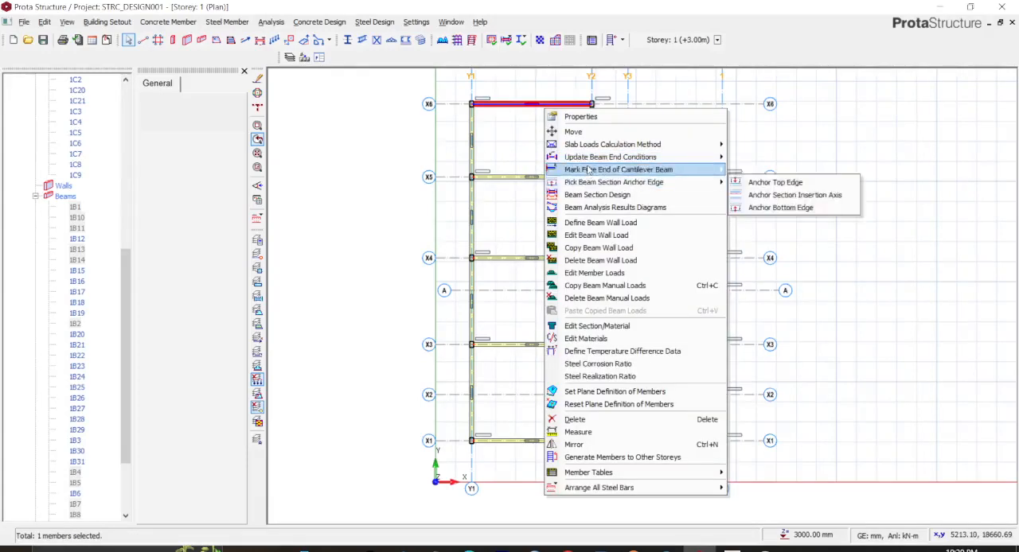
{"action": "mouse_move", "coordinate": [593, 162]}
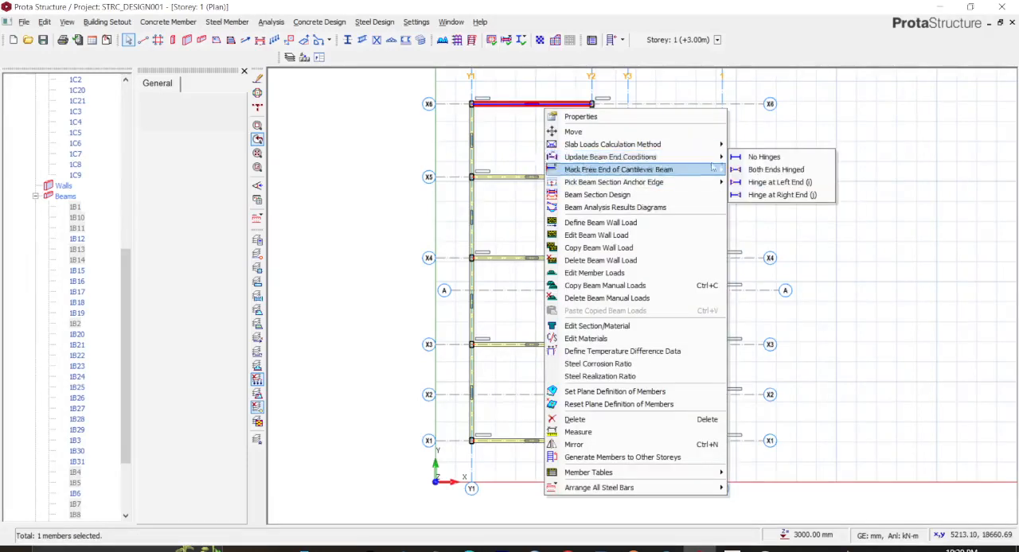
{"action": "left_click", "coordinate": [764, 170]}
{"action": "left_click", "coordinate": [573, 276]}
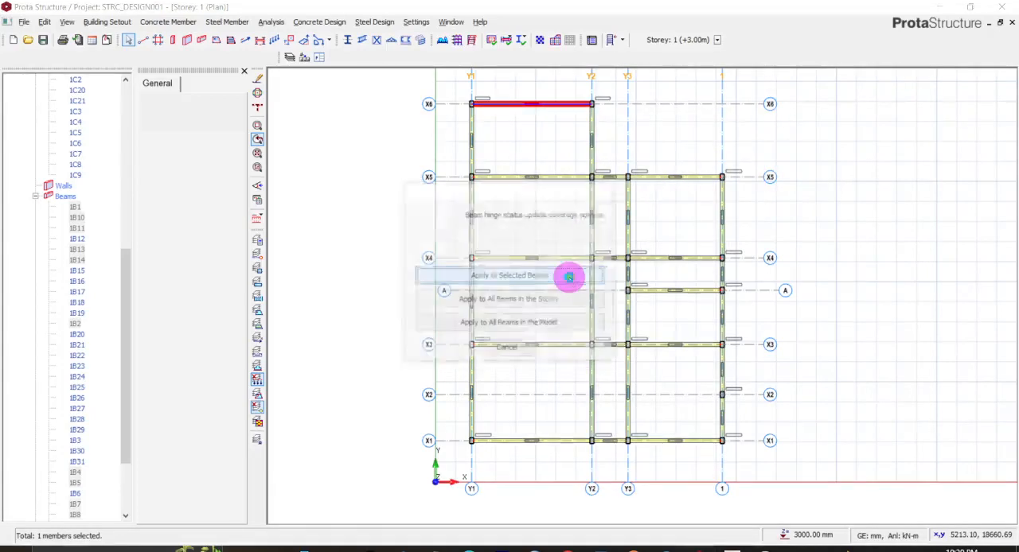
{"action": "left_click", "coordinate": [647, 144]}
{"action": "mouse_move", "coordinate": [555, 104]}
{"action": "scroll", "coordinate": [554, 103], "scroll_direction": "up", "scroll_amount": 3}
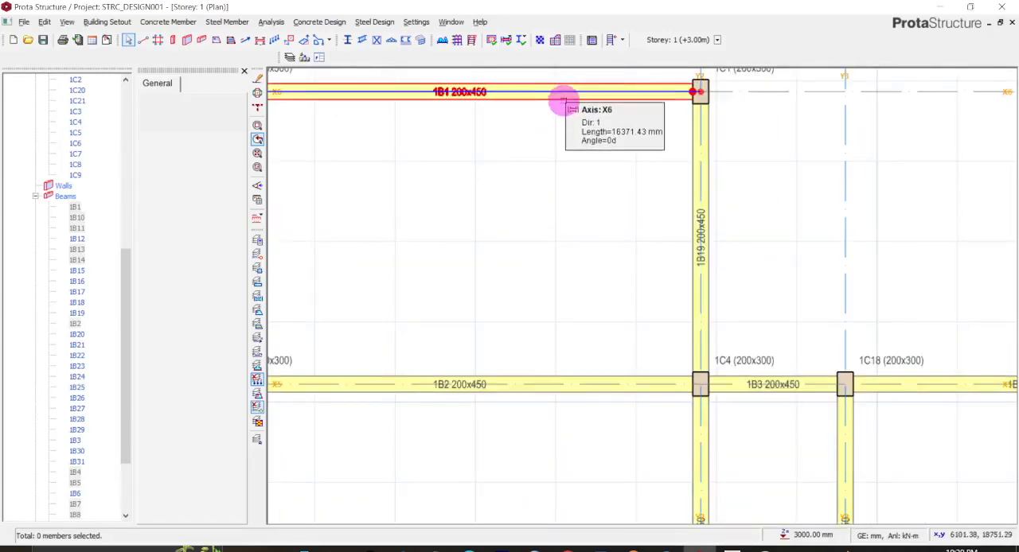
{"action": "scroll", "coordinate": [554, 137], "scroll_direction": "down", "scroll_amount": 2}
{"action": "scroll", "coordinate": [554, 137], "scroll_direction": "down", "scroll_amount": 1}
- Select the two beams spanning X5 to X6 on axes Y1 and Y2
{"action": "middle_click_drag", "start_coordinate": [517, 311], "coordinate": [543, 190]}
{"action": "scroll", "coordinate": [538, 191], "scroll_direction": "down", "scroll_amount": 3}
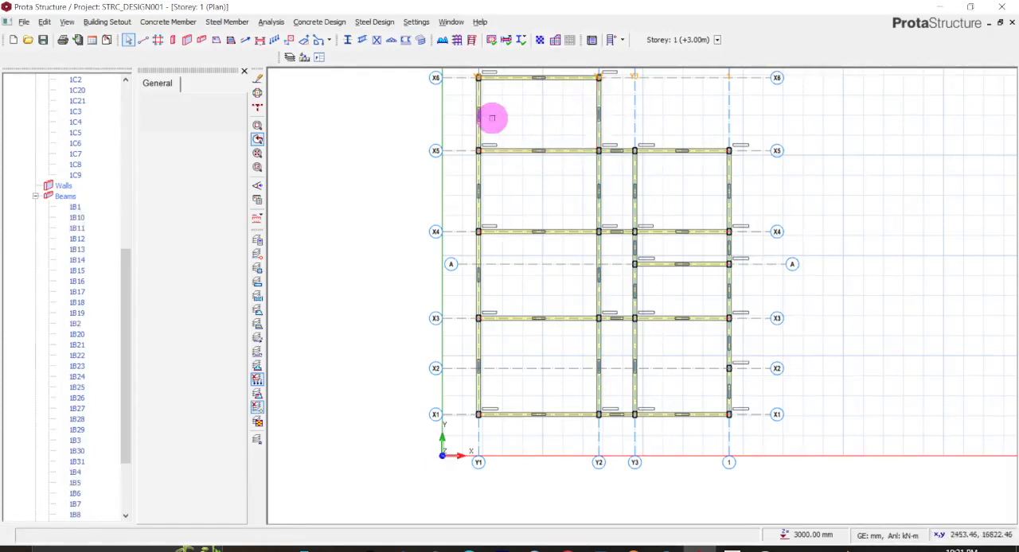
{"action": "mouse_move", "coordinate": [481, 113]}
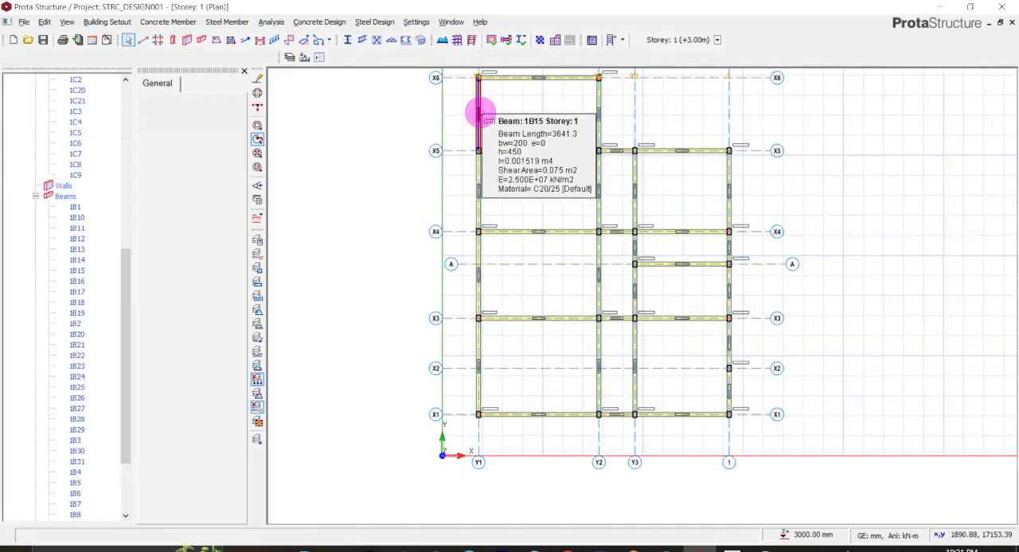
{"action": "left_click", "coordinate": [478, 112]}
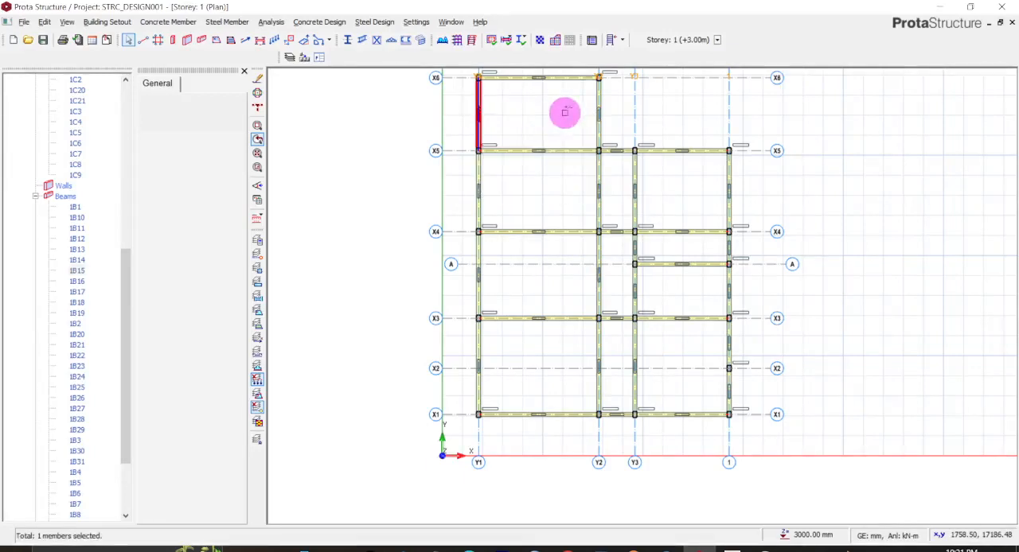
{"action": "mouse_move", "coordinate": [594, 104]}
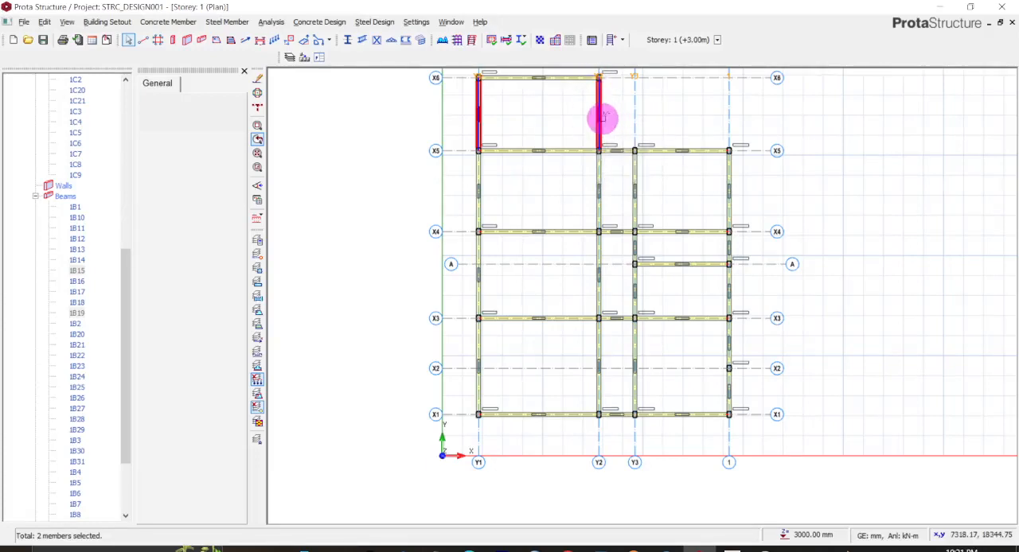
{"action": "right_click", "coordinate": [603, 118]}
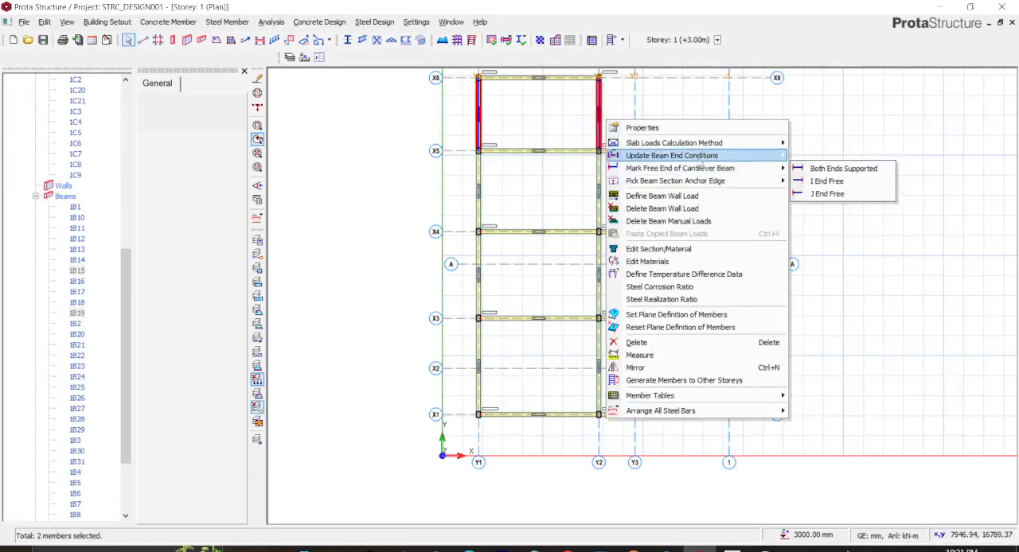
{"action": "mouse_move", "coordinate": [754, 158]}
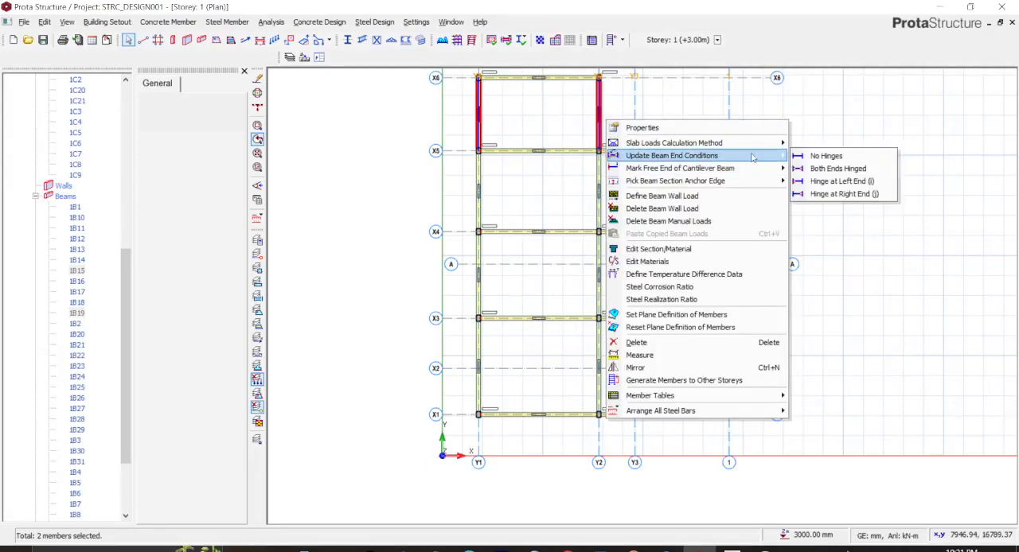
{"action": "left_click", "coordinate": [843, 194]}
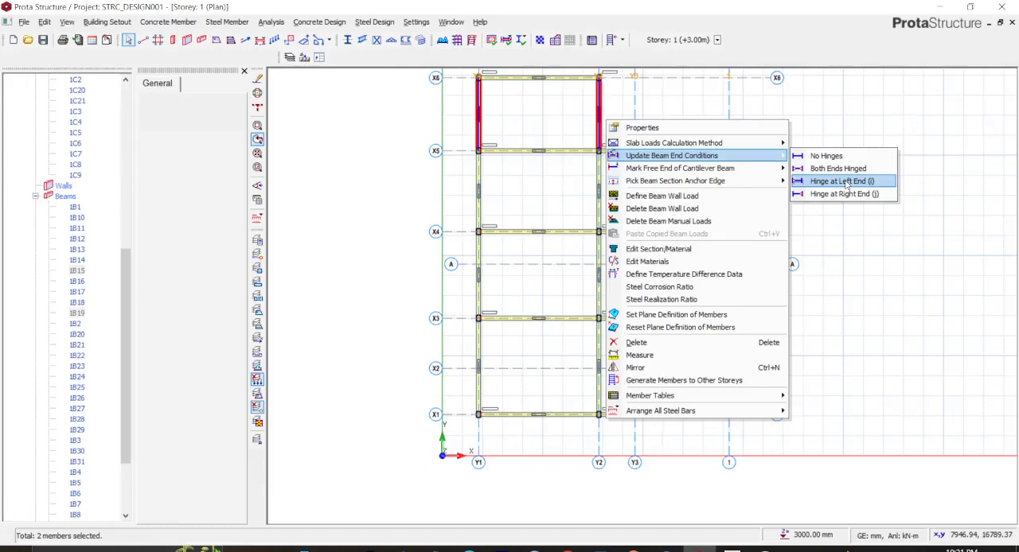
{"action": "left_click", "coordinate": [698, 106]}
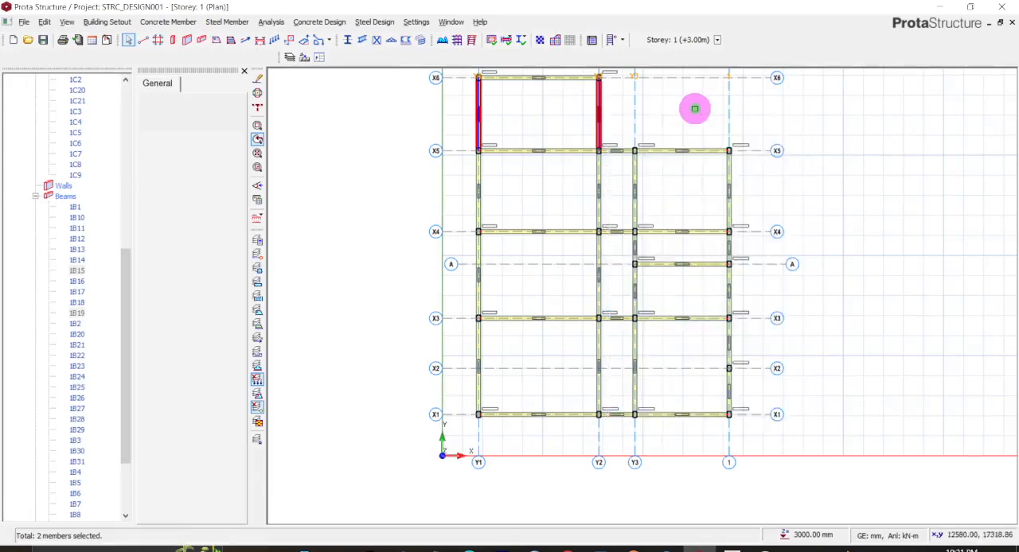
- Apply a hinge at the right end (j) to the X5–X6 beams on Y1 and Y2 and the X4–X5 beams on Y3 and 1
{"action": "left_click", "coordinate": [615, 120]}
{"action": "left_click", "coordinate": [476, 111]}
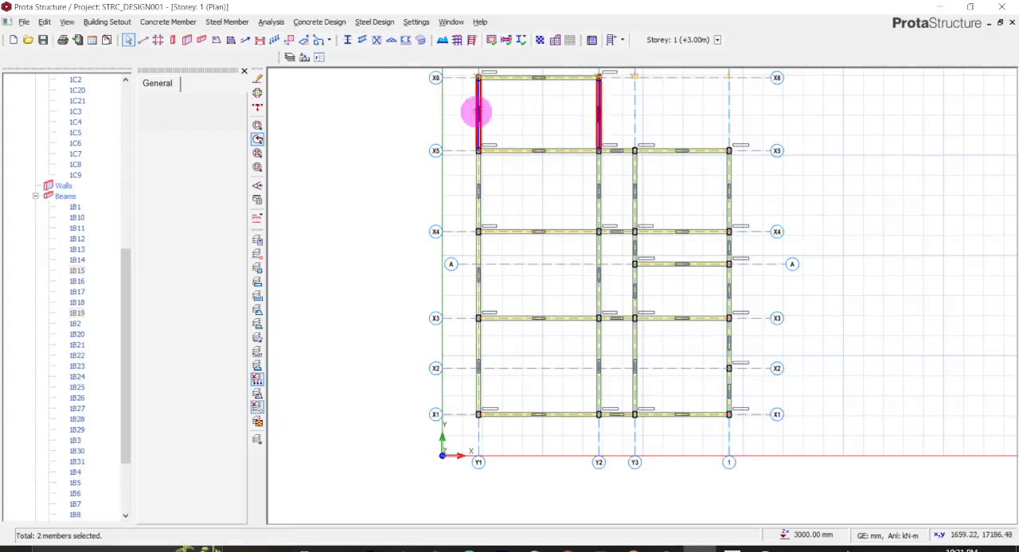
{"action": "left_click", "coordinate": [729, 175]}
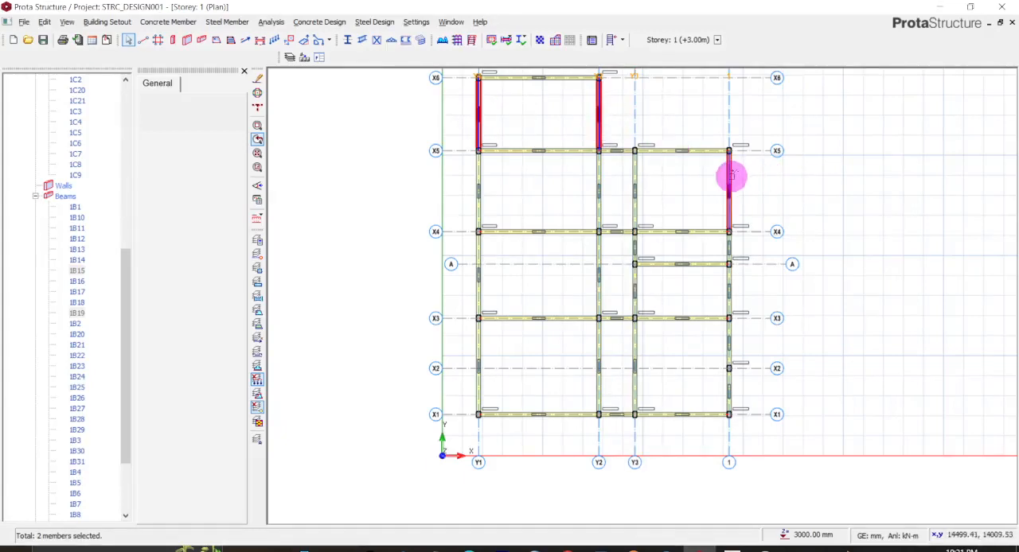
{"action": "left_click", "coordinate": [635, 191]}
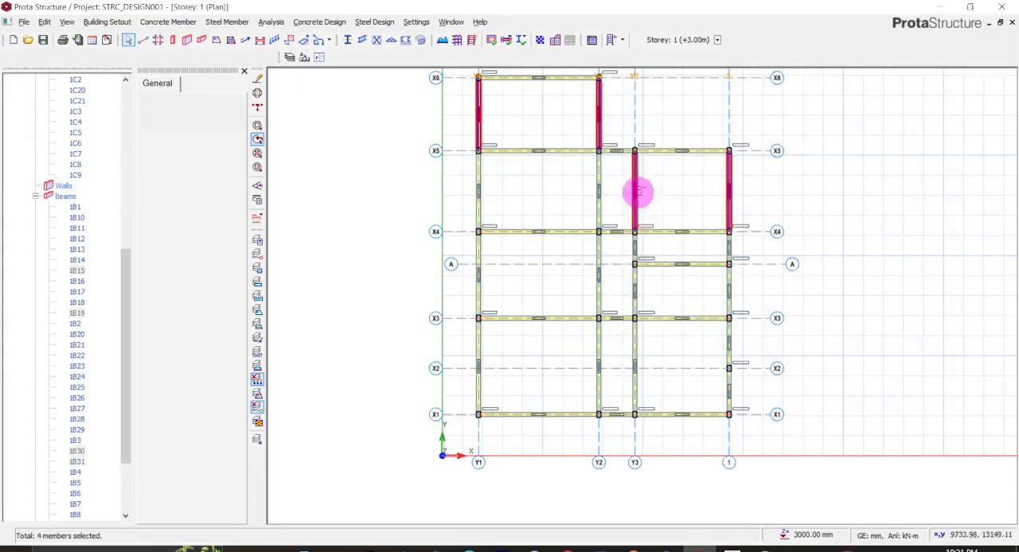
{"action": "right_click", "coordinate": [635, 191]}
{"action": "mouse_move", "coordinate": [726, 239]}
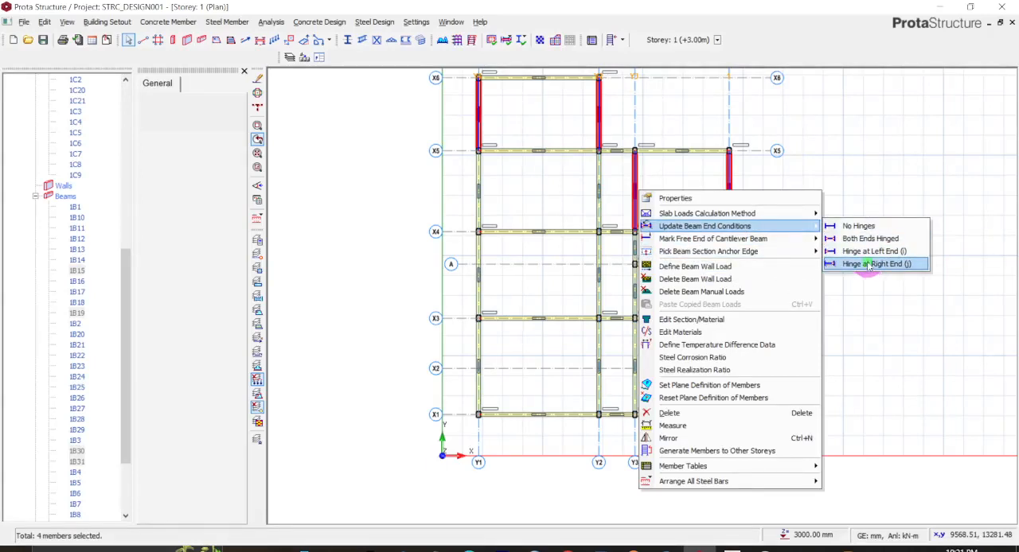
{"action": "left_click", "coordinate": [869, 264]}
{"action": "left_click", "coordinate": [515, 276]}
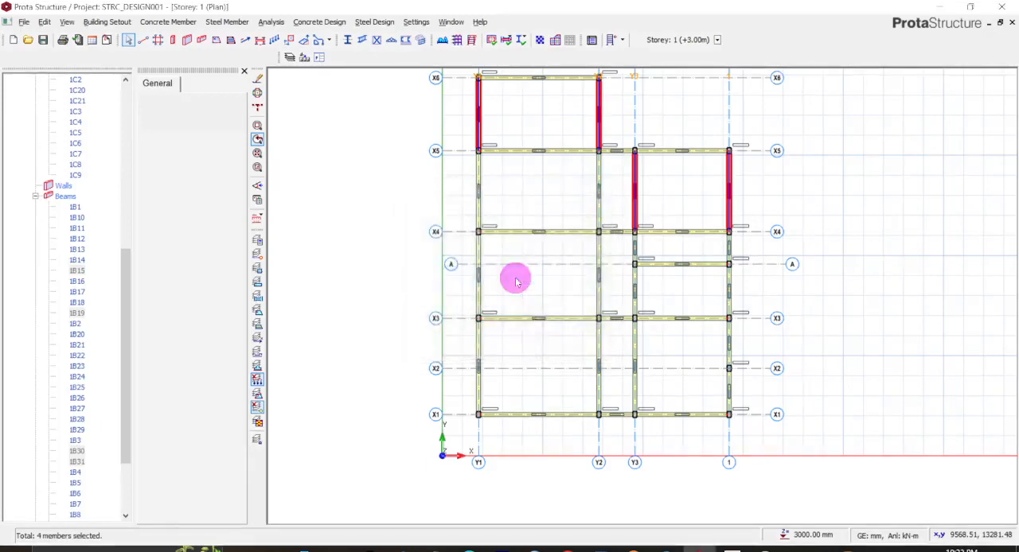
{"action": "left_click", "coordinate": [476, 352]}
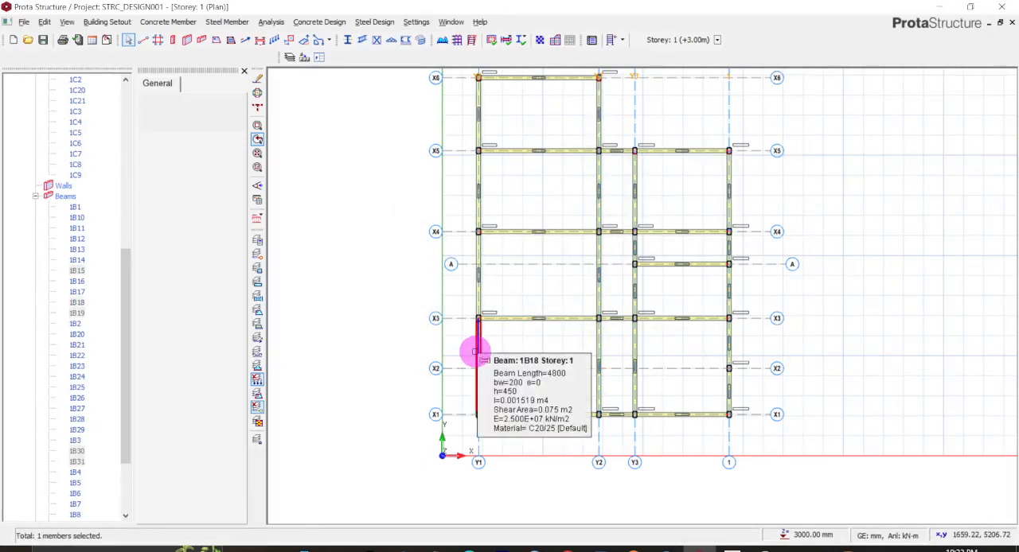
{"action": "left_click", "coordinate": [597, 354]}
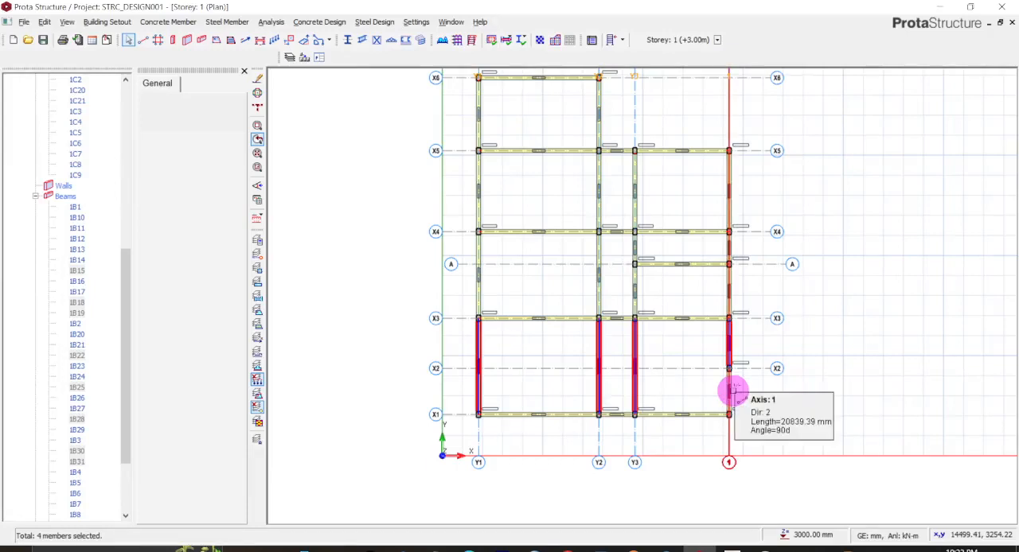
{"action": "left_click", "coordinate": [732, 390], "text": "ctrl"}
{"action": "left_click", "coordinate": [824, 378]}
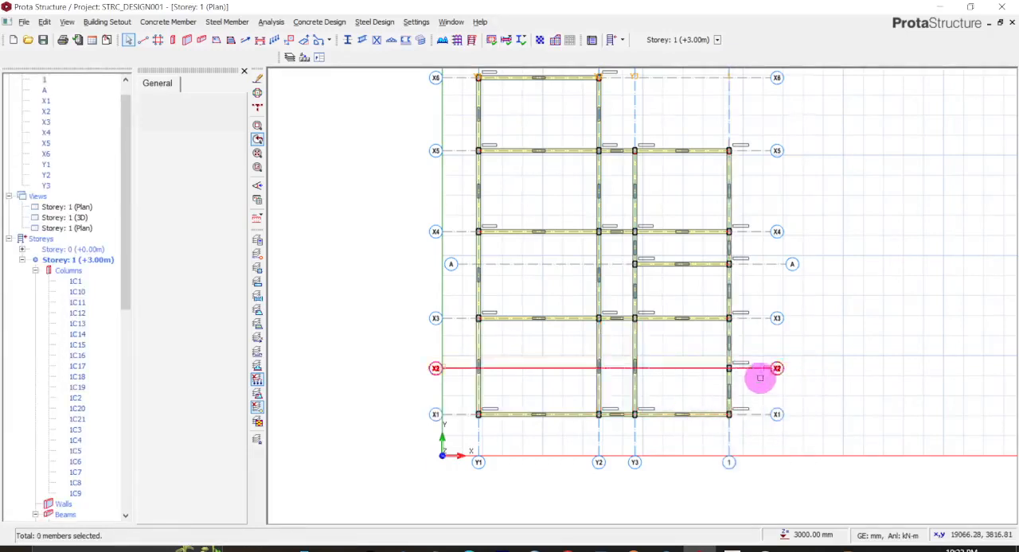
- Examine the column and beams where X2 meets axis 1, and measure the distance between axes X3 and X2
{"action": "scroll", "coordinate": [729, 374], "scroll_direction": "up", "scroll_amount": 8}
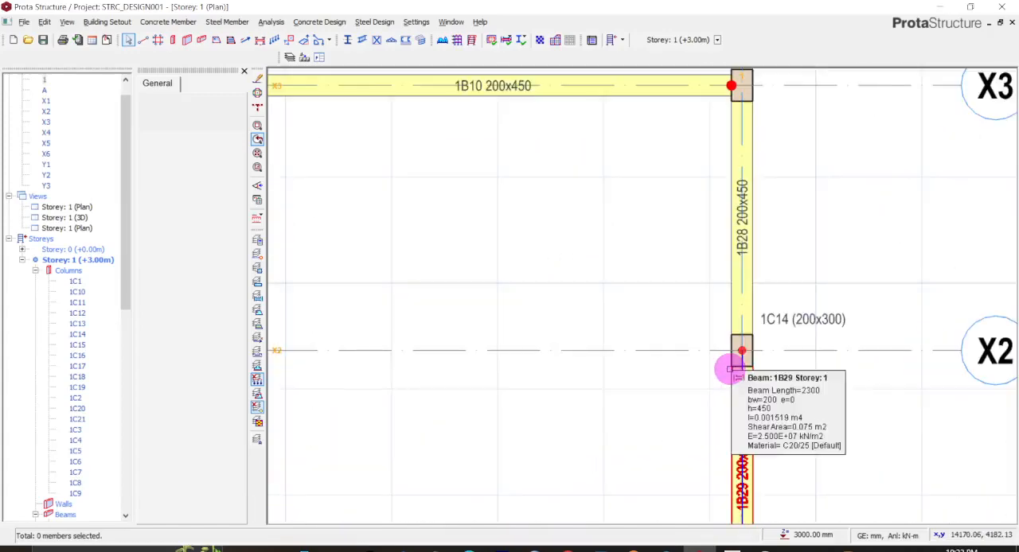
{"action": "scroll", "coordinate": [728, 368], "scroll_direction": "up", "scroll_amount": 1}
{"action": "scroll", "coordinate": [738, 362], "scroll_direction": "down", "scroll_amount": 5}
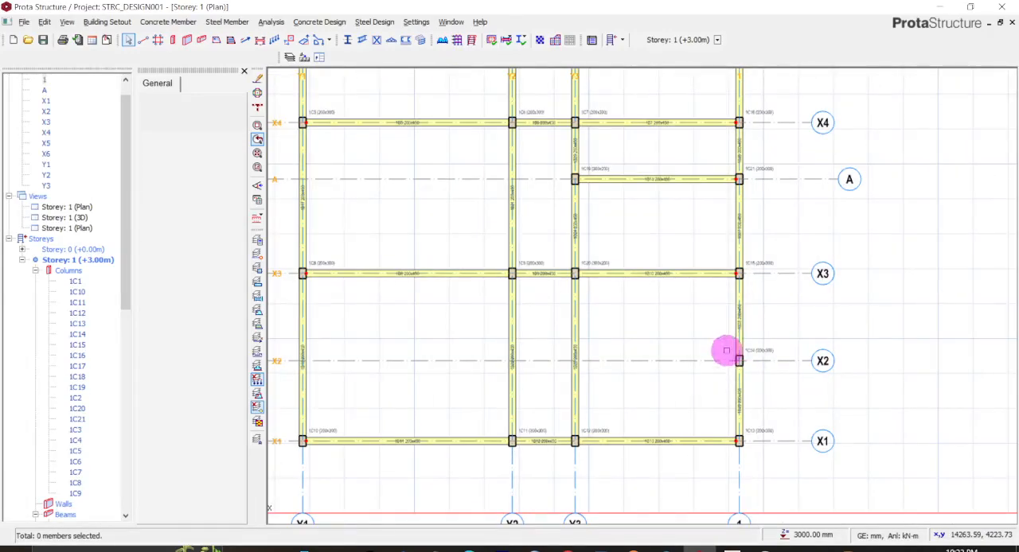
{"action": "left_click_drag", "start_coordinate": [712, 334], "coordinate": [735, 359]}
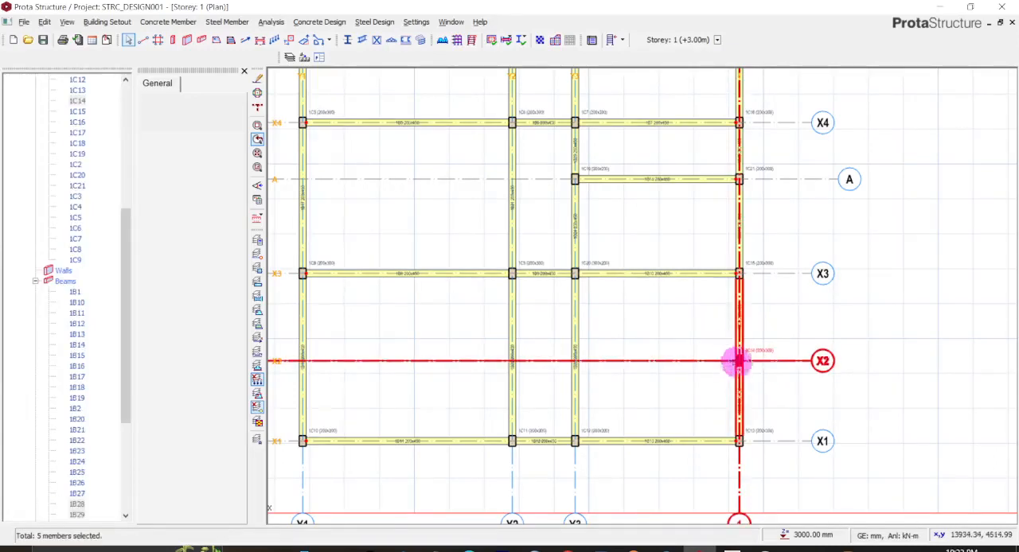
{"action": "left_click", "coordinate": [770, 375]}
{"action": "right_click", "coordinate": [793, 319]}
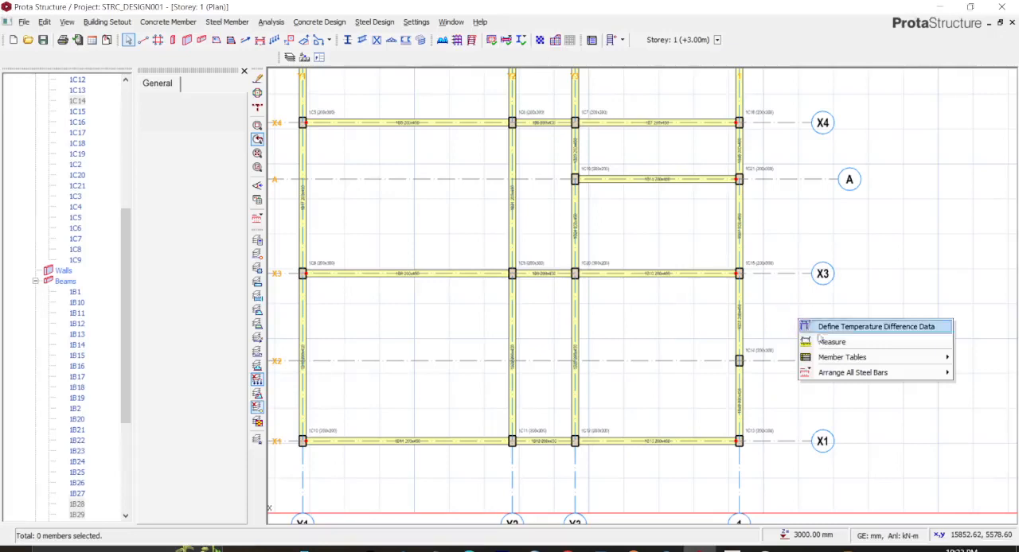
{"action": "left_click", "coordinate": [820, 343]}
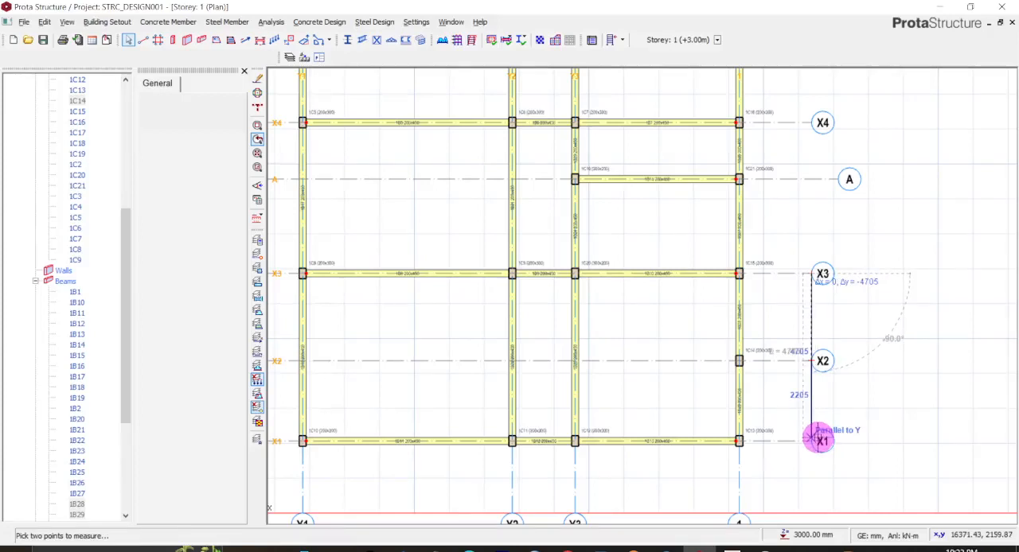
{"action": "left_click", "coordinate": [810, 361]}
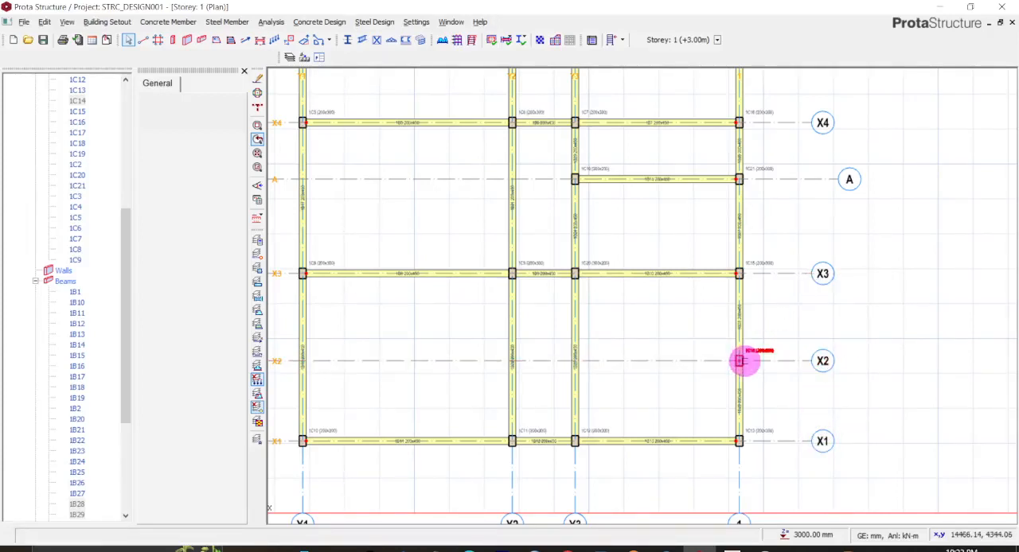
- Delete the column at the intersection of X2 and axis 1
{"action": "right_click", "coordinate": [741, 361]}
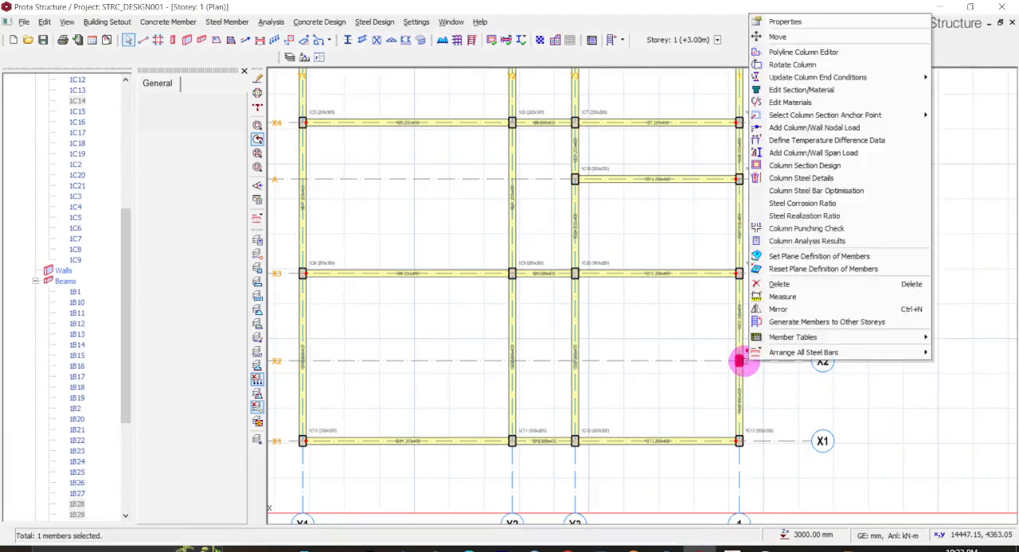
{"action": "left_click", "coordinate": [780, 284]}
{"action": "left_click", "coordinate": [708, 441]}
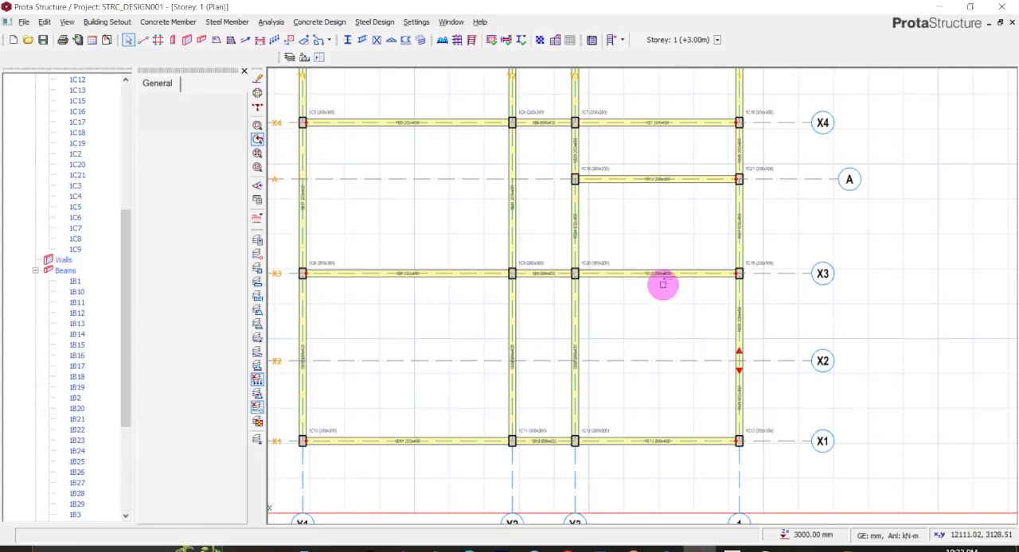
{"action": "left_click", "coordinate": [301, 348]}
{"action": "left_click", "coordinate": [512, 358]}
{"action": "left_click", "coordinate": [573, 369]}
{"action": "left_click", "coordinate": [735, 374]}
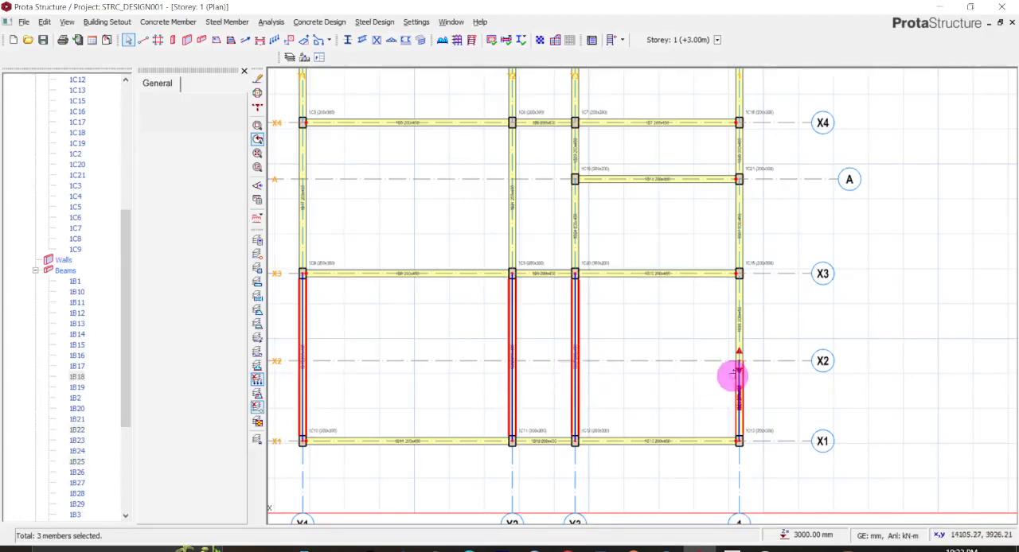
{"action": "left_click", "coordinate": [739, 343]}
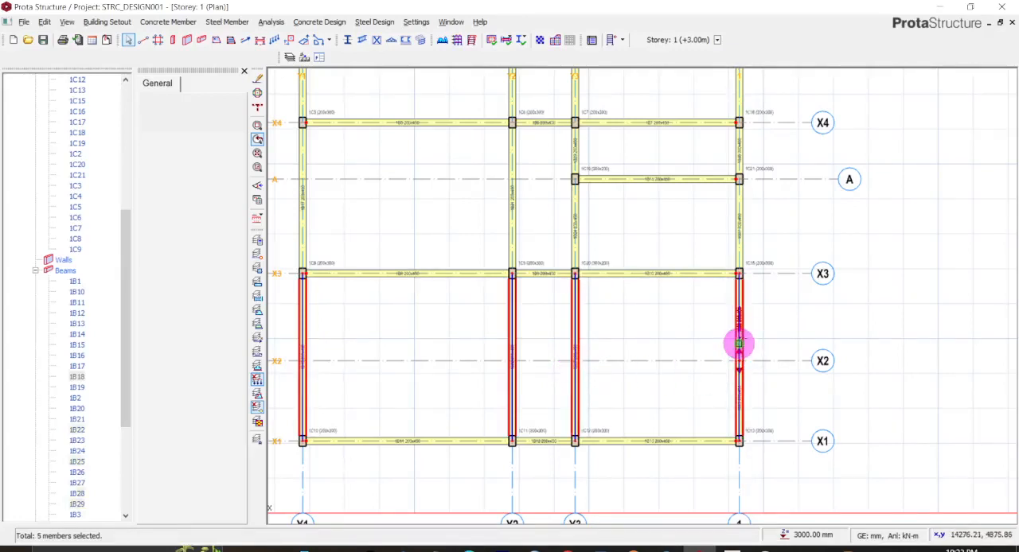
{"action": "left_click", "coordinate": [739, 398]}
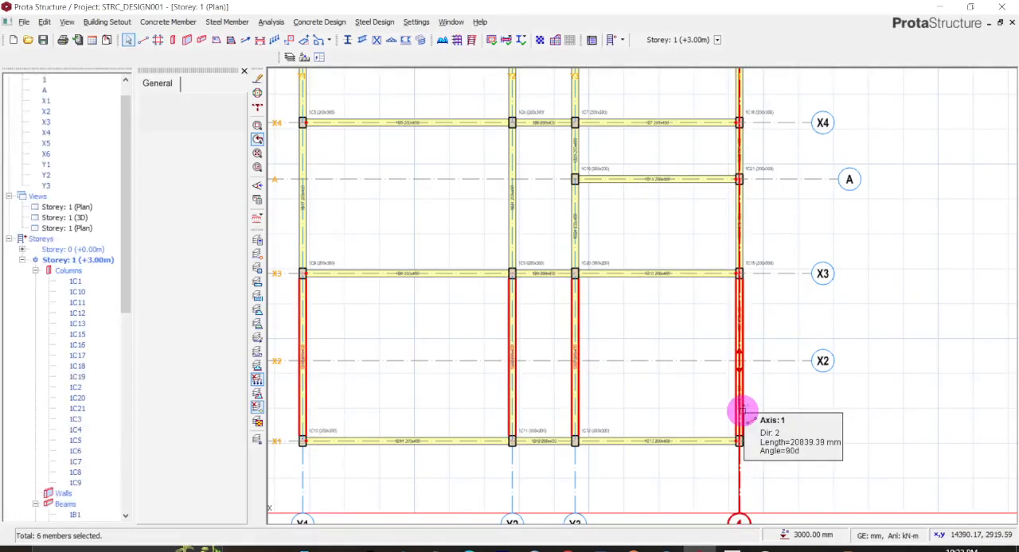
{"action": "left_click", "coordinate": [796, 316]}
{"action": "left_click_drag", "start_coordinate": [752, 347], "coordinate": [708, 330]}
{"action": "left_click", "coordinate": [759, 331]}
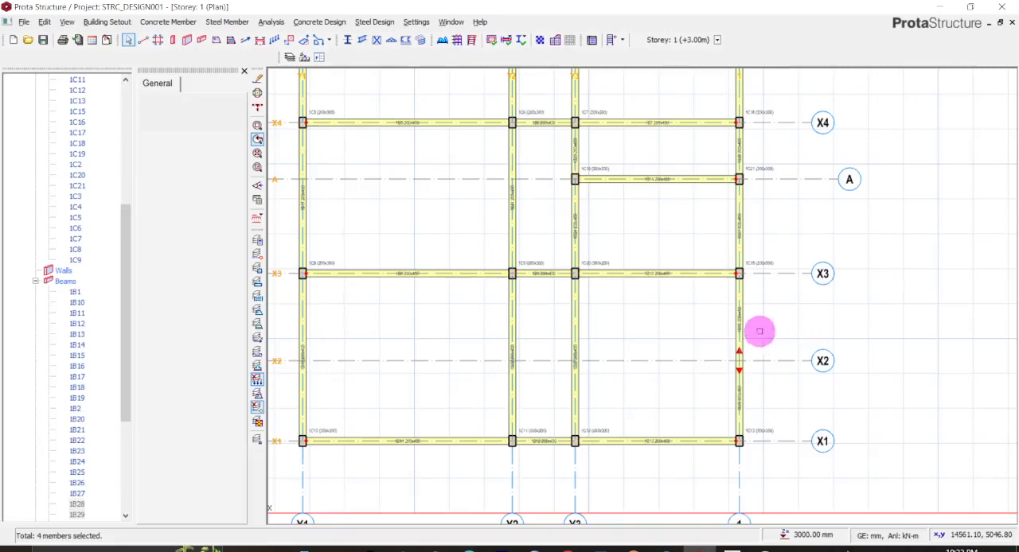
- Delete the two beams on axis 1 that span from X3 to X2 and from X2 to X1
{"action": "left_click", "coordinate": [741, 331]}
{"action": "right_click", "coordinate": [738, 328]}
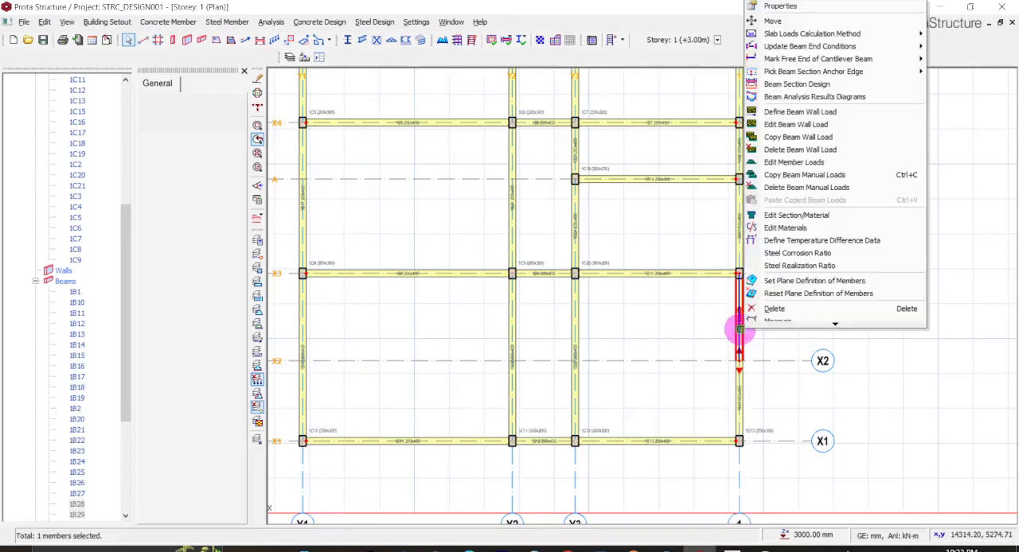
{"action": "left_click", "coordinate": [769, 308]}
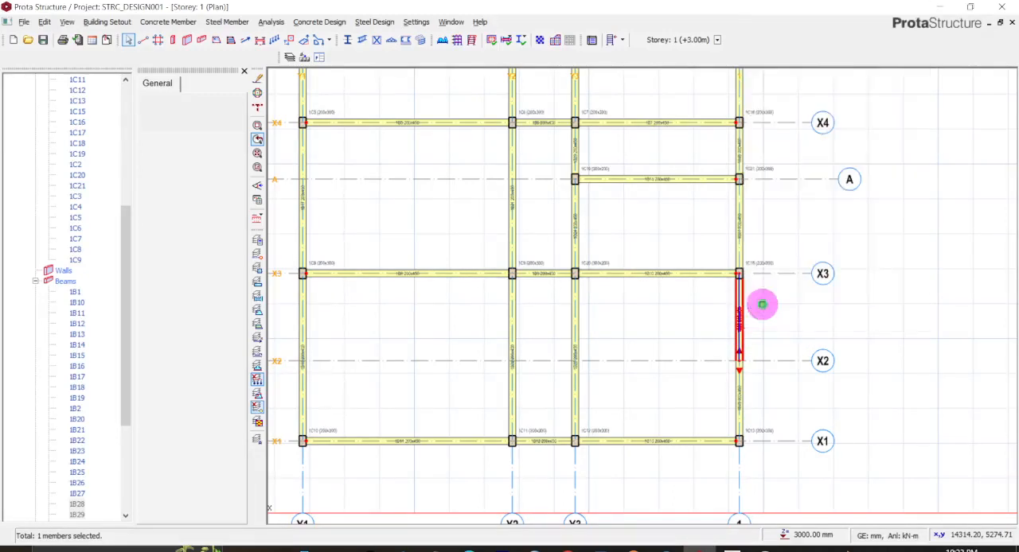
{"action": "left_click", "coordinate": [746, 374]}
{"action": "right_click", "coordinate": [746, 385]}
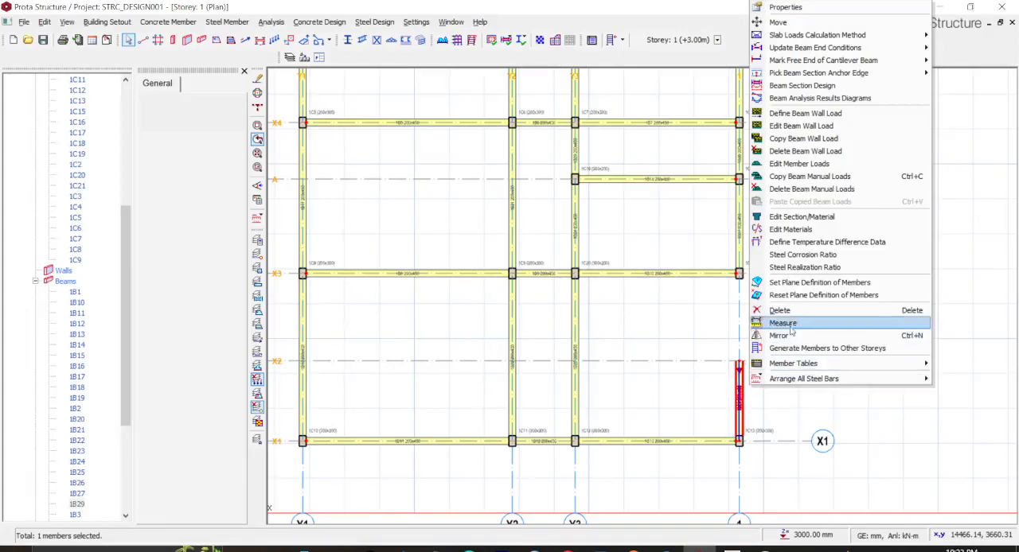
{"action": "left_click", "coordinate": [776, 310]}
- Insert a single 200 x 450 mm beam along axis 1 between X3 and X1
{"action": "left_click", "coordinate": [702, 275]}
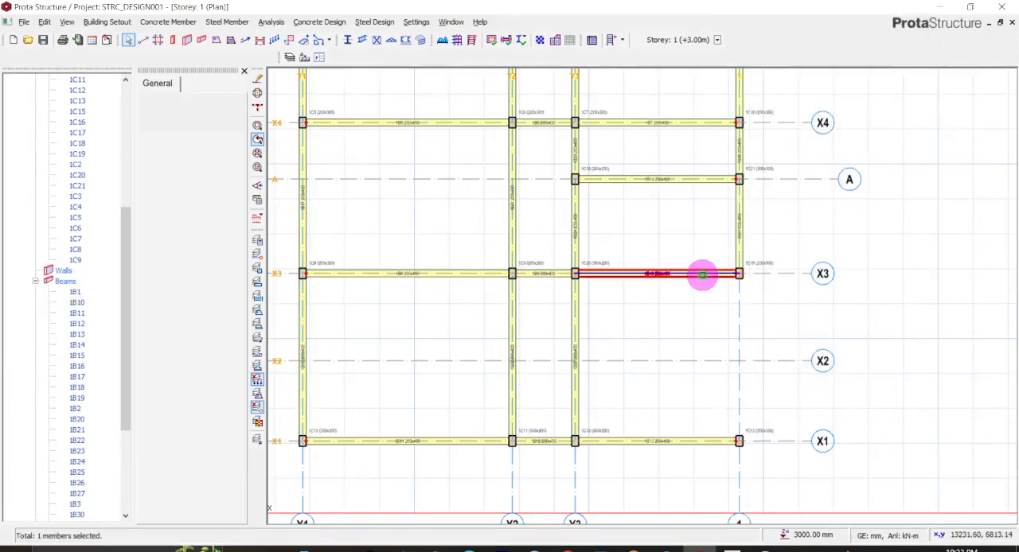
{"action": "right_click", "coordinate": [703, 275]}
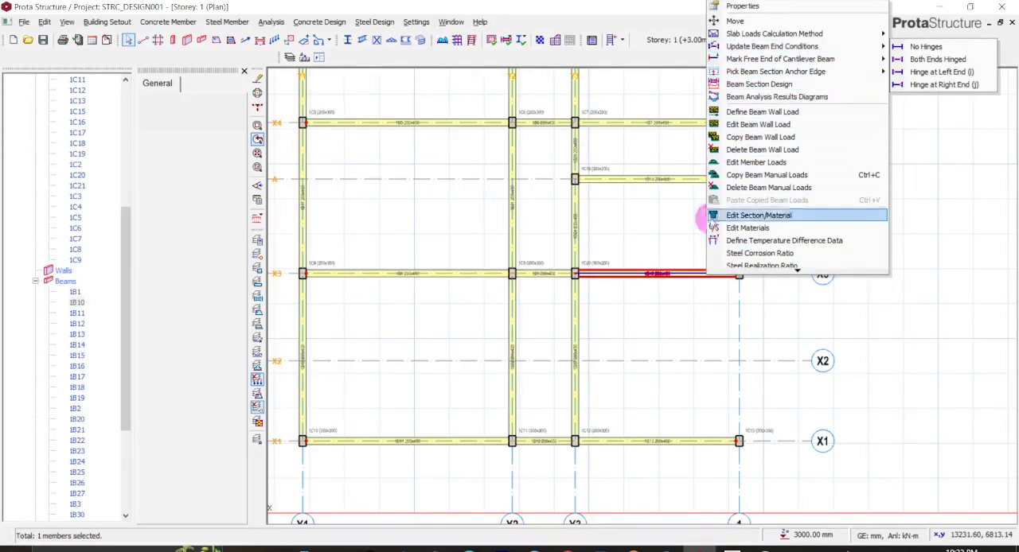
{"action": "left_click", "coordinate": [746, 4]}
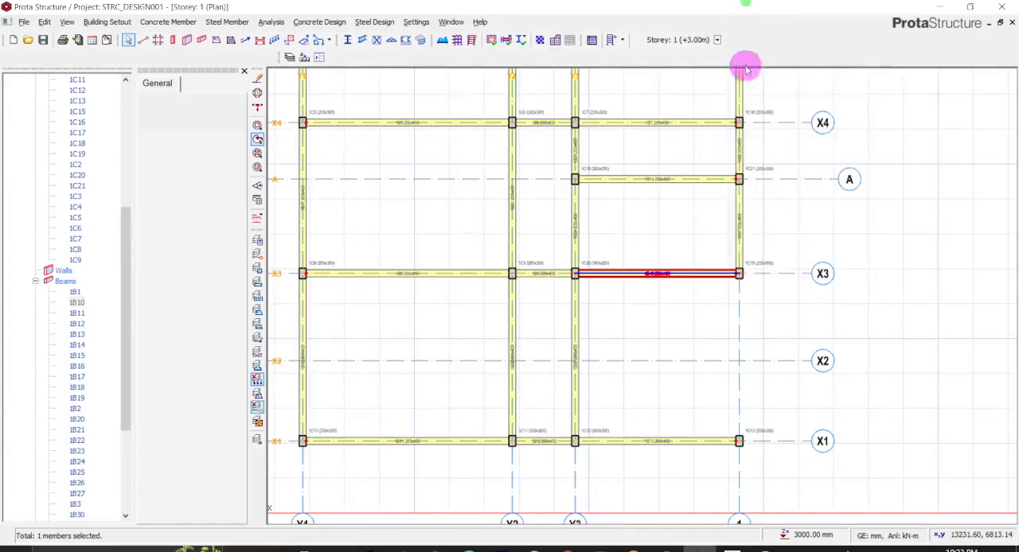
{"action": "left_click", "coordinate": [739, 273]}
{"action": "left_click", "coordinate": [739, 441]}
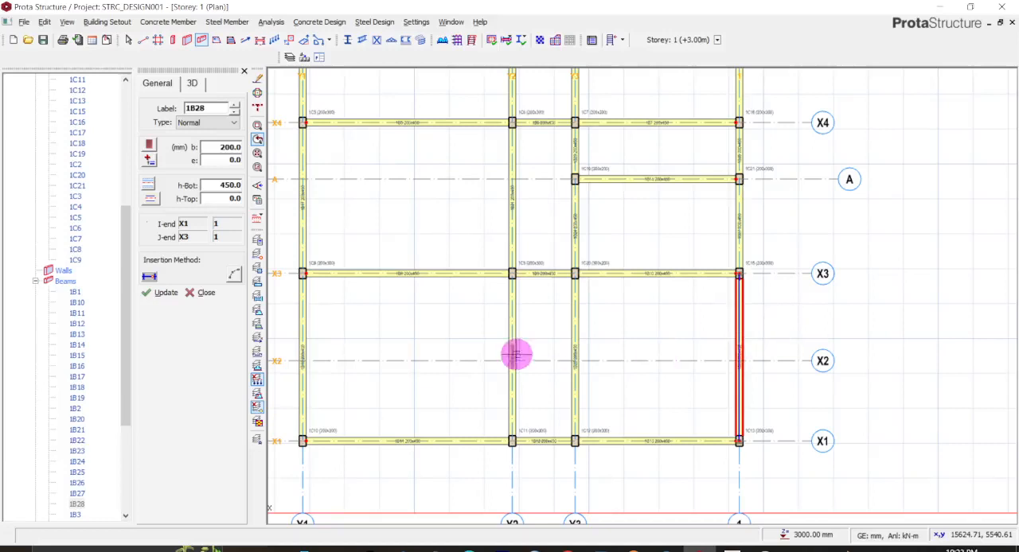
{"action": "key", "text": "Escape"}
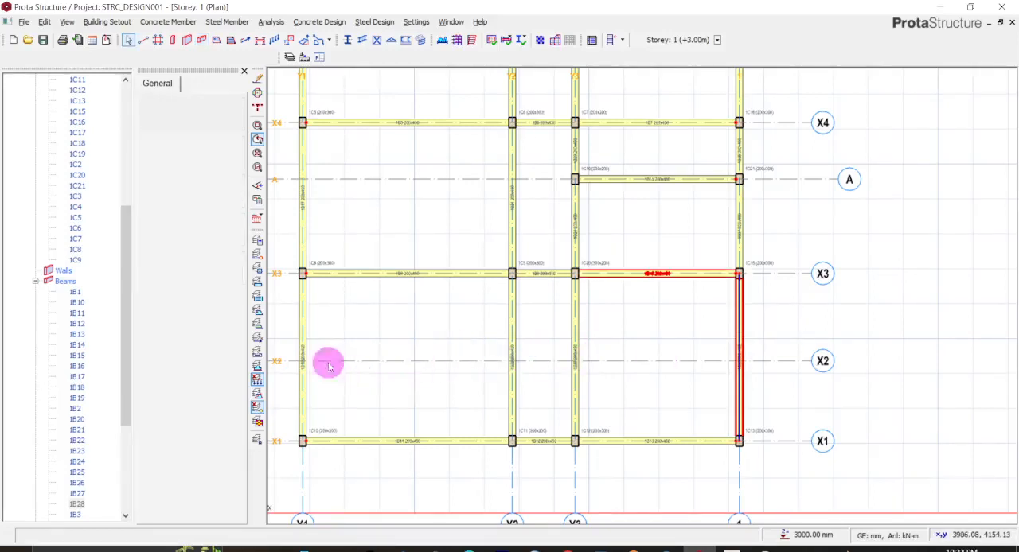
- Apply a hinge at the left end (i) to the four X1–X3 beams on axes Y1, Y2, Y3 and 1
{"action": "left_click", "coordinate": [303, 334]}
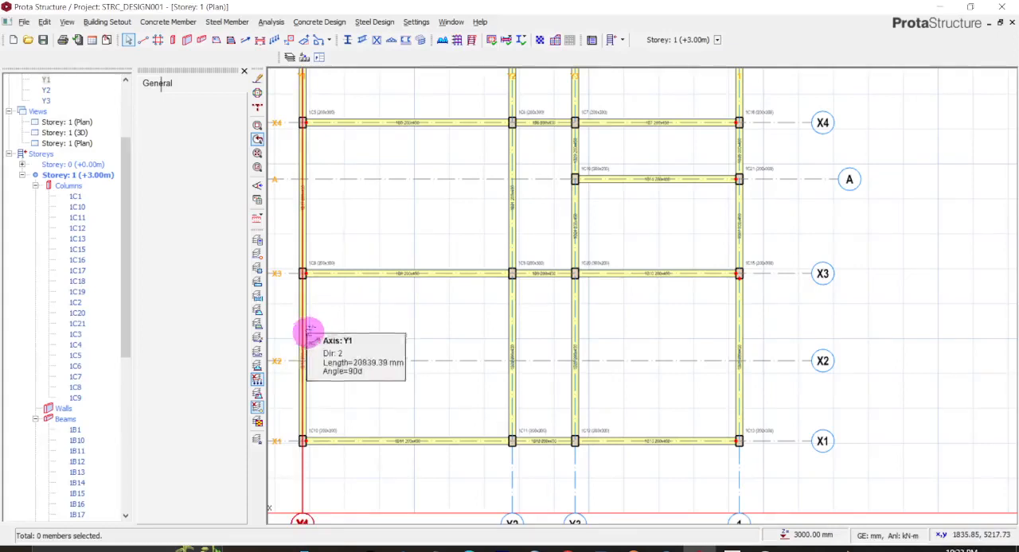
{"action": "left_click", "coordinate": [307, 334]}
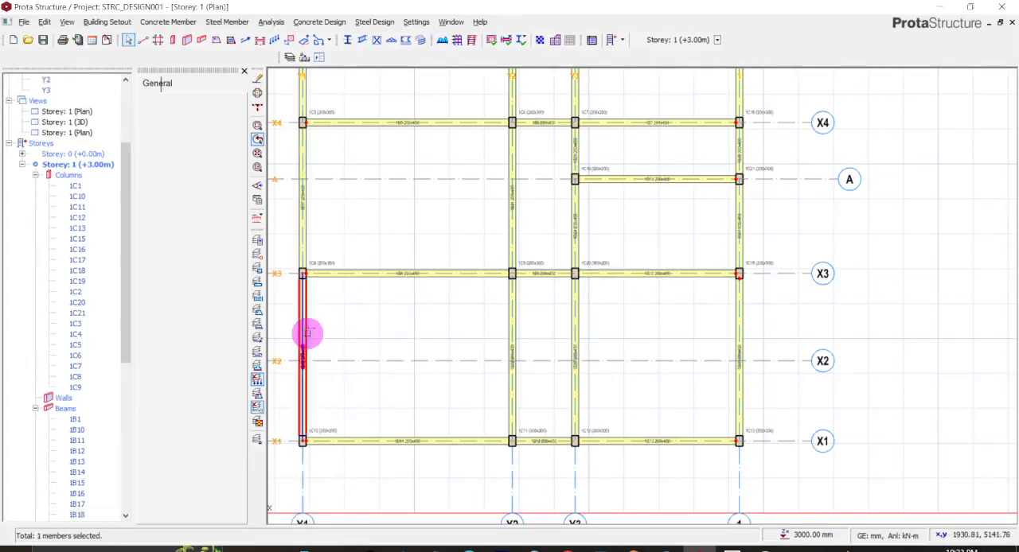
{"action": "left_click", "coordinate": [509, 347]}
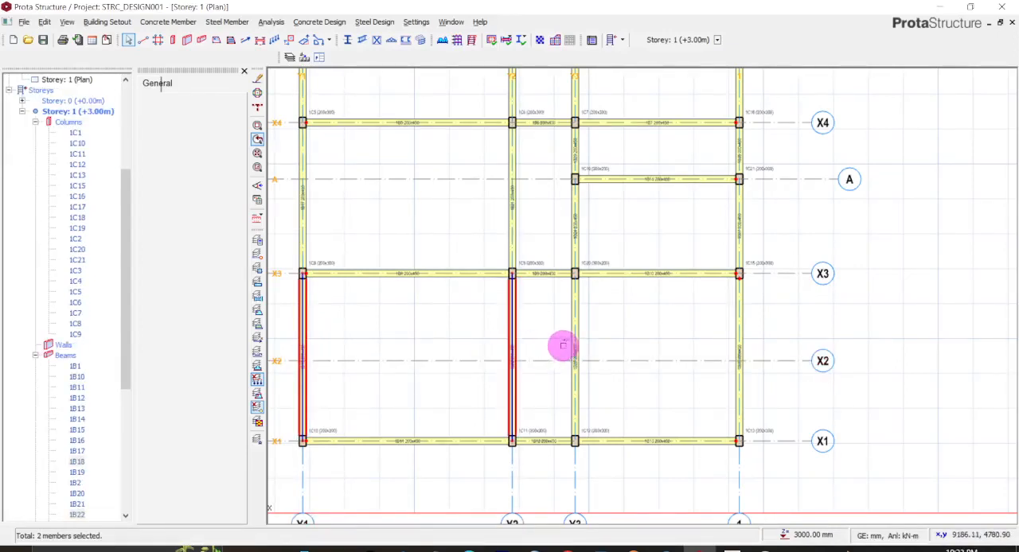
{"action": "left_click", "coordinate": [740, 344]}
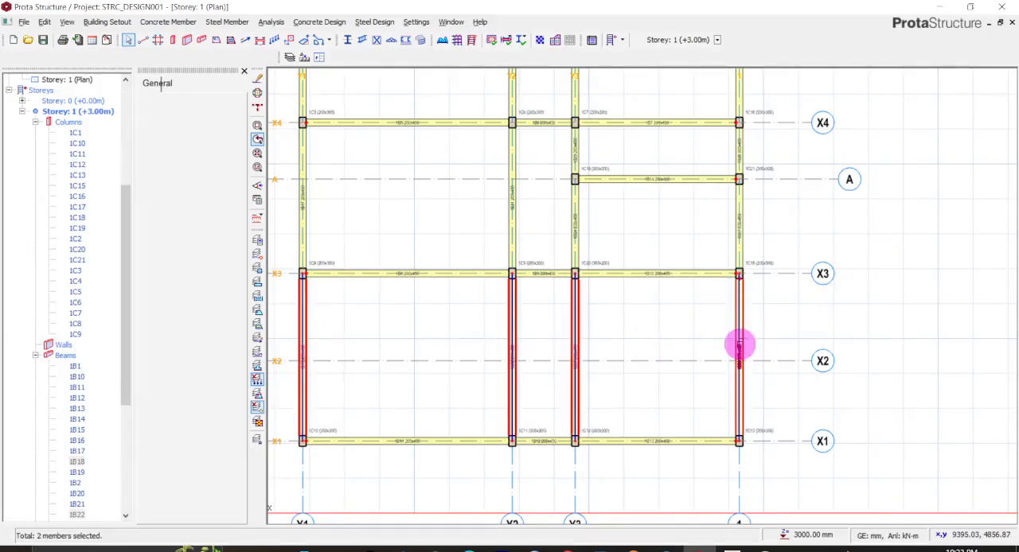
{"action": "right_click", "coordinate": [738, 344]}
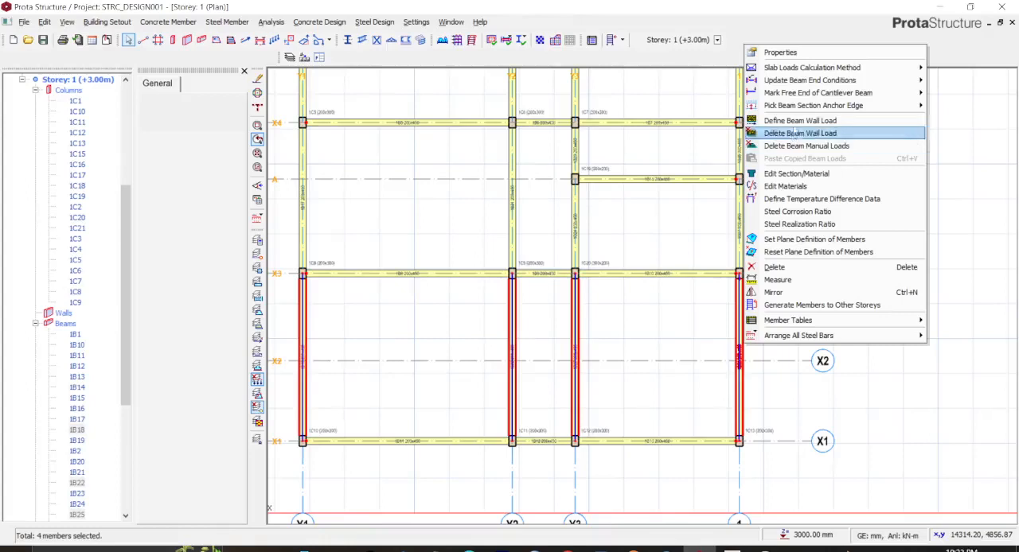
{"action": "mouse_move", "coordinate": [811, 85]}
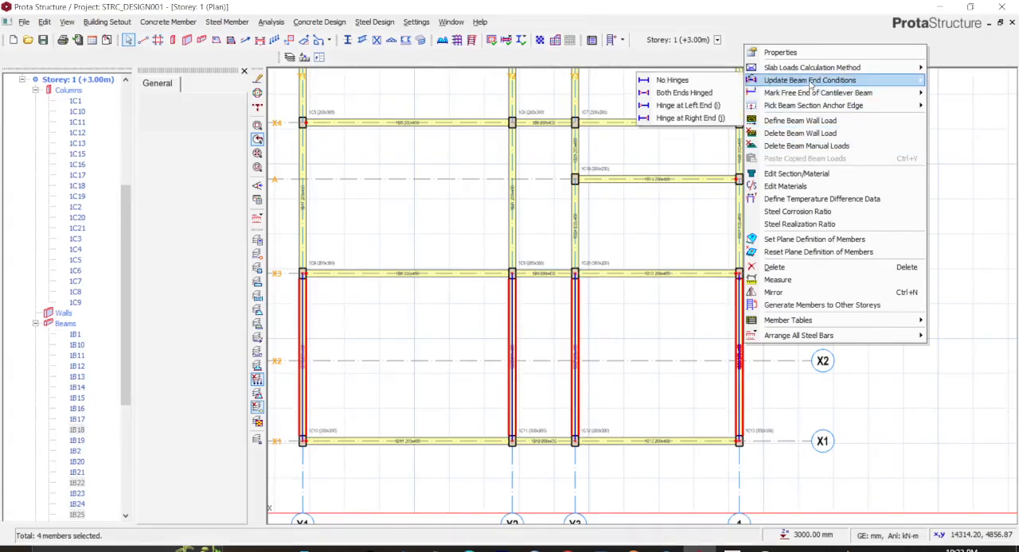
{"action": "left_click", "coordinate": [687, 106]}
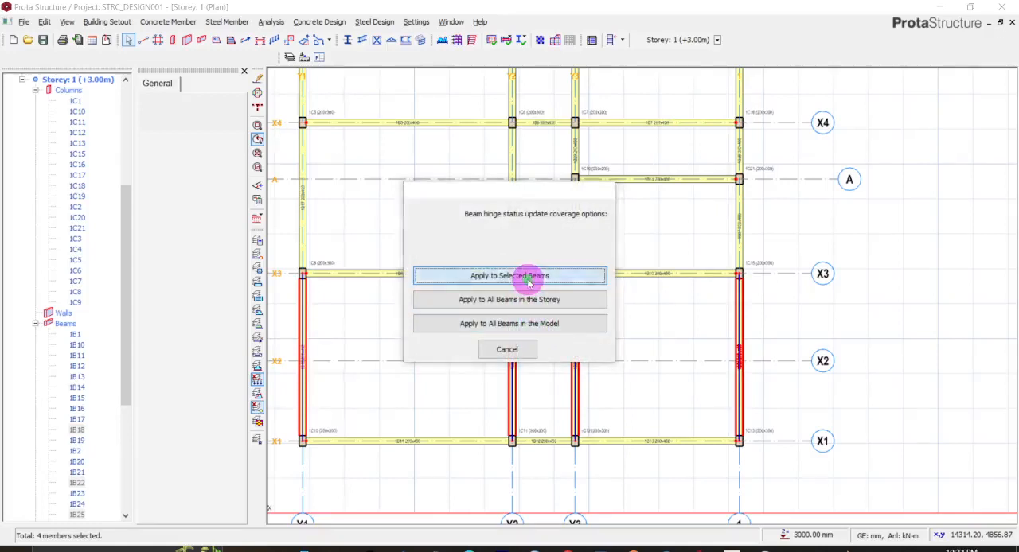
{"action": "left_click", "coordinate": [489, 276]}
{"action": "middle_click_drag", "start_coordinate": [431, 213], "coordinate": [472, 330]}
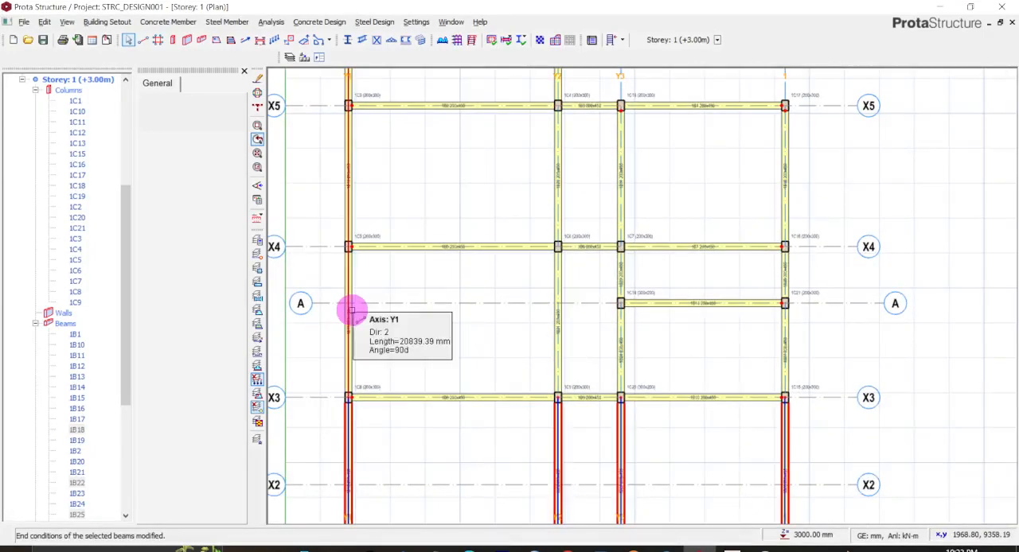
{"action": "left_click", "coordinate": [351, 310]}
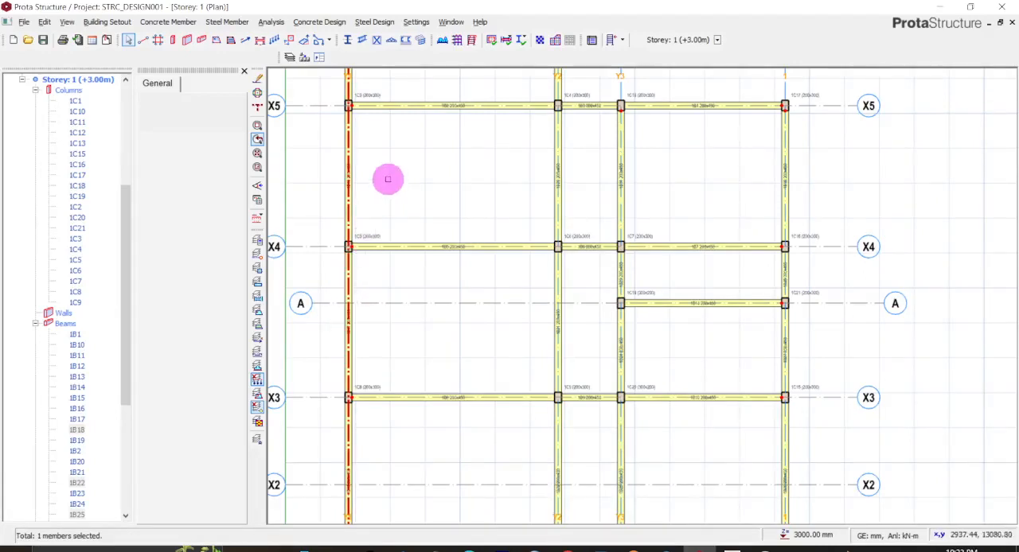
{"action": "scroll", "coordinate": [387, 176], "scroll_direction": "down", "scroll_amount": 2}
{"action": "left_click", "coordinate": [377, 177]}
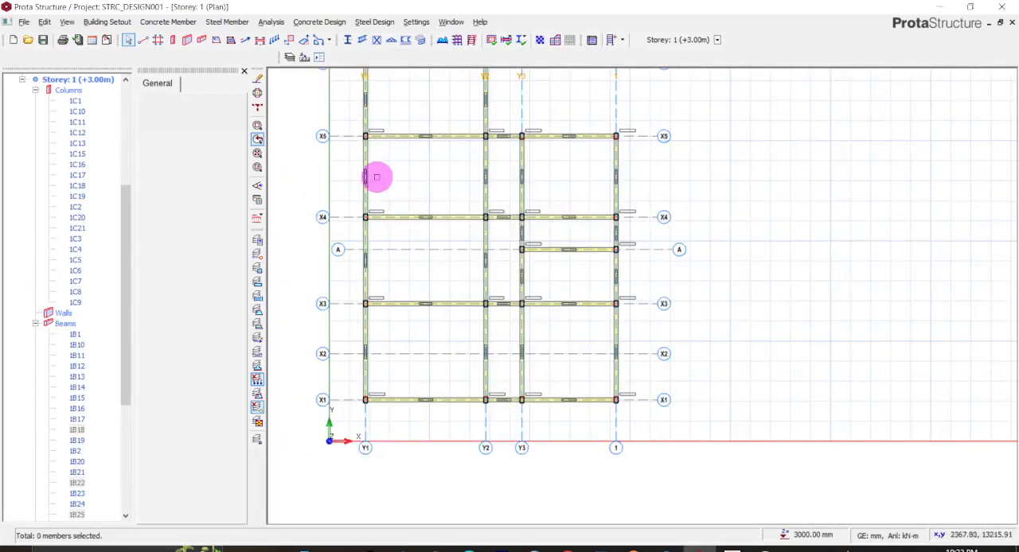
{"action": "mouse_move", "coordinate": [370, 175]}
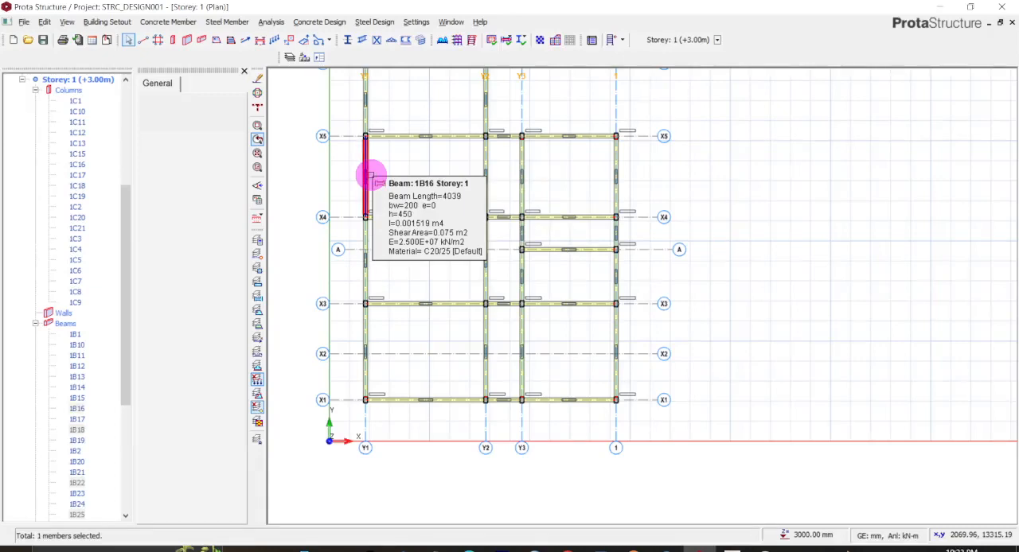
{"action": "mouse_move", "coordinate": [367, 252]}
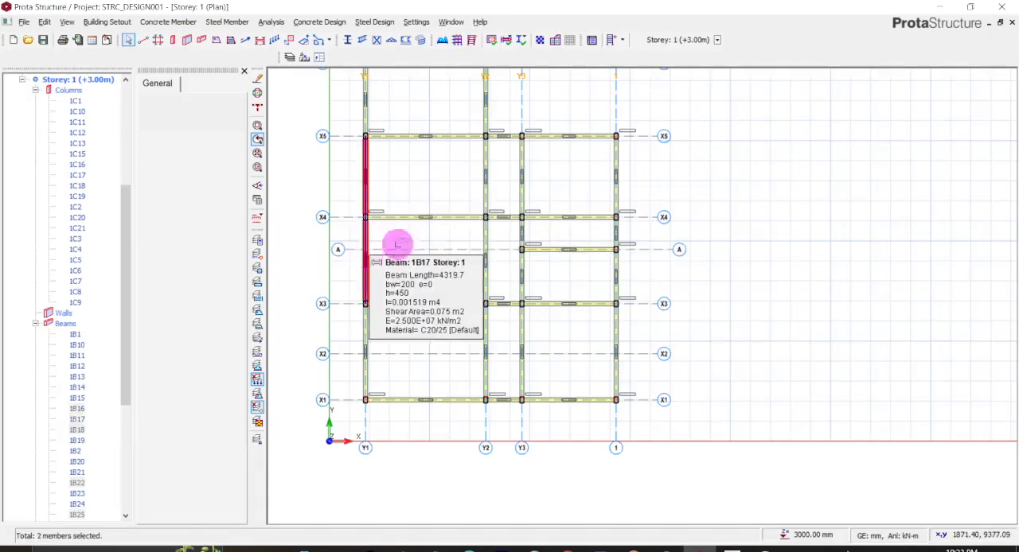
{"action": "left_click", "coordinate": [482, 176]}
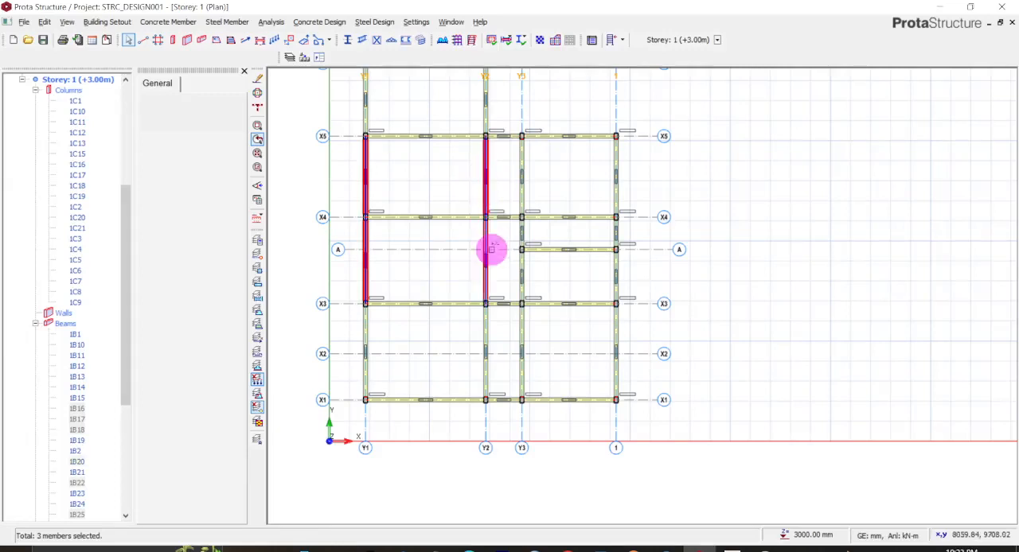
{"action": "left_click", "coordinate": [491, 251]}
{"action": "left_click", "coordinate": [524, 265]}
{"action": "left_click", "coordinate": [524, 174]}
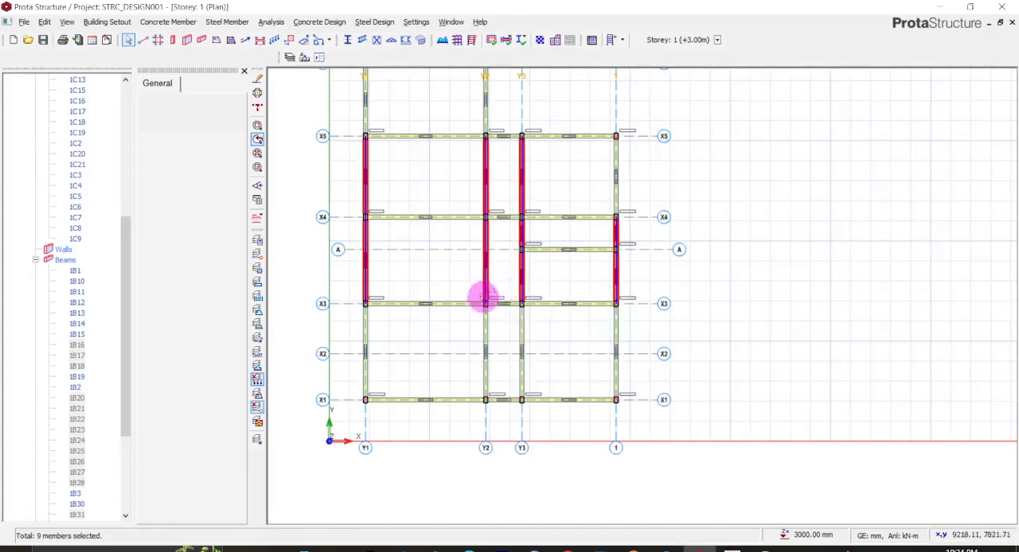
{"action": "right_click", "coordinate": [485, 242]}
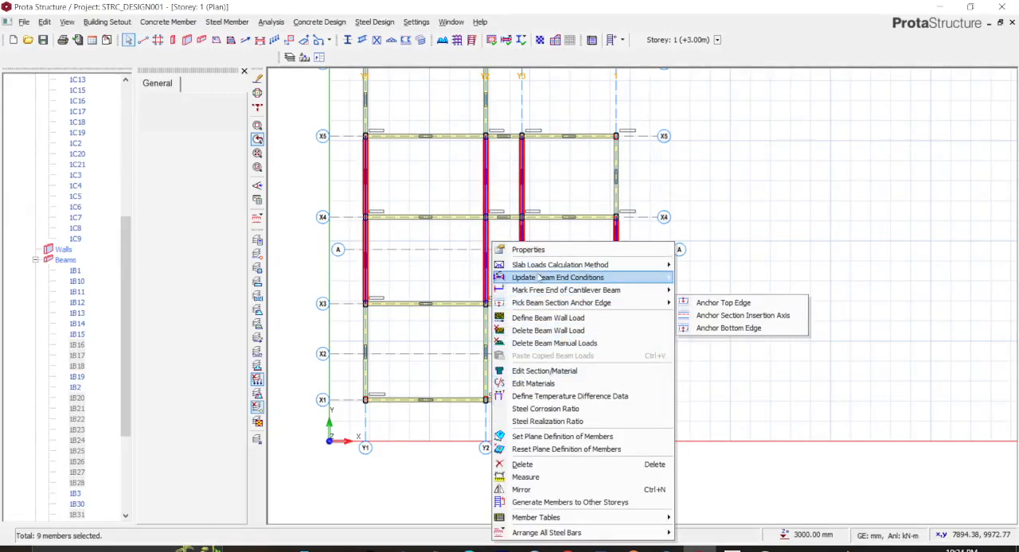
{"action": "mouse_move", "coordinate": [555, 270]}
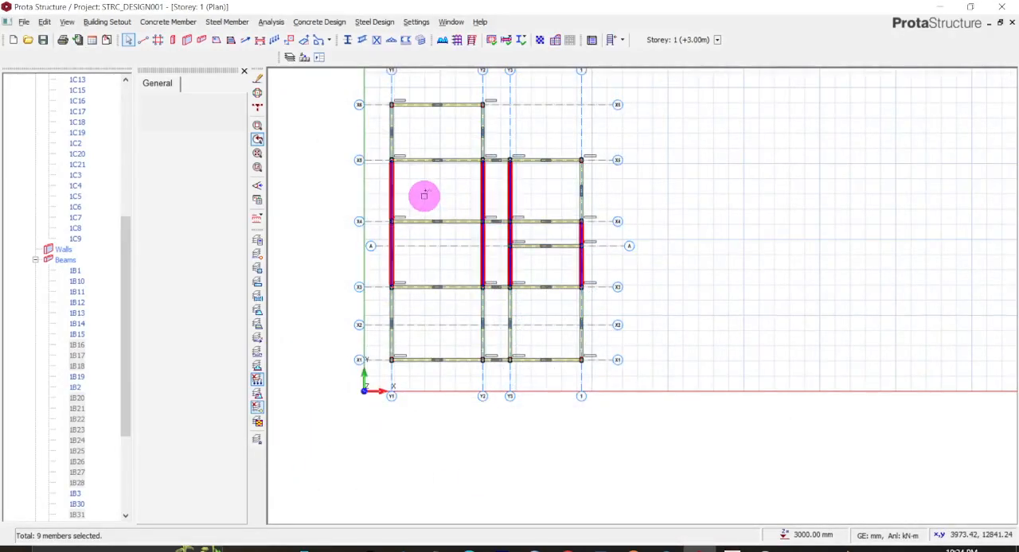
{"action": "key", "text": "Escape"}
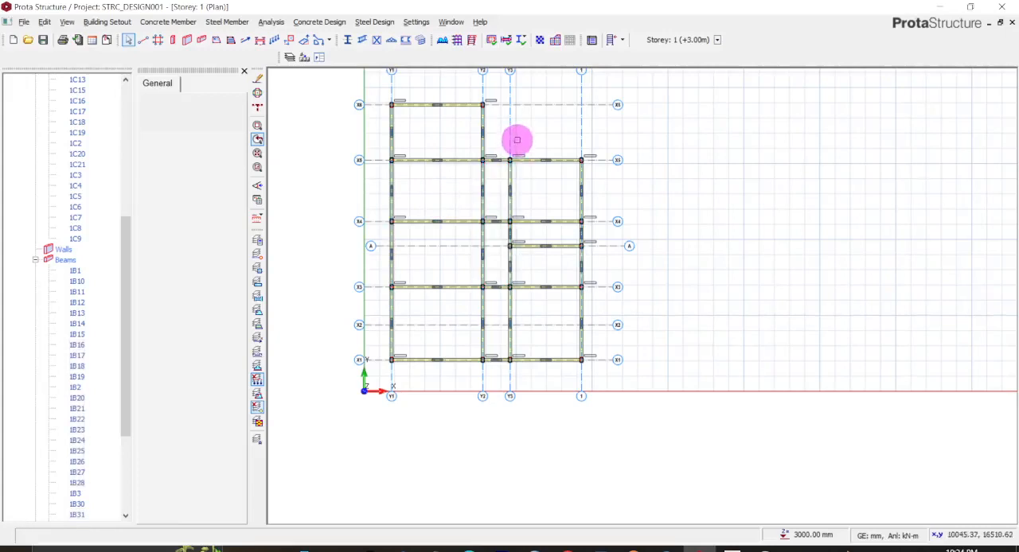
- Switch to DHAG JAR 2.dwg in AutoCAD and examine the balcony beside the master bedroom on the upper-floor plan
{"action": "middle_click_drag", "start_coordinate": [520, 137], "coordinate": [657, 196]}
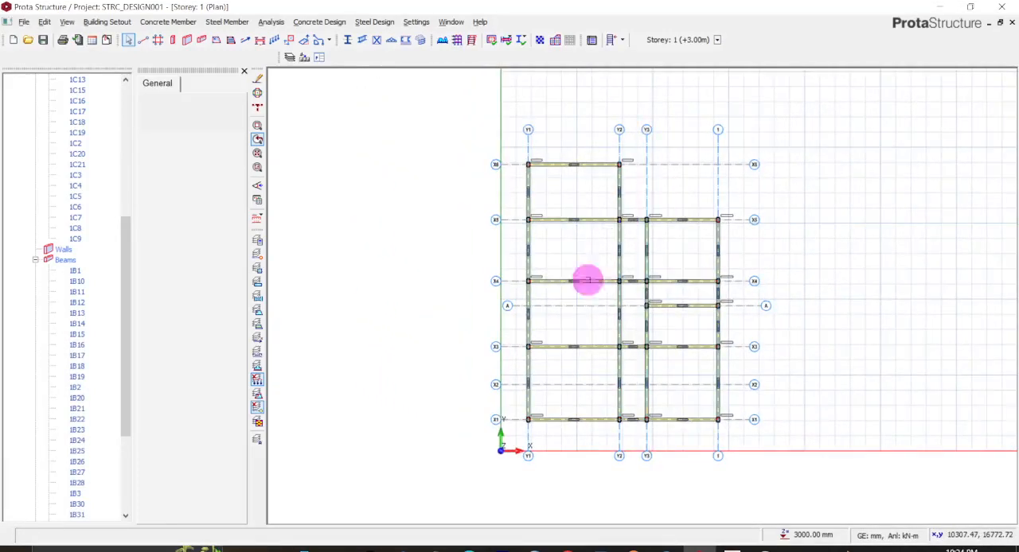
{"action": "mouse_move", "coordinate": [728, 550]}
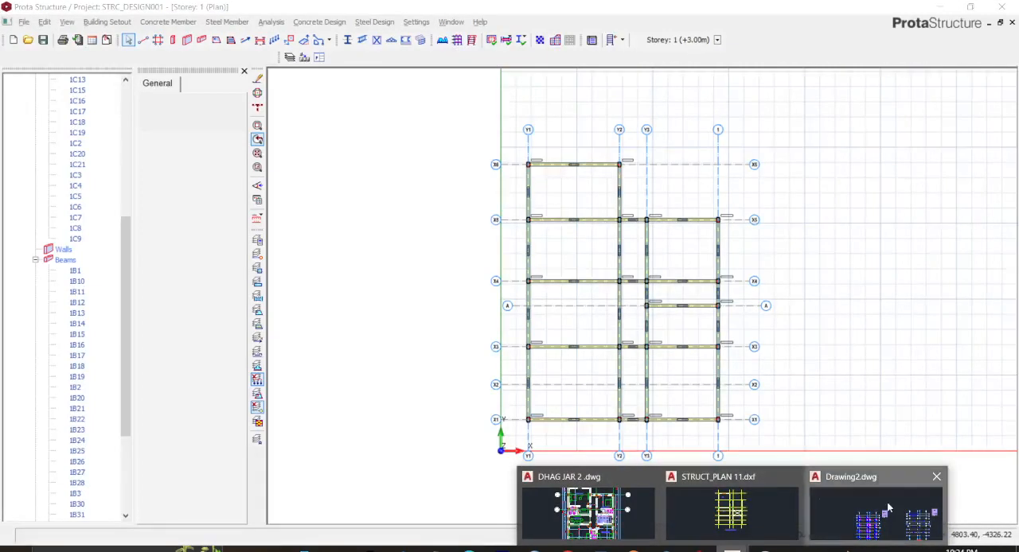
{"action": "left_click", "coordinate": [815, 513]}
{"action": "left_click", "coordinate": [673, 9]}
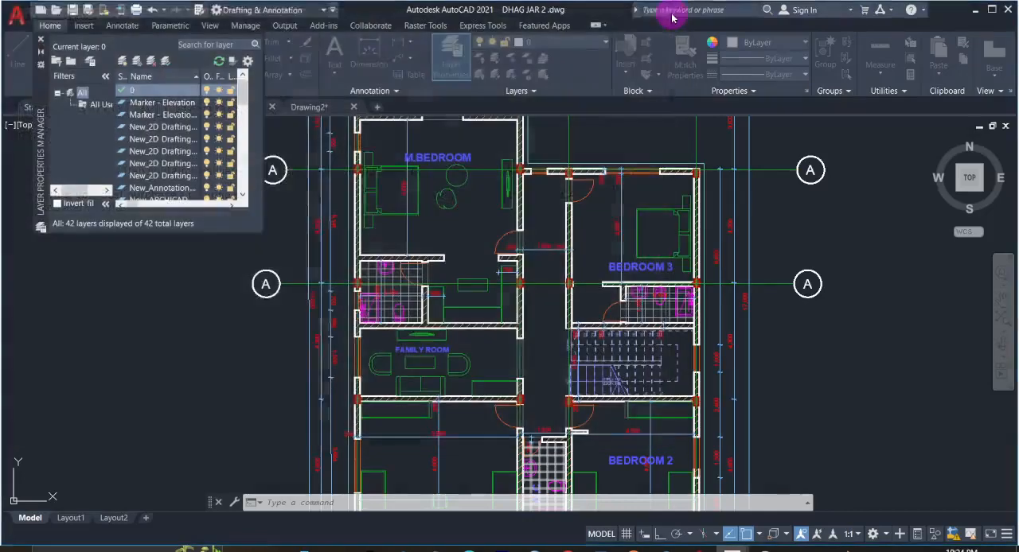
{"action": "scroll", "coordinate": [532, 249], "scroll_direction": "down", "scroll_amount": 3}
{"action": "scroll", "coordinate": [529, 253], "scroll_direction": "down", "scroll_amount": 3}
{"action": "scroll", "coordinate": [509, 245], "scroll_direction": "up", "scroll_amount": 7}
{"action": "scroll", "coordinate": [610, 186], "scroll_direction": "up", "scroll_amount": 5}
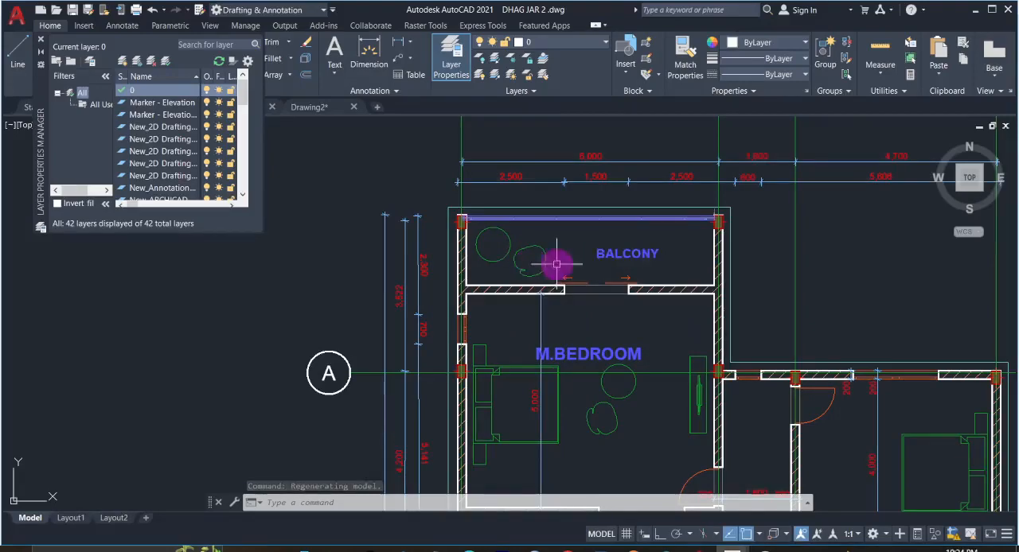
{"action": "middle_click_drag", "start_coordinate": [404, 283], "coordinate": [404, 284]}
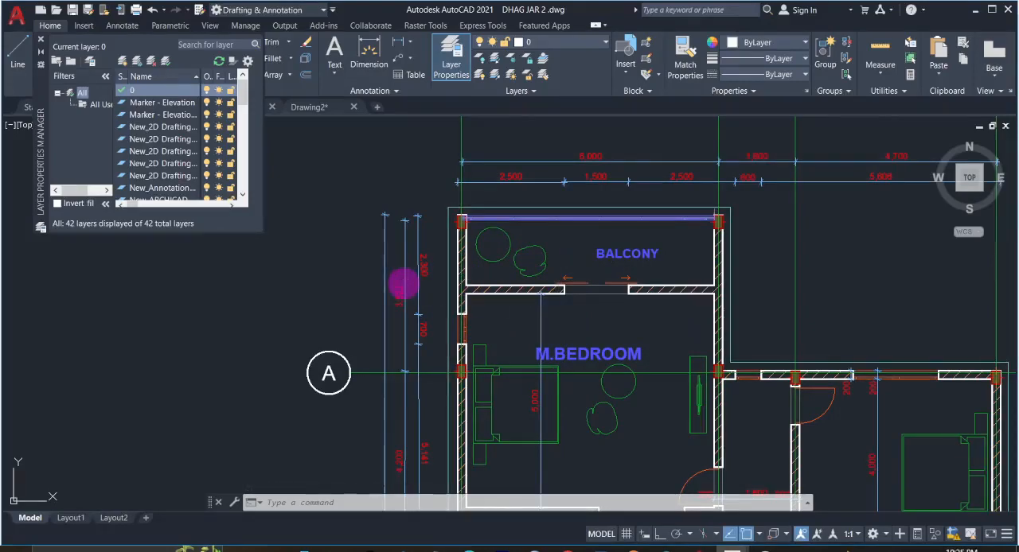
- Compare the ground-floor plan around the living room with the balcony area on the upper-floor plan
{"action": "scroll", "coordinate": [395, 278], "scroll_direction": "down", "scroll_amount": 6}
{"action": "middle_click_drag", "start_coordinate": [270, 273], "coordinate": [461, 307]}
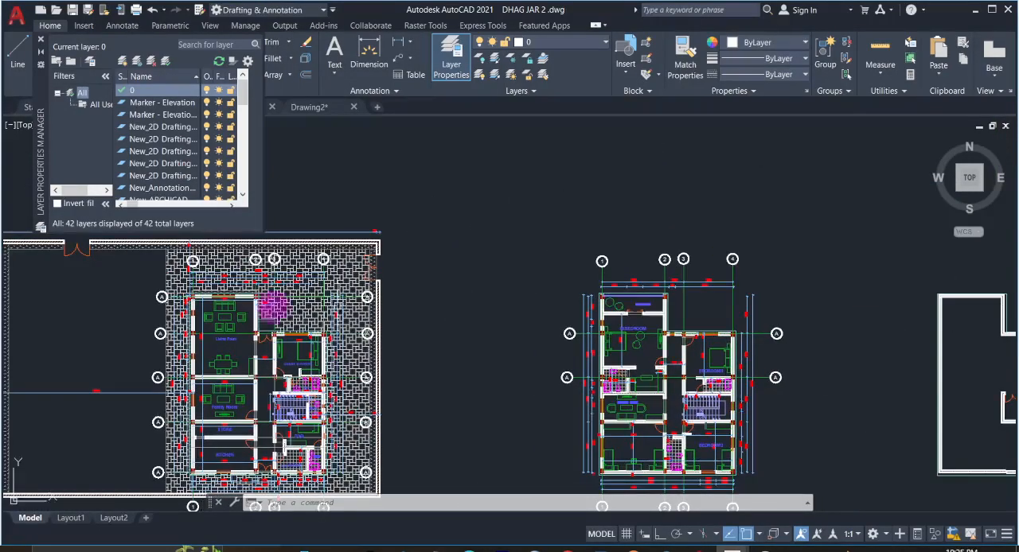
{"action": "scroll", "coordinate": [220, 291], "scroll_direction": "up", "scroll_amount": 6}
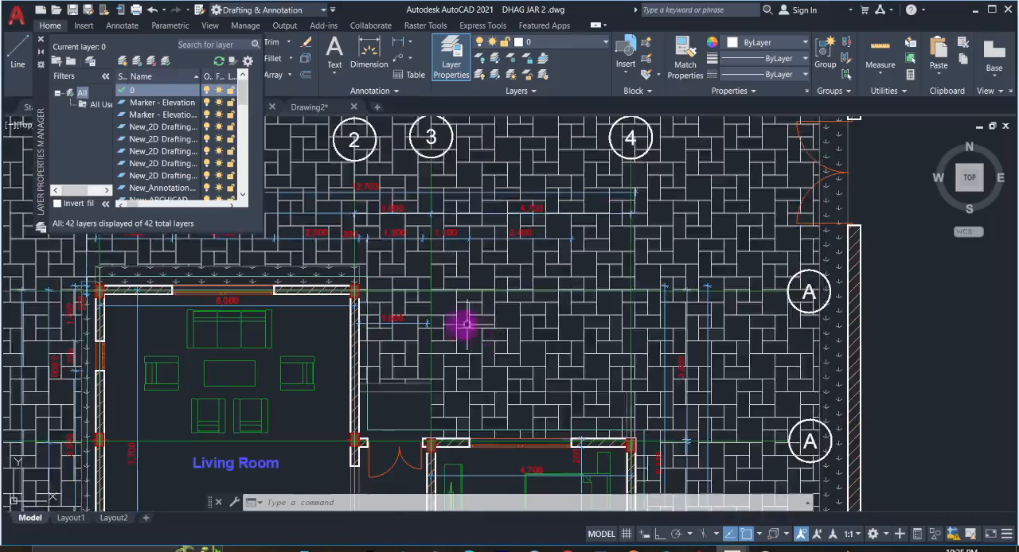
{"action": "scroll", "coordinate": [446, 322], "scroll_direction": "down", "scroll_amount": 6}
{"action": "scroll", "coordinate": [784, 318], "scroll_direction": "up", "scroll_amount": 2}
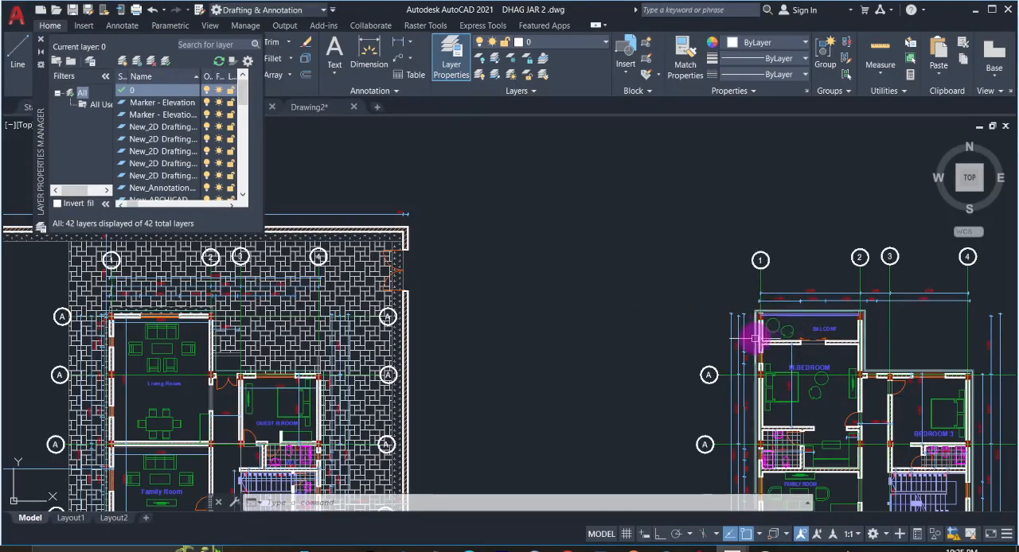
{"action": "scroll", "coordinate": [801, 343], "scroll_direction": "up", "scroll_amount": 2}
{"action": "middle_click_drag", "start_coordinate": [800, 342], "coordinate": [694, 346]}
{"action": "scroll", "coordinate": [643, 304], "scroll_direction": "up", "scroll_amount": 3}
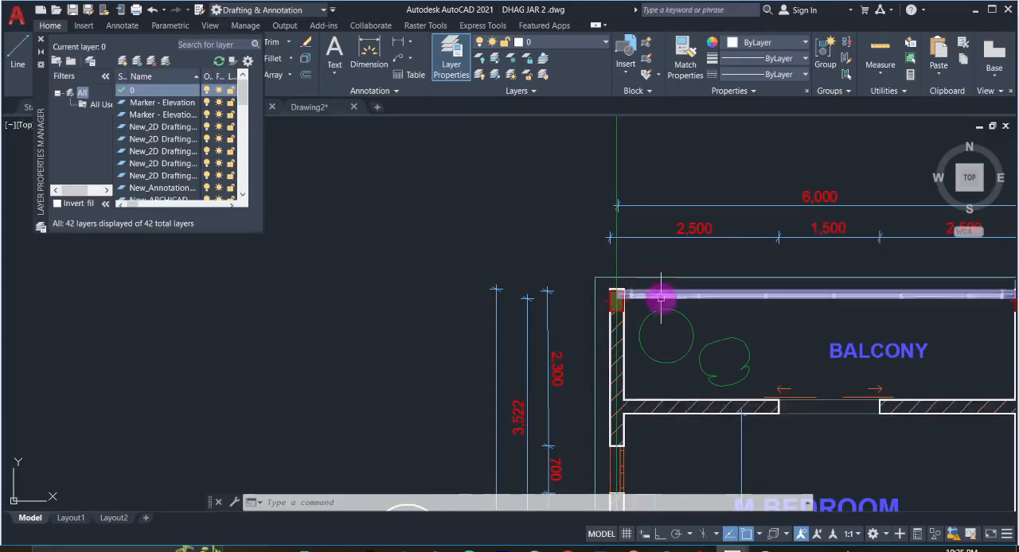
{"action": "scroll", "coordinate": [660, 329], "scroll_direction": "down", "scroll_amount": 6}
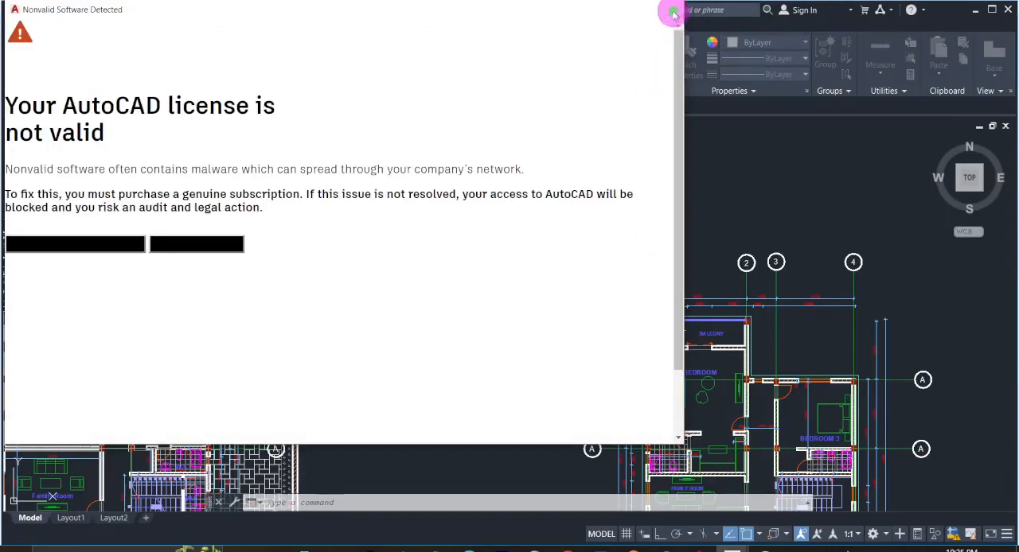
- Dismiss the Autodesk pop-up, switch back to ProtaStructure and examine the Storey 1 beams around the bay between axes X5–X6 and Y1–Y2
{"action": "left_click", "coordinate": [673, 12]}
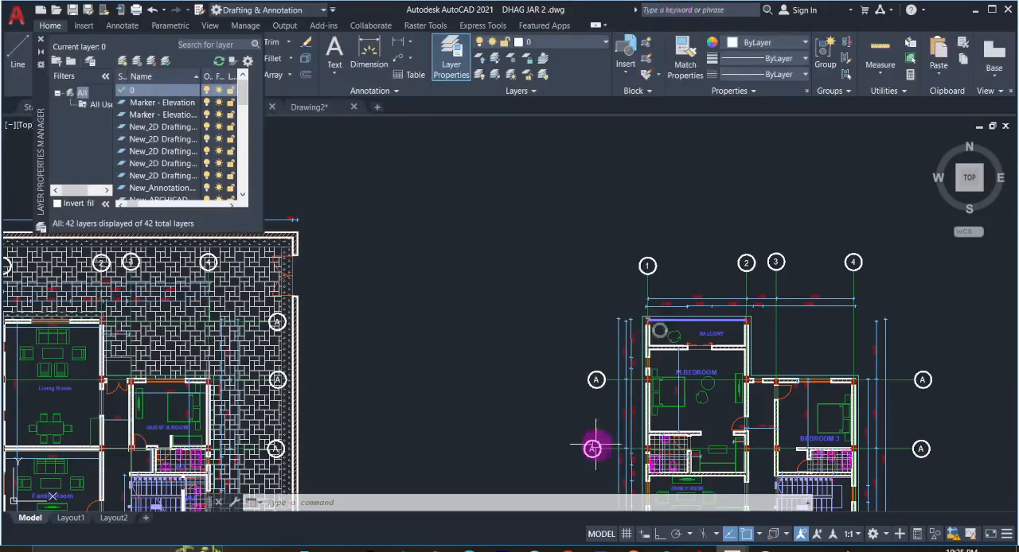
{"action": "left_click", "coordinate": [705, 548]}
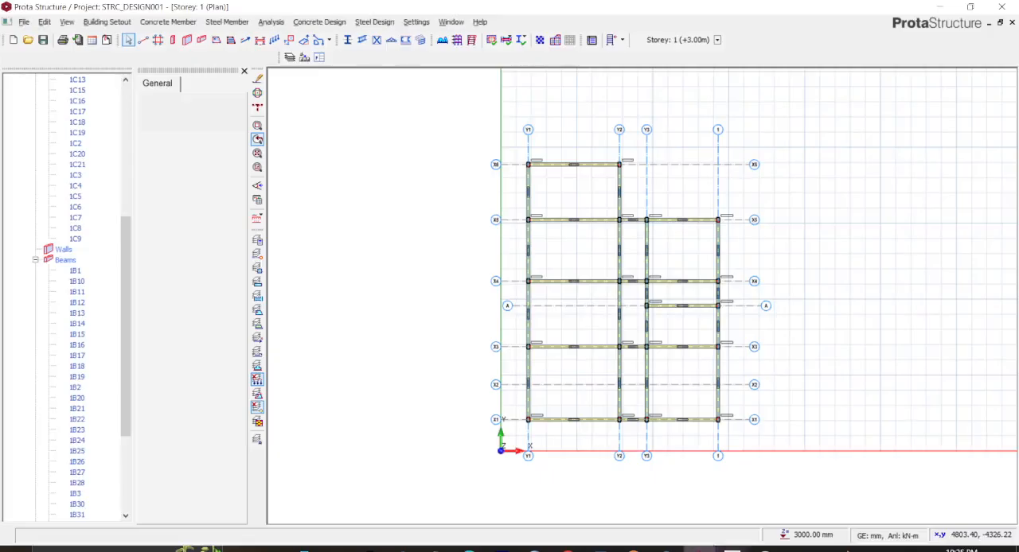
{"action": "scroll", "coordinate": [573, 181], "scroll_direction": "up", "scroll_amount": 4}
{"action": "scroll", "coordinate": [570, 180], "scroll_direction": "down", "scroll_amount": 2}
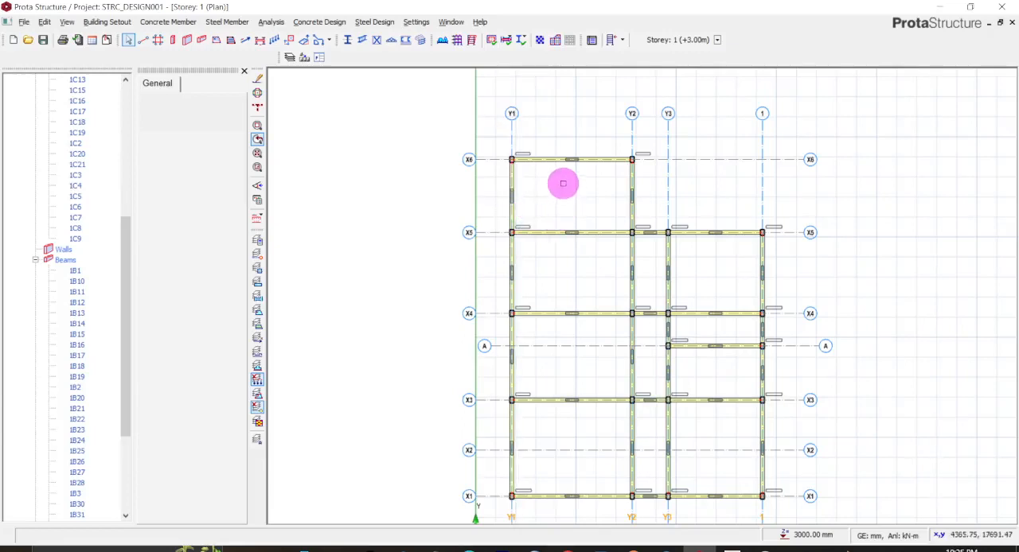
{"action": "mouse_move", "coordinate": [513, 189]}
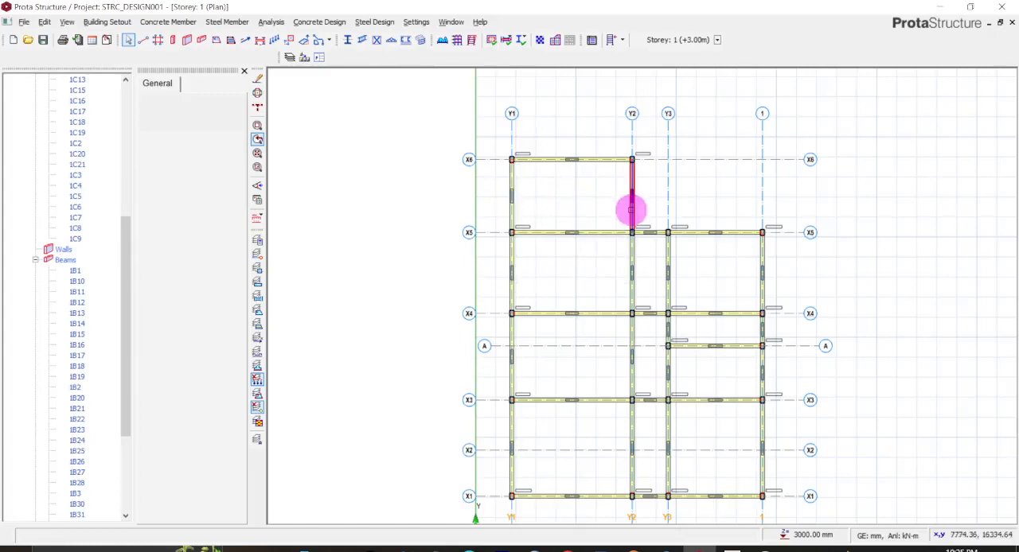
{"action": "scroll", "coordinate": [630, 197], "scroll_direction": "up", "scroll_amount": 3}
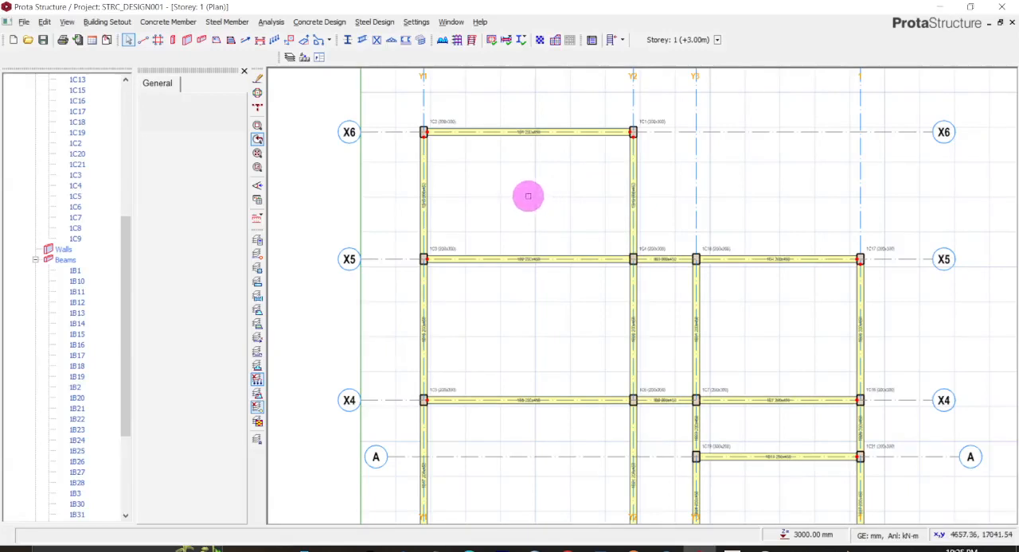
{"action": "scroll", "coordinate": [527, 195], "scroll_direction": "up", "scroll_amount": 3}
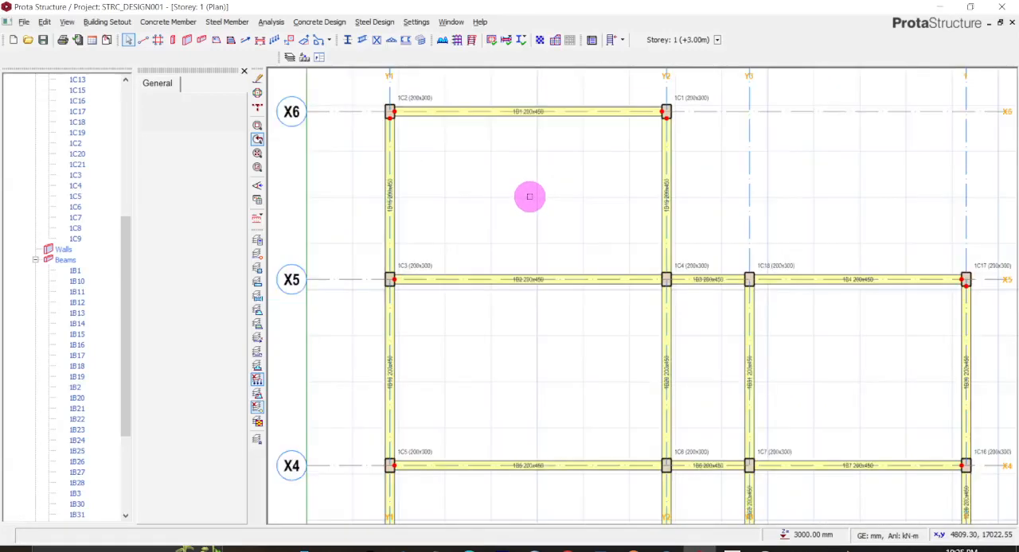
{"action": "scroll", "coordinate": [529, 197], "scroll_direction": "down", "scroll_amount": 3}
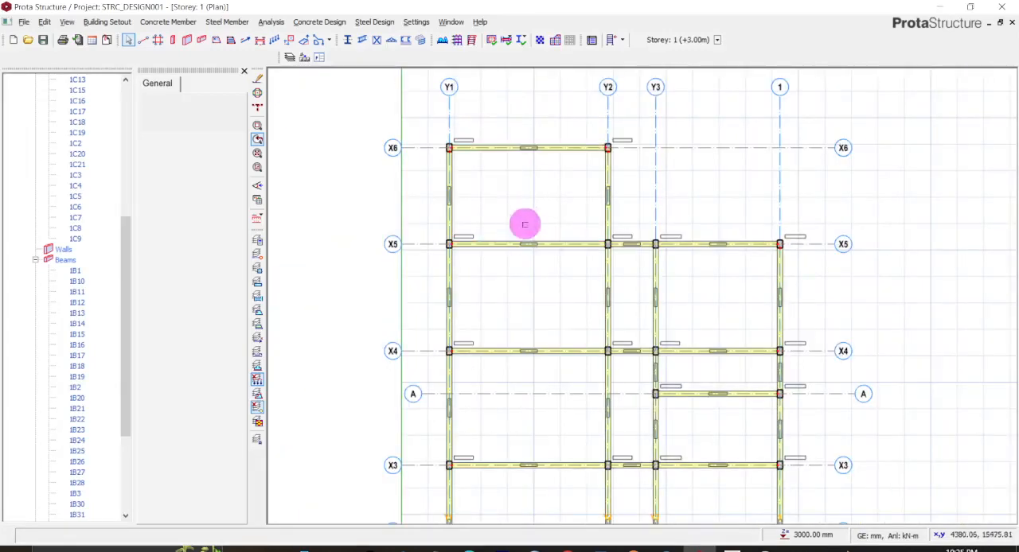
{"action": "middle_click_drag", "start_coordinate": [528, 215], "coordinate": [527, 168]}
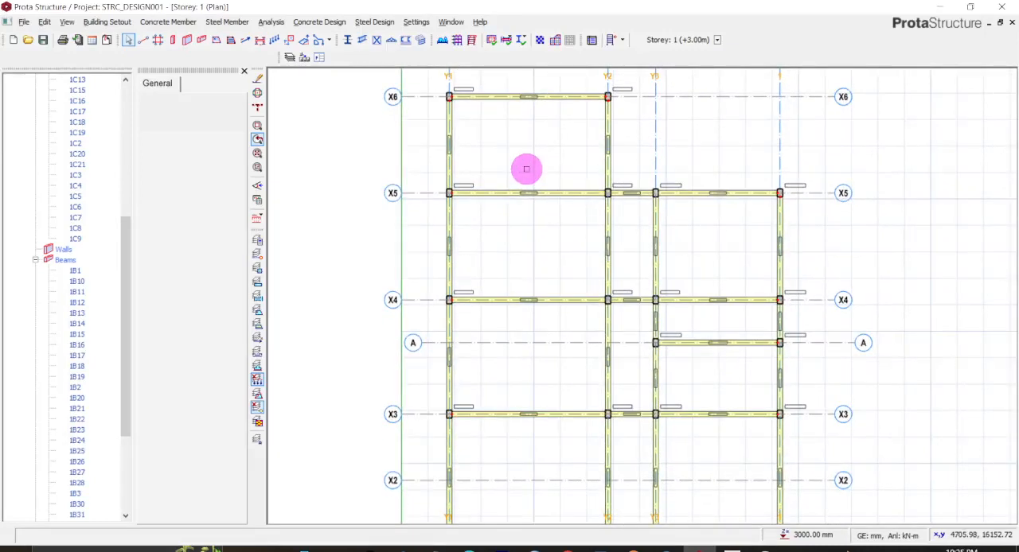
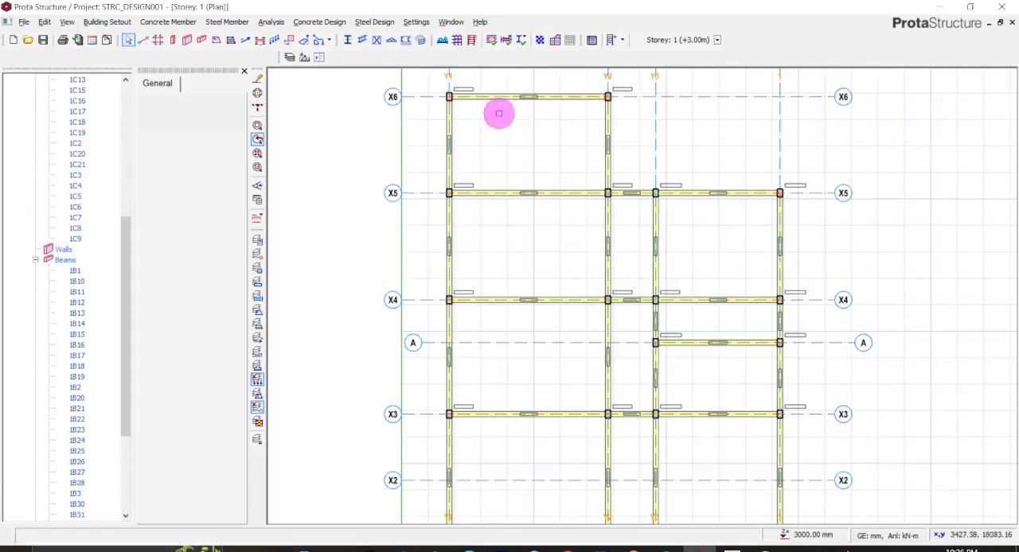
- Arrange the Storey 1 plan and 3D views side by side at 50% each and inspect the beams around bay X5–X6
{"action": "left_click", "coordinate": [455, 21]}
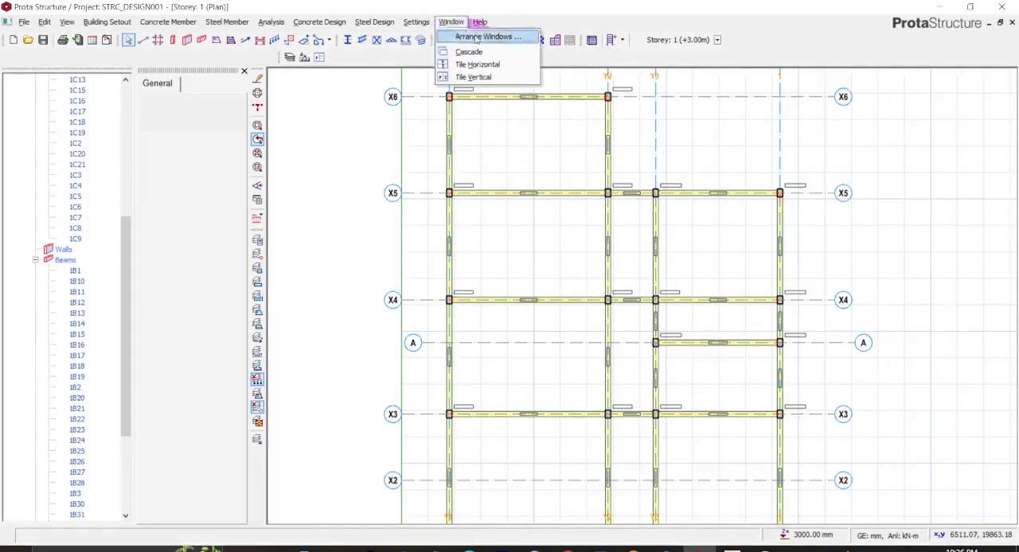
{"action": "left_click", "coordinate": [488, 37]}
{"action": "left_click", "coordinate": [480, 259]}
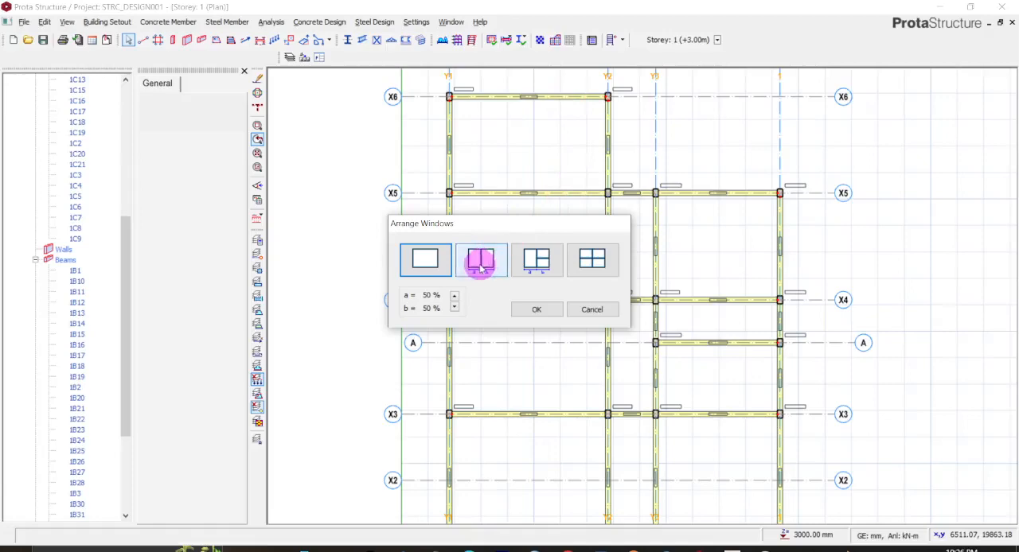
{"action": "left_click", "coordinate": [535, 311]}
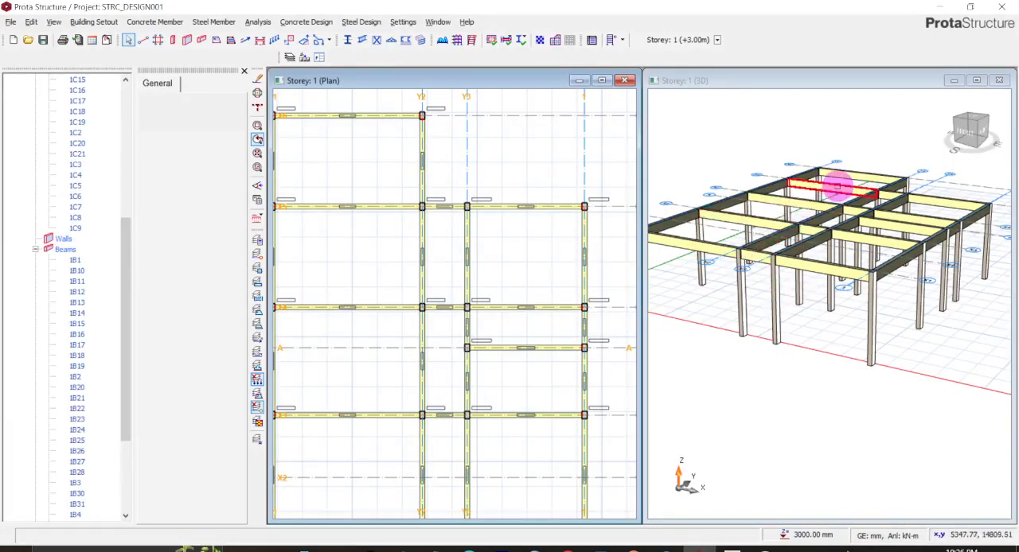
{"action": "scroll", "coordinate": [840, 186], "scroll_direction": "up", "scroll_amount": 2}
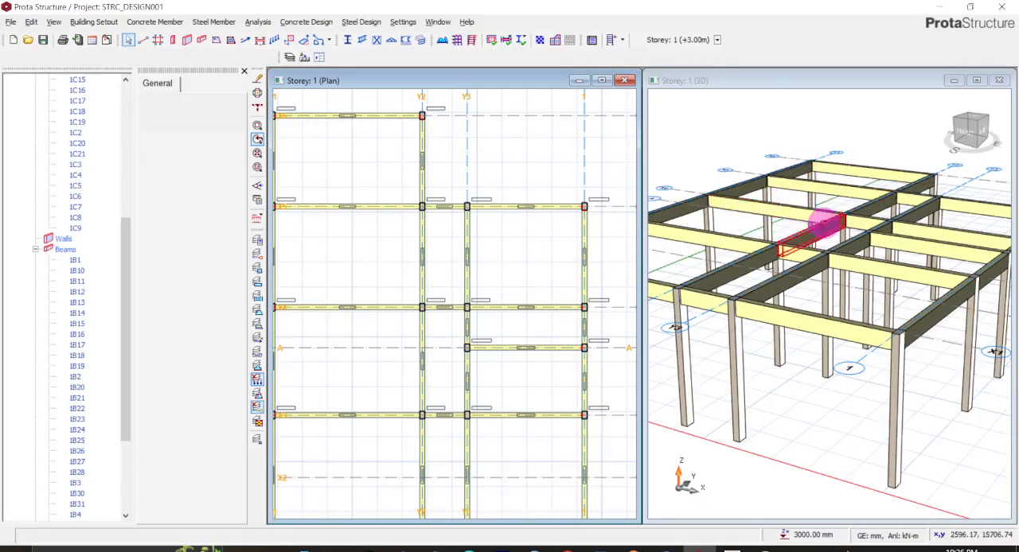
{"action": "scroll", "coordinate": [450, 178], "scroll_direction": "down", "scroll_amount": 1}
{"action": "scroll", "coordinate": [371, 162], "scroll_direction": "up", "scroll_amount": 2}
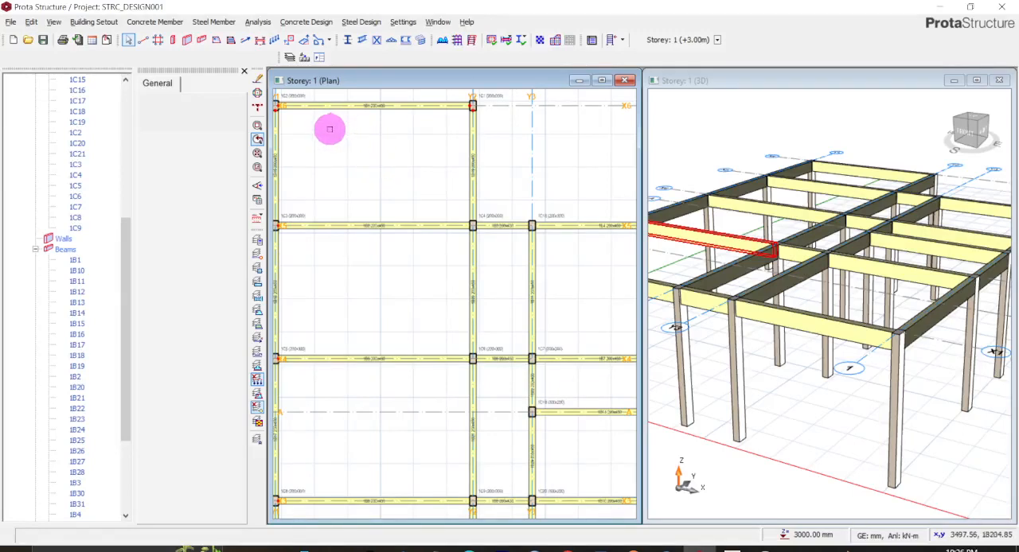
{"action": "scroll", "coordinate": [328, 130], "scroll_direction": "down", "scroll_amount": 1}
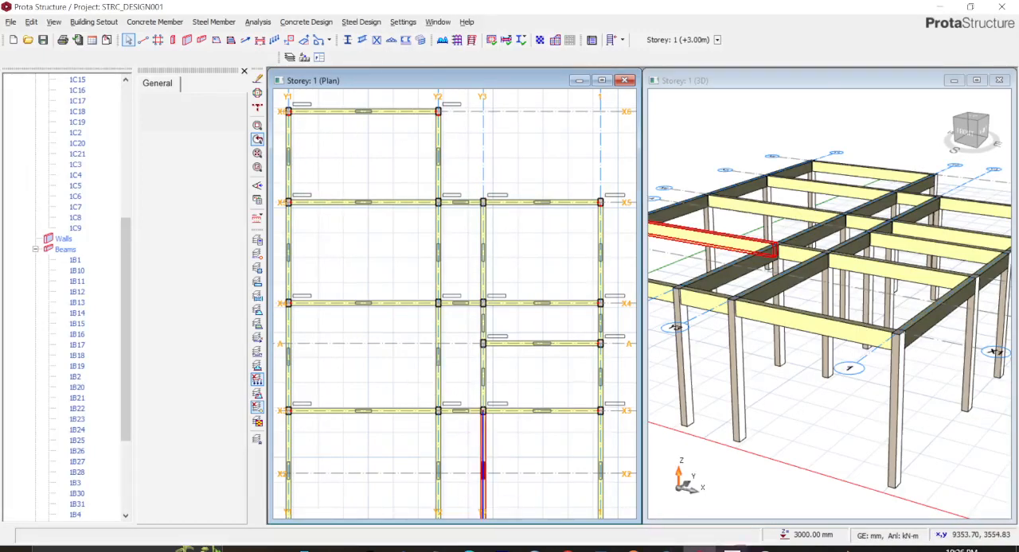
- Switch to DHAG JAR 2.dwg in AutoCAD and examine the wall between the balcony and the master bedroom
{"action": "left_click", "coordinate": [733, 548]}
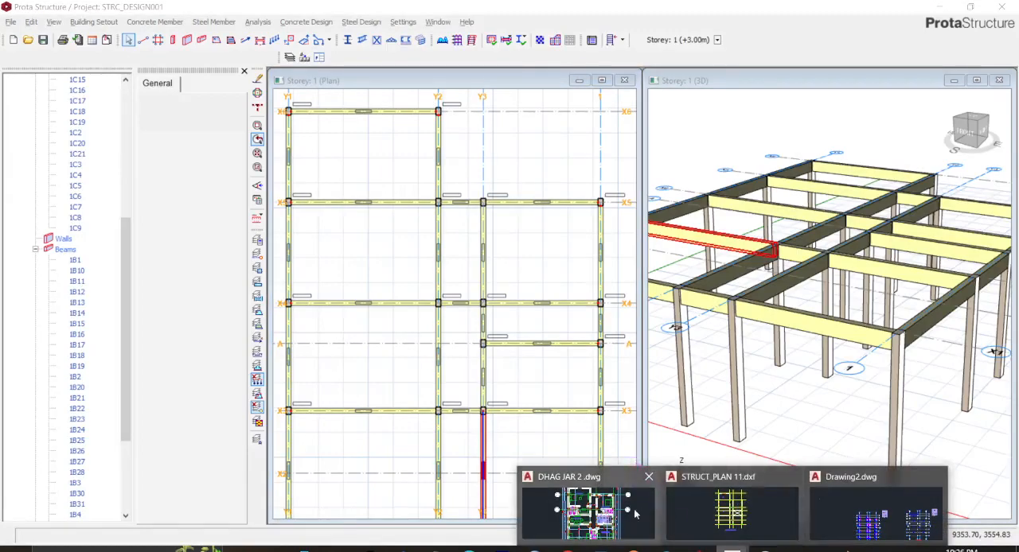
{"action": "left_click", "coordinate": [585, 509]}
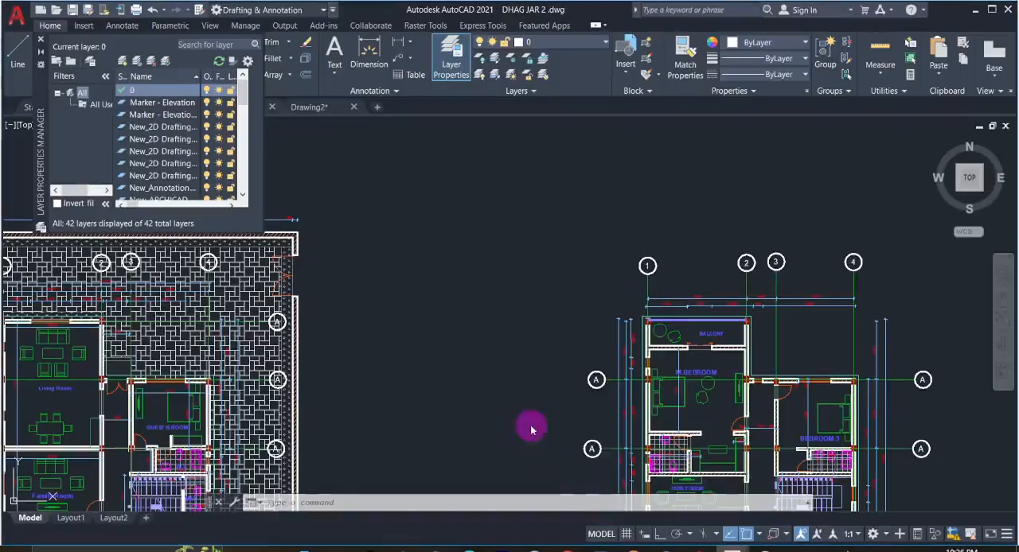
{"action": "scroll", "coordinate": [708, 386], "scroll_direction": "up", "scroll_amount": 2}
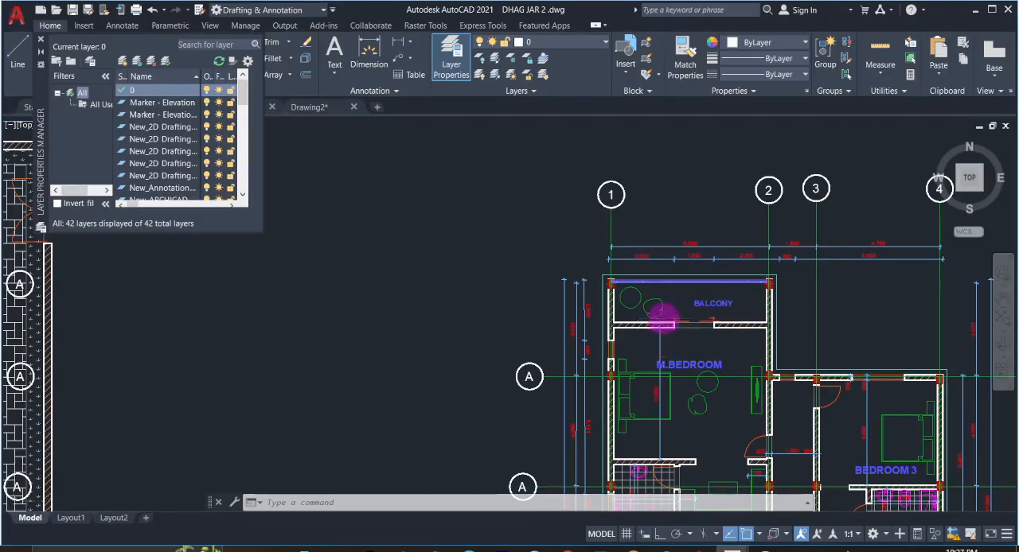
{"action": "scroll", "coordinate": [661, 320], "scroll_direction": "up", "scroll_amount": 4}
{"action": "scroll", "coordinate": [663, 325], "scroll_direction": "down", "scroll_amount": 2}
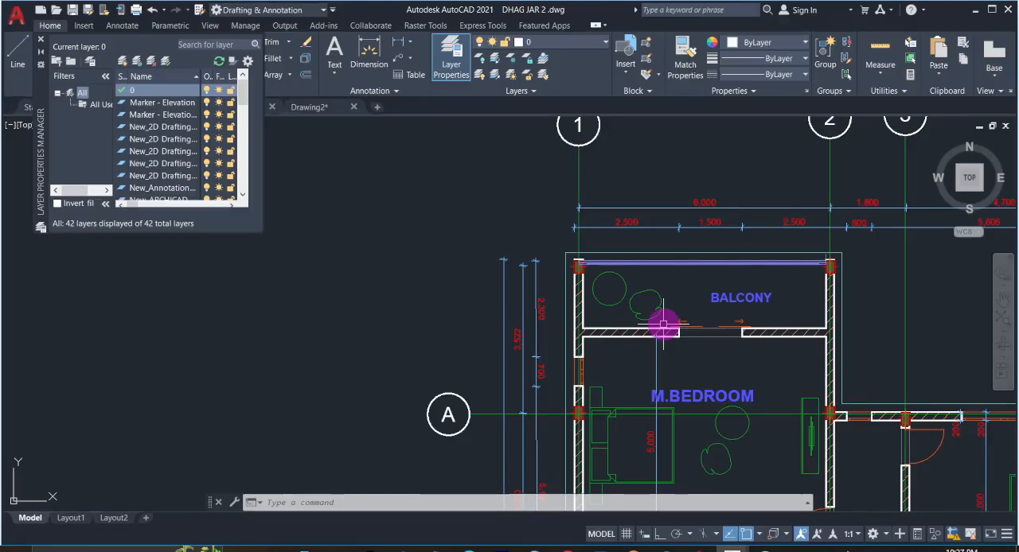
{"action": "scroll", "coordinate": [661, 322], "scroll_direction": "down", "scroll_amount": 4}
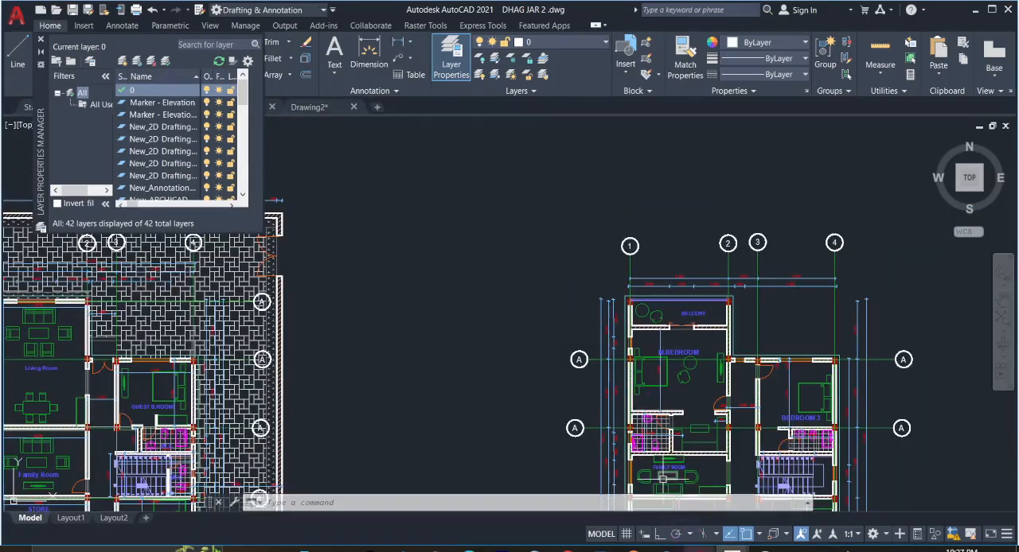
- Switch back to ProtaStructure and examine the plan bay between axes X5–X6 and Y1–Y2
{"action": "left_click", "coordinate": [694, 549]}
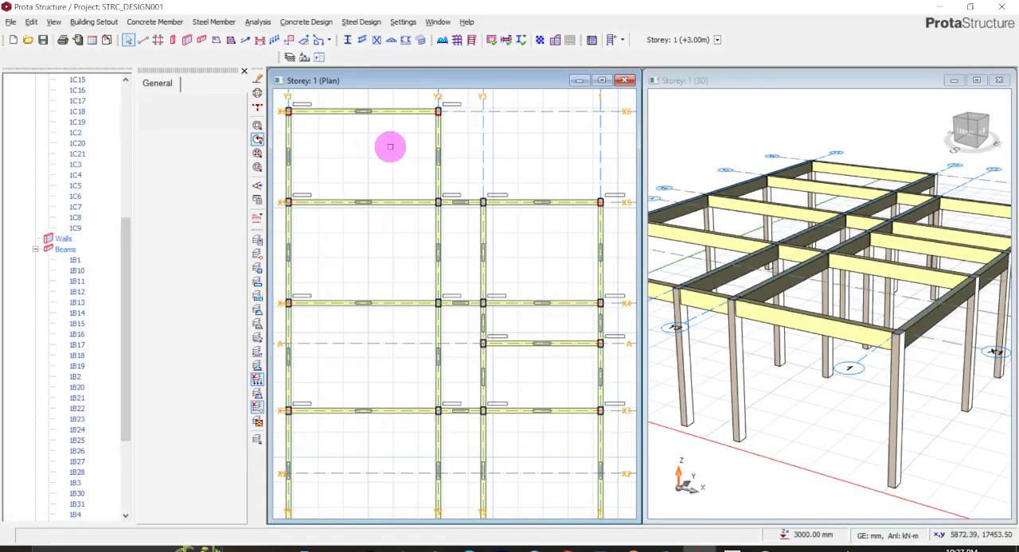
{"action": "middle_click_drag", "start_coordinate": [394, 150], "coordinate": [460, 204]}
{"action": "scroll", "coordinate": [461, 200], "scroll_direction": "down", "scroll_amount": 2}
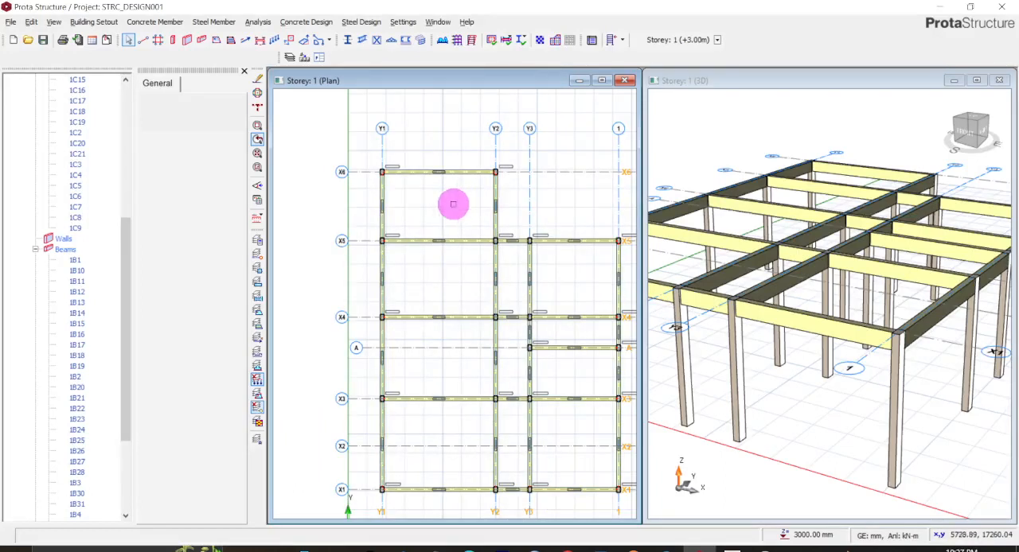
{"action": "scroll", "coordinate": [453, 204], "scroll_direction": "up", "scroll_amount": 1}
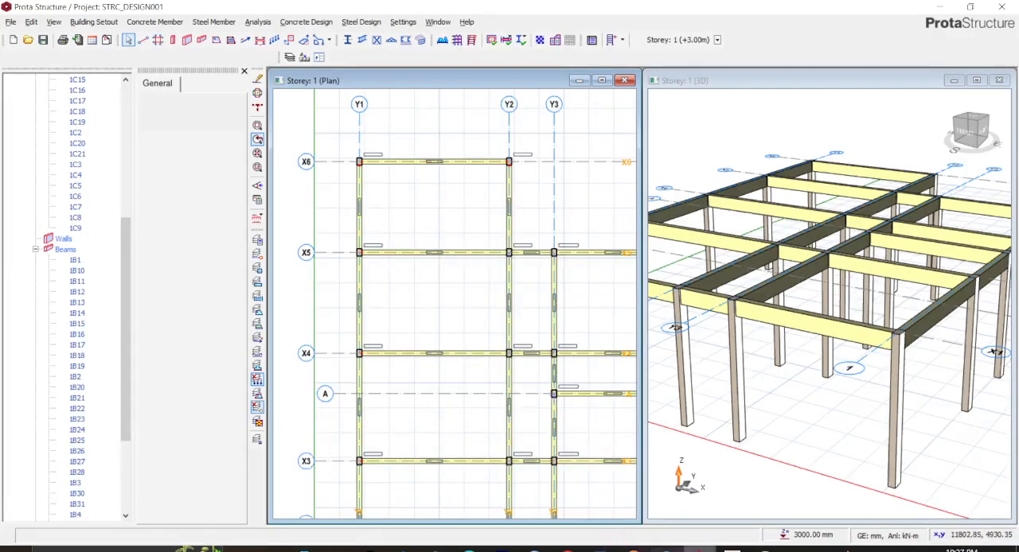
{"action": "mouse_move", "coordinate": [698, 547]}
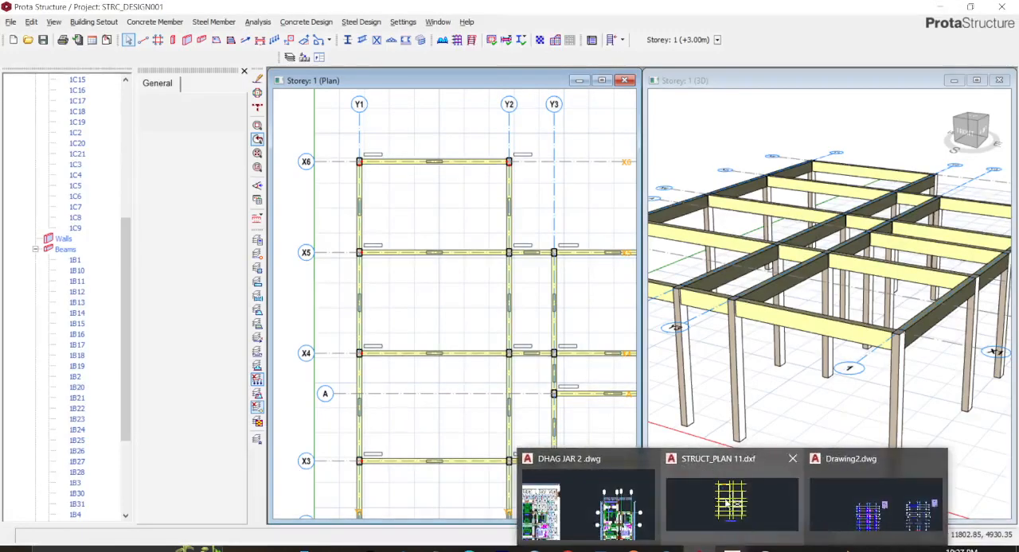
- Return to DHAG JAR 2.dwg, dismiss the license pop-up and examine where the balcony partition wall meets the side walls on axes 1 and 2
{"action": "left_click", "coordinate": [587, 503]}
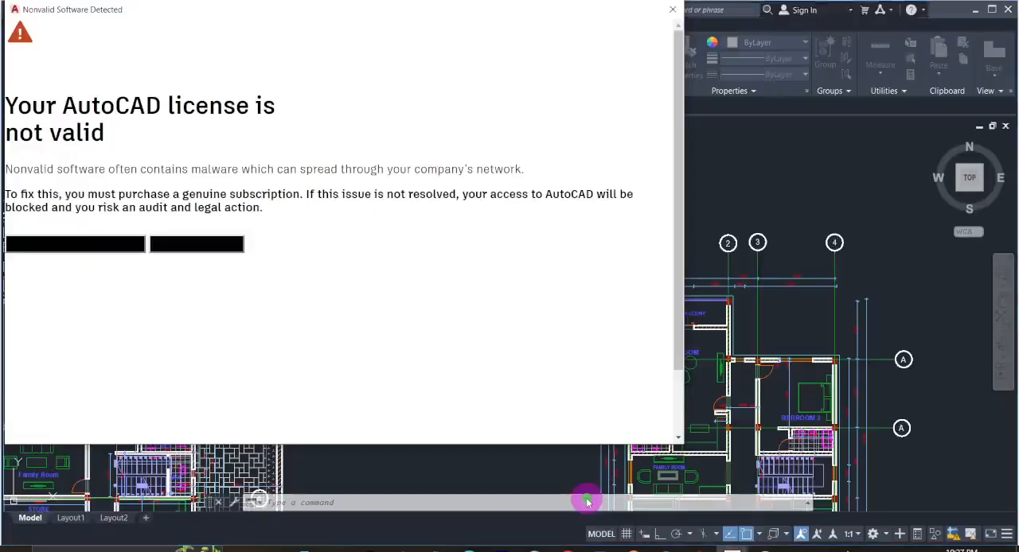
{"action": "left_click", "coordinate": [676, 10]}
{"action": "scroll", "coordinate": [656, 350], "scroll_direction": "up", "scroll_amount": 3}
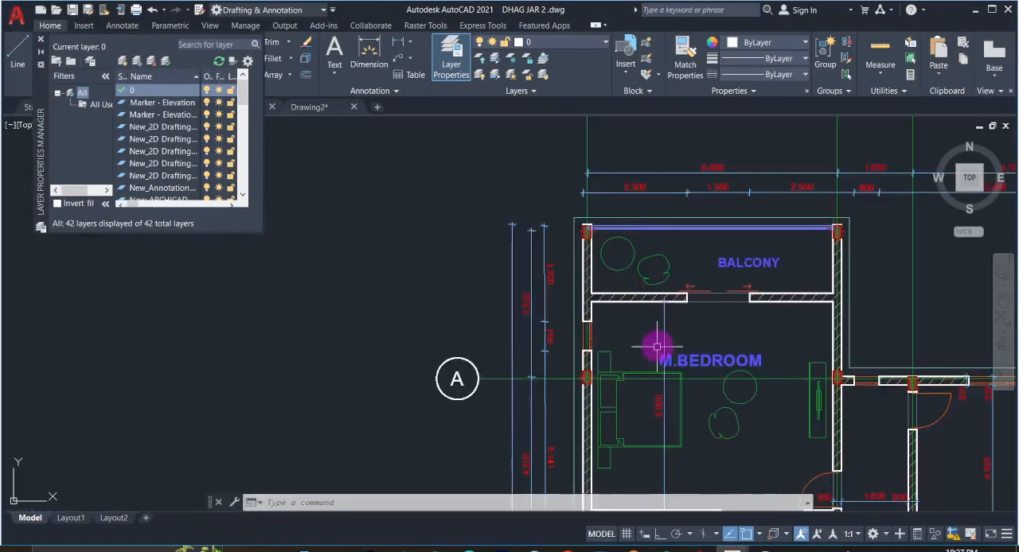
{"action": "scroll", "coordinate": [588, 300], "scroll_direction": "up", "scroll_amount": 5}
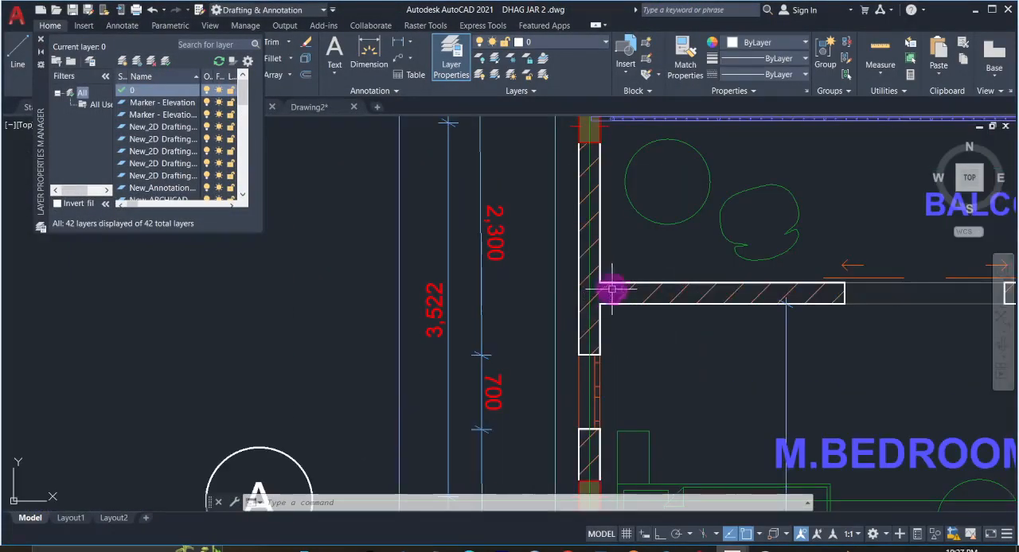
{"action": "scroll", "coordinate": [621, 296], "scroll_direction": "up", "scroll_amount": 1}
{"action": "scroll", "coordinate": [716, 297], "scroll_direction": "down", "scroll_amount": 1}
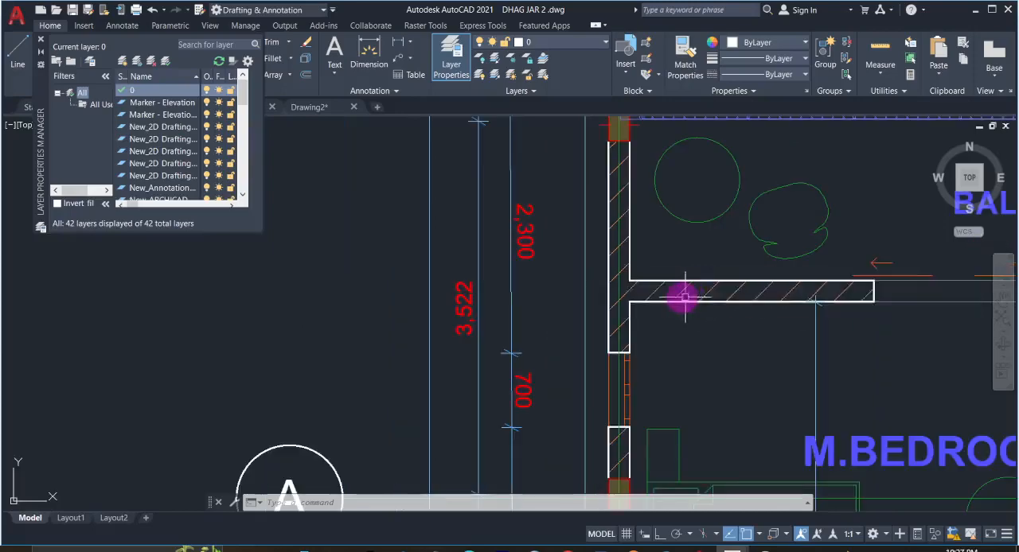
{"action": "scroll", "coordinate": [789, 295], "scroll_direction": "down", "scroll_amount": 2}
{"action": "middle_click_drag", "start_coordinate": [640, 319], "coordinate": [630, 323]}
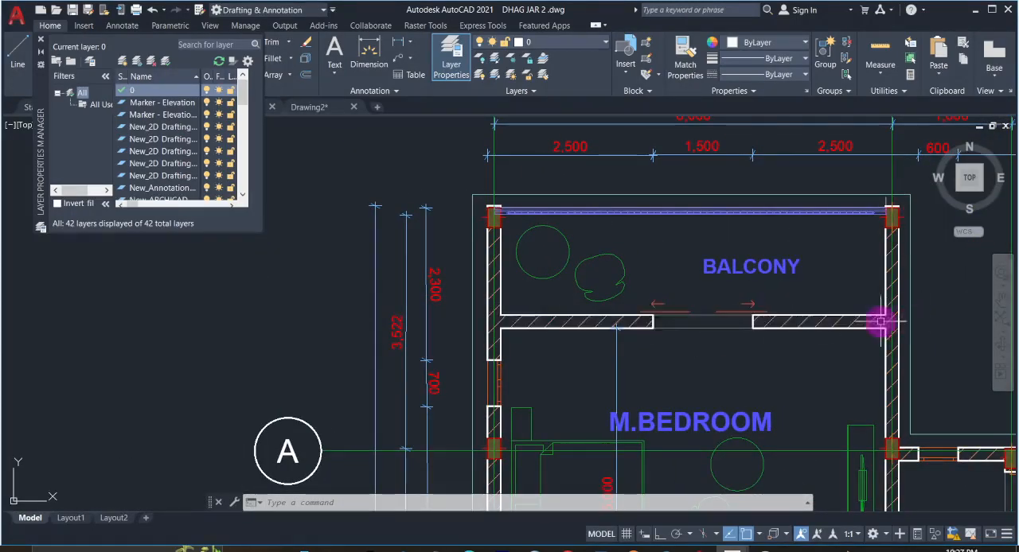
{"action": "scroll", "coordinate": [828, 323], "scroll_direction": "up", "scroll_amount": 2}
{"action": "scroll", "coordinate": [828, 323], "scroll_direction": "down", "scroll_amount": 2}
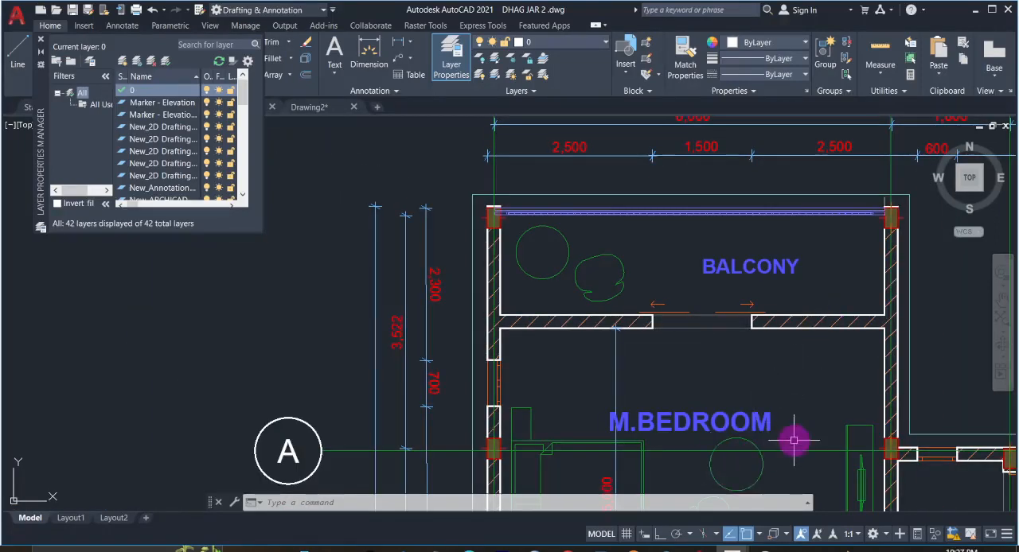
- Copy grid axis A onto the wall between the balcony and master bedroom, and check its distance from the balcony's outer edge
{"action": "left_click", "coordinate": [792, 451]}
{"action": "right_click", "coordinate": [791, 451]}
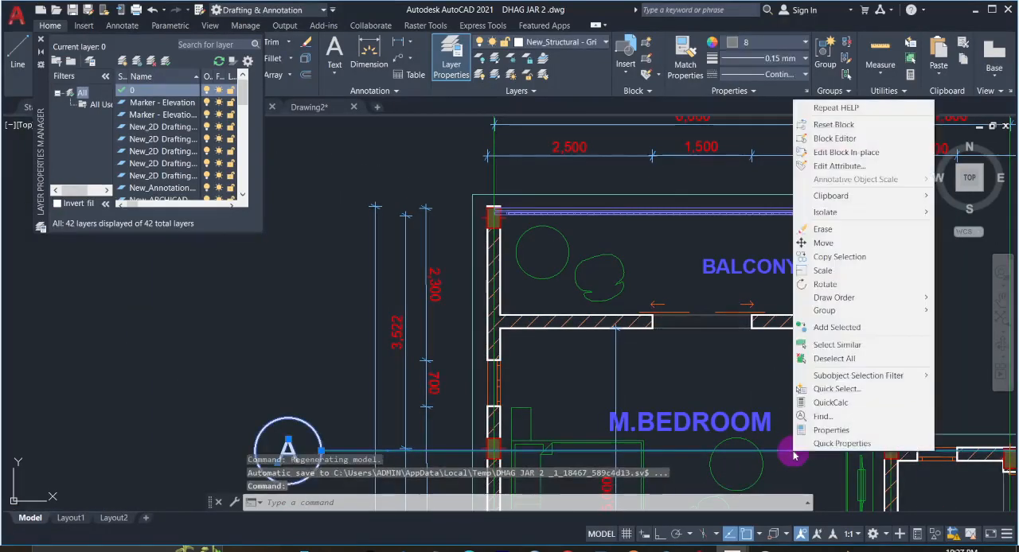
{"action": "left_click", "coordinate": [824, 257]}
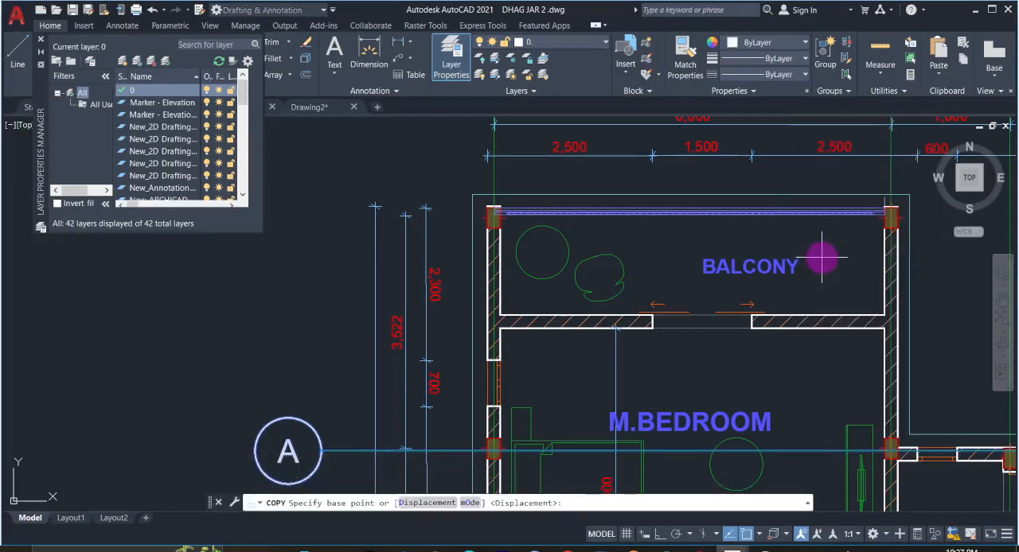
{"action": "left_click", "coordinate": [916, 458]}
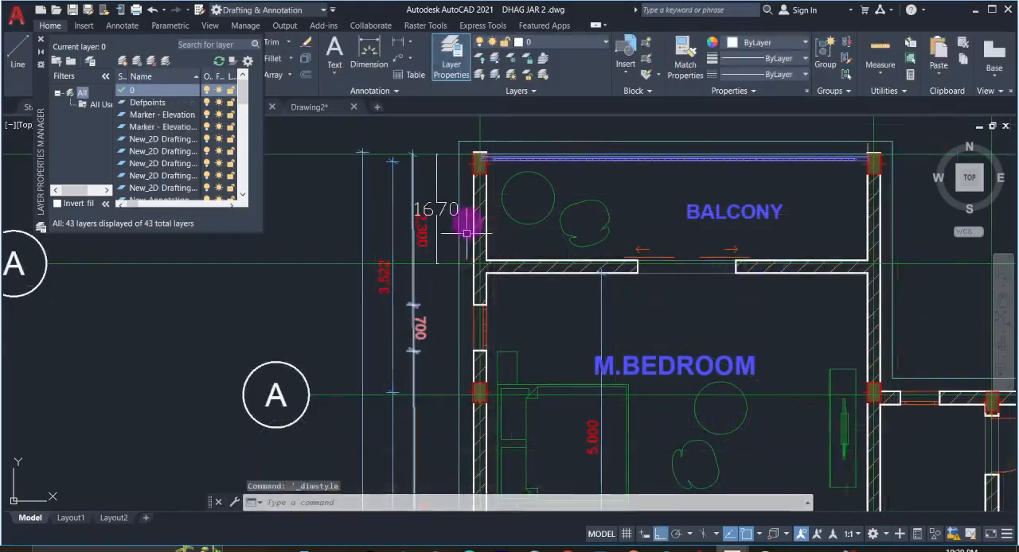
{"action": "scroll", "coordinate": [434, 212], "scroll_direction": "up", "scroll_amount": 5}
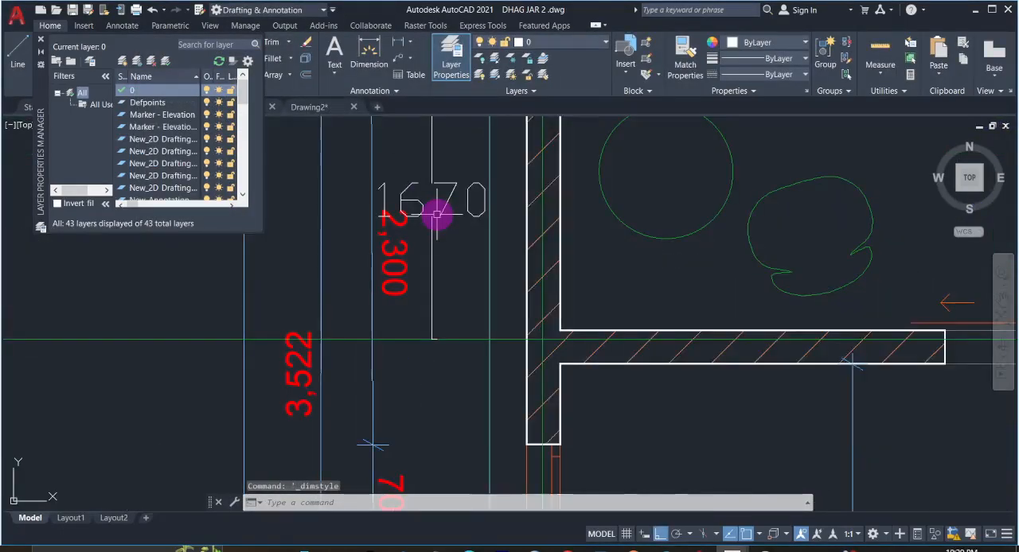
{"action": "scroll", "coordinate": [436, 214], "scroll_direction": "down", "scroll_amount": 2}
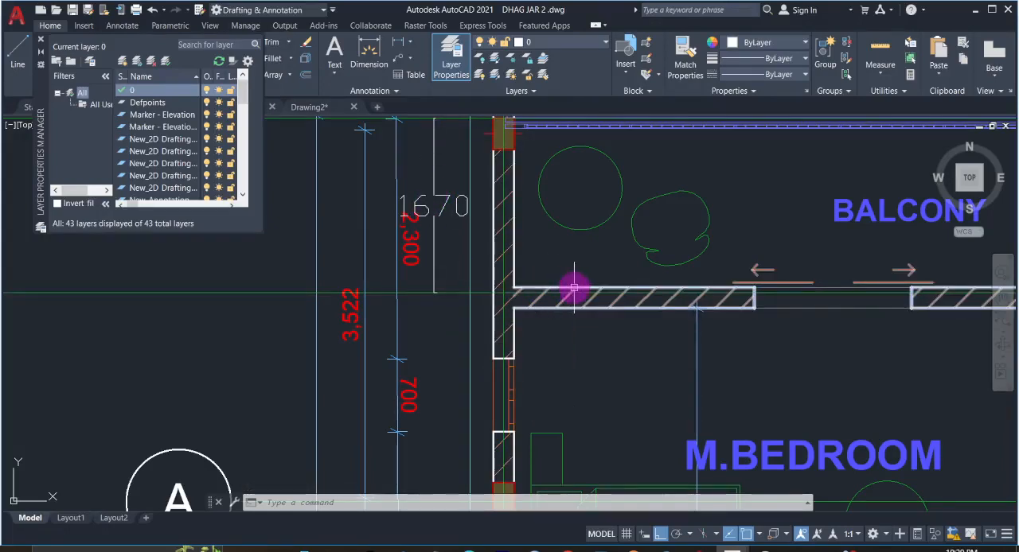
{"action": "scroll", "coordinate": [566, 287], "scroll_direction": "up", "scroll_amount": 2}
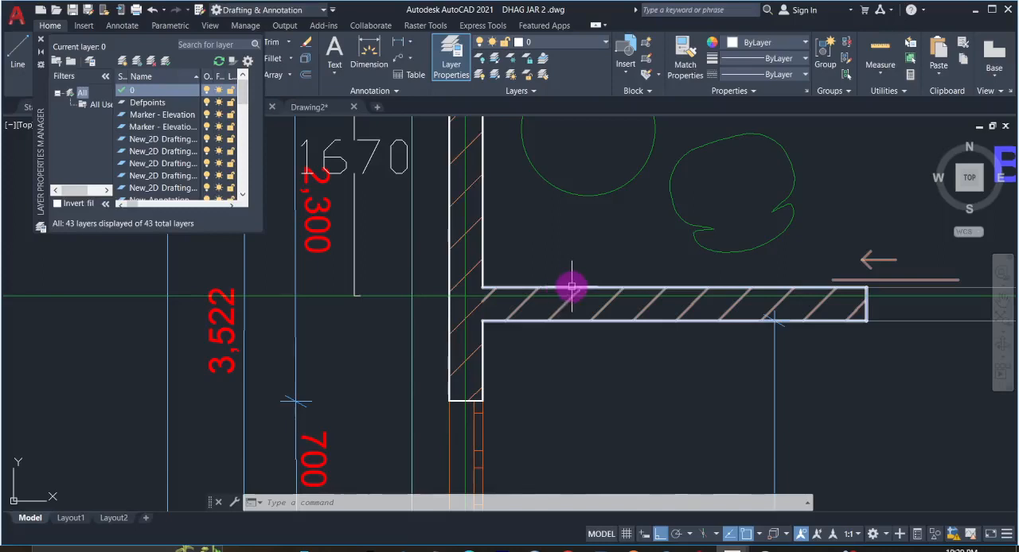
{"action": "scroll", "coordinate": [570, 230], "scroll_direction": "down", "scroll_amount": 2}
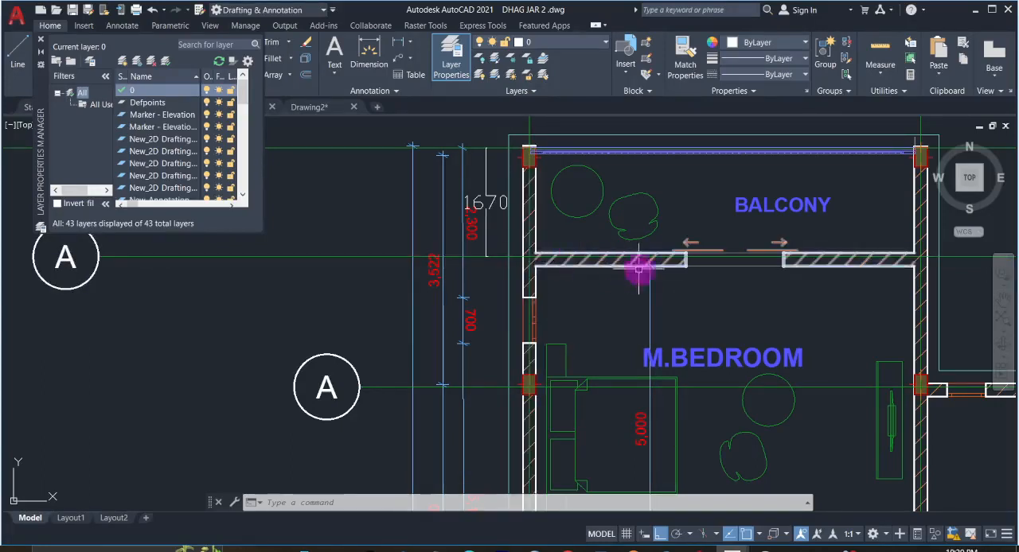
- Switch to ProtaStructure and offset axis X5 by 2000 mm towards axis X6
{"action": "left_click", "coordinate": [657, 532]}
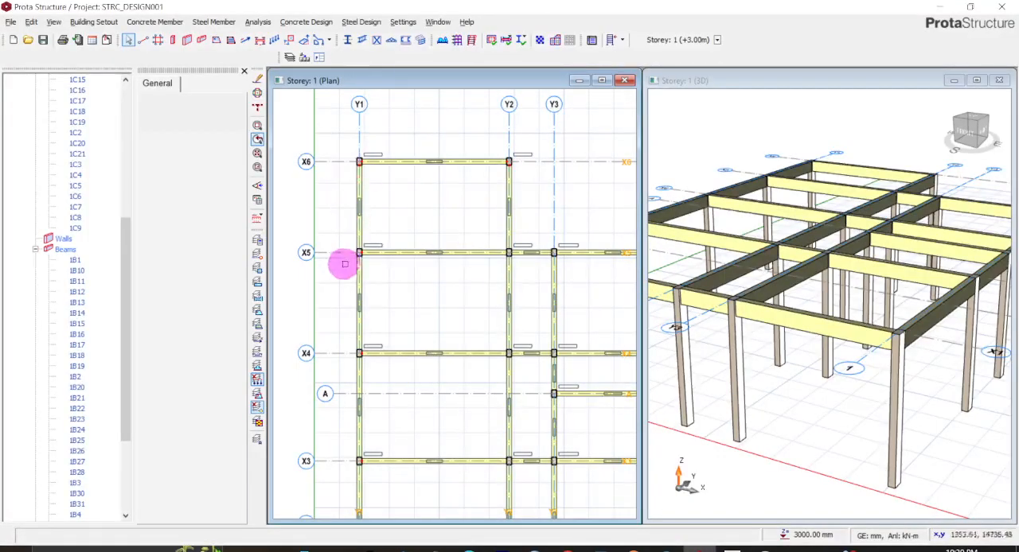
{"action": "left_click", "coordinate": [337, 252]}
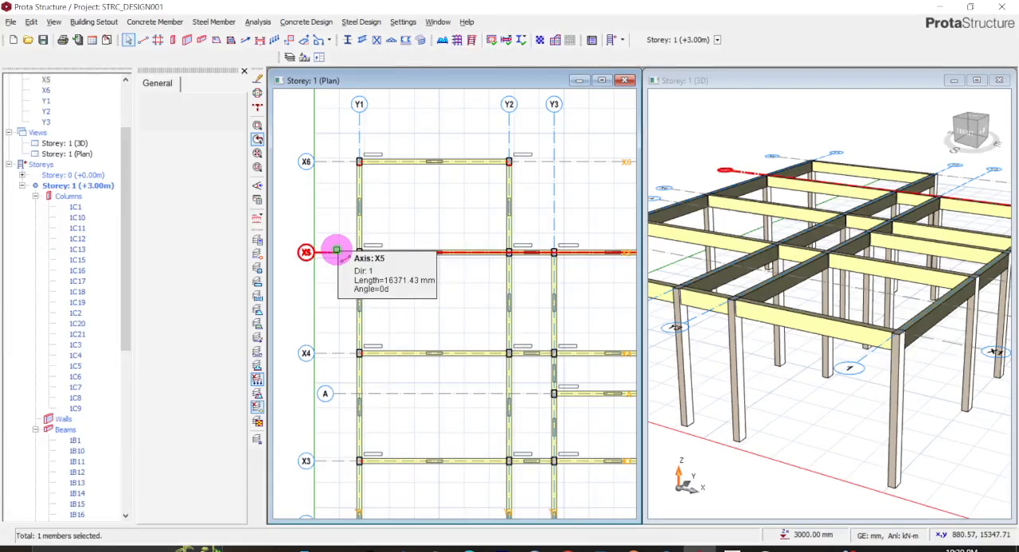
{"action": "right_click", "coordinate": [337, 252]}
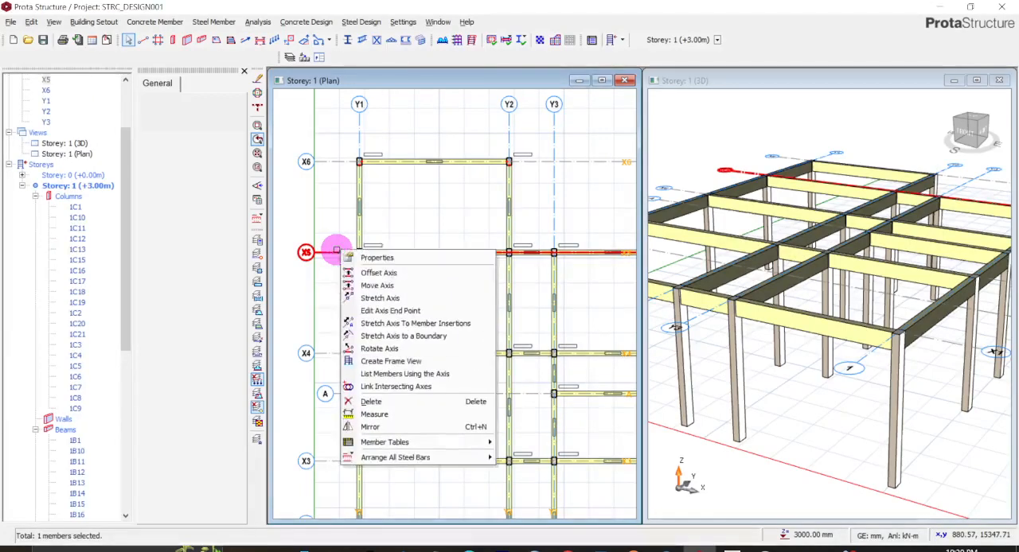
{"action": "left_click", "coordinate": [382, 273]}
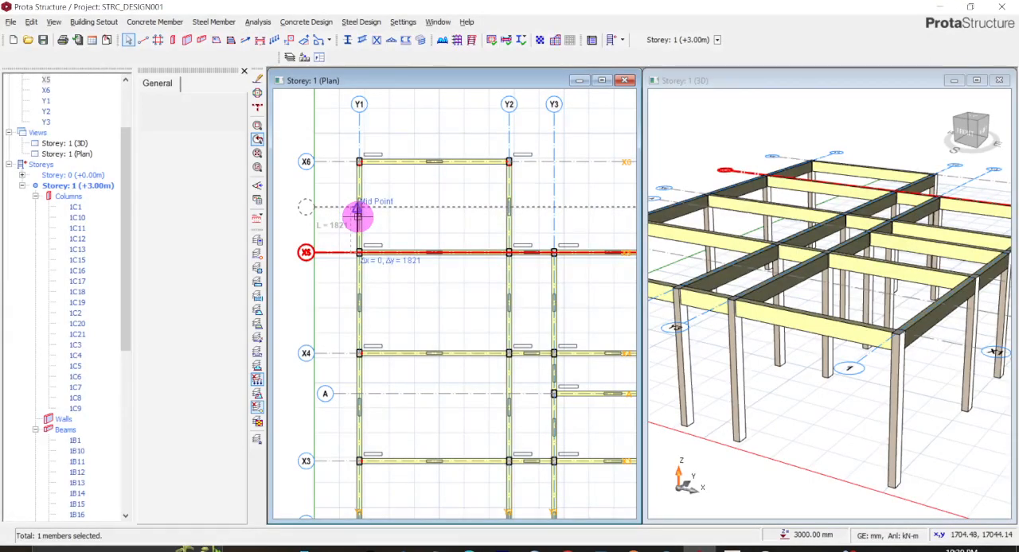
{"action": "key", "text": "Tab"}
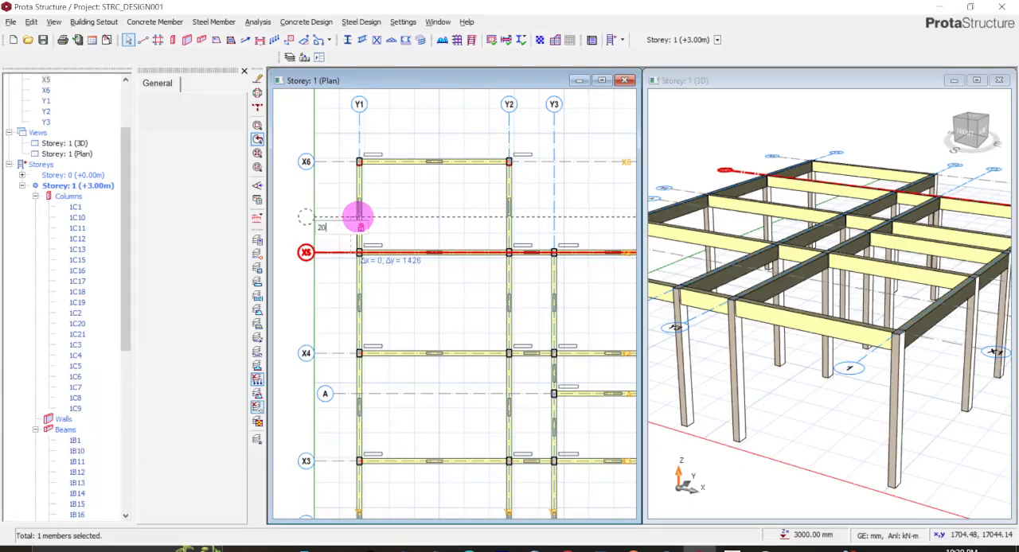
{"action": "left_click", "coordinate": [358, 216]}
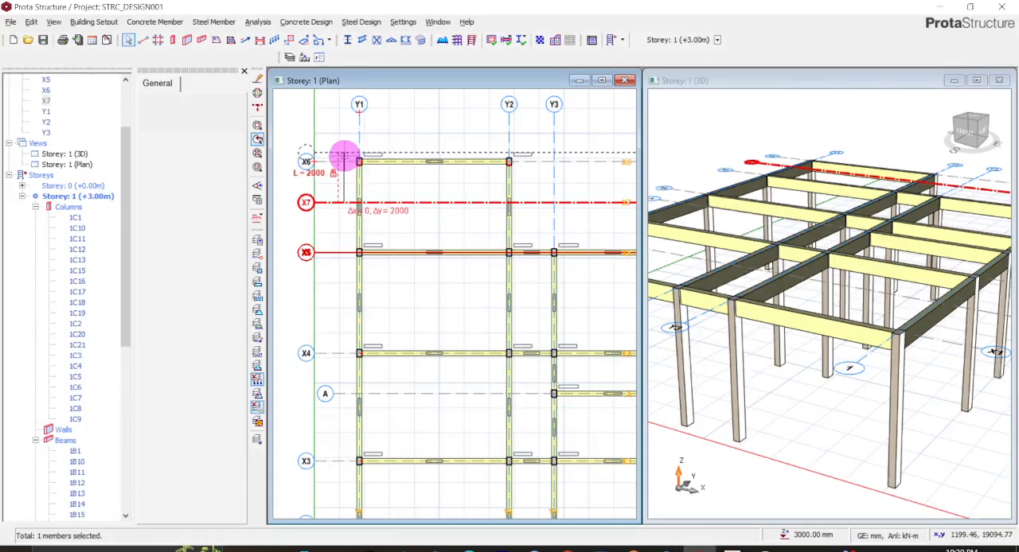
{"action": "left_click", "coordinate": [344, 156]}
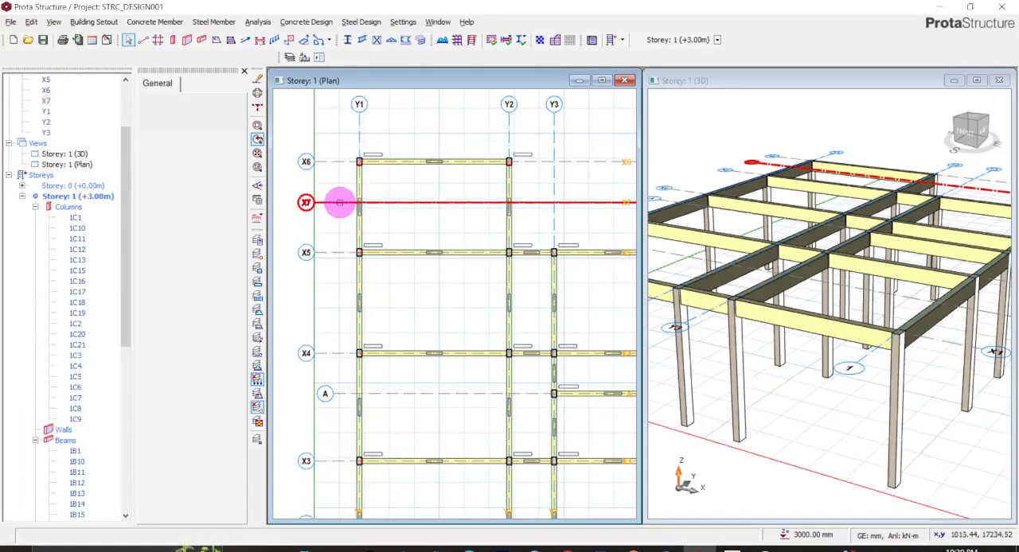
- Offset axis X7 by 2000 mm past axis X6
{"action": "right_click", "coordinate": [339, 202]}
{"action": "left_click", "coordinate": [370, 225]}
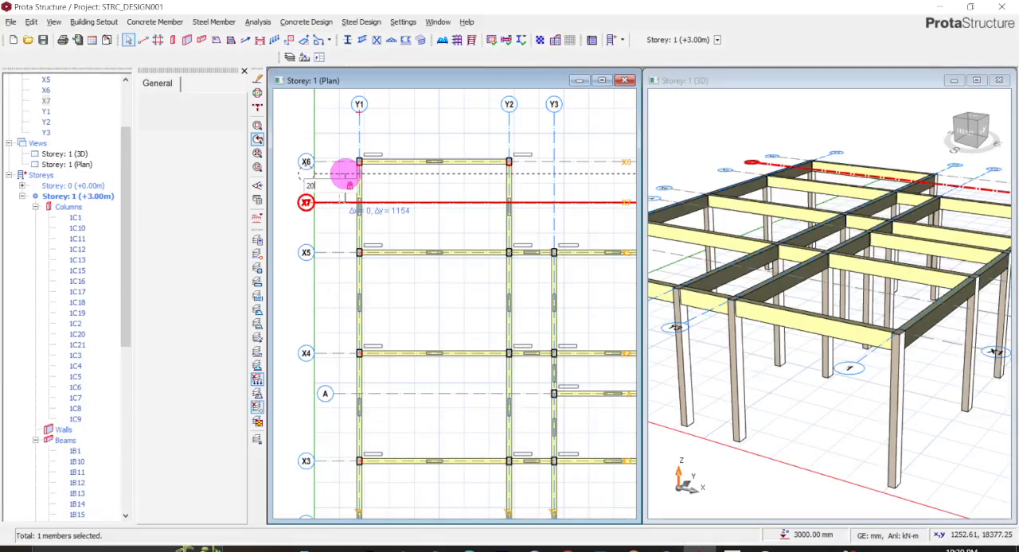
{"action": "key", "text": "Return"}
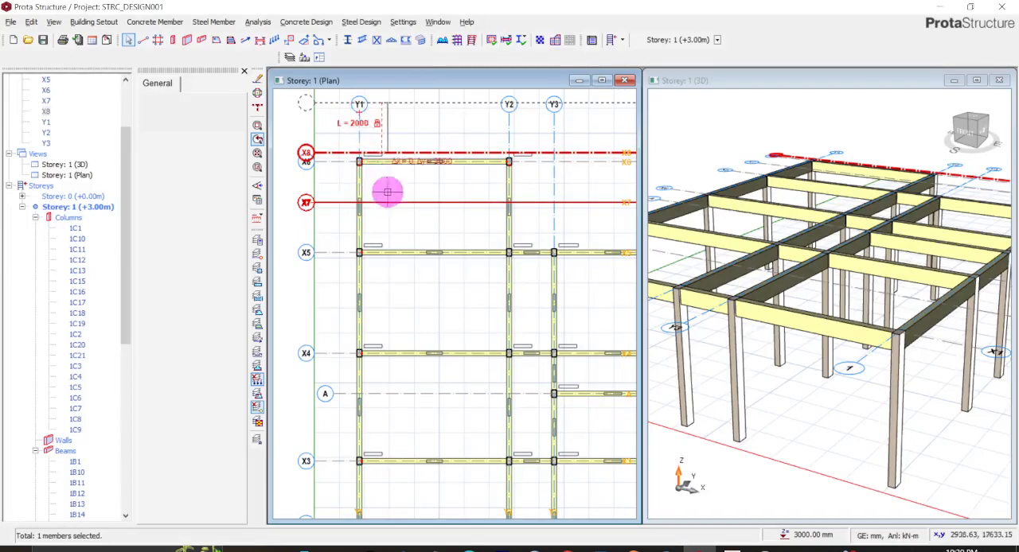
{"action": "scroll", "coordinate": [359, 162], "scroll_direction": "up", "scroll_amount": 2}
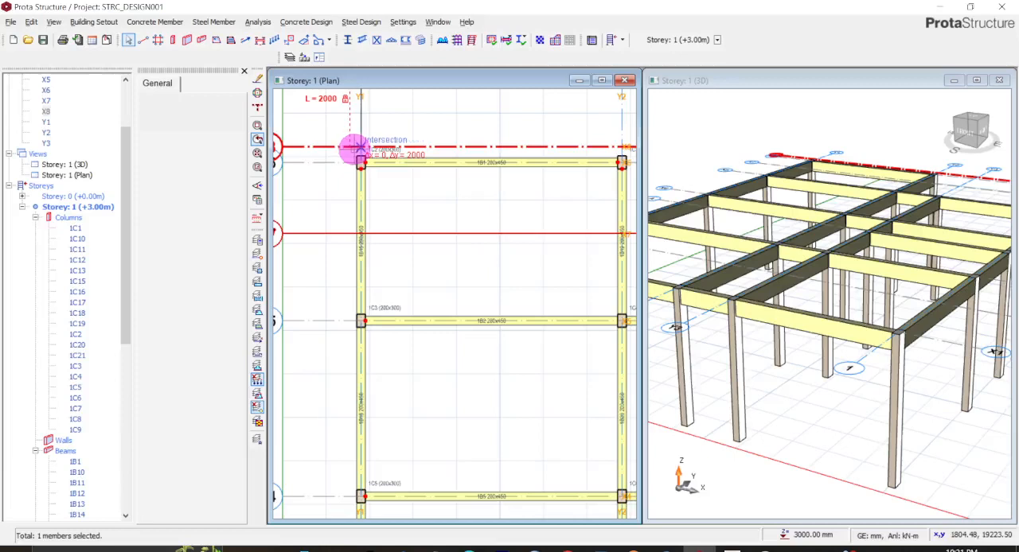
{"action": "key", "text": "Escape"}
- Try to offset axis X7 onto the intersection of axes X6 and Y1
{"action": "left_click", "coordinate": [379, 148]}
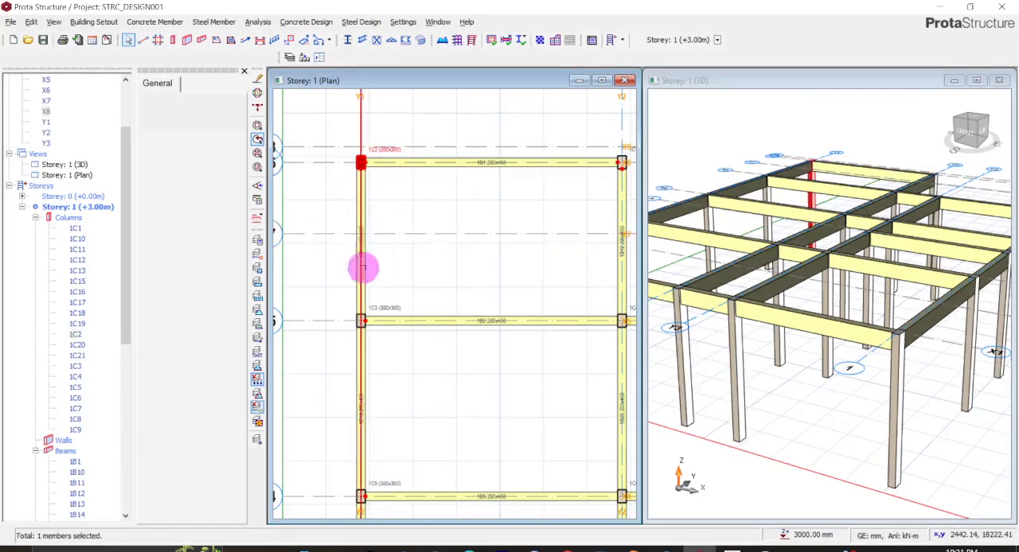
{"action": "right_click", "coordinate": [319, 233]}
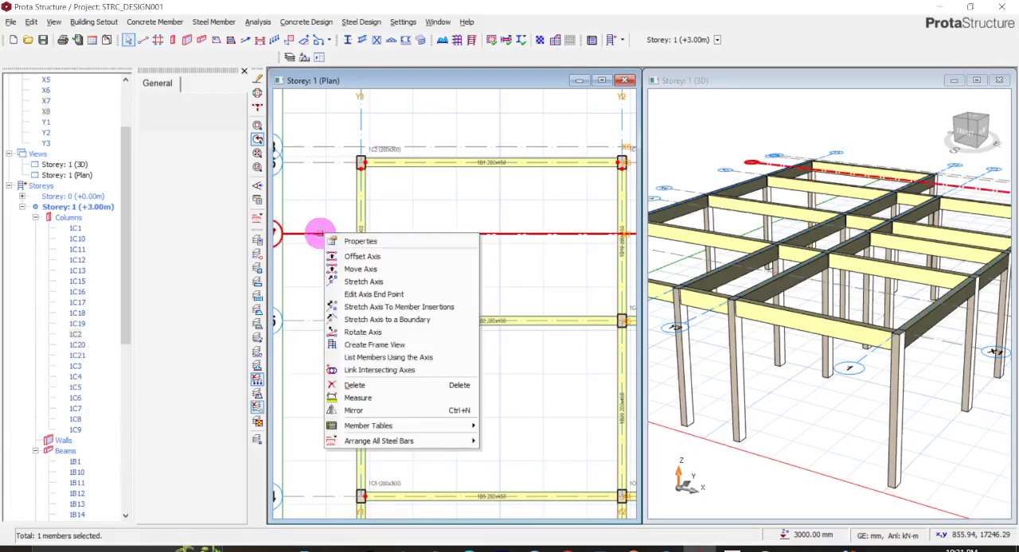
{"action": "left_click", "coordinate": [363, 256]}
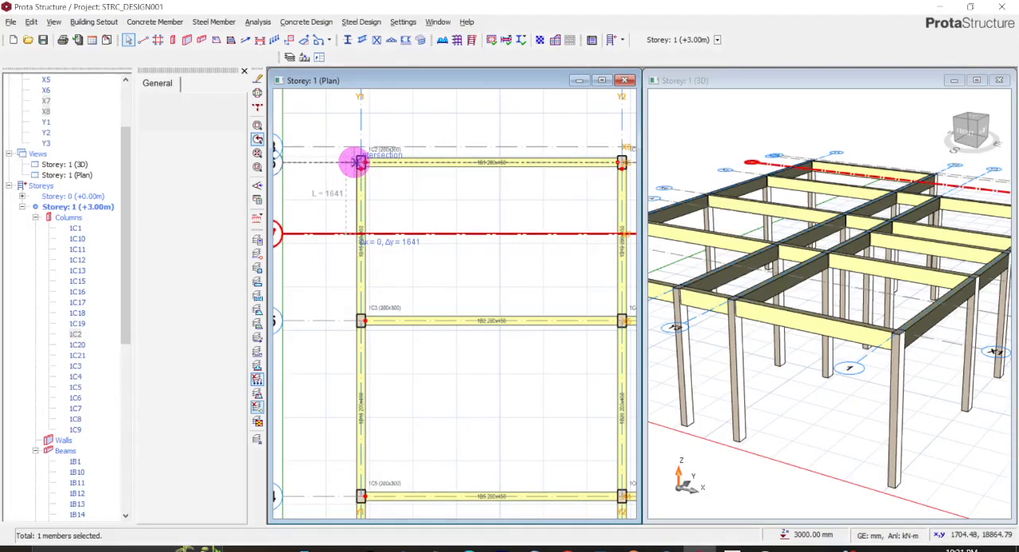
{"action": "left_click", "coordinate": [359, 161]}
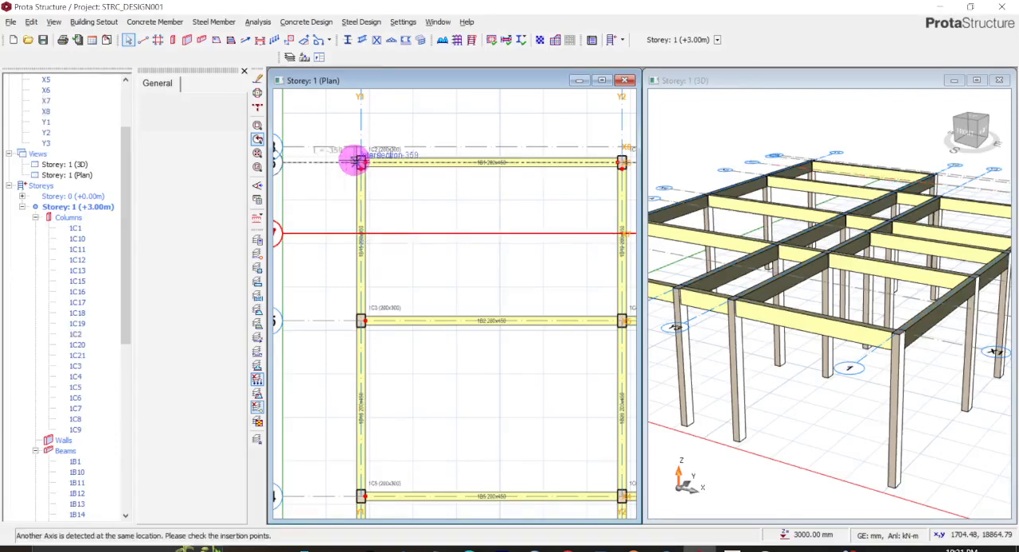
{"action": "scroll", "coordinate": [355, 198], "scroll_direction": "down", "scroll_amount": 1}
{"action": "scroll", "coordinate": [355, 198], "scroll_direction": "down", "scroll_amount": 1}
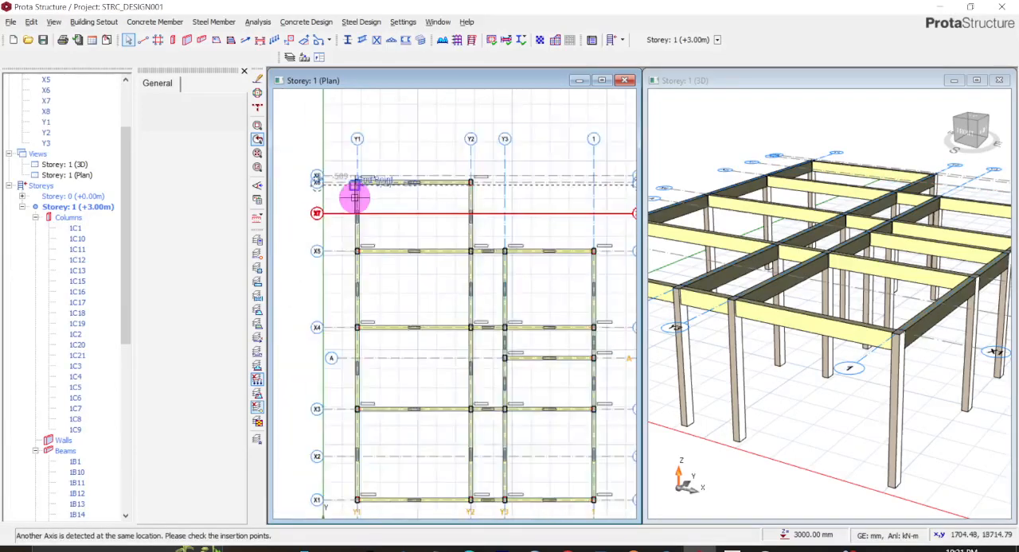
{"action": "scroll", "coordinate": [352, 196], "scroll_direction": "up", "scroll_amount": 2}
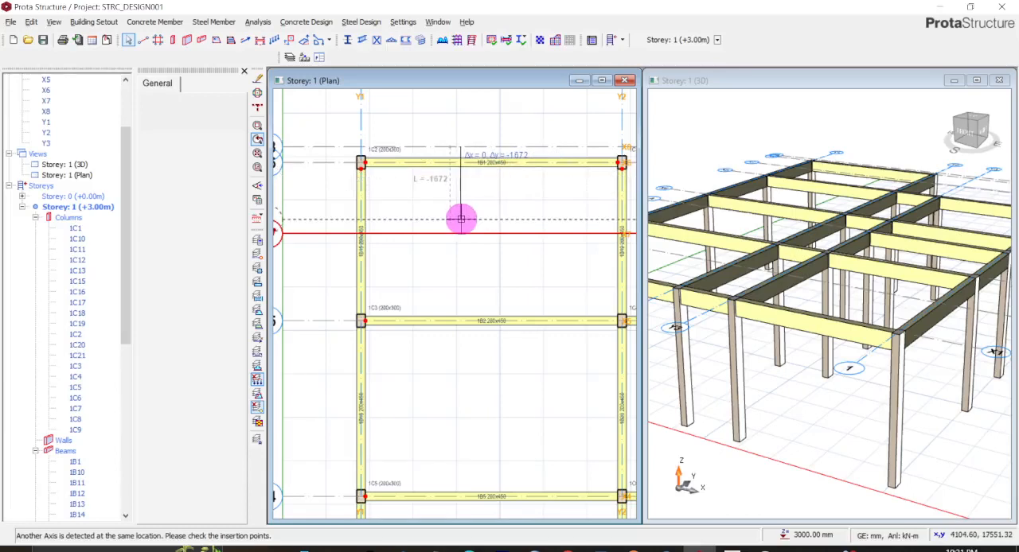
- Delete the surplus axis X8 just beyond axis X6
{"action": "left_click", "coordinate": [417, 150]}
{"action": "right_click", "coordinate": [416, 151]}
{"action": "left_click", "coordinate": [443, 303]}
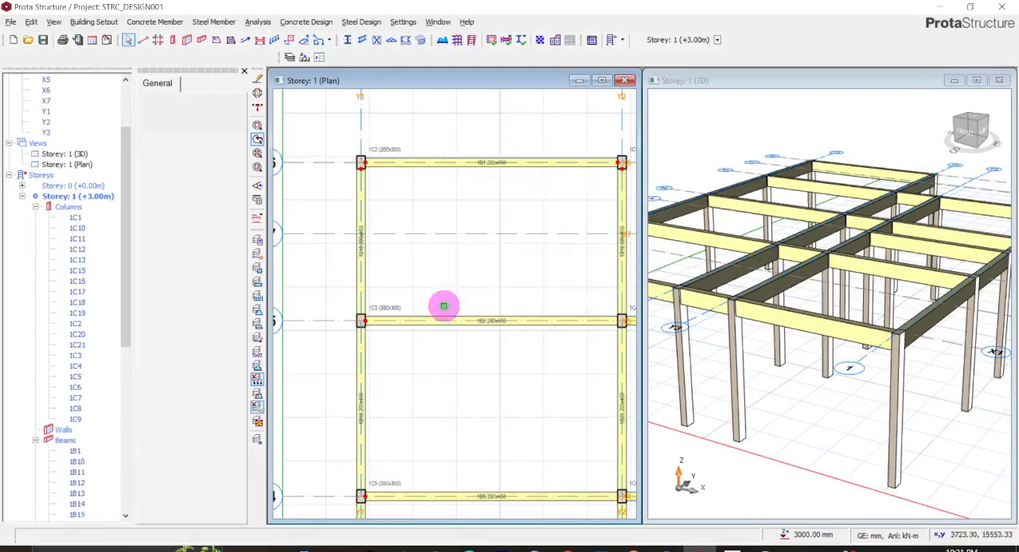
- Using the properties of column 1C2 (200x300), place columns where axis X7 crosses axes Y1 and Y2
{"action": "scroll", "coordinate": [379, 157], "scroll_direction": "up", "scroll_amount": 2}
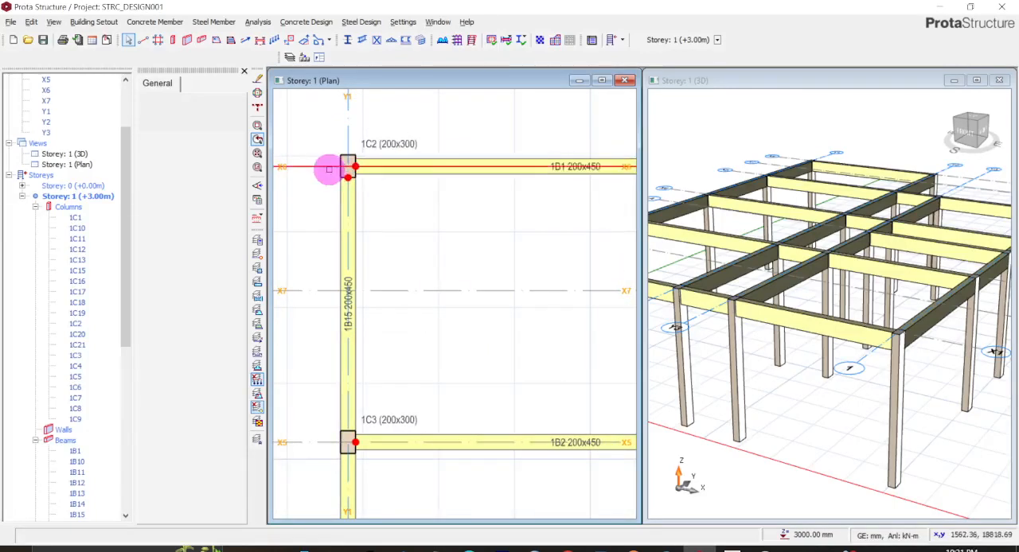
{"action": "scroll", "coordinate": [329, 169], "scroll_direction": "down", "scroll_amount": 3}
{"action": "scroll", "coordinate": [480, 183], "scroll_direction": "down", "scroll_amount": 2}
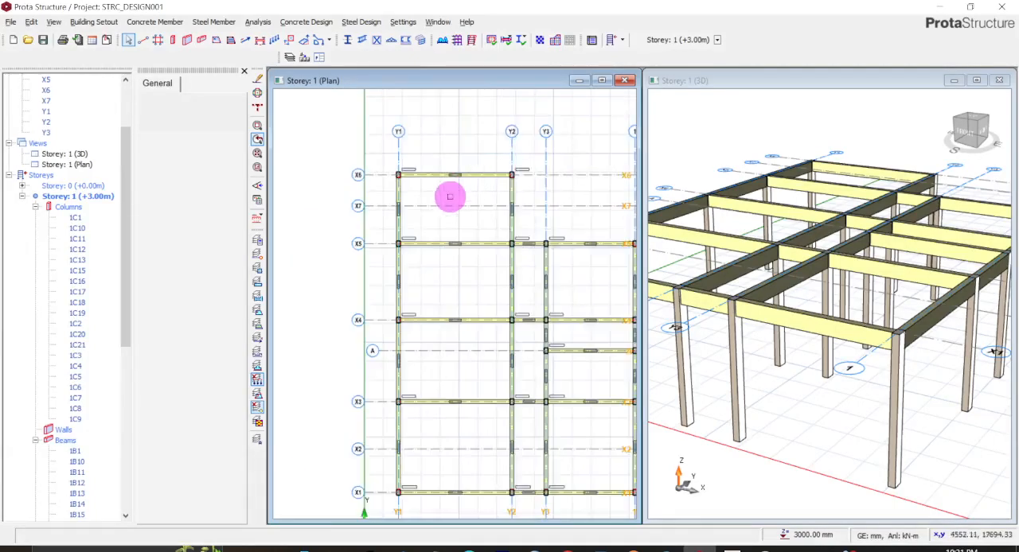
{"action": "scroll", "coordinate": [449, 196], "scroll_direction": "up", "scroll_amount": 1}
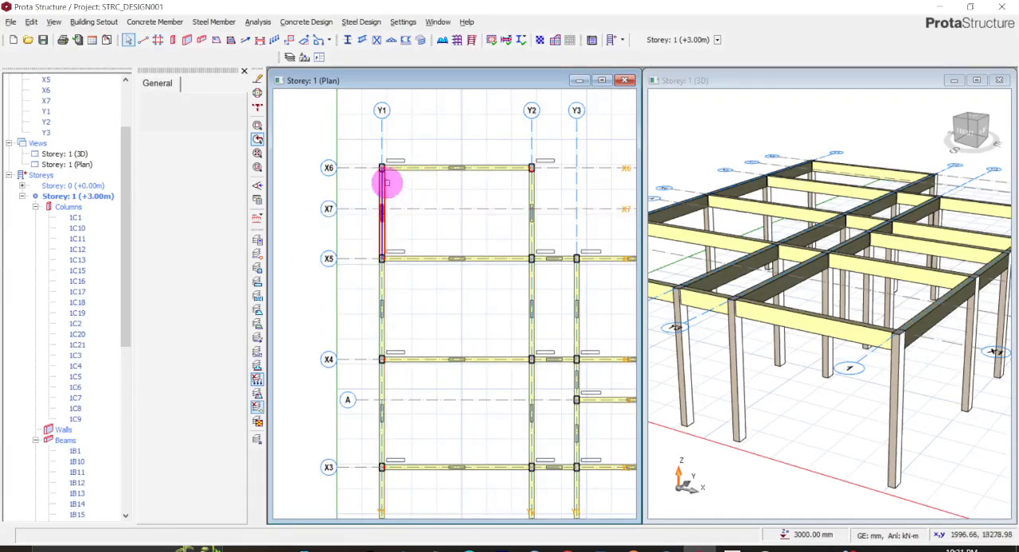
{"action": "scroll", "coordinate": [391, 216], "scroll_direction": "up", "scroll_amount": 2}
{"action": "scroll", "coordinate": [391, 207], "scroll_direction": "down", "scroll_amount": 2}
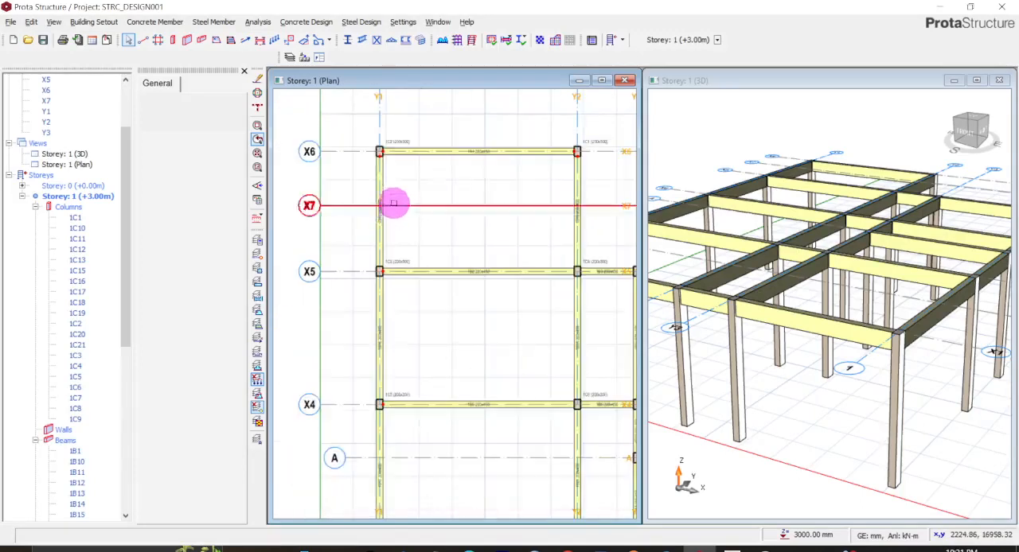
{"action": "scroll", "coordinate": [380, 155], "scroll_direction": "up", "scroll_amount": 1}
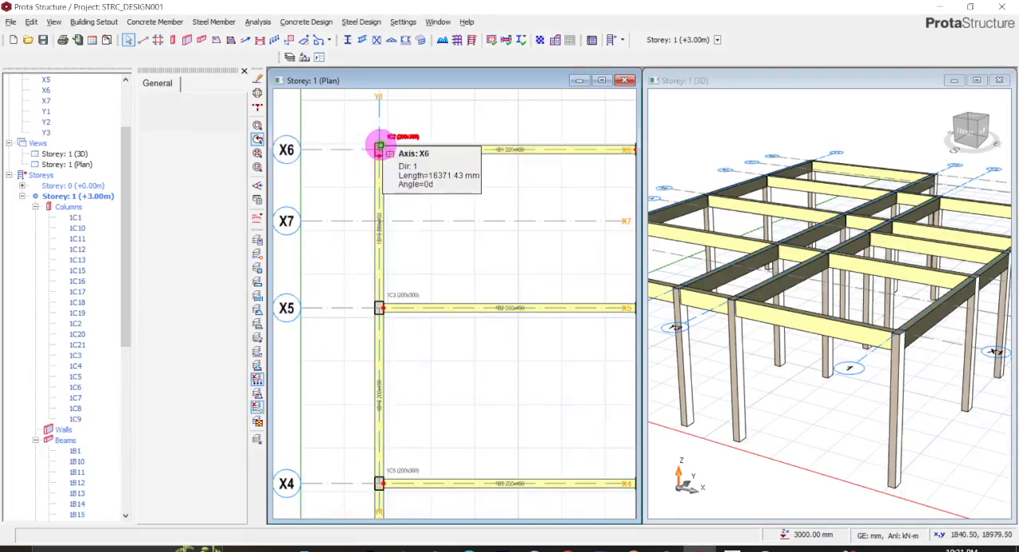
{"action": "right_click", "coordinate": [380, 148]}
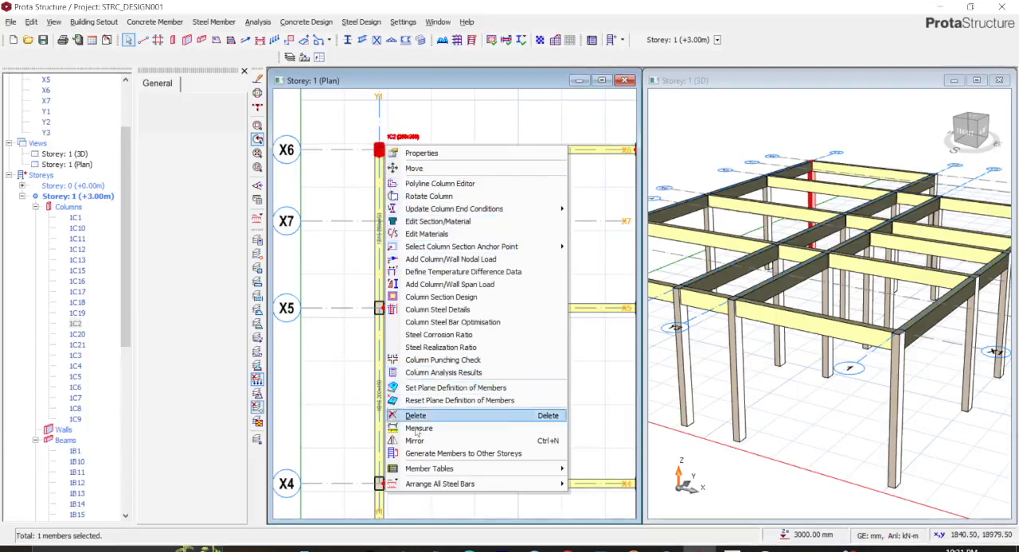
{"action": "left_click", "coordinate": [422, 153]}
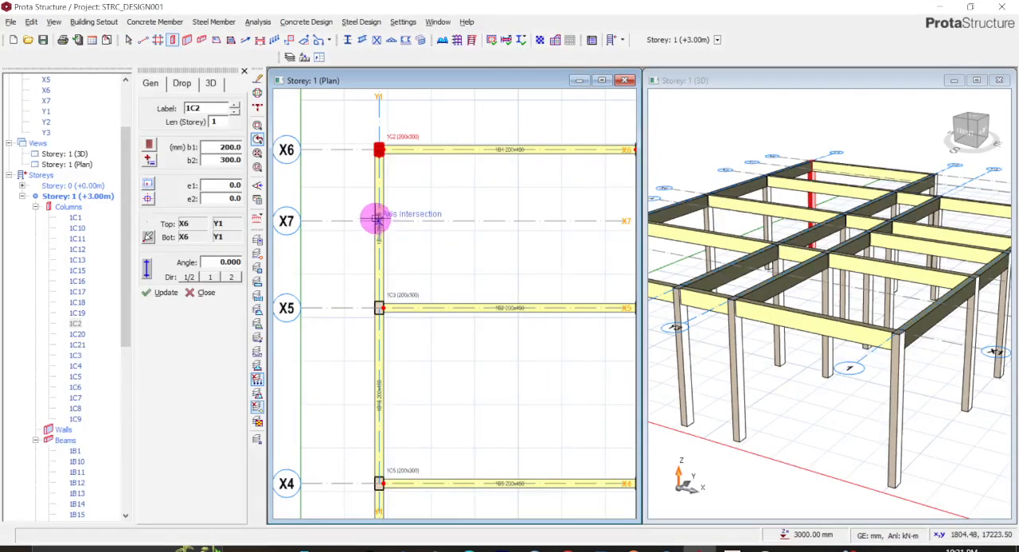
{"action": "left_click", "coordinate": [377, 220]}
{"action": "scroll", "coordinate": [457, 243], "scroll_direction": "down", "scroll_amount": 2}
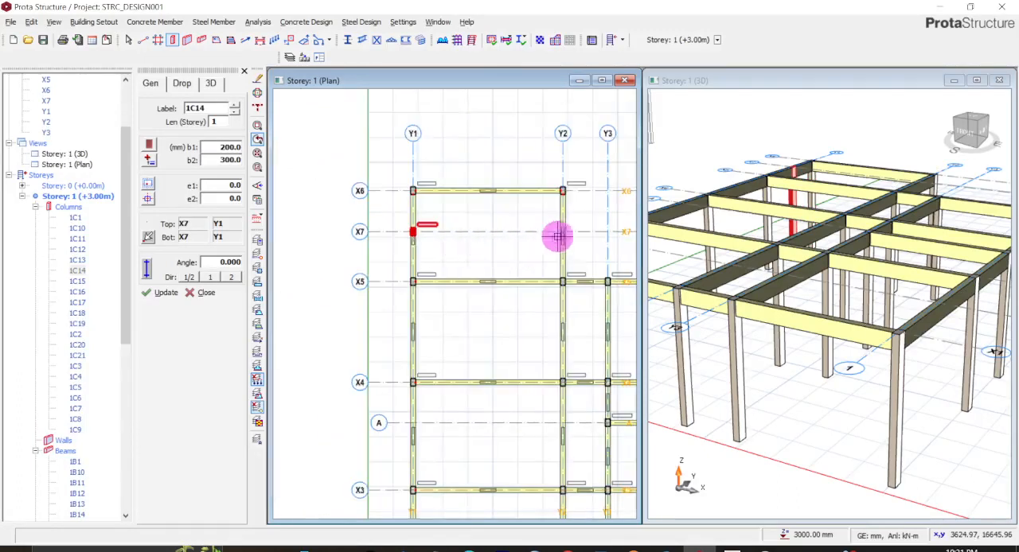
{"action": "scroll", "coordinate": [561, 232], "scroll_direction": "up", "scroll_amount": 2}
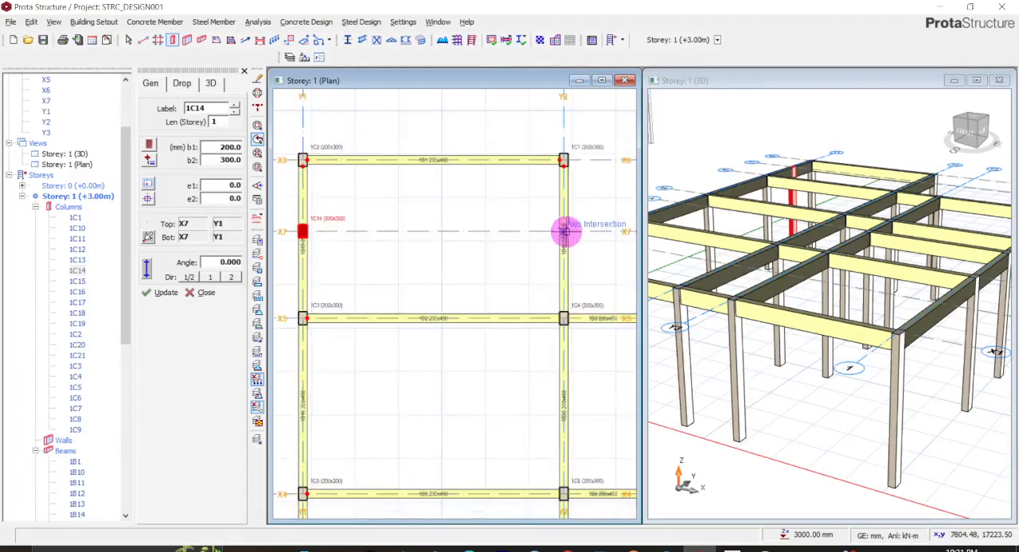
{"action": "left_click", "coordinate": [563, 232]}
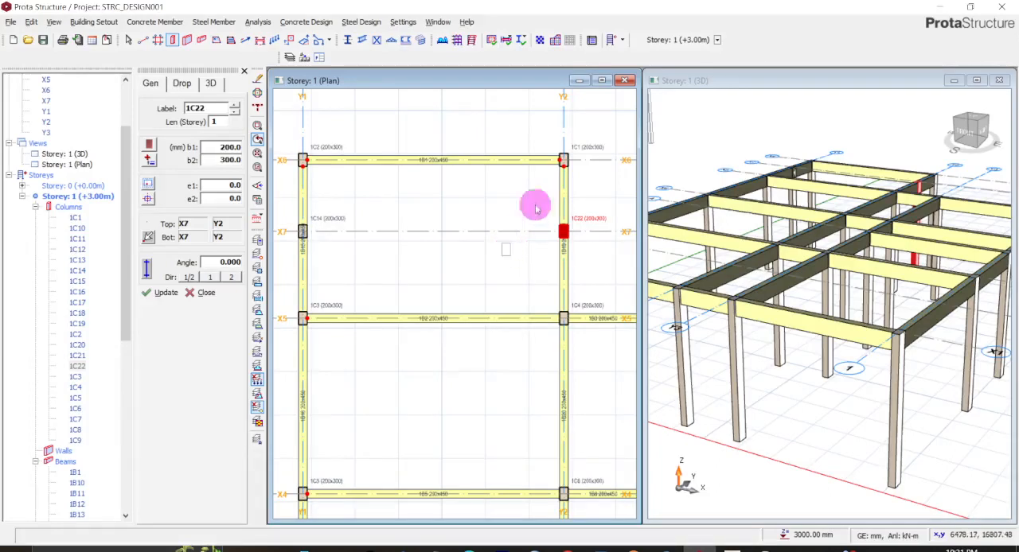
{"action": "key", "text": "Escape"}
- Try to move beam 1B1 from axis X6 towards axis X7, picking points beside column 1C1
{"action": "left_click", "coordinate": [502, 156]}
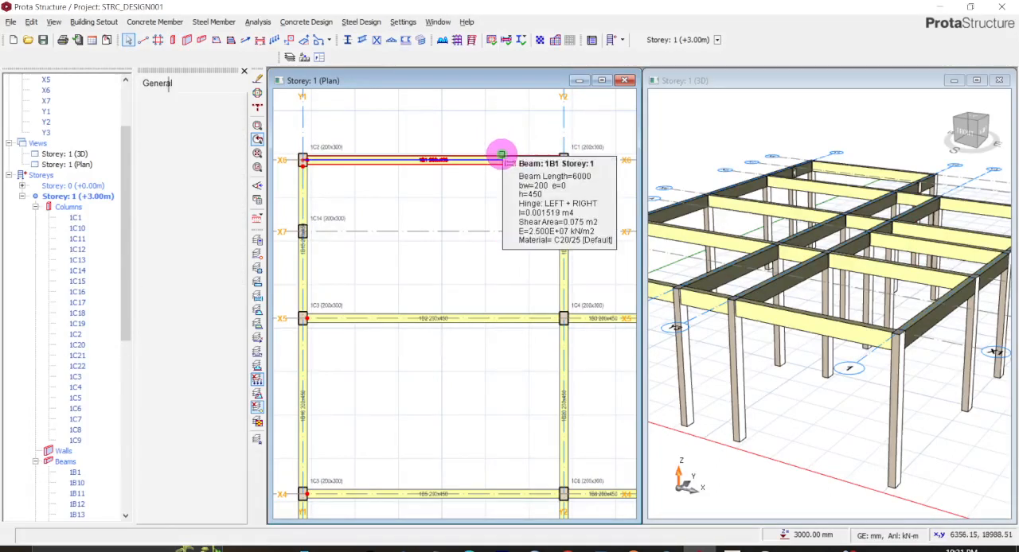
{"action": "right_click", "coordinate": [502, 154]}
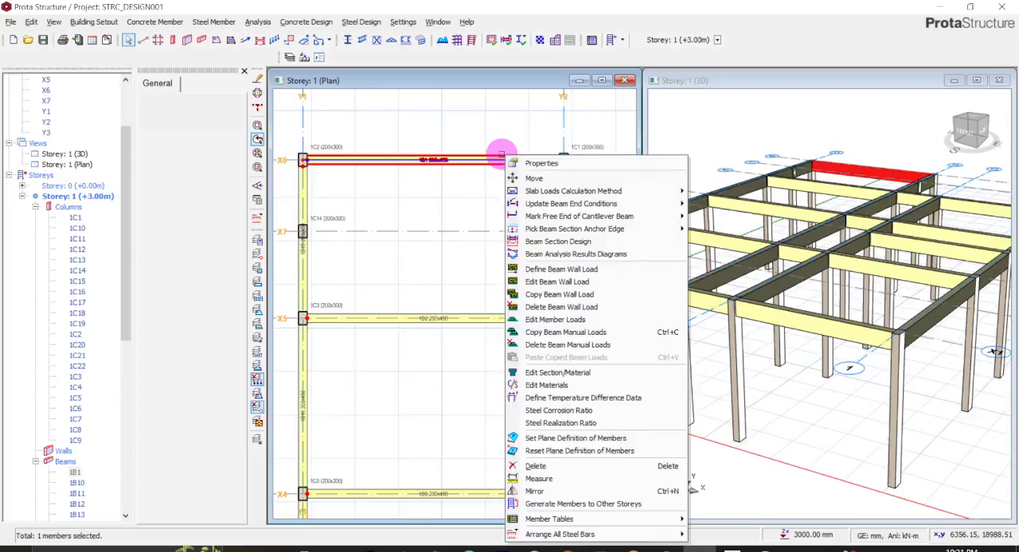
{"action": "left_click", "coordinate": [532, 179]}
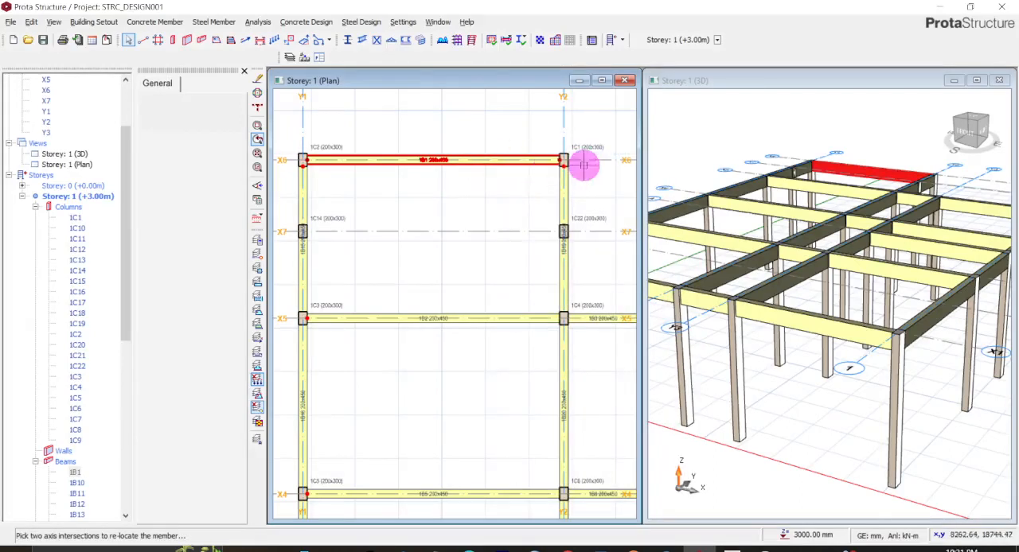
{"action": "scroll", "coordinate": [585, 159], "scroll_direction": "up", "scroll_amount": 2}
{"action": "left_click", "coordinate": [583, 160]}
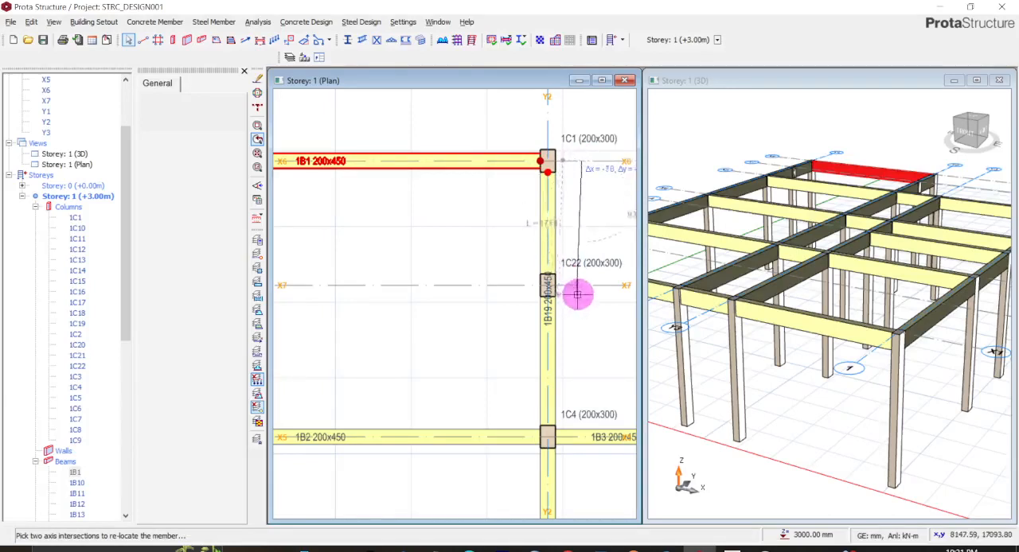
{"action": "left_click", "coordinate": [578, 233]}
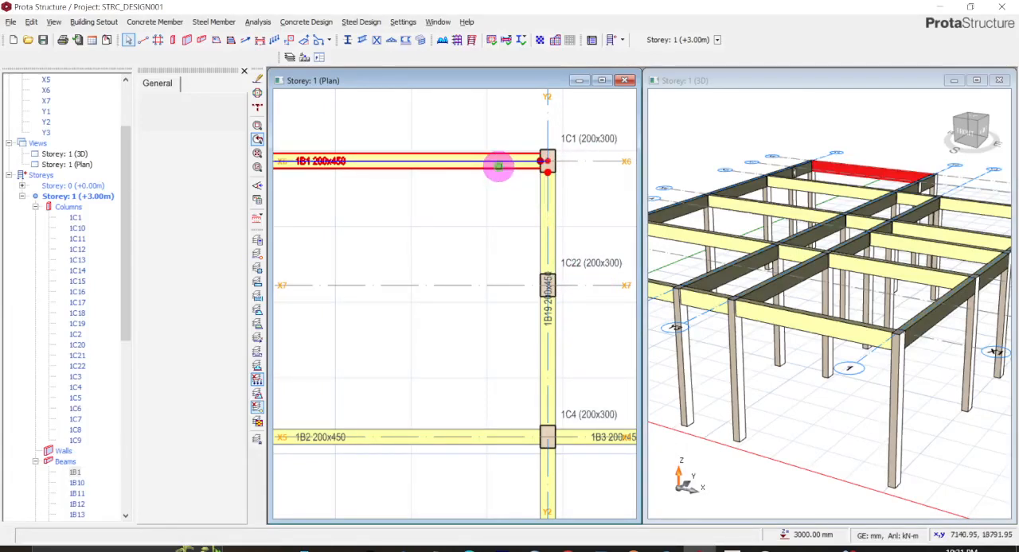
- Delete beam 1B1 on axis X6 between axes Y1 and Y2
{"action": "right_click", "coordinate": [498, 166]}
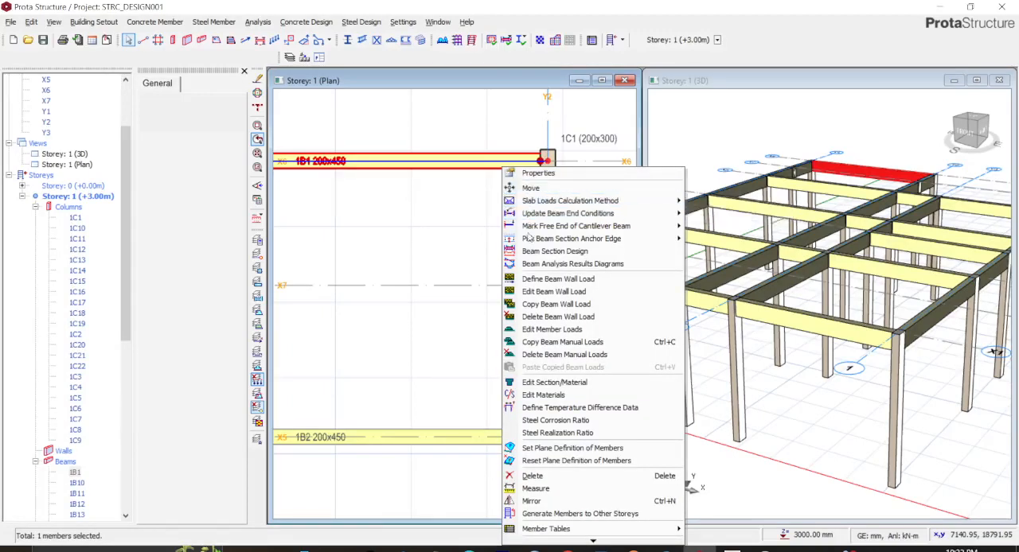
{"action": "left_click", "coordinate": [532, 475]}
- Using the properties of beam 1B19 (200x450), draw a beam along axis X7 from Y1 to Y2
{"action": "left_click", "coordinate": [538, 229]}
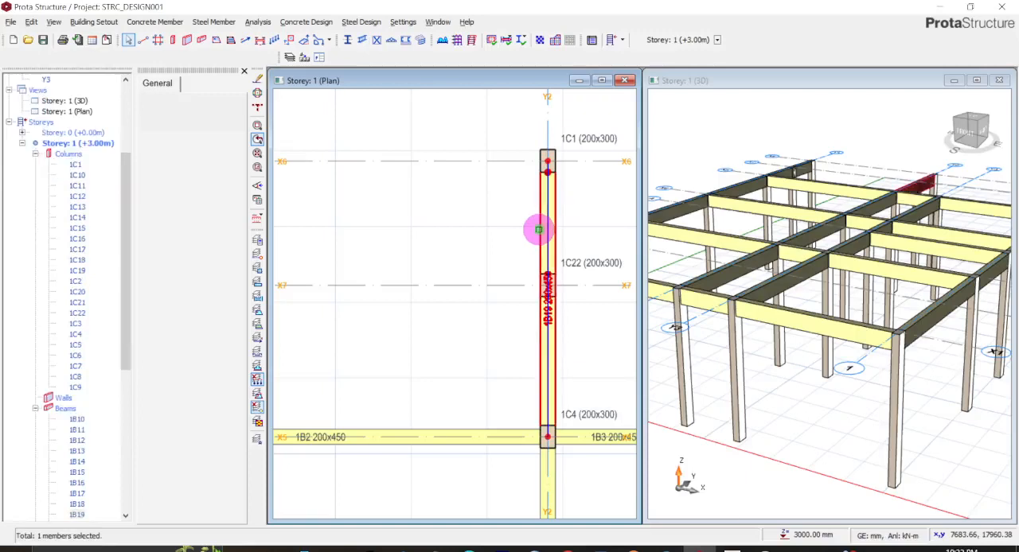
{"action": "right_click", "coordinate": [540, 229]}
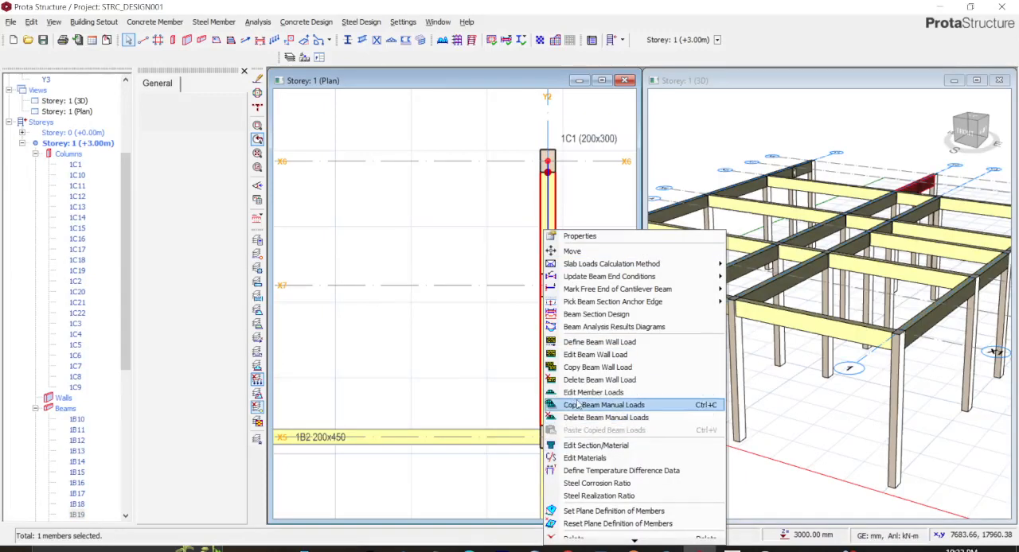
{"action": "left_click", "coordinate": [578, 236]}
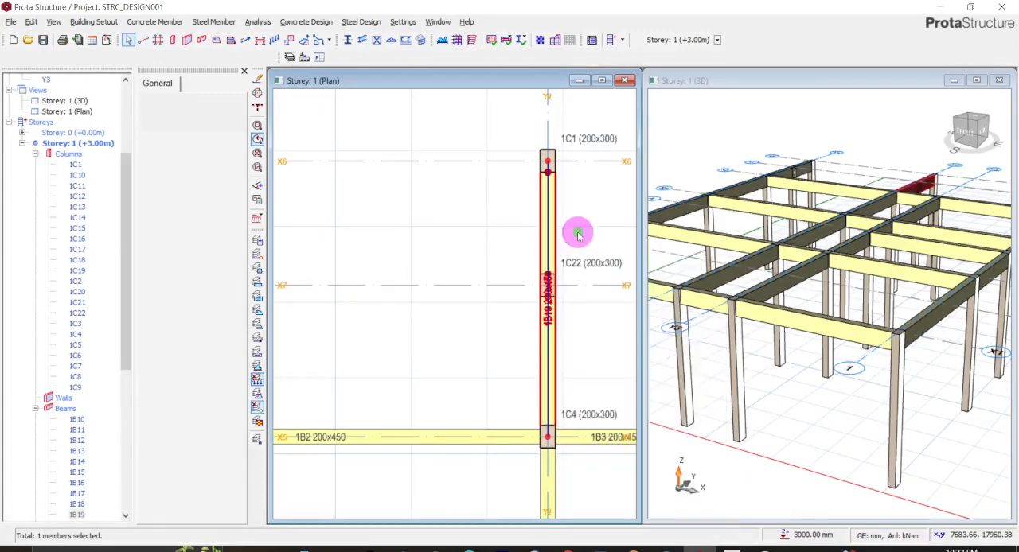
{"action": "middle_click_drag", "start_coordinate": [481, 231], "coordinate": [635, 242]}
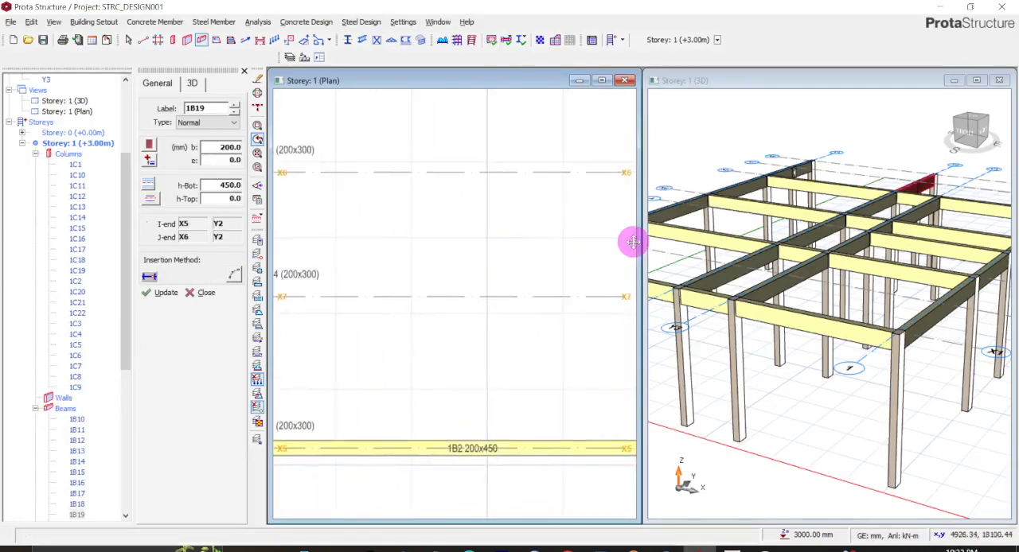
{"action": "scroll", "coordinate": [584, 258], "scroll_direction": "down", "scroll_amount": 3}
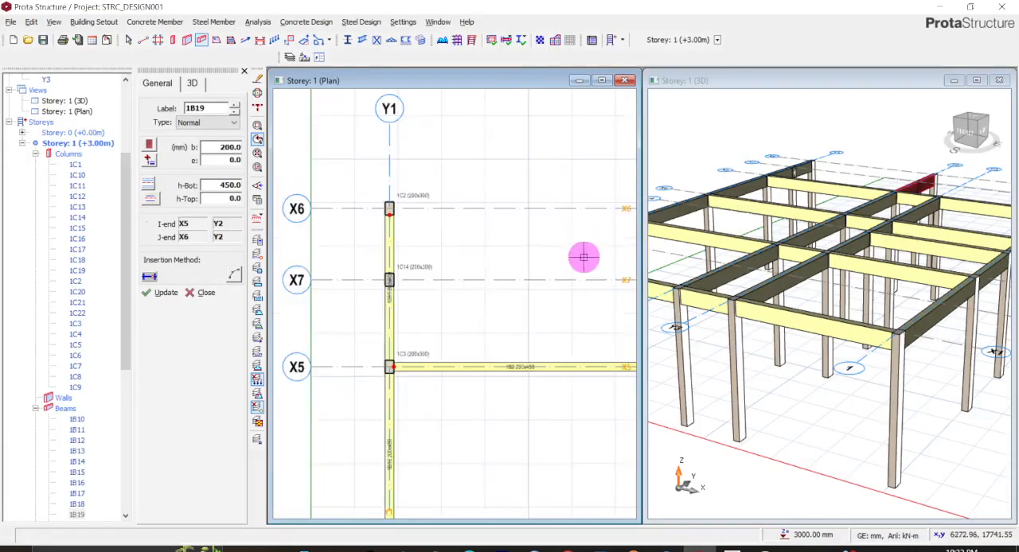
{"action": "scroll", "coordinate": [413, 281], "scroll_direction": "down", "scroll_amount": 1}
{"action": "left_click", "coordinate": [394, 281]}
{"action": "left_click", "coordinate": [593, 281]}
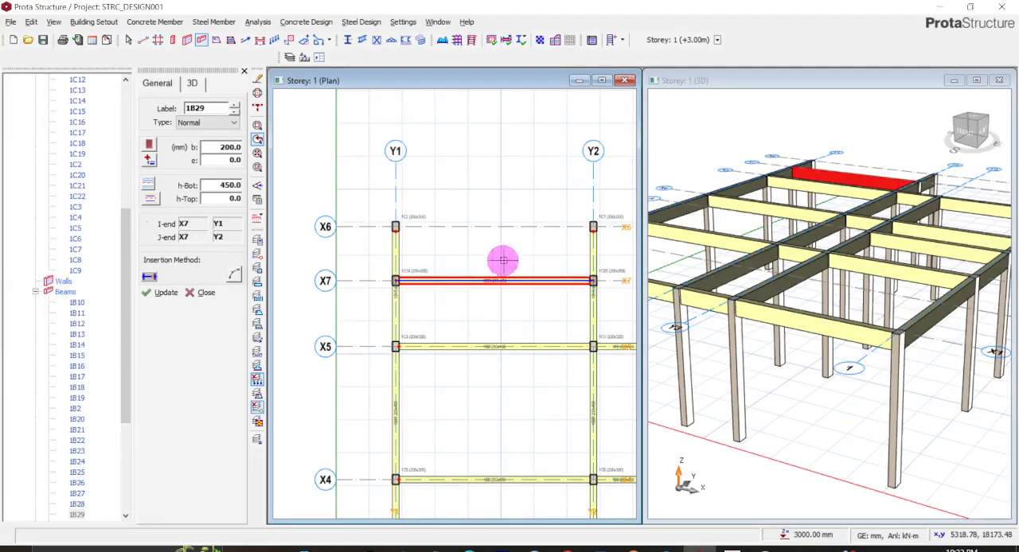
- Set both ends of the beam on axis X7 between Y1 and Y2 as hinged, applying the change only to the selected beam
{"action": "right_click", "coordinate": [498, 285]}
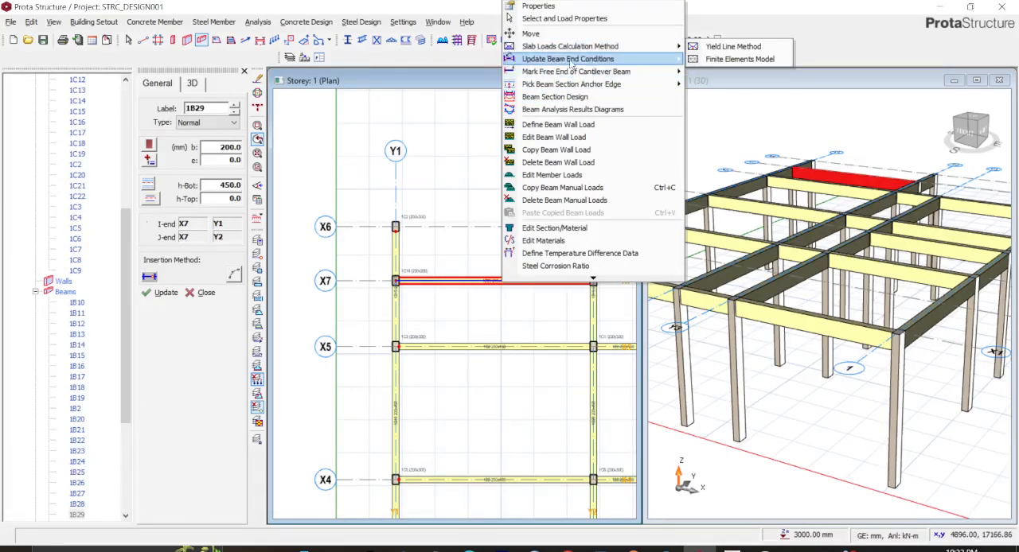
{"action": "mouse_move", "coordinate": [652, 60]}
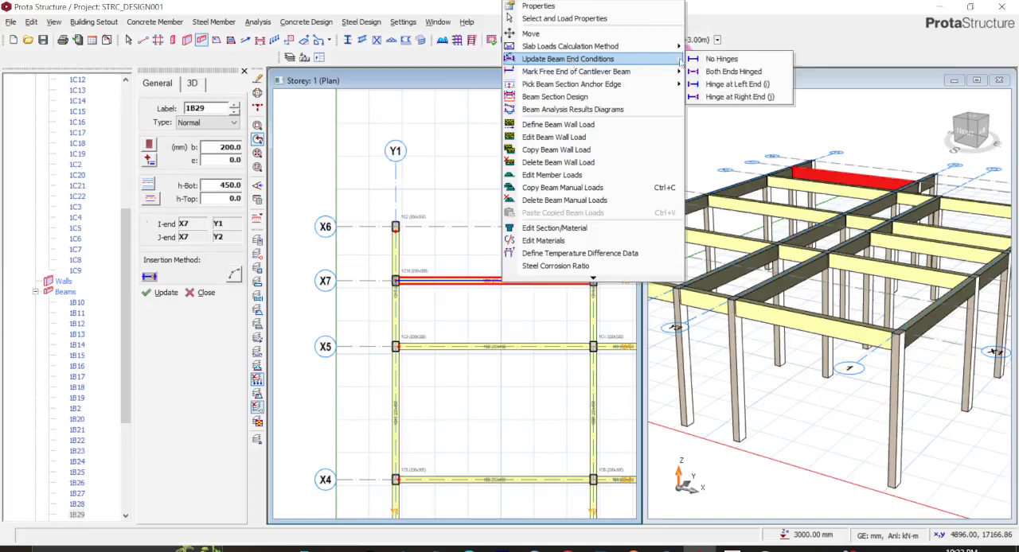
{"action": "left_click", "coordinate": [728, 72]}
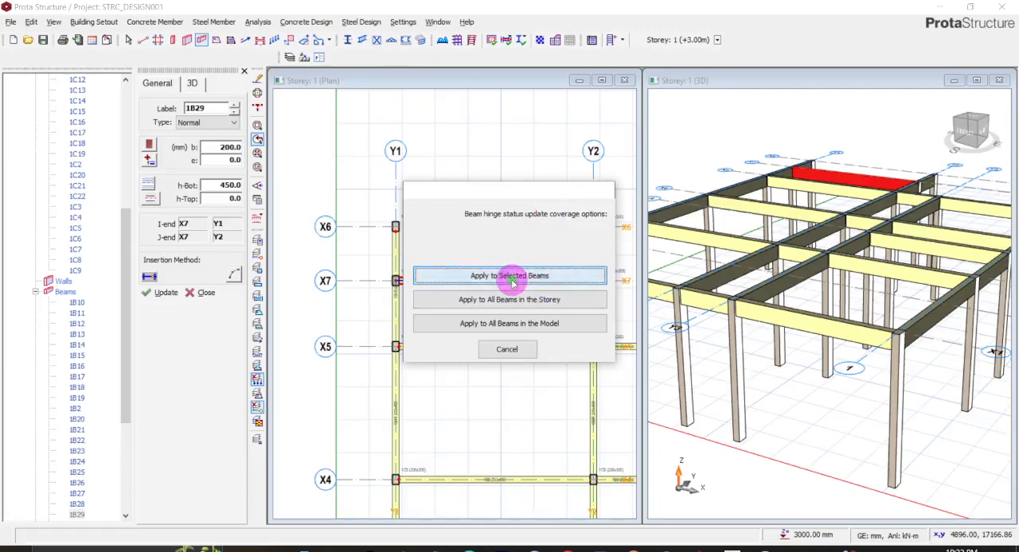
{"action": "left_click", "coordinate": [512, 277]}
{"action": "scroll", "coordinate": [513, 287], "scroll_direction": "up", "scroll_amount": 2}
{"action": "scroll", "coordinate": [517, 299], "scroll_direction": "down", "scroll_amount": 3}
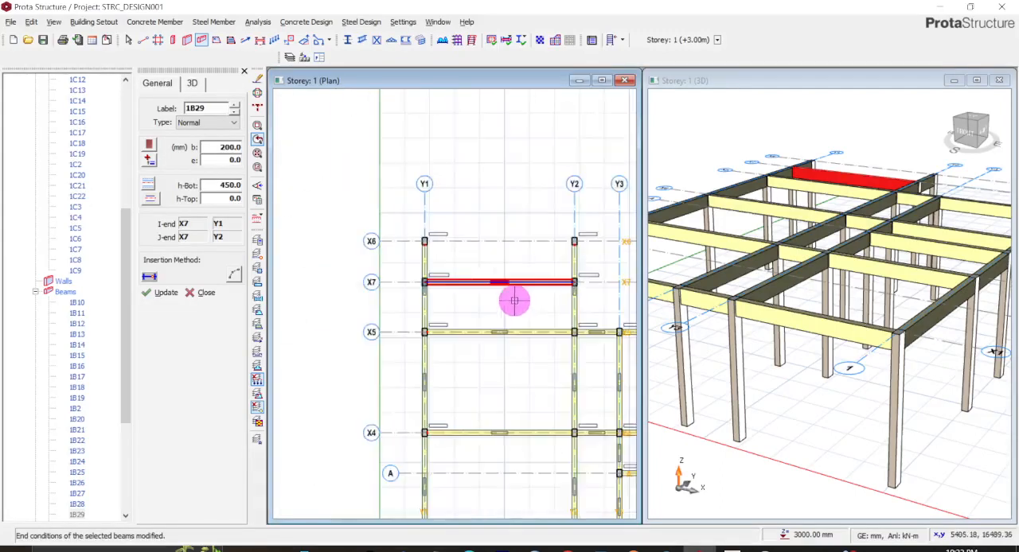
{"action": "scroll", "coordinate": [528, 275], "scroll_direction": "up", "scroll_amount": 3}
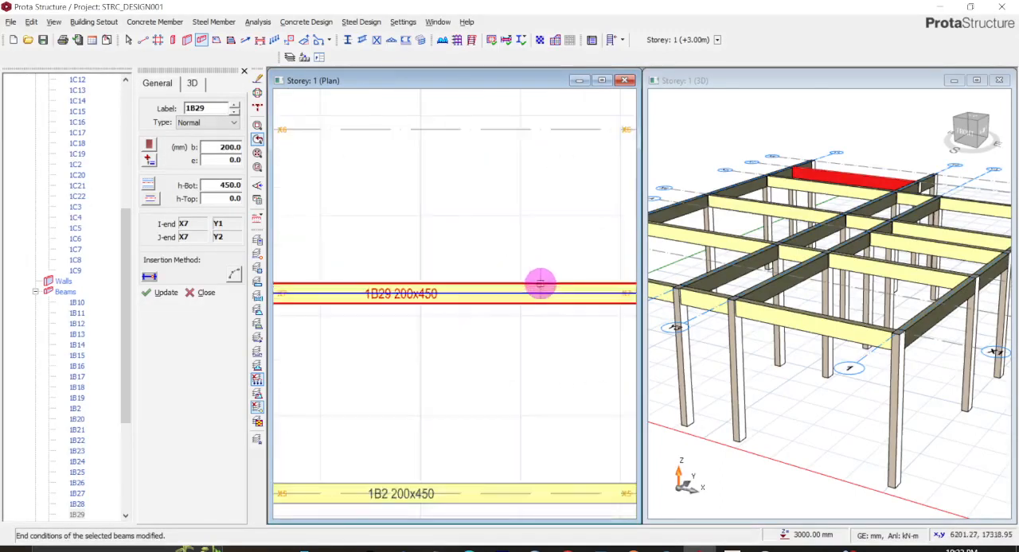
{"action": "scroll", "coordinate": [541, 284], "scroll_direction": "down", "scroll_amount": 4}
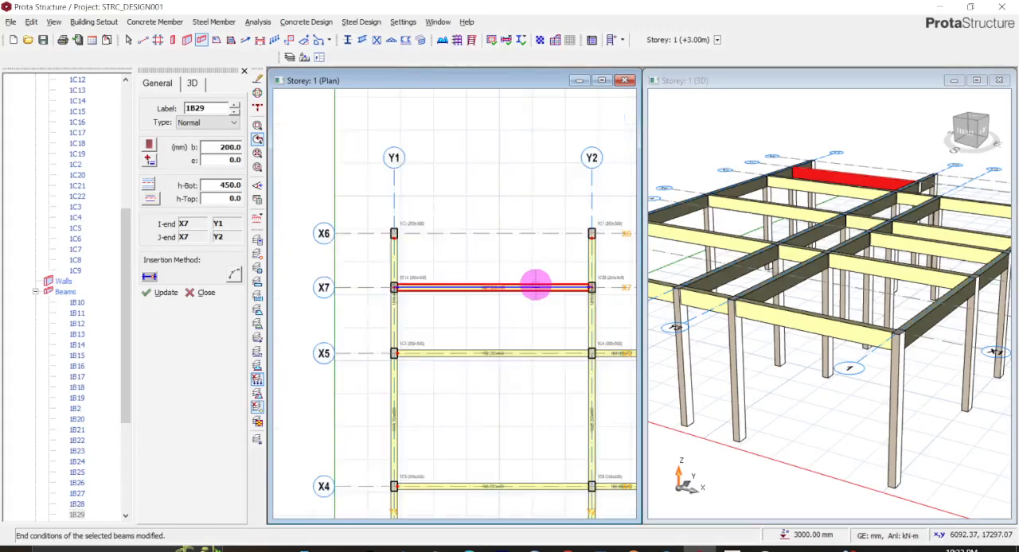
{"action": "scroll", "coordinate": [535, 284], "scroll_direction": "up", "scroll_amount": 1}
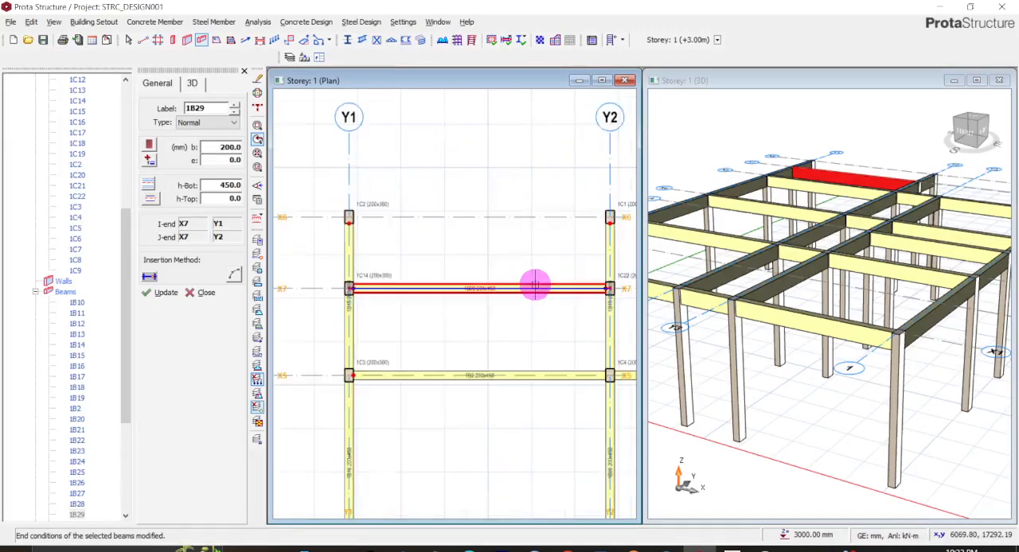
{"action": "scroll", "coordinate": [534, 285], "scroll_direction": "down", "scroll_amount": 1}
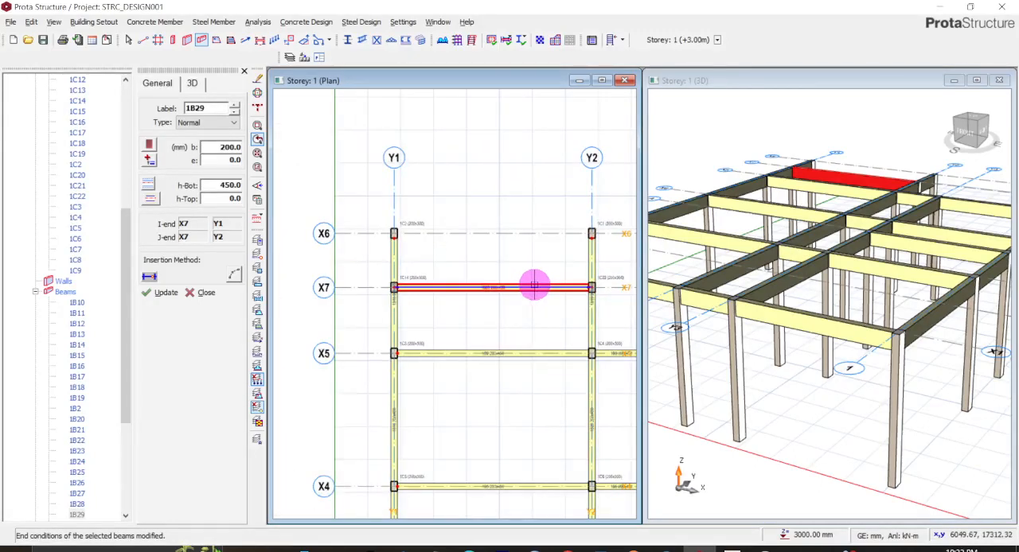
{"action": "right_click", "coordinate": [535, 286]}
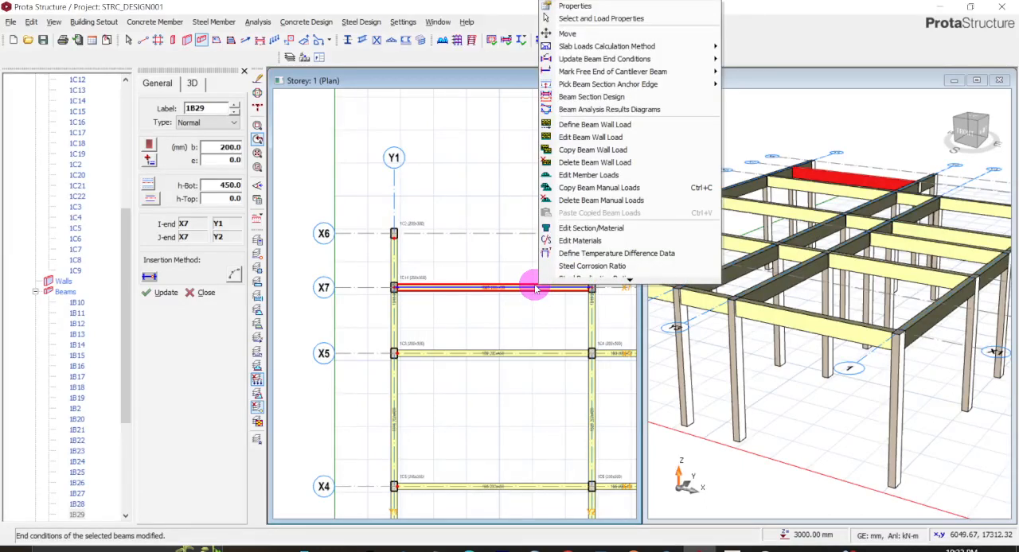
{"action": "left_click_drag", "start_coordinate": [546, 305], "coordinate": [603, 289]}
{"action": "middle_click_drag", "start_coordinate": [537, 391], "coordinate": [473, 298]}
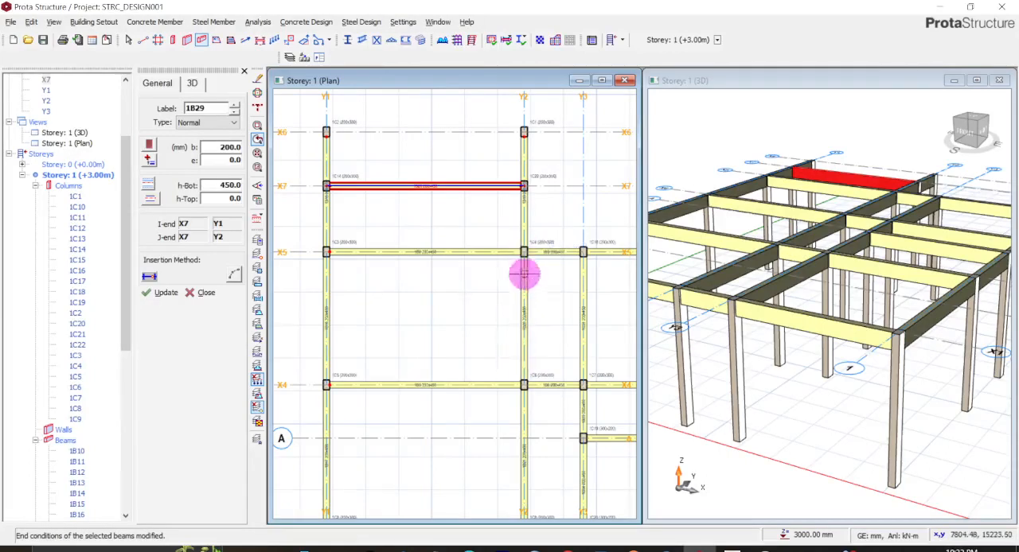
{"action": "scroll", "coordinate": [470, 219], "scroll_direction": "down", "scroll_amount": 1}
{"action": "scroll", "coordinate": [461, 199], "scroll_direction": "down", "scroll_amount": 1}
{"action": "middle_click_drag", "start_coordinate": [469, 211], "coordinate": [469, 215]}
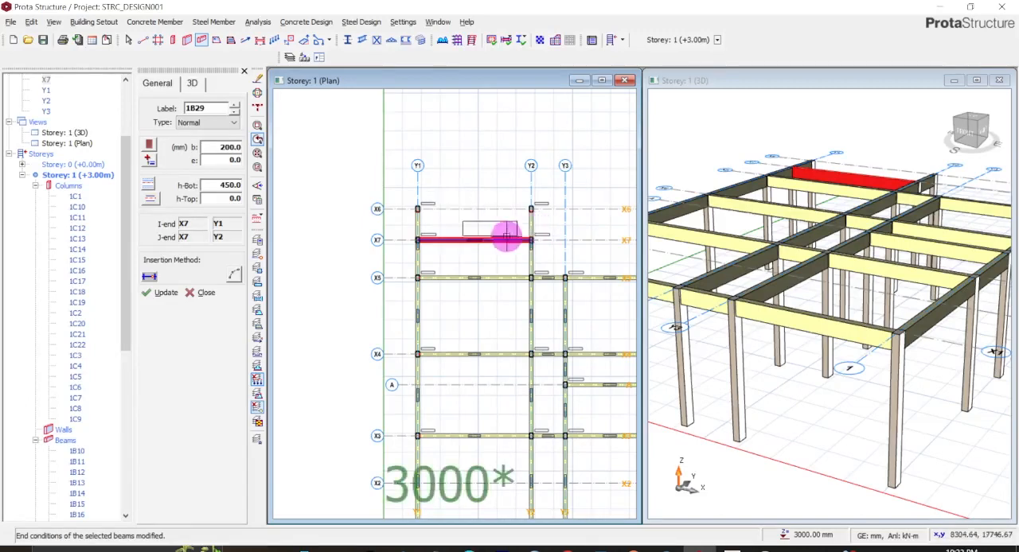
{"action": "scroll", "coordinate": [527, 210], "scroll_direction": "up", "scroll_amount": 3}
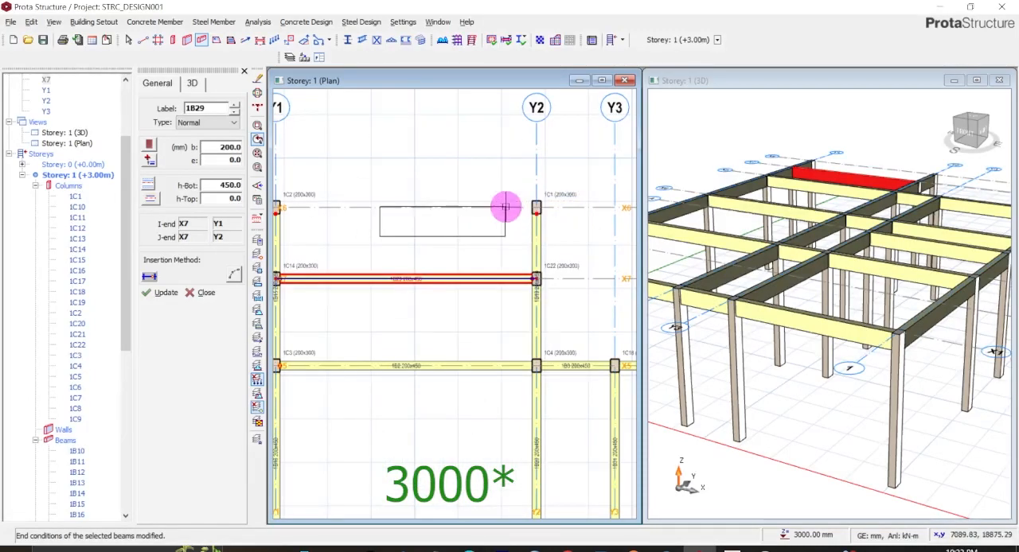
{"action": "left_click", "coordinate": [506, 208]}
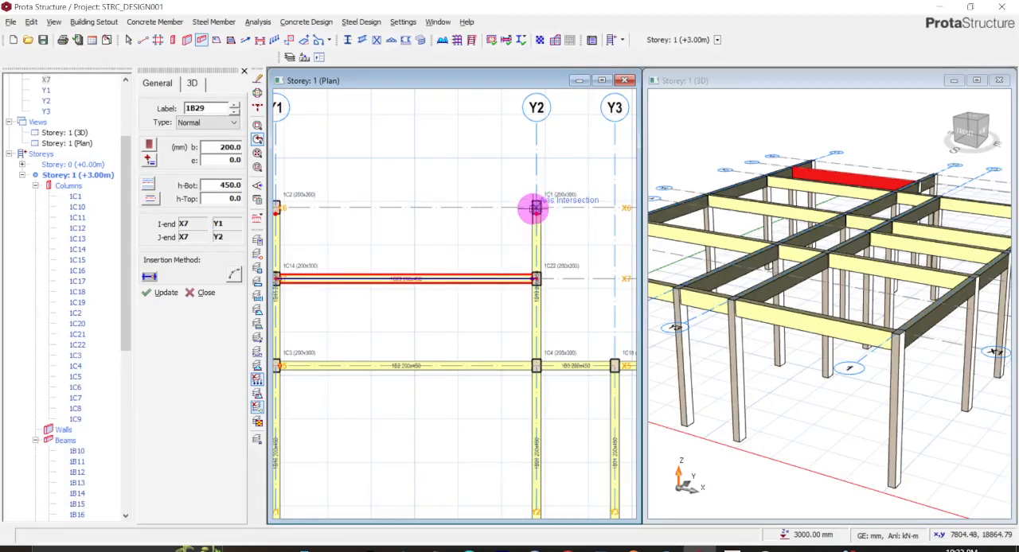
- Leave beam insertion and delete columns 1C1 and 1C2 where axis X6 crosses axes Y2 and Y1
{"action": "key", "text": "Escape"}
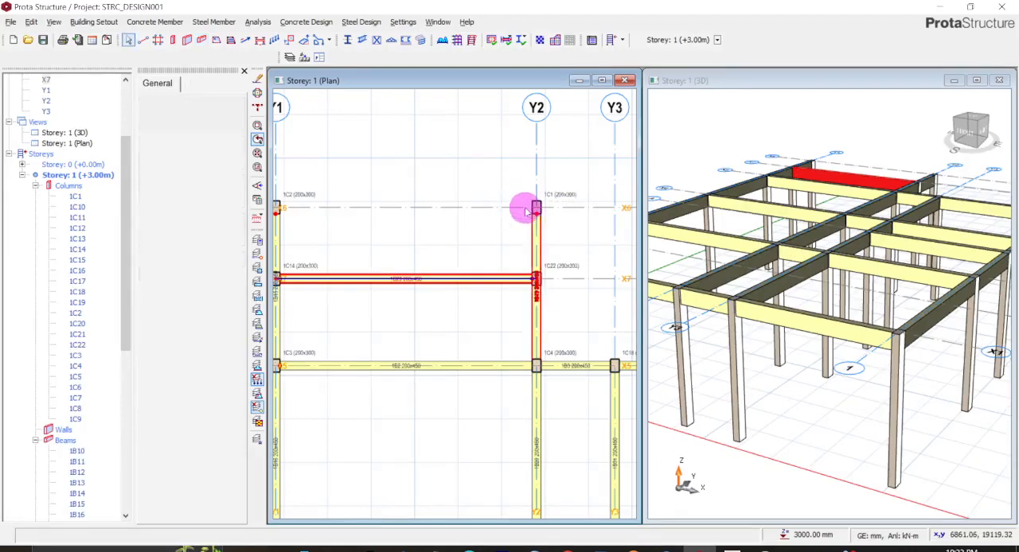
{"action": "left_click", "coordinate": [534, 208]}
{"action": "right_click", "coordinate": [533, 207]}
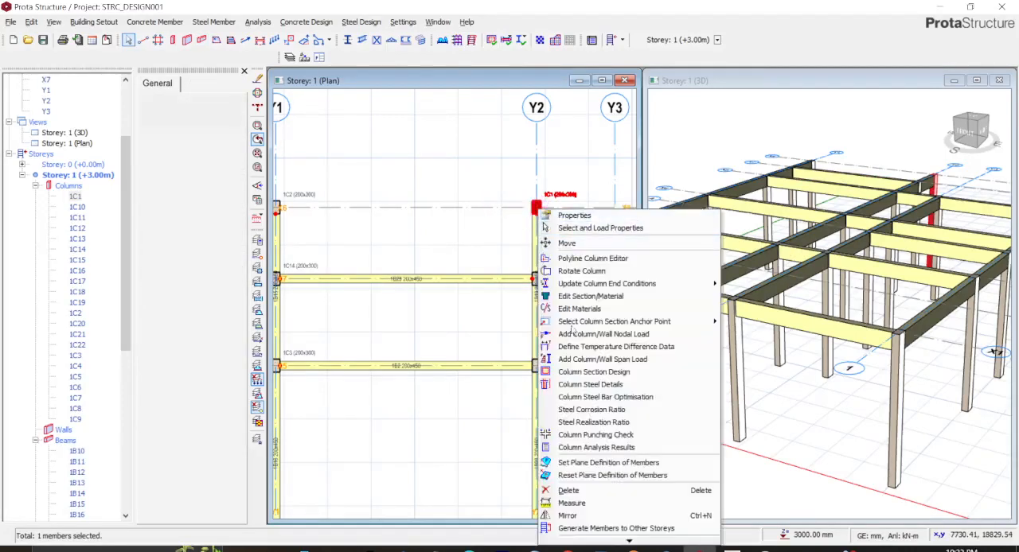
{"action": "left_click", "coordinate": [569, 489]}
{"action": "middle_click_drag", "start_coordinate": [450, 242], "coordinate": [624, 277]}
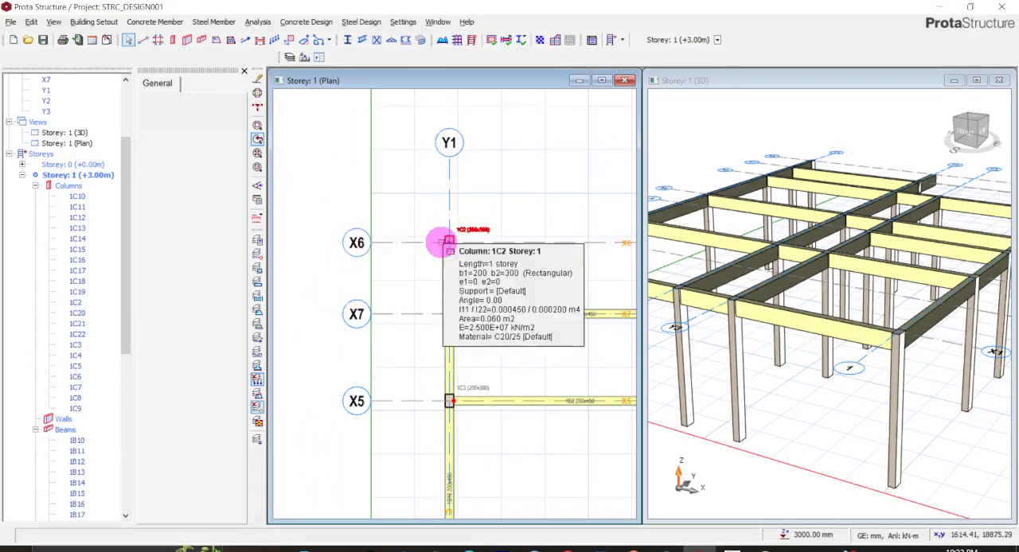
{"action": "left_click", "coordinate": [449, 244]}
{"action": "right_click", "coordinate": [449, 244]}
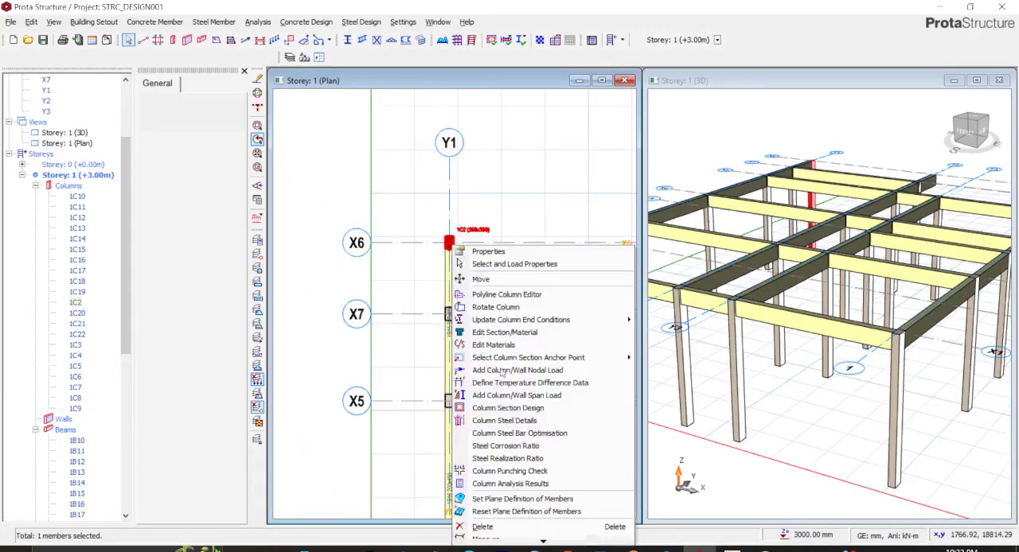
{"action": "left_click", "coordinate": [478, 529]}
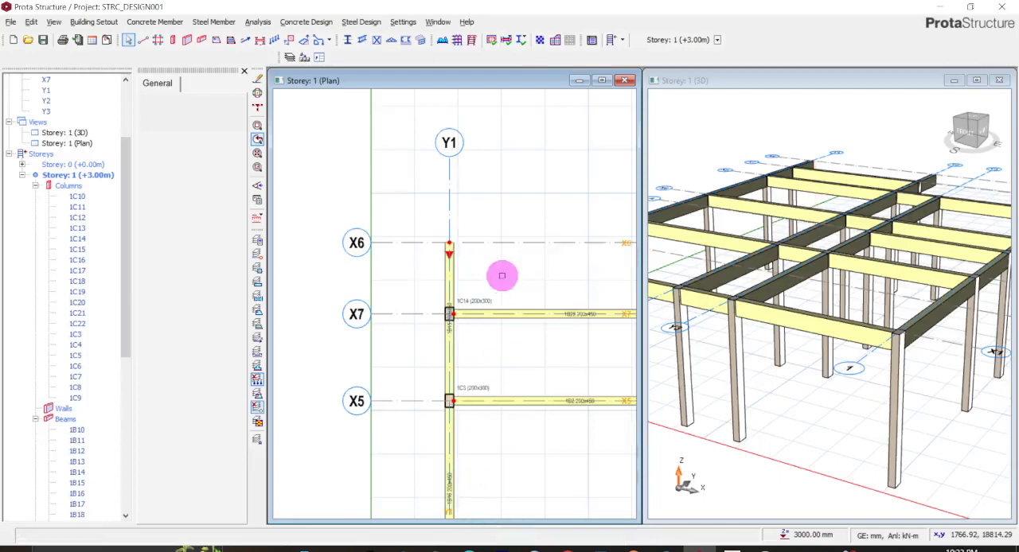
- Start a new slab and set its label to 1S2, its type to 12 (cantilever) and its depth to 150 mm
{"action": "middle_click_drag", "start_coordinate": [503, 267], "coordinate": [389, 239]}
{"action": "scroll", "coordinate": [389, 239], "scroll_direction": "down", "scroll_amount": 1}
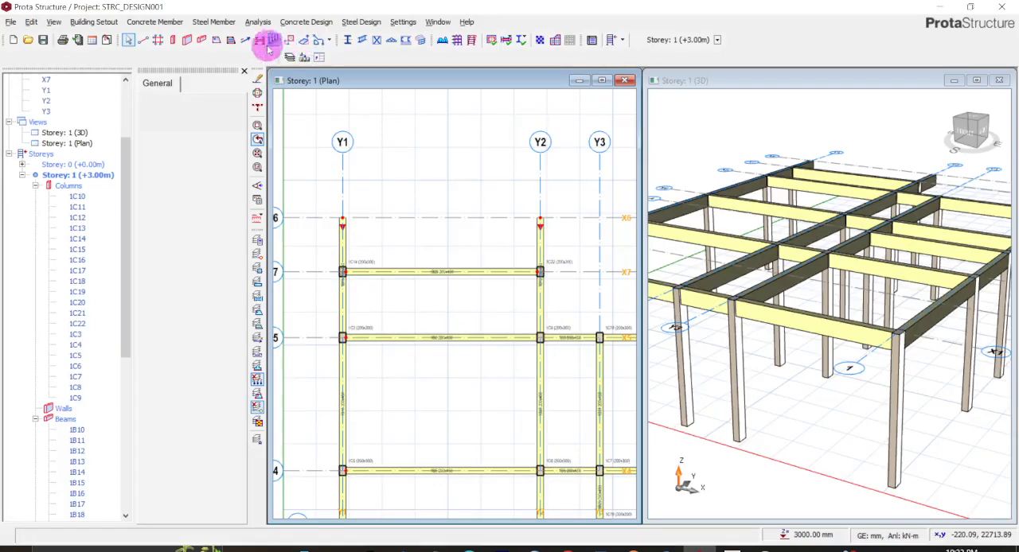
{"action": "left_click", "coordinate": [217, 41]}
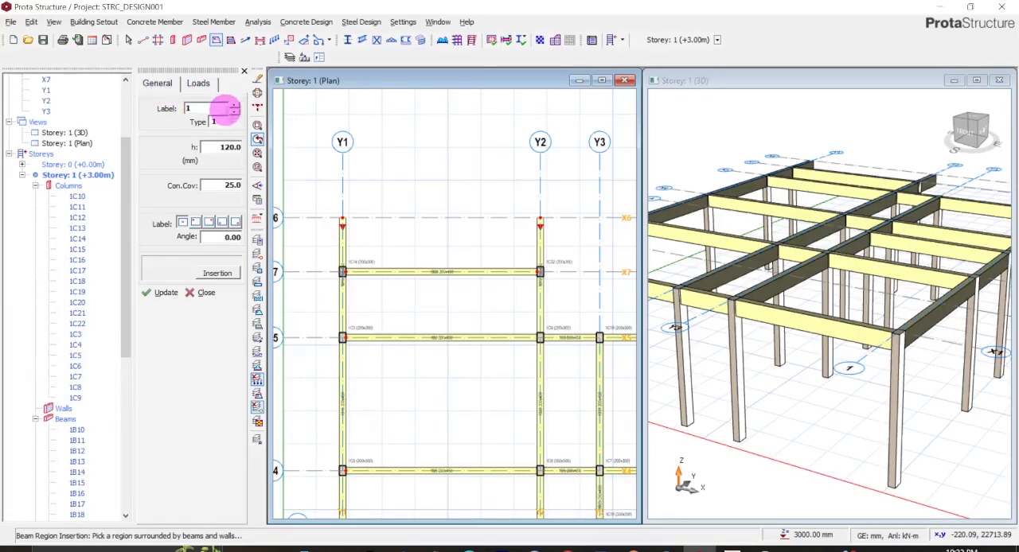
{"action": "left_click", "coordinate": [223, 105]}
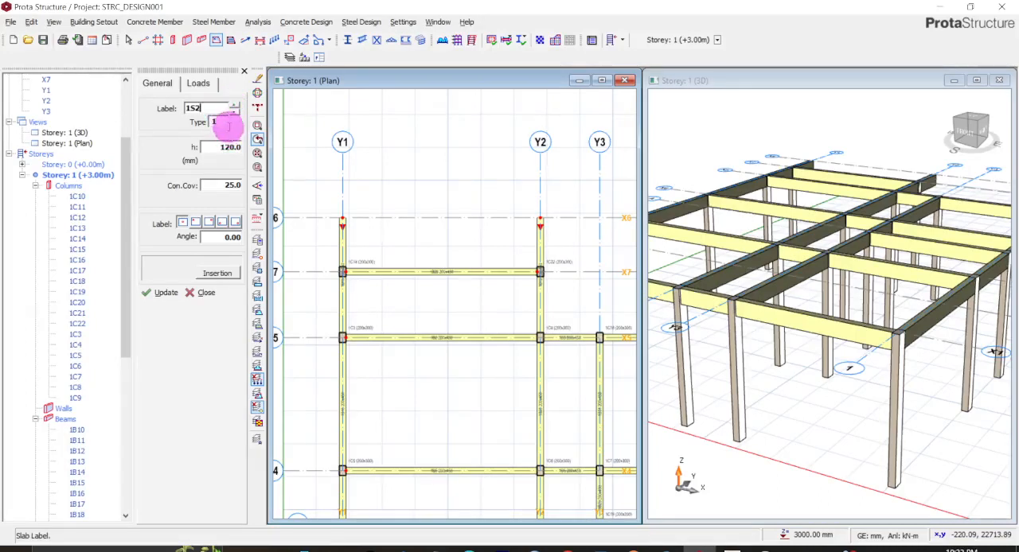
{"action": "left_click", "coordinate": [226, 124]}
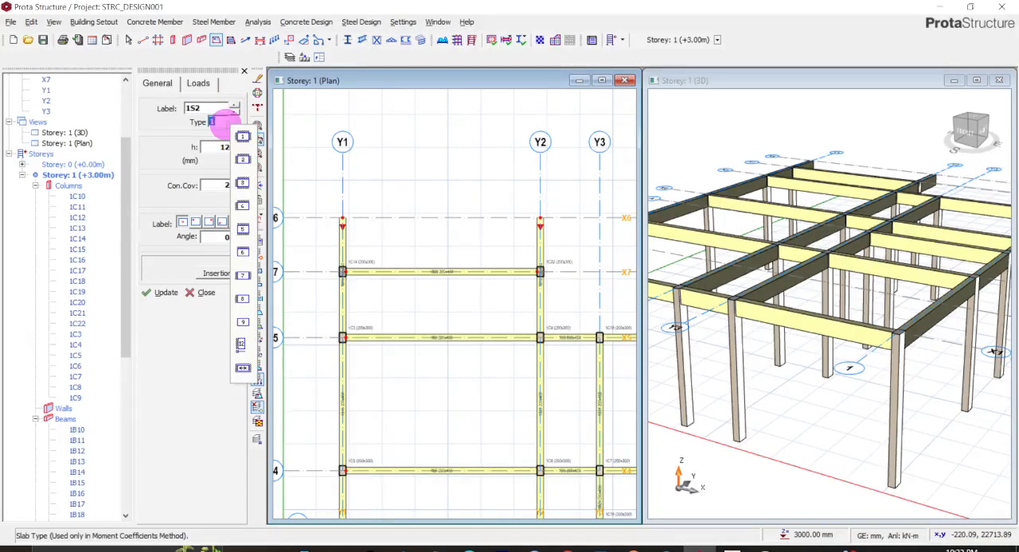
{"action": "left_click", "coordinate": [241, 344]}
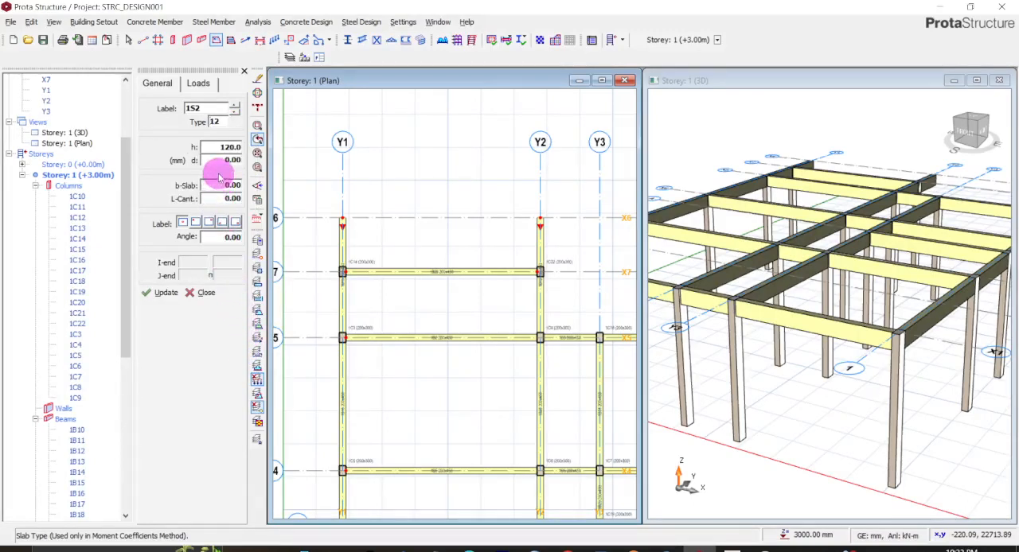
{"action": "left_click", "coordinate": [226, 148]}
{"action": "left_click_drag", "start_coordinate": [217, 148], "coordinate": [256, 157]}
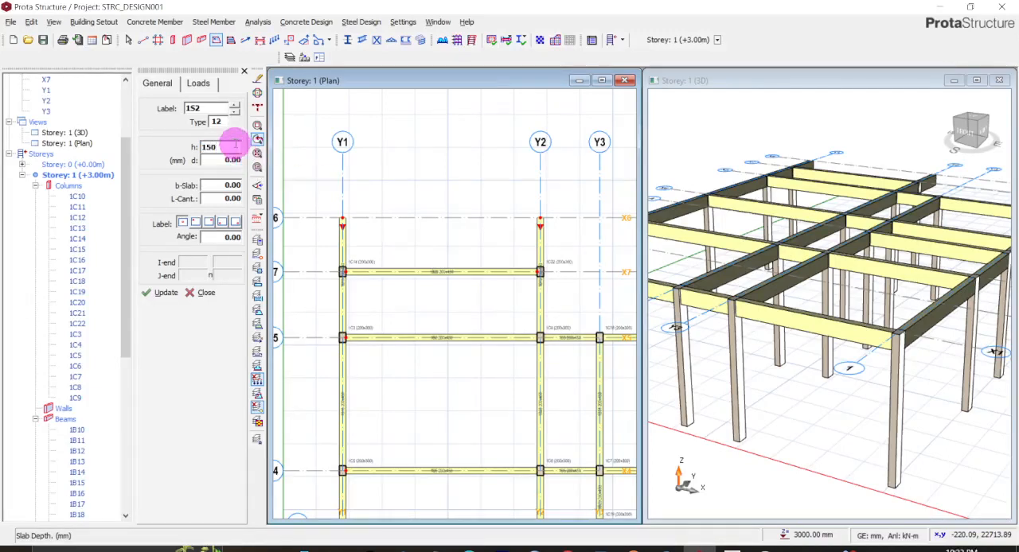
{"action": "left_click", "coordinate": [225, 162]}
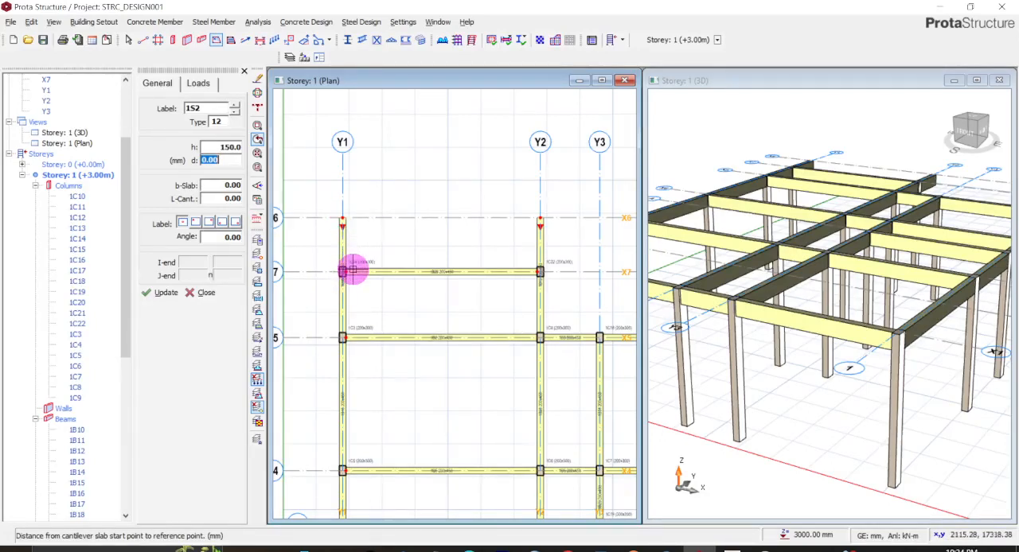
- Leave slab insertion and measure the distance from the upper edge of the beam on axis X7 to axis X6
{"action": "scroll", "coordinate": [353, 271], "scroll_direction": "up", "scroll_amount": 2}
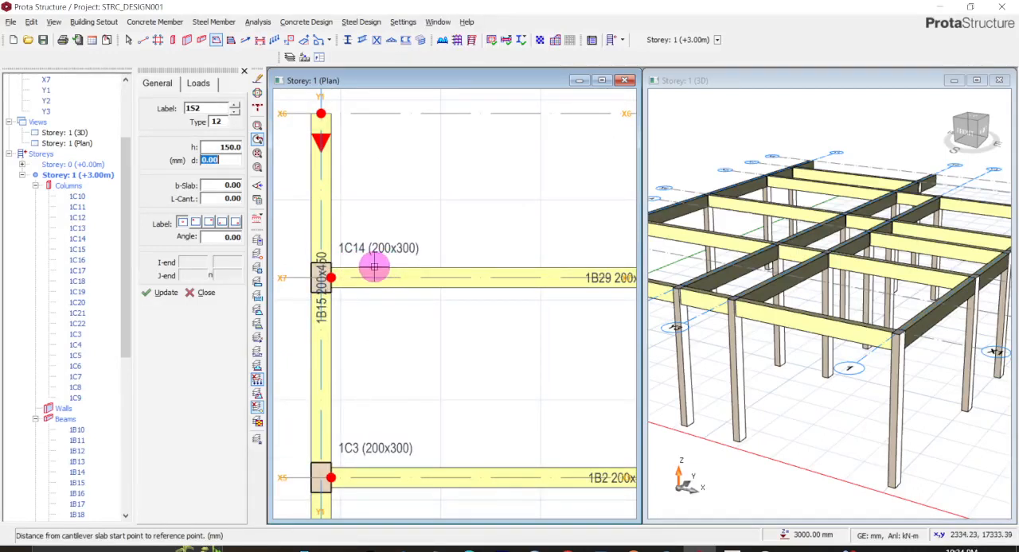
{"action": "scroll", "coordinate": [374, 268], "scroll_direction": "up", "scroll_amount": 1}
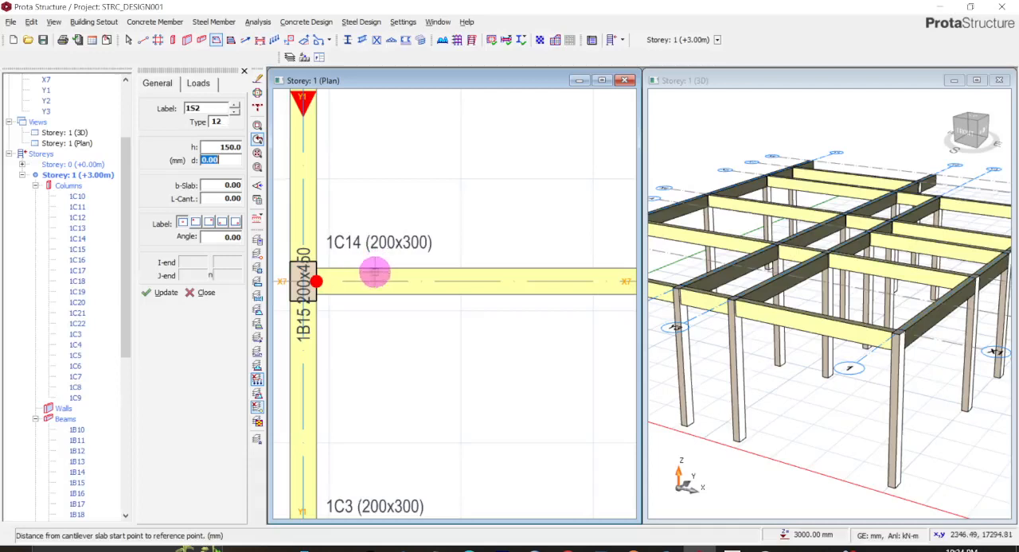
{"action": "scroll", "coordinate": [380, 242], "scroll_direction": "down", "scroll_amount": 1}
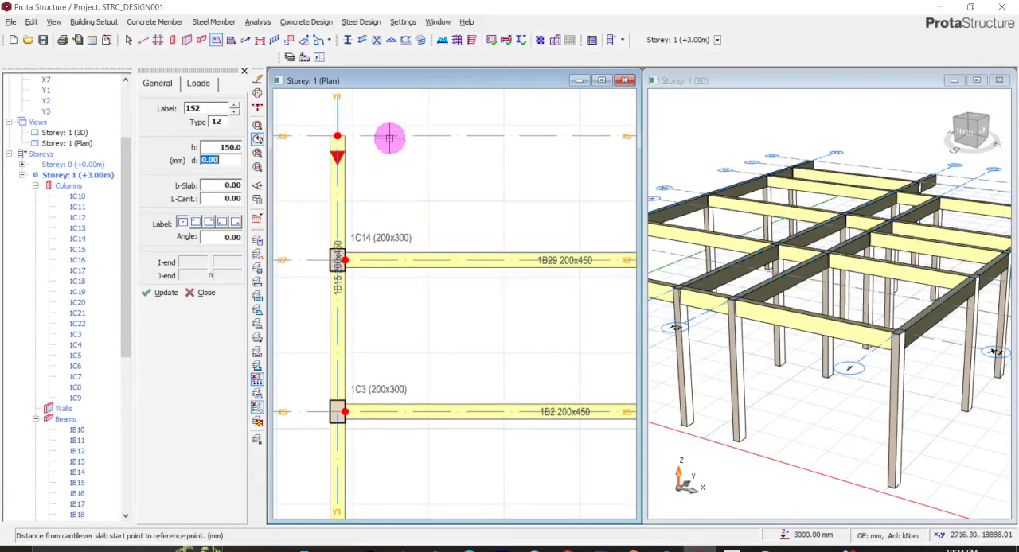
{"action": "scroll", "coordinate": [390, 139], "scroll_direction": "down", "scroll_amount": 1}
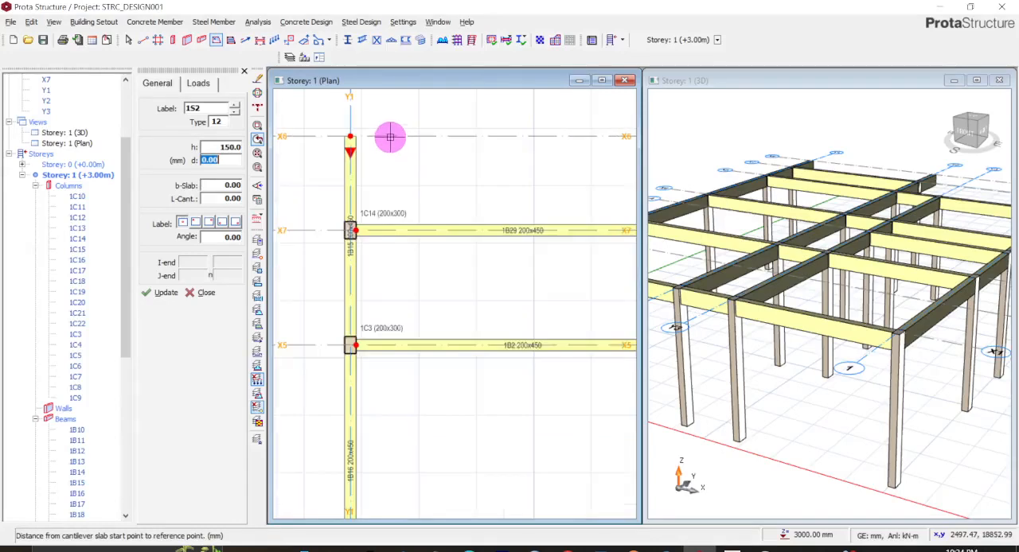
{"action": "scroll", "coordinate": [390, 137], "scroll_direction": "down", "scroll_amount": 1}
{"action": "scroll", "coordinate": [390, 137], "scroll_direction": "up", "scroll_amount": 1}
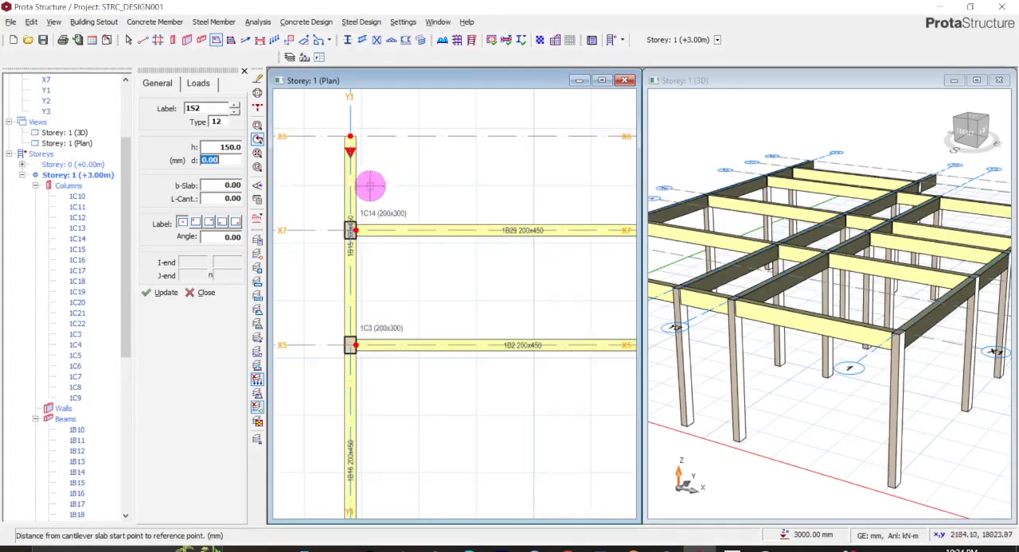
{"action": "key", "text": "Escape"}
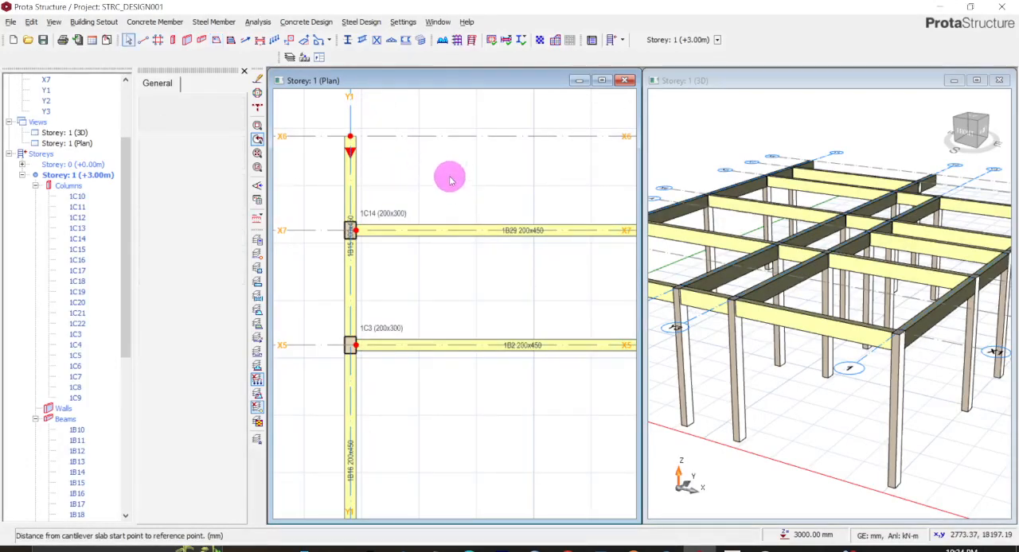
{"action": "right_click", "coordinate": [451, 176]}
{"action": "left_click", "coordinate": [487, 201]}
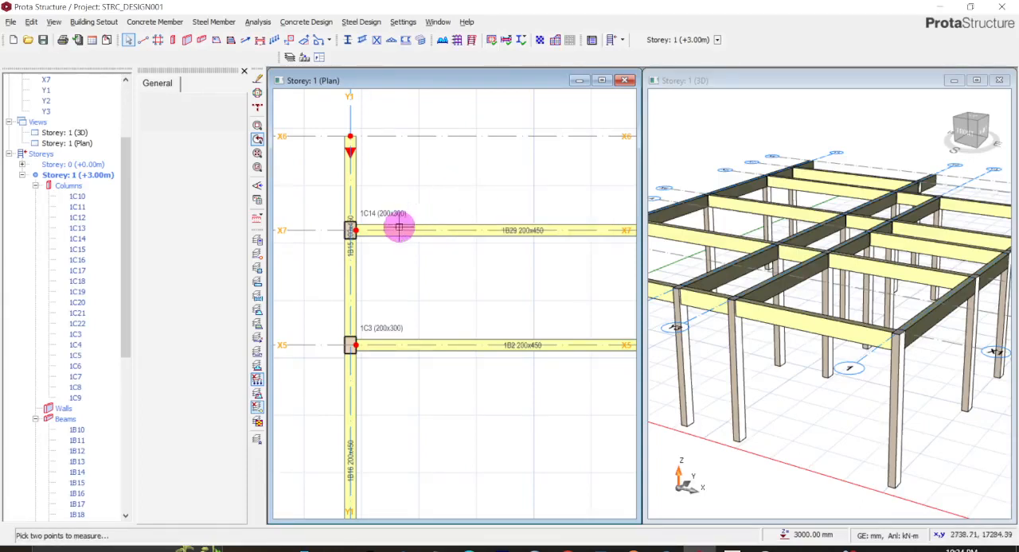
{"action": "scroll", "coordinate": [394, 225], "scroll_direction": "up", "scroll_amount": 2}
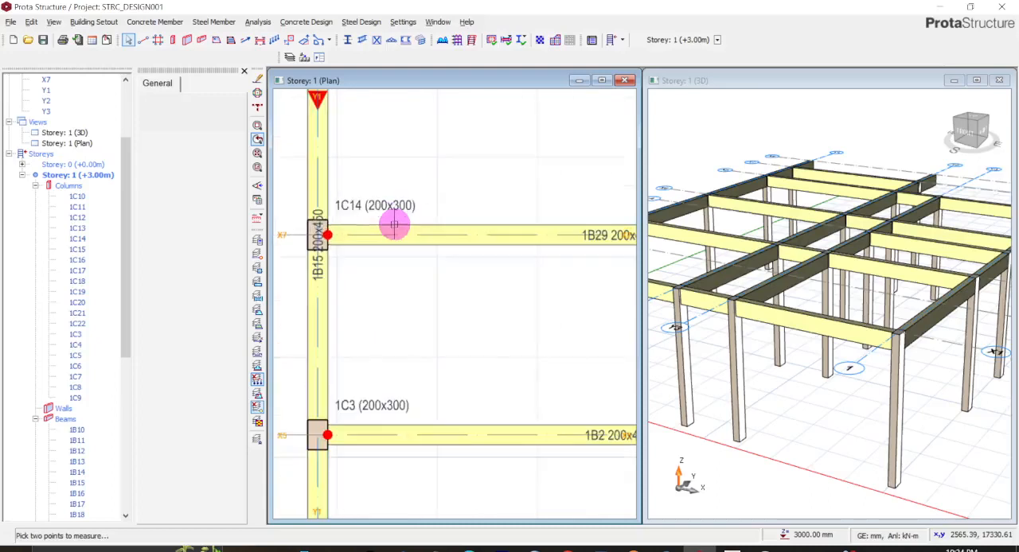
{"action": "left_click", "coordinate": [394, 225]}
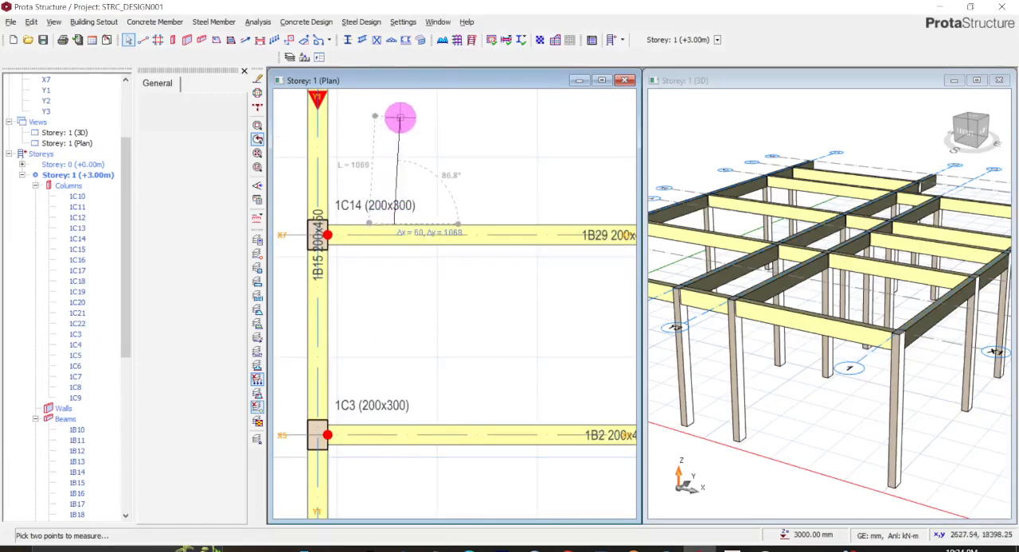
{"action": "middle_click_drag", "start_coordinate": [400, 118], "coordinate": [401, 203]}
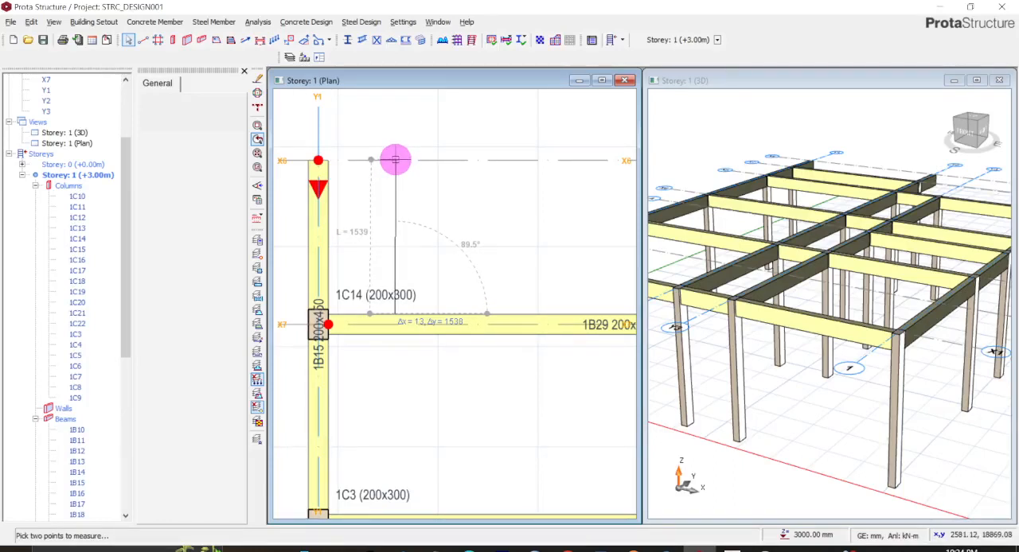
{"action": "key", "text": "Escape"}
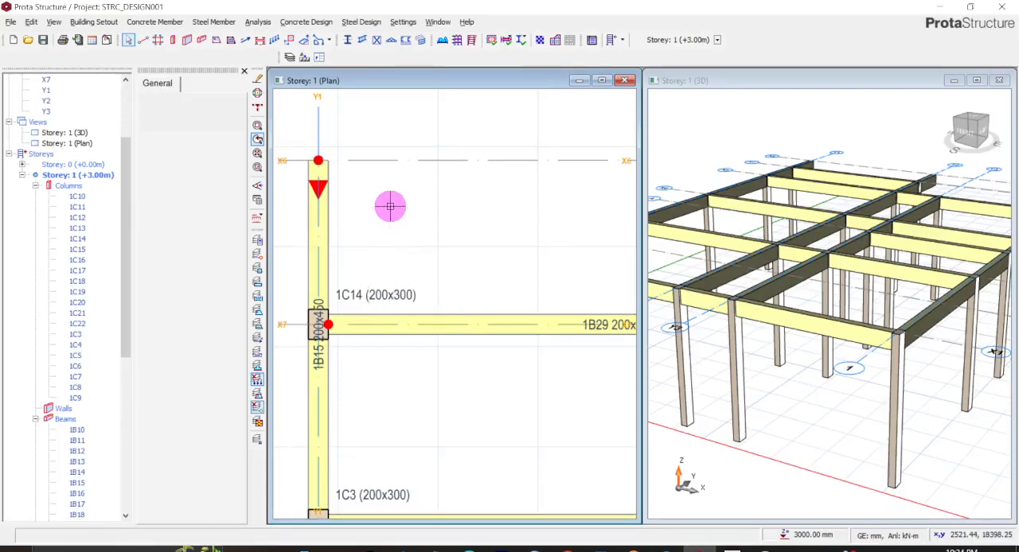
- Start a new slab of type 12 (cantilever) with a cantilever length of 1540 mm and a depth of 150 mm
{"action": "left_click", "coordinate": [216, 41]}
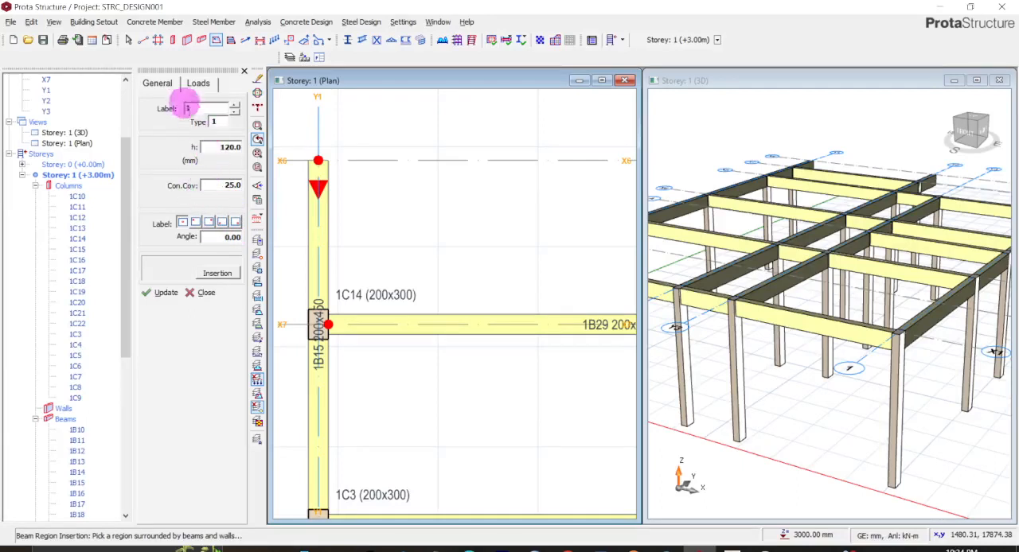
{"action": "left_click", "coordinate": [222, 121]}
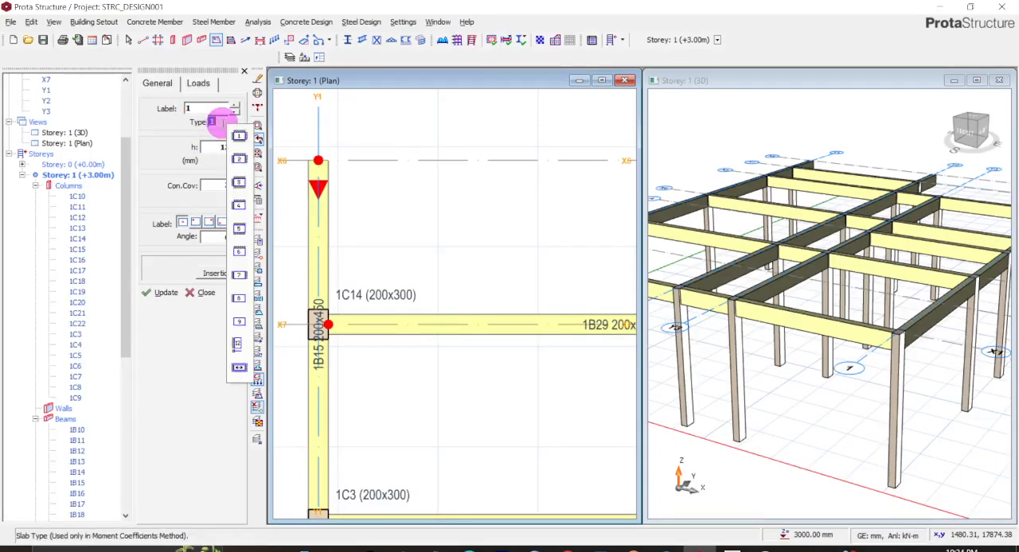
{"action": "left_click", "coordinate": [238, 343]}
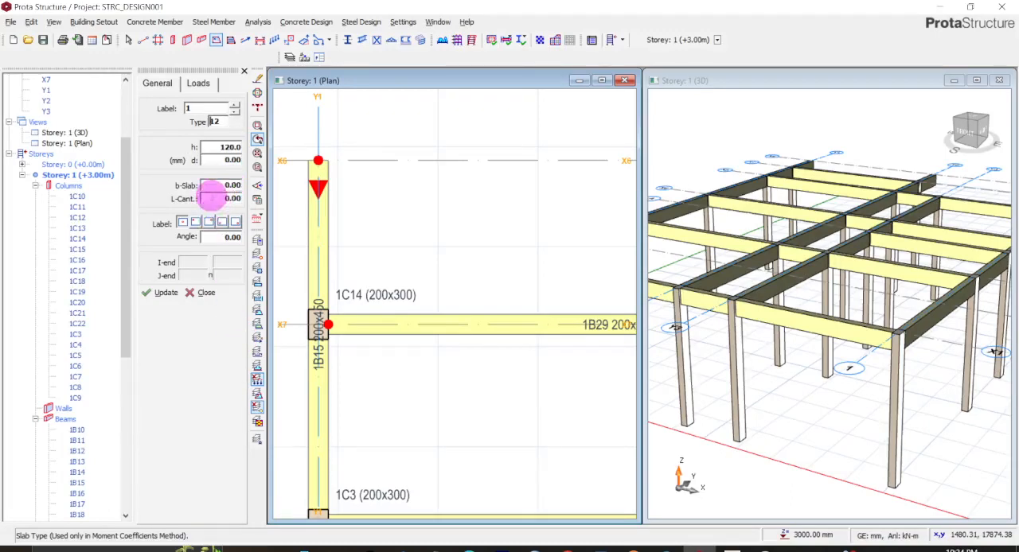
{"action": "double_click", "coordinate": [215, 199]}
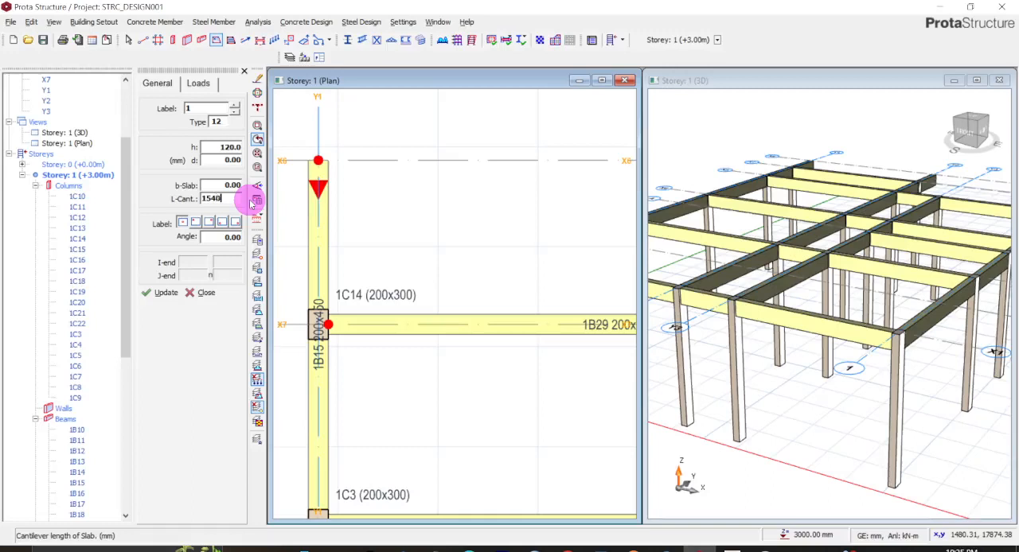
{"action": "double_click", "coordinate": [220, 148]}
{"action": "type", "text": "150"}
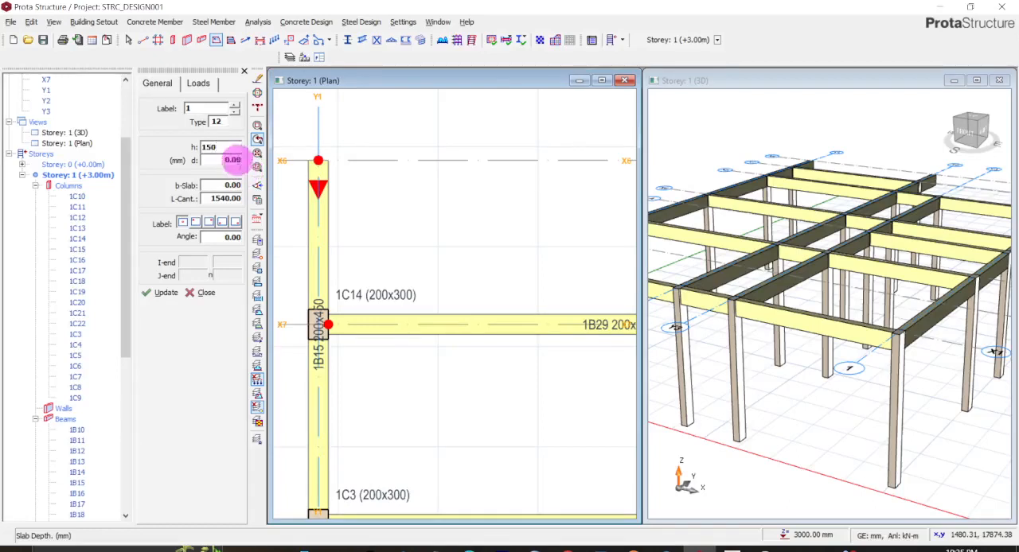
- Set the cantilever slab's dead load to 1.5 and its imposed load to 1.5 kN/m2
{"action": "left_click", "coordinate": [203, 86]}
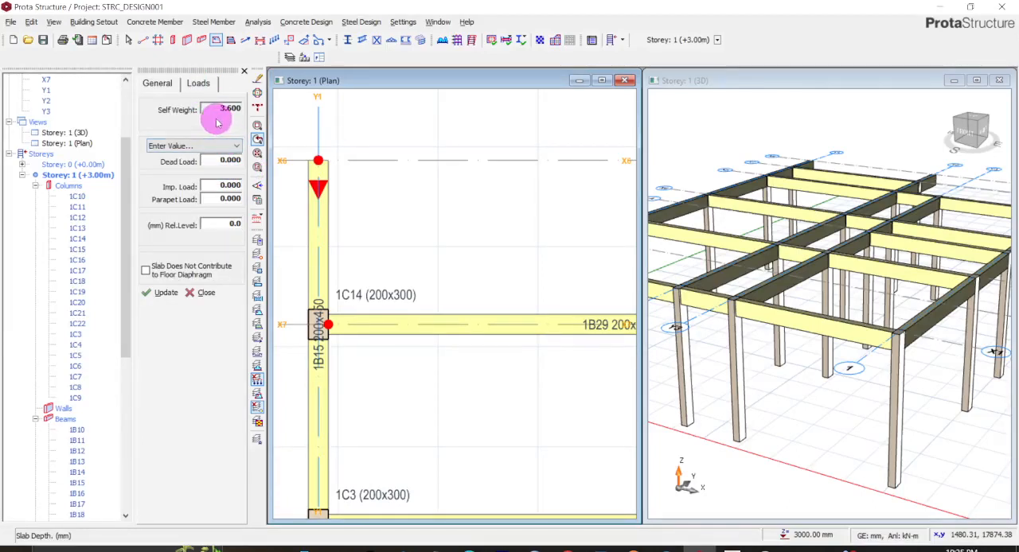
{"action": "left_click_drag", "start_coordinate": [213, 160], "coordinate": [228, 163]}
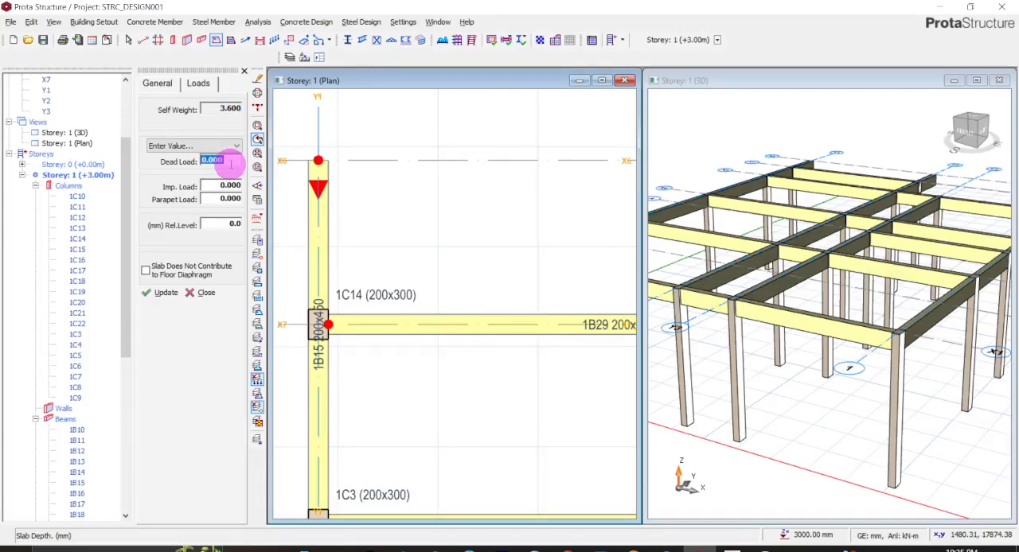
{"action": "type", "text": "1.5"}
{"action": "left_click_drag", "start_coordinate": [204, 186], "coordinate": [225, 185]}
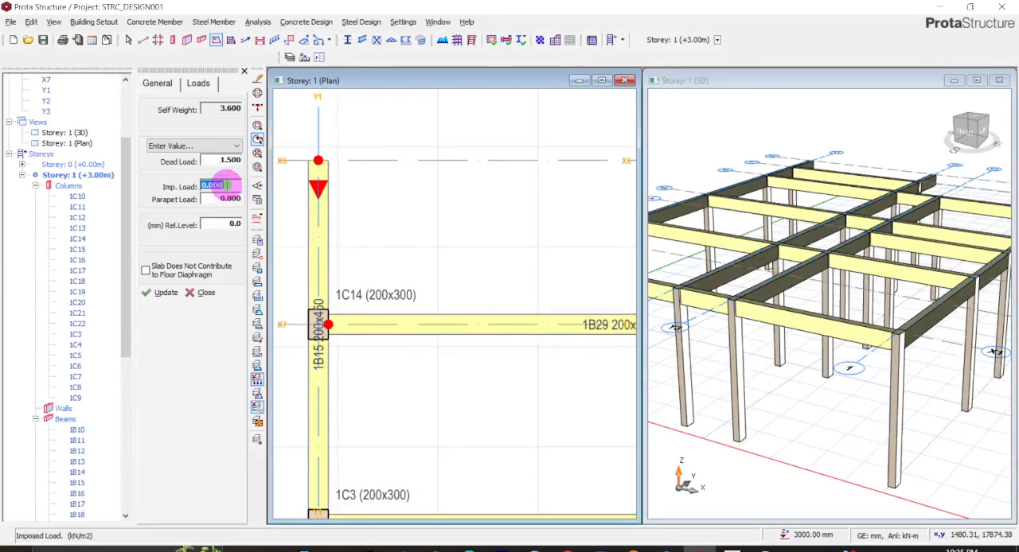
{"action": "type", "text": "1.5"}
{"action": "key", "text": "Tab"}
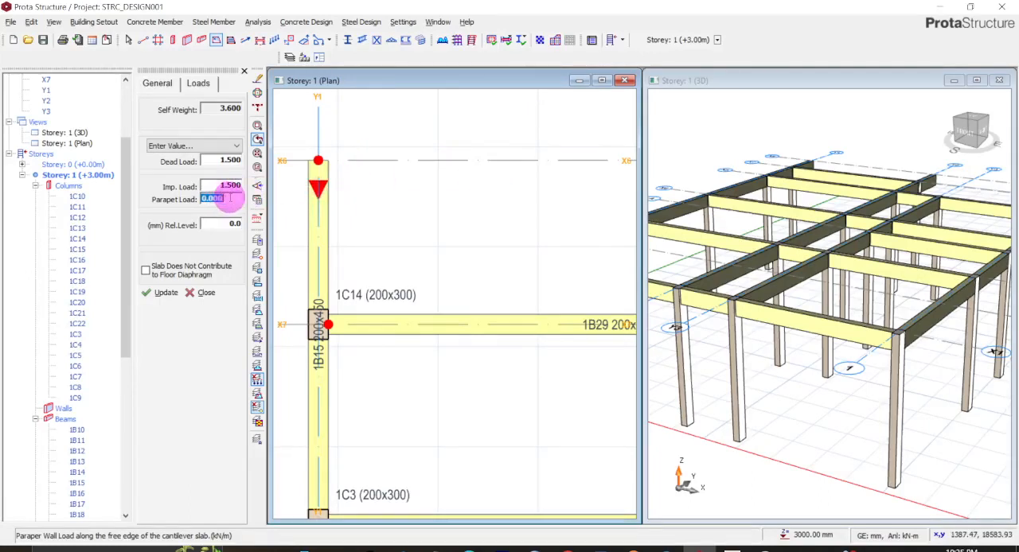
- Set the parapet load along the cantilever slab's free edge to 9.8 kN/m and update the slab properties
{"action": "left_click_drag", "start_coordinate": [229, 198], "coordinate": [163, 207]}
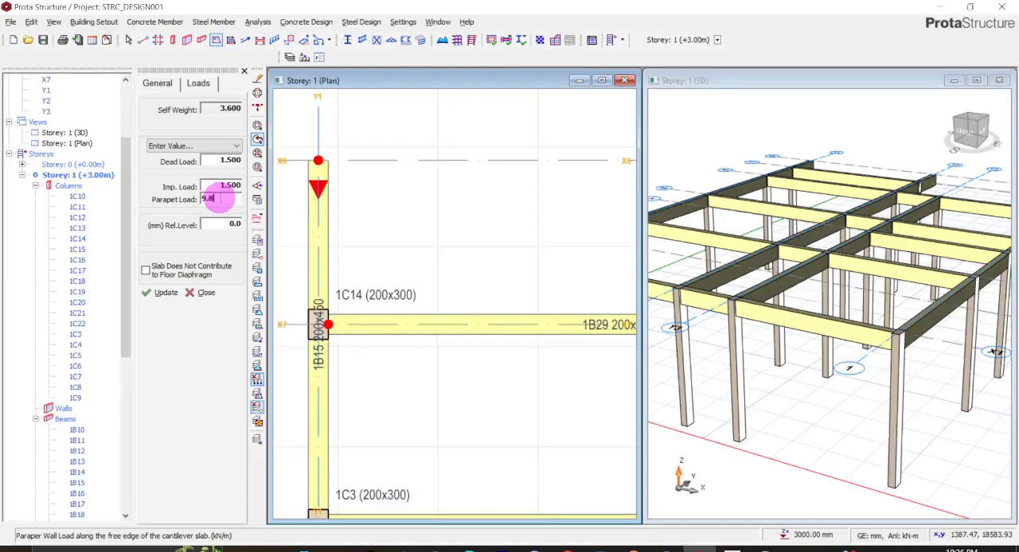
{"action": "scroll", "coordinate": [398, 221], "scroll_direction": "down", "scroll_amount": 2}
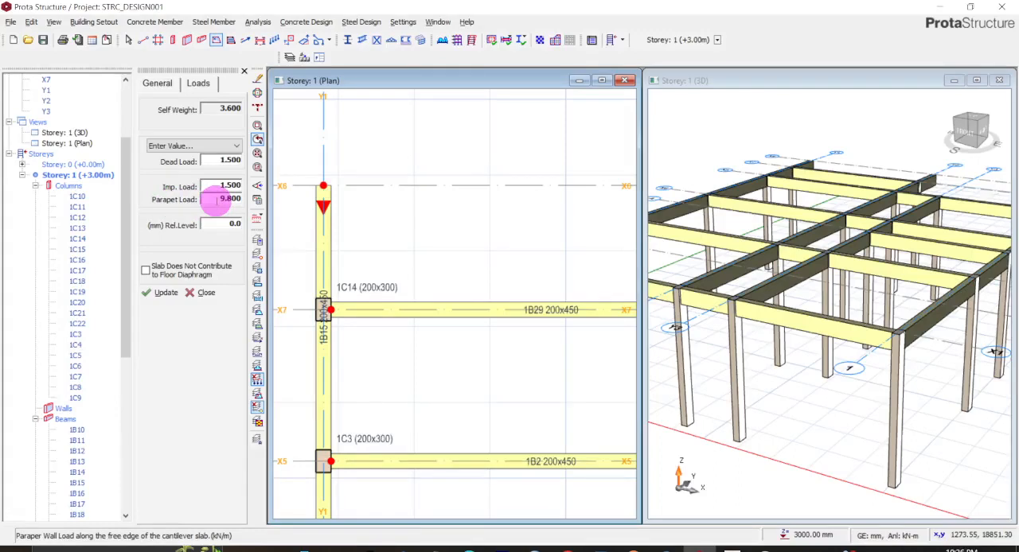
{"action": "scroll", "coordinate": [460, 195], "scroll_direction": "down", "scroll_amount": 2}
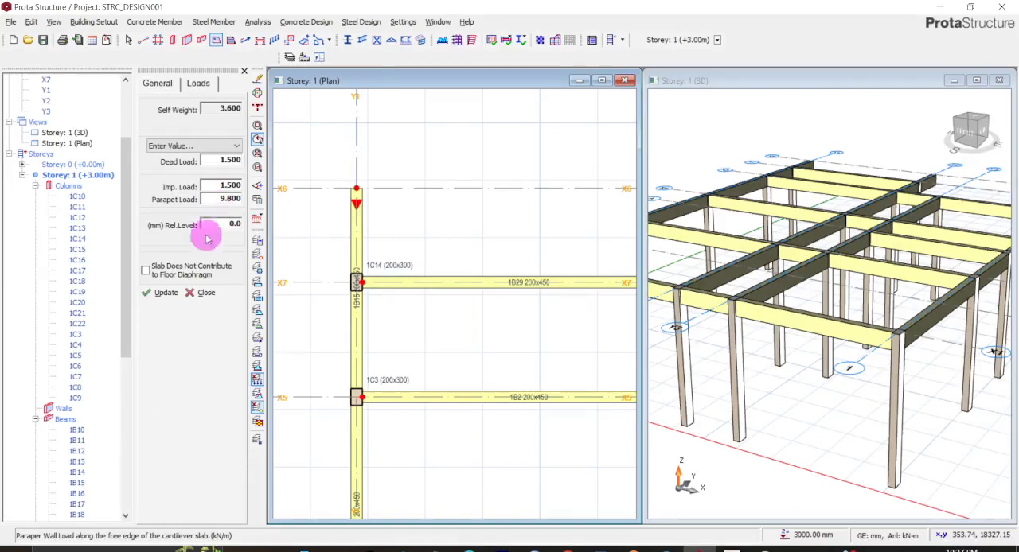
{"action": "left_click", "coordinate": [164, 293]}
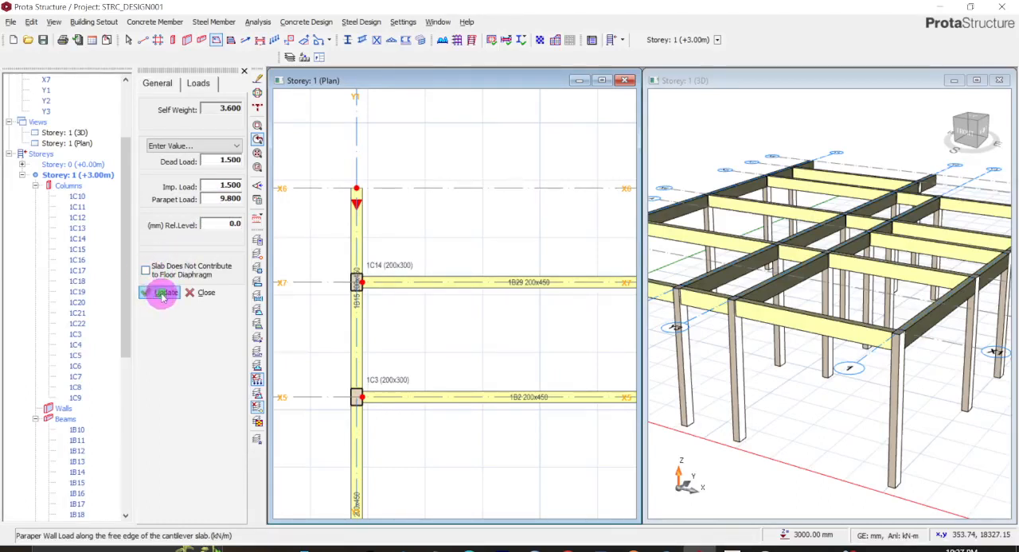
- Choose the 1.500 imposed load for A) General domestic use from the predefined load categories
{"action": "scroll", "coordinate": [387, 220], "scroll_direction": "down", "scroll_amount": 3}
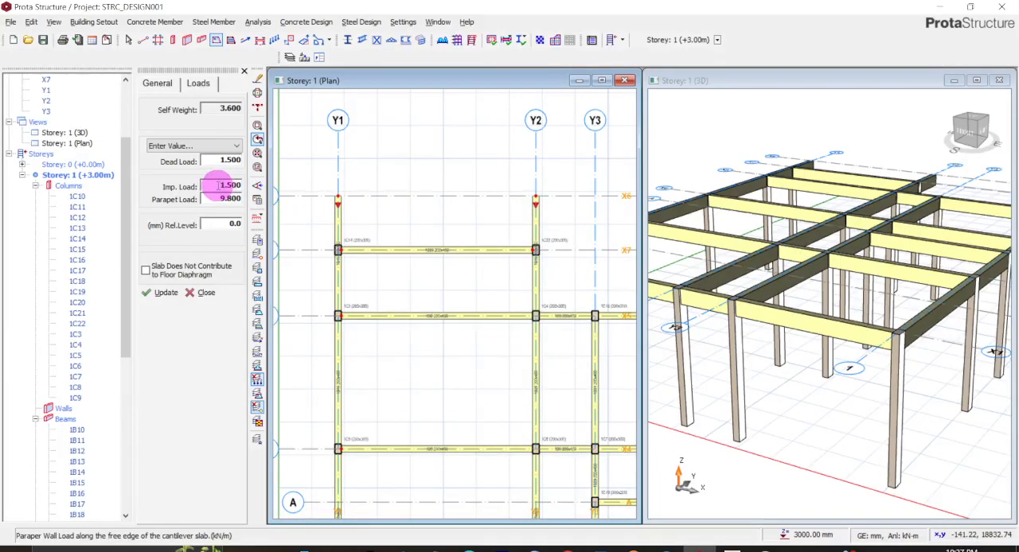
{"action": "left_click", "coordinate": [218, 185]}
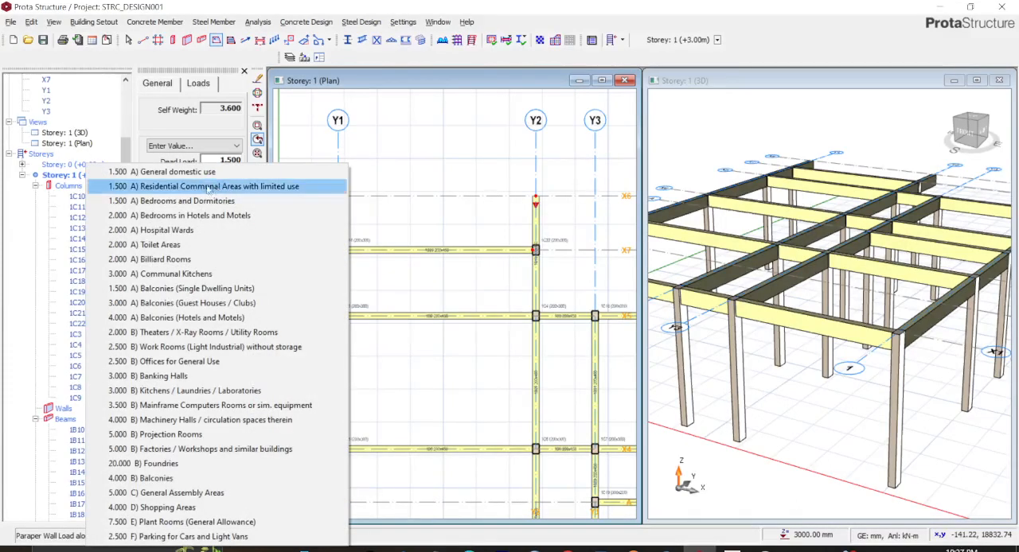
{"action": "left_click", "coordinate": [206, 175]}
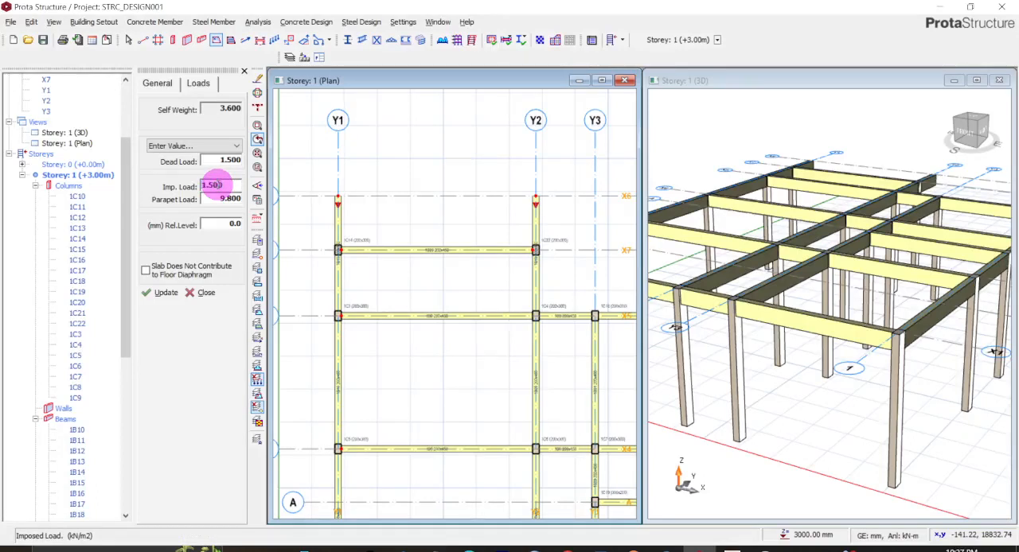
{"action": "left_click", "coordinate": [218, 185]}
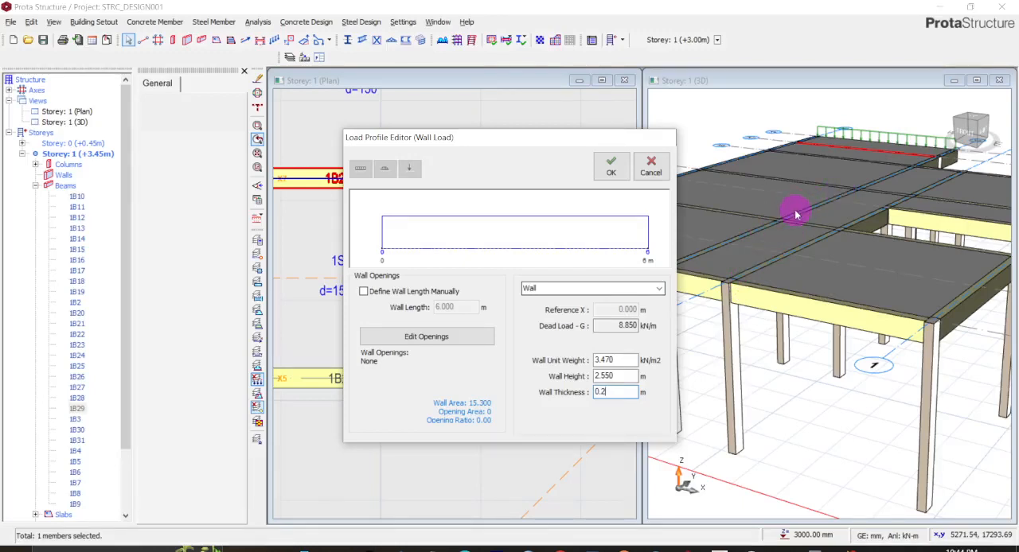
- Apply the wall load to beam 1B29 on axis X7 with a wall thickness of 0.2 m
{"action": "double_click", "coordinate": [598, 397]}
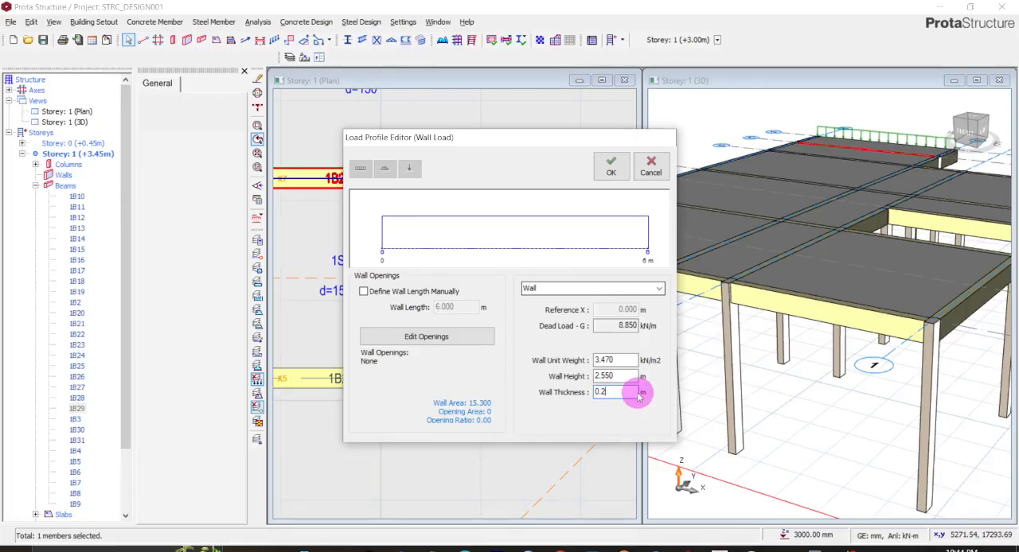
{"action": "left_click", "coordinate": [608, 169]}
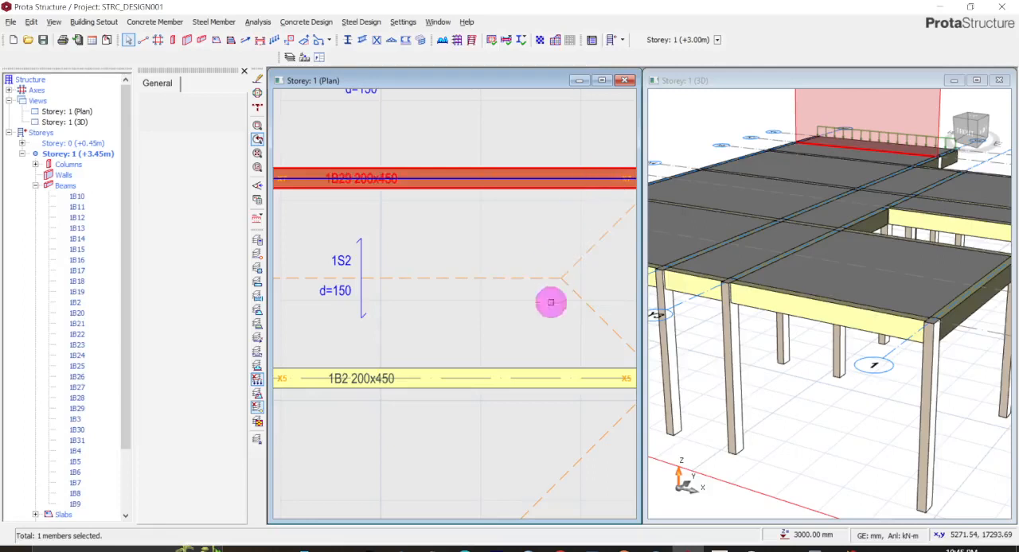
- Enlarge the Storey 1 plan view to fill the workspace and examine the slabs around the beam on axis X7
{"action": "left_click", "coordinate": [579, 80]}
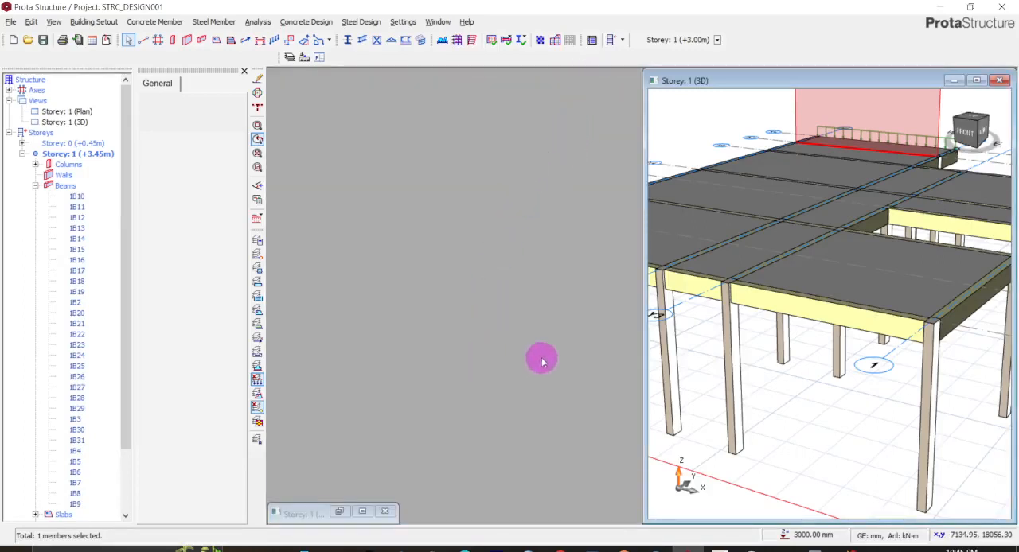
{"action": "left_click", "coordinate": [362, 511]}
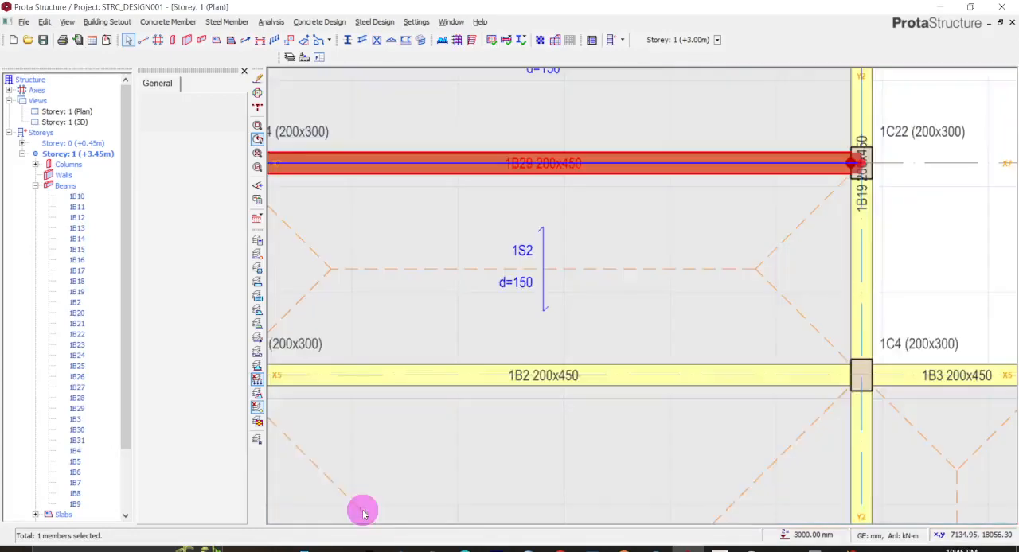
{"action": "scroll", "coordinate": [514, 394], "scroll_direction": "down", "scroll_amount": 4}
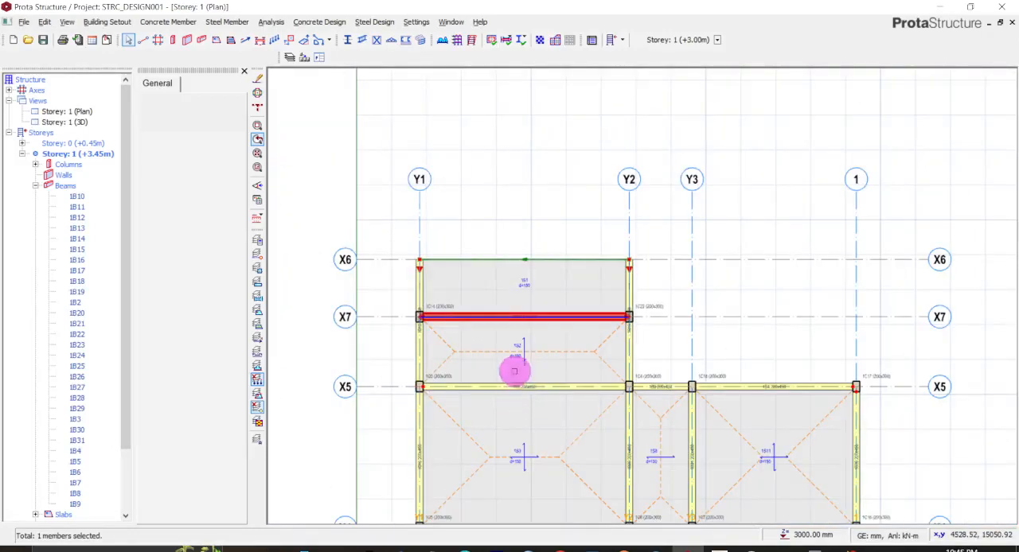
{"action": "middle_click_drag", "start_coordinate": [542, 211], "coordinate": [505, 77]}
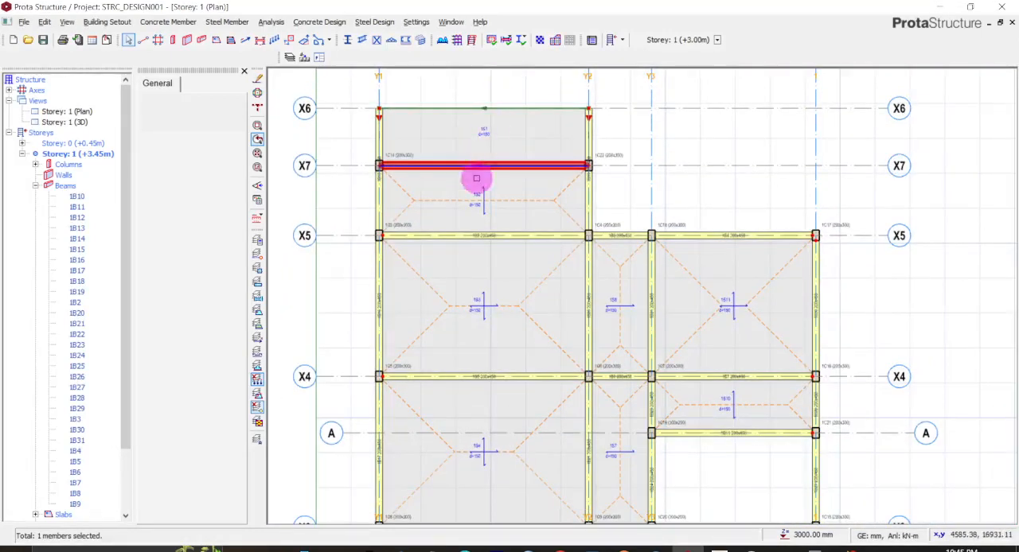
{"action": "scroll", "coordinate": [475, 178], "scroll_direction": "up", "scroll_amount": 3}
{"action": "scroll", "coordinate": [475, 175], "scroll_direction": "up", "scroll_amount": 1}
{"action": "scroll", "coordinate": [475, 171], "scroll_direction": "down", "scroll_amount": 3}
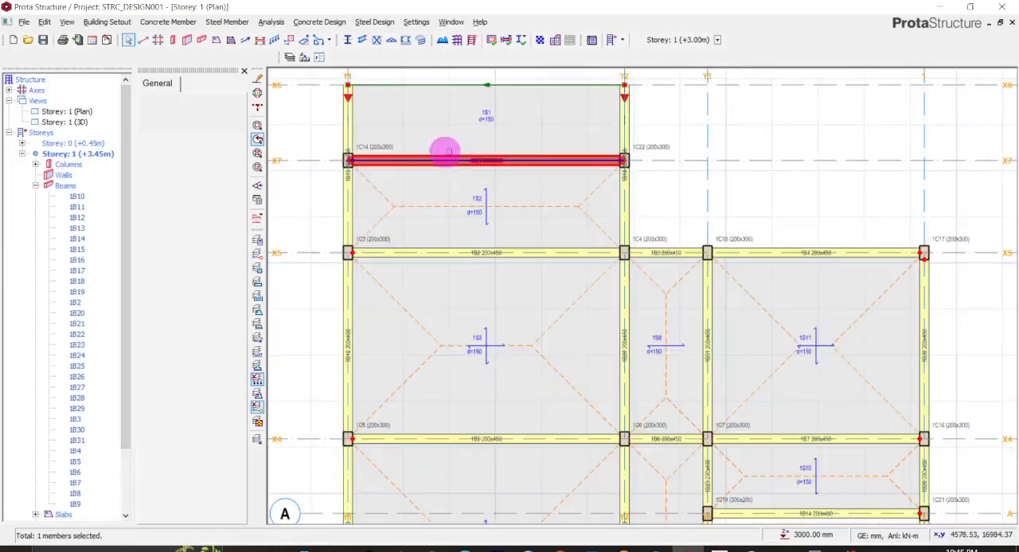
- Copy the wall load of beam 1B29 on axis X7
{"action": "scroll", "coordinate": [418, 154], "scroll_direction": "up", "scroll_amount": 1}
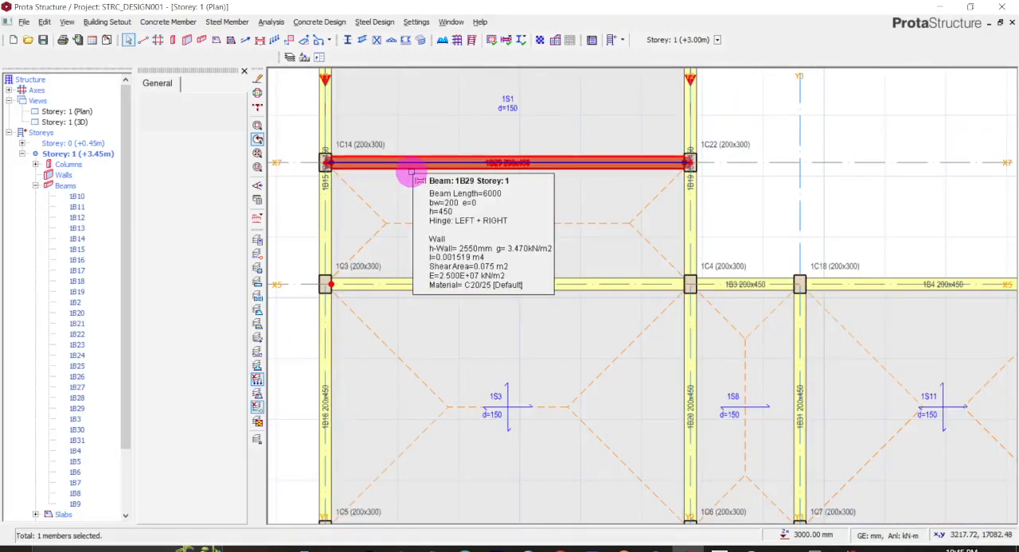
{"action": "scroll", "coordinate": [412, 172], "scroll_direction": "up", "scroll_amount": 1}
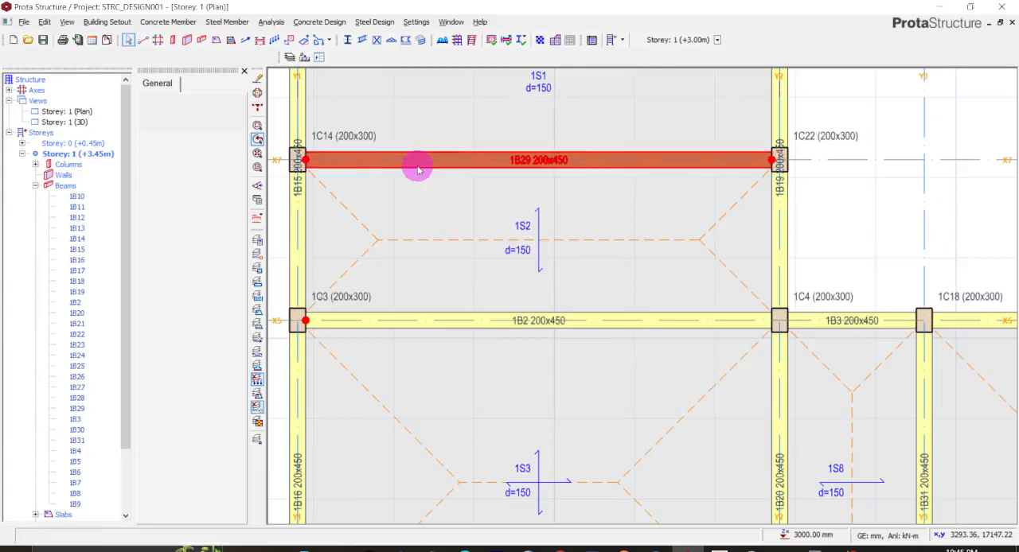
{"action": "left_click", "coordinate": [470, 155]}
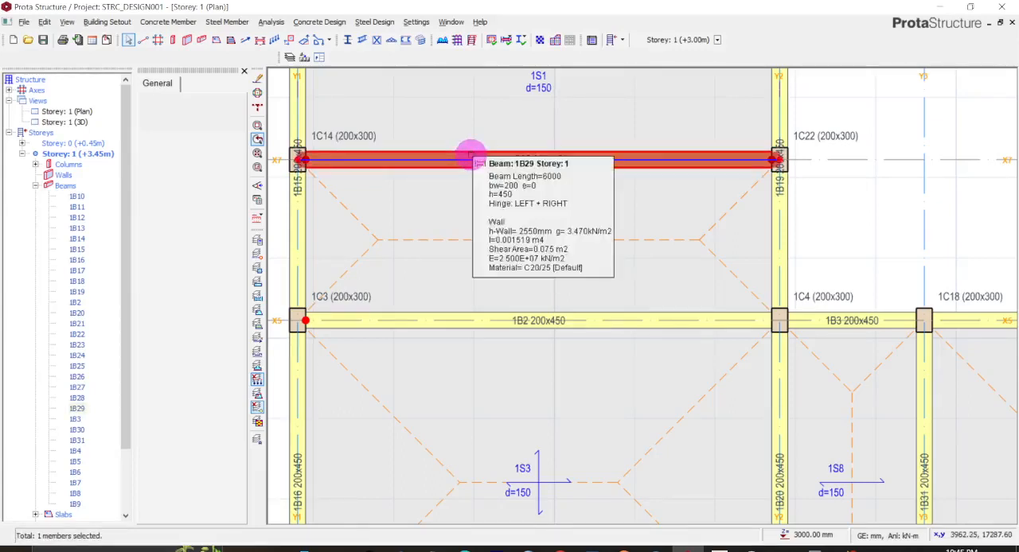
{"action": "right_click", "coordinate": [470, 155]}
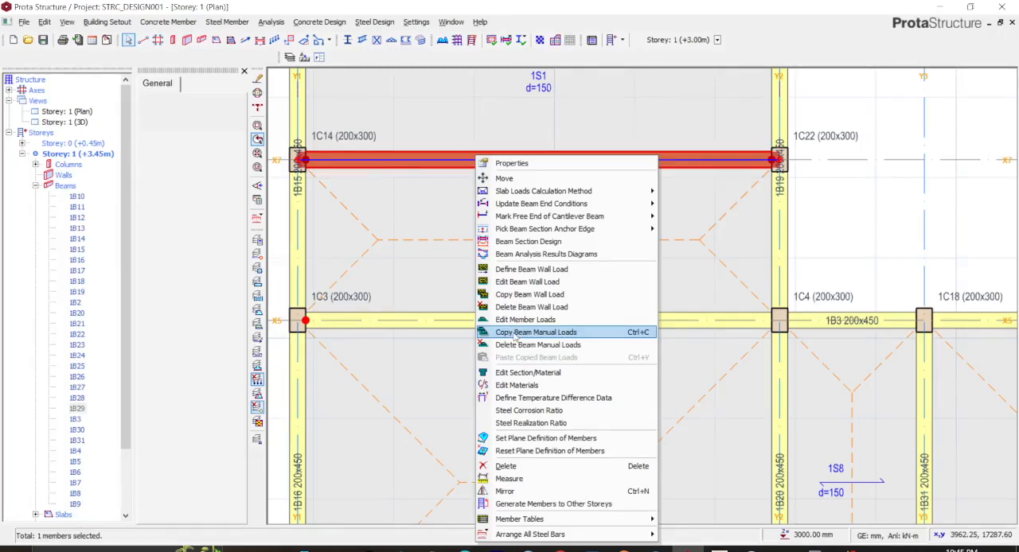
{"action": "left_click", "coordinate": [464, 165]}
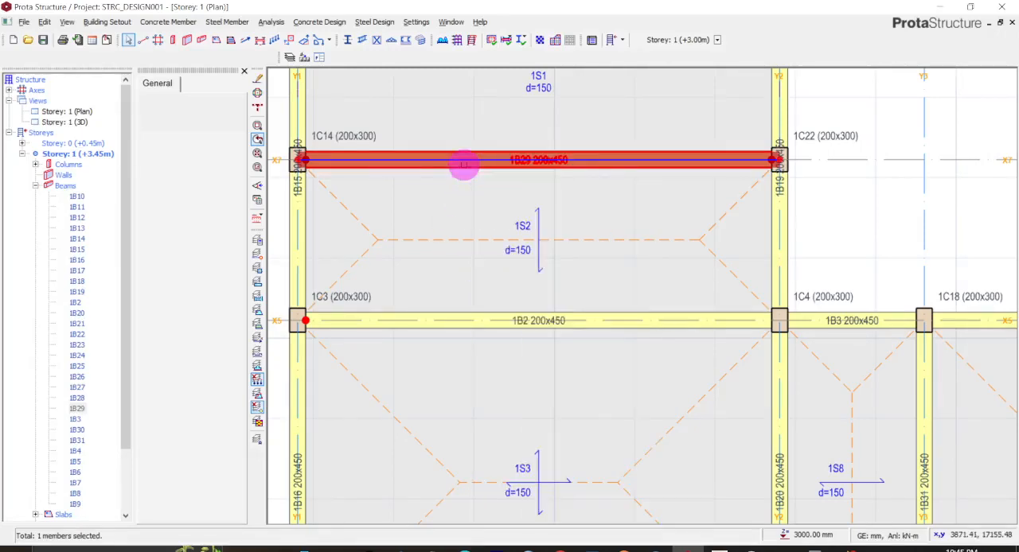
{"action": "right_click", "coordinate": [464, 165]}
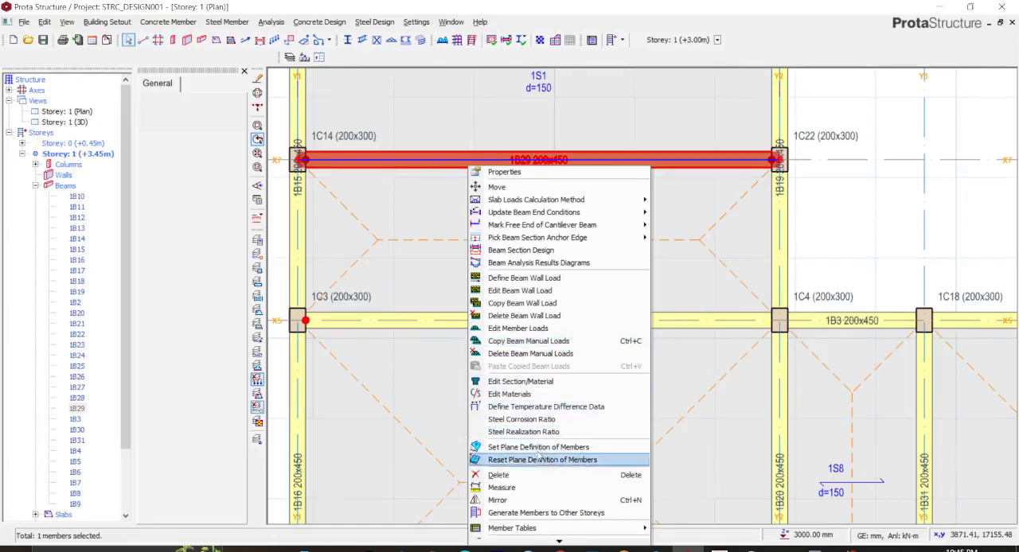
{"action": "left_click", "coordinate": [561, 307]}
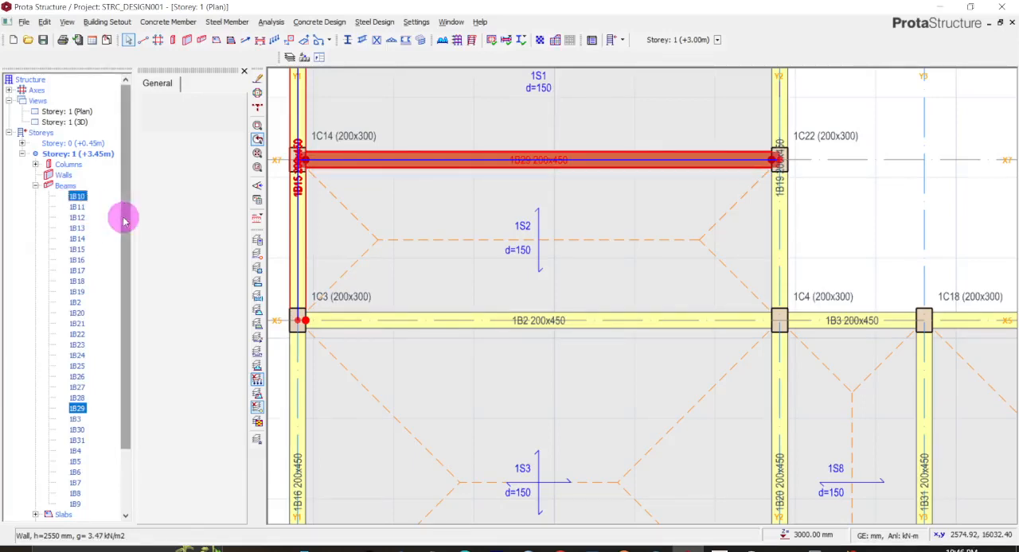
- Paste the copied wall load onto all Storey 1 beams from 1B10 to 1B9, accepting replacement of existing wall loads
{"action": "left_click", "coordinate": [74, 504], "text": "shift"}
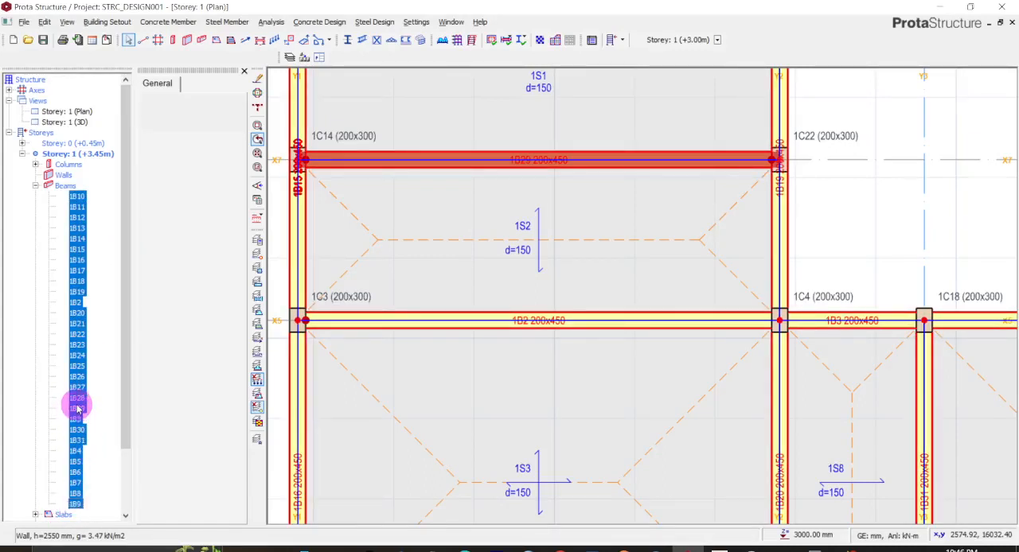
{"action": "right_click", "coordinate": [78, 450]}
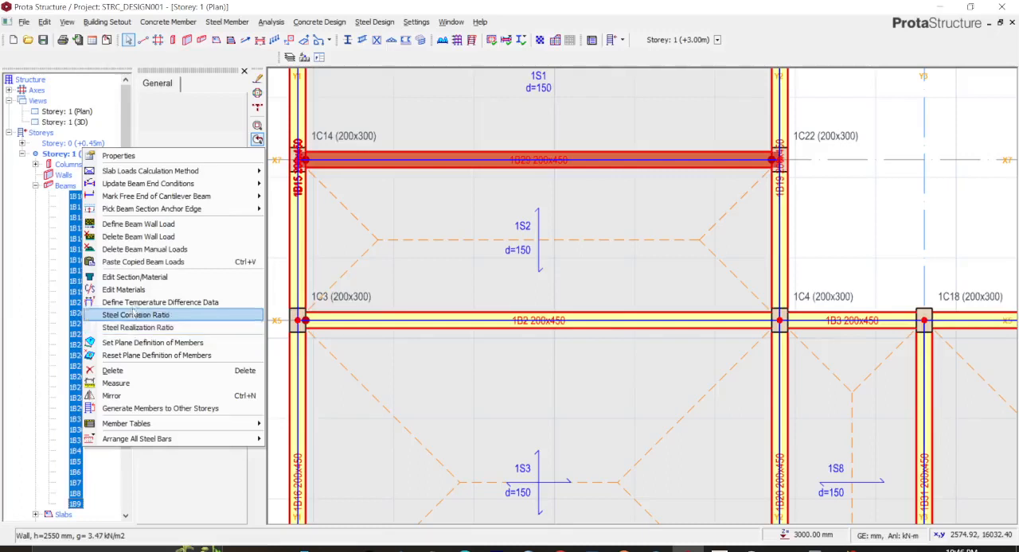
{"action": "left_click", "coordinate": [135, 263]}
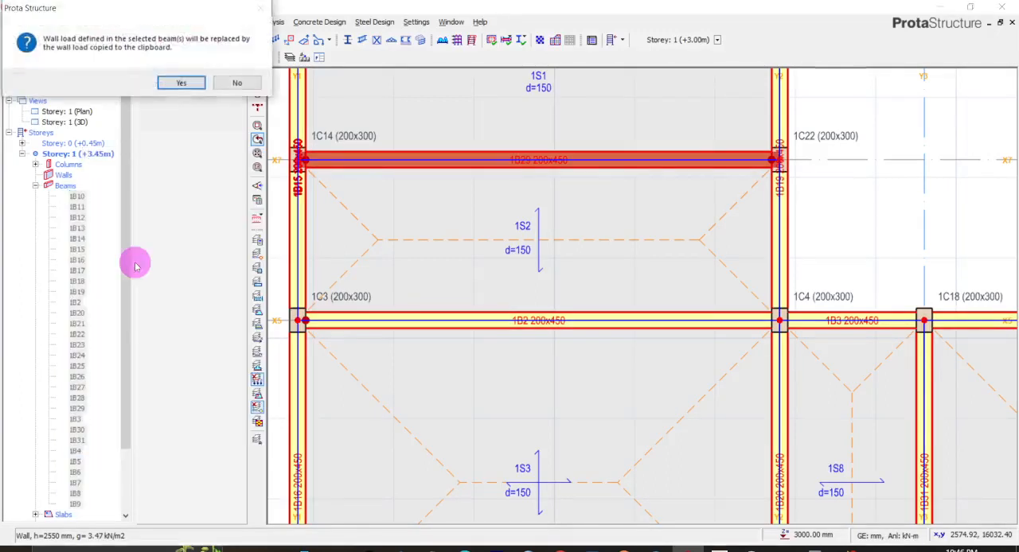
{"action": "left_click", "coordinate": [180, 84]}
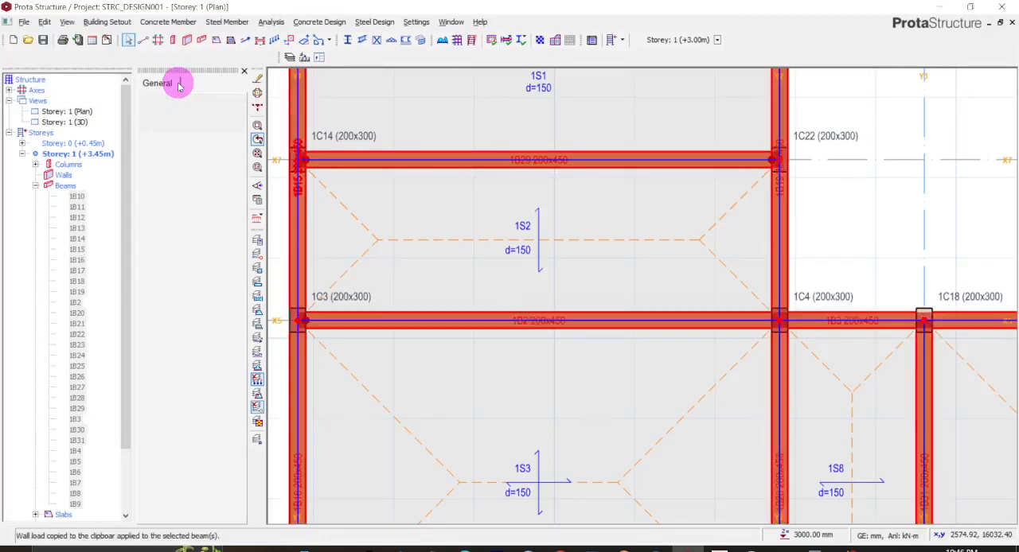
- Arrange the Storey 1 plan and 3D views side by side in a two-window layout split 50 % each
{"action": "scroll", "coordinate": [532, 350], "scroll_direction": "down", "scroll_amount": 5}
{"action": "scroll", "coordinate": [531, 348], "scroll_direction": "down", "scroll_amount": 4}
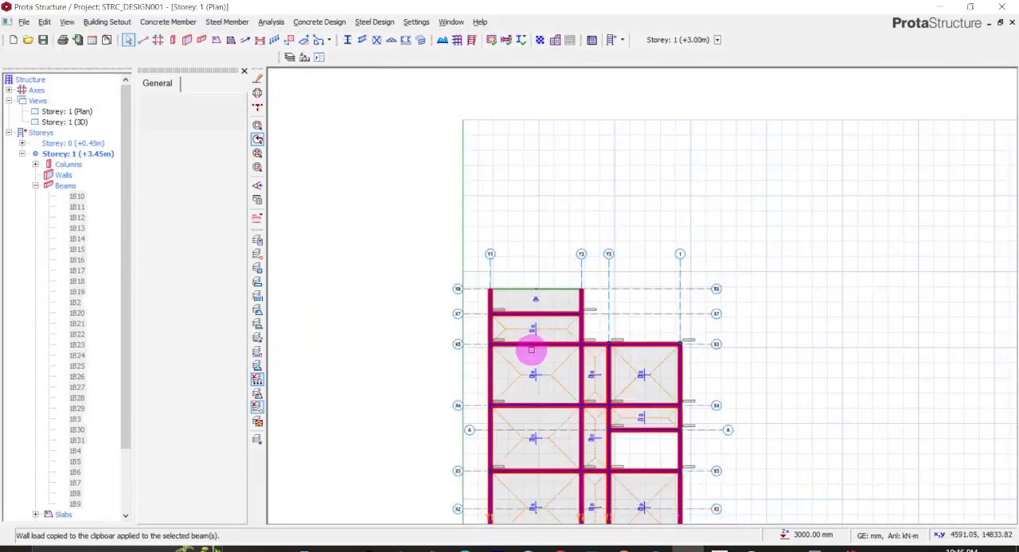
{"action": "scroll", "coordinate": [531, 358], "scroll_direction": "up", "scroll_amount": 4}
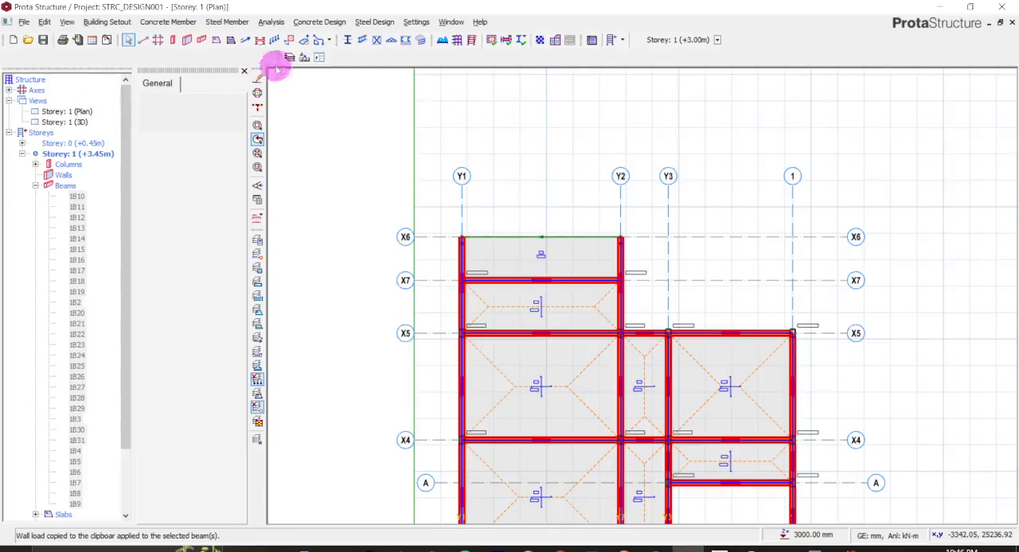
{"action": "scroll", "coordinate": [422, 175], "scroll_direction": "down", "scroll_amount": 2}
{"action": "scroll", "coordinate": [511, 193], "scroll_direction": "up", "scroll_amount": 1}
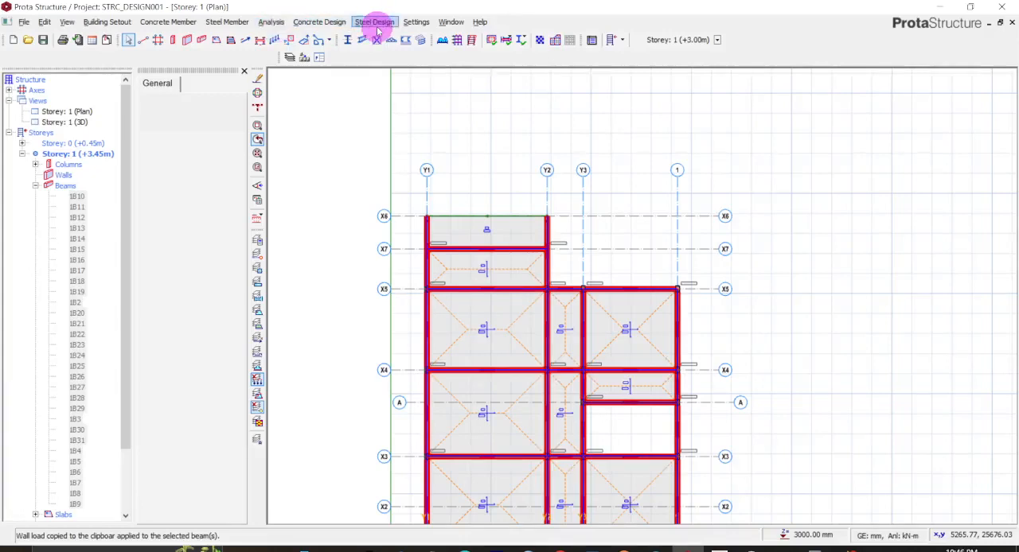
{"action": "left_click", "coordinate": [451, 21]}
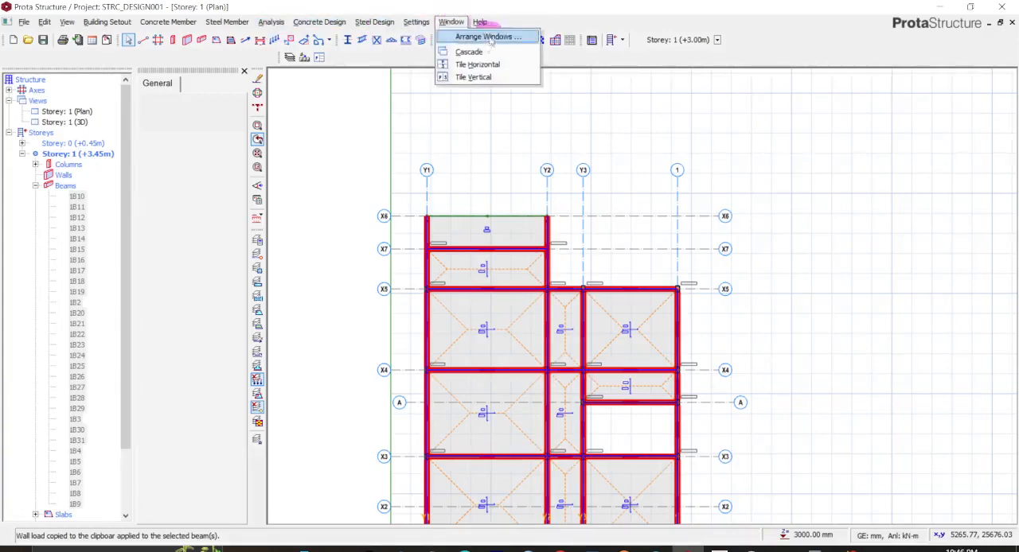
{"action": "left_click", "coordinate": [489, 37]}
{"action": "left_click", "coordinate": [481, 269]}
{"action": "left_click", "coordinate": [536, 309]}
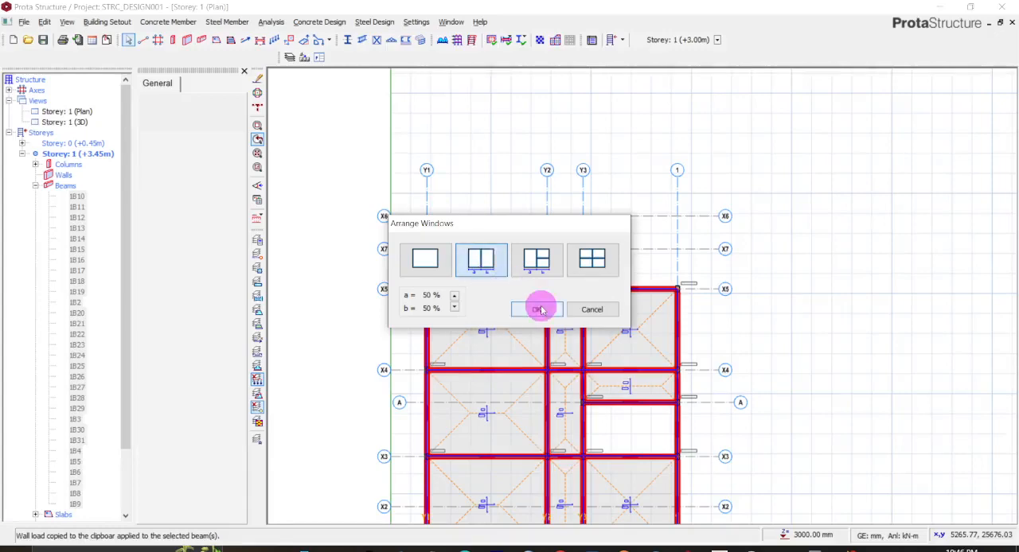
- Examine the wall loads on the Storey 1 beams across the whole 3D model and plan
{"action": "scroll", "coordinate": [751, 283], "scroll_direction": "down", "scroll_amount": 5}
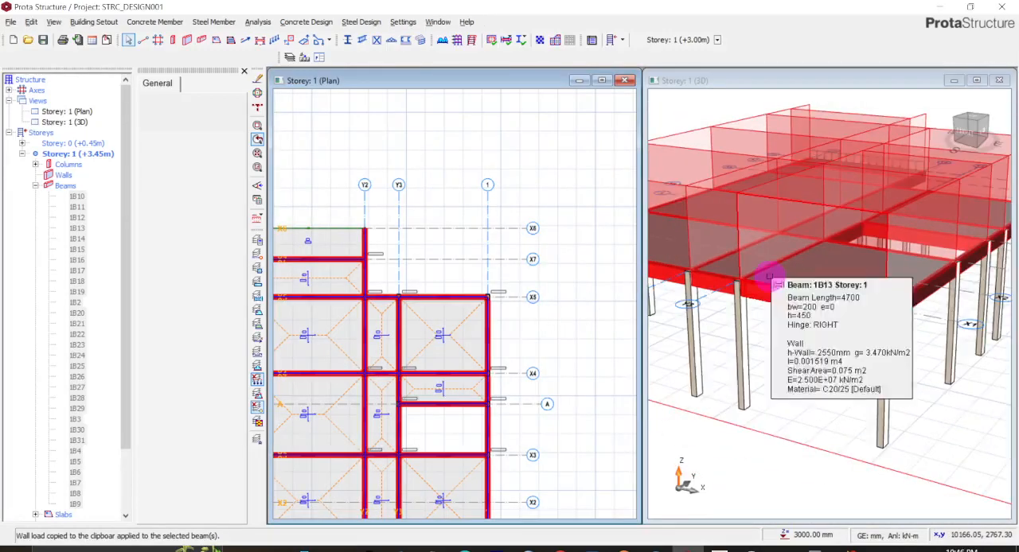
{"action": "scroll", "coordinate": [740, 231], "scroll_direction": "down", "scroll_amount": 3}
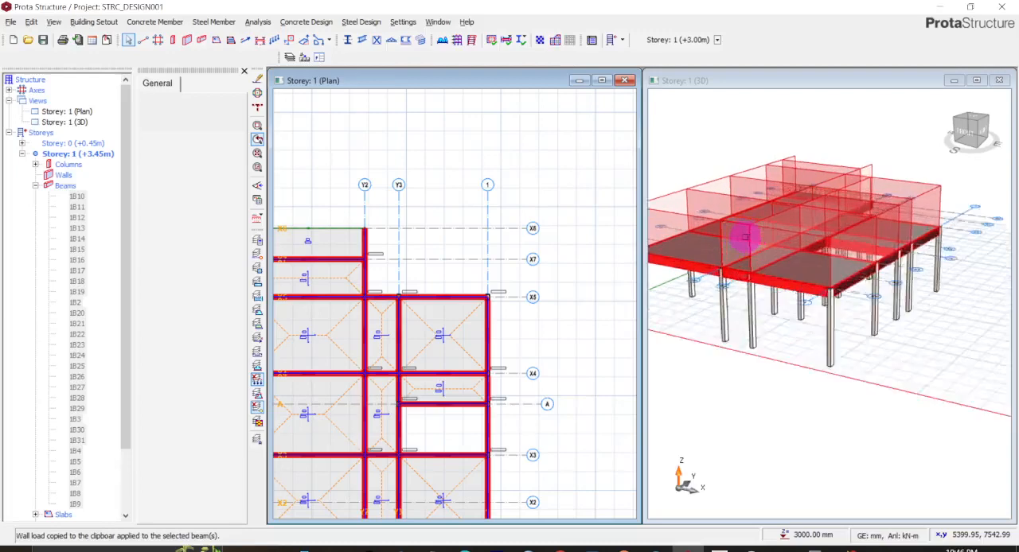
{"action": "scroll", "coordinate": [400, 316], "scroll_direction": "down", "scroll_amount": 3}
{"action": "middle_click_drag", "start_coordinate": [460, 277], "coordinate": [526, 196]}
{"action": "scroll", "coordinate": [528, 238], "scroll_direction": "up", "scroll_amount": 2}
{"action": "scroll", "coordinate": [528, 239], "scroll_direction": "down", "scroll_amount": 2}
{"action": "left_click", "coordinate": [412, 245]}
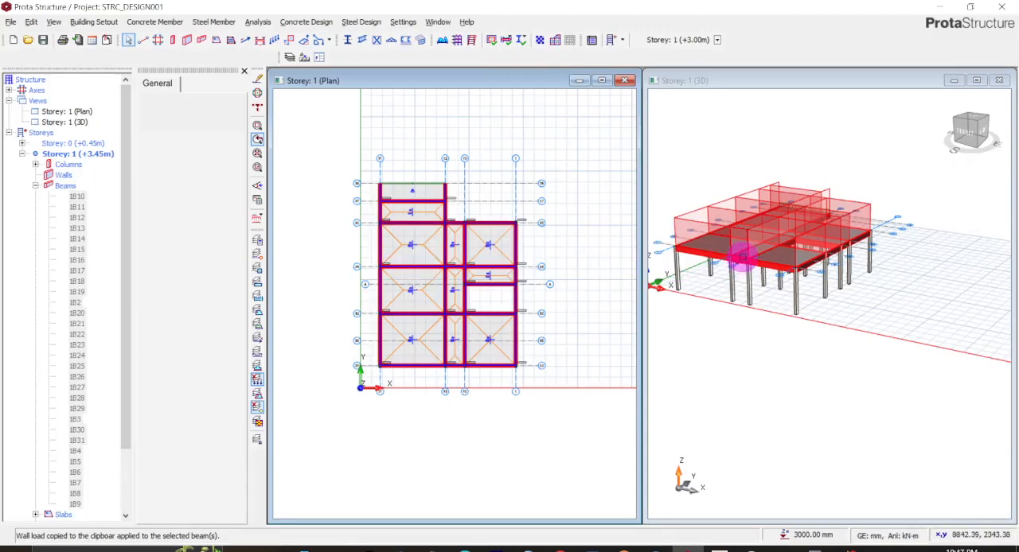
{"action": "scroll", "coordinate": [682, 231], "scroll_direction": "up", "scroll_amount": 2}
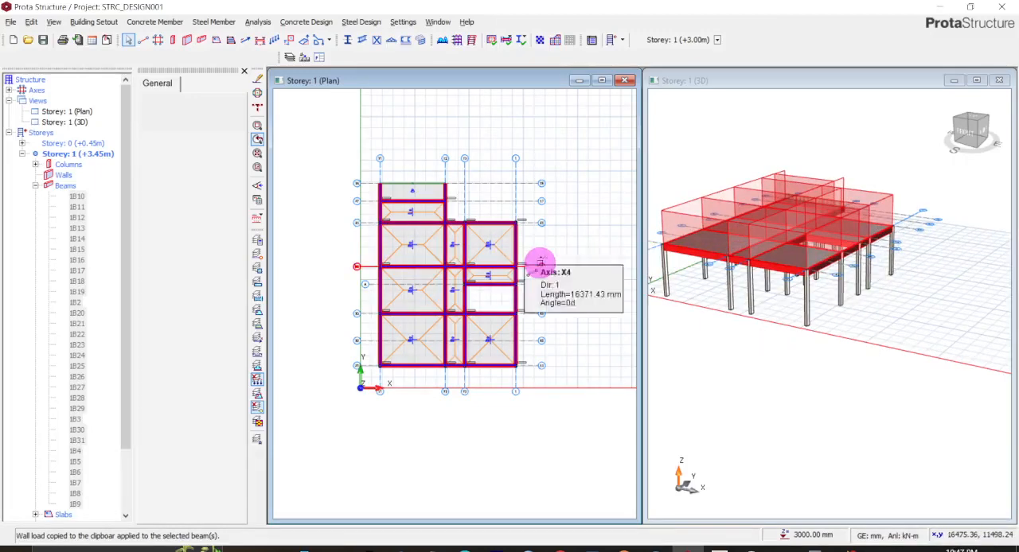
{"action": "scroll", "coordinate": [540, 265], "scroll_direction": "up", "scroll_amount": 1}
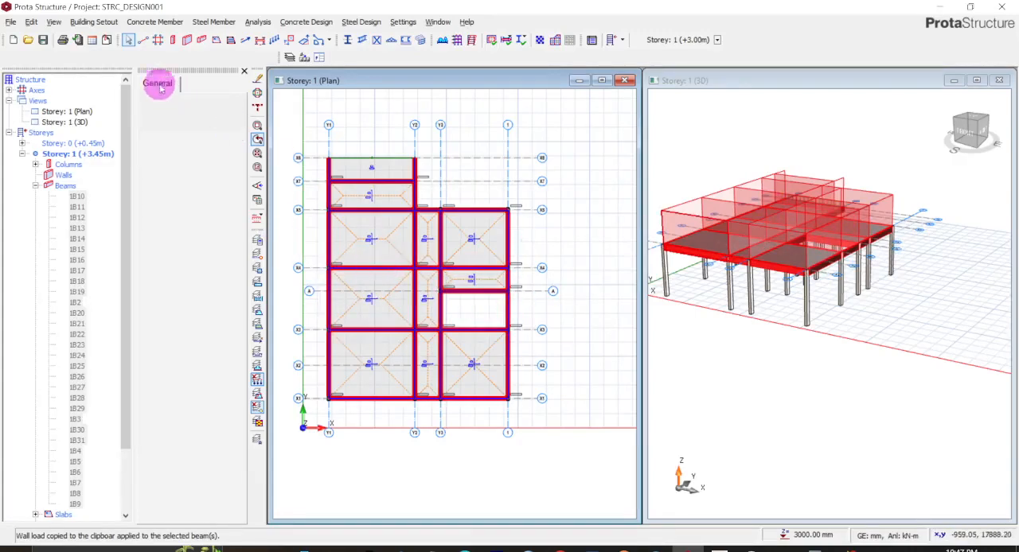
- Insert a new storey at the top of the building by setting the total number of storeys to 2
{"action": "left_click", "coordinate": [97, 22]}
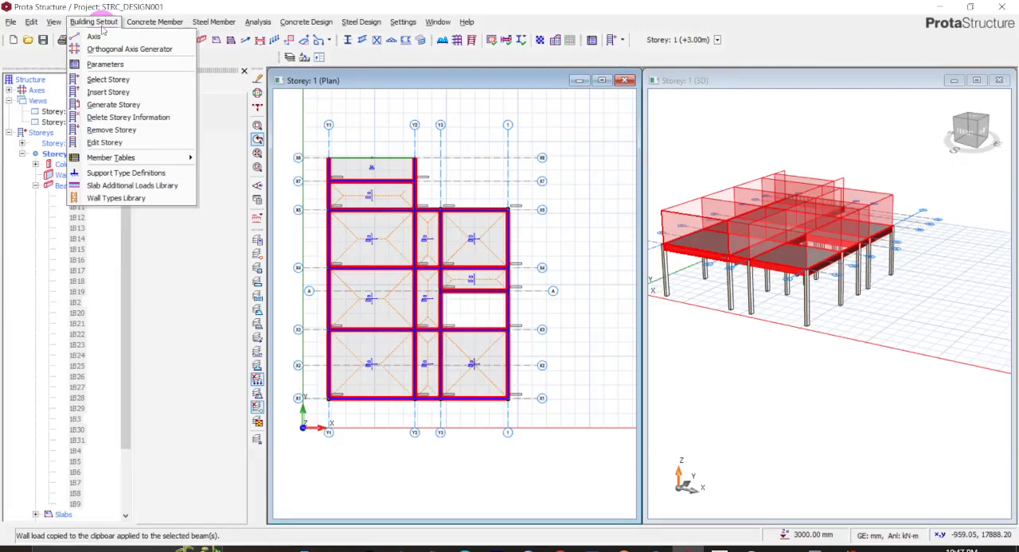
{"action": "left_click", "coordinate": [109, 92]}
{"action": "left_click", "coordinate": [440, 292]}
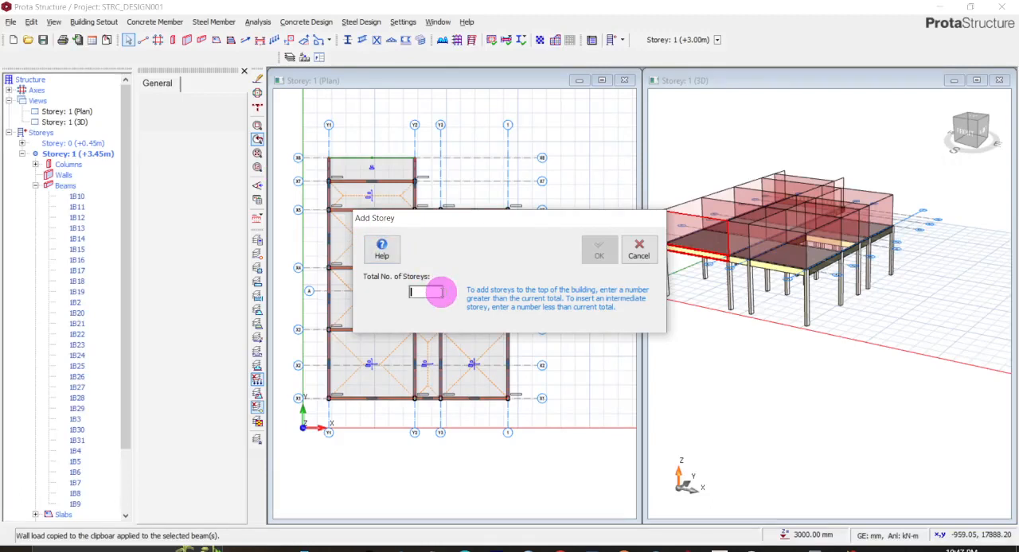
{"action": "type", "text": "2"}
{"action": "left_click", "coordinate": [598, 253]}
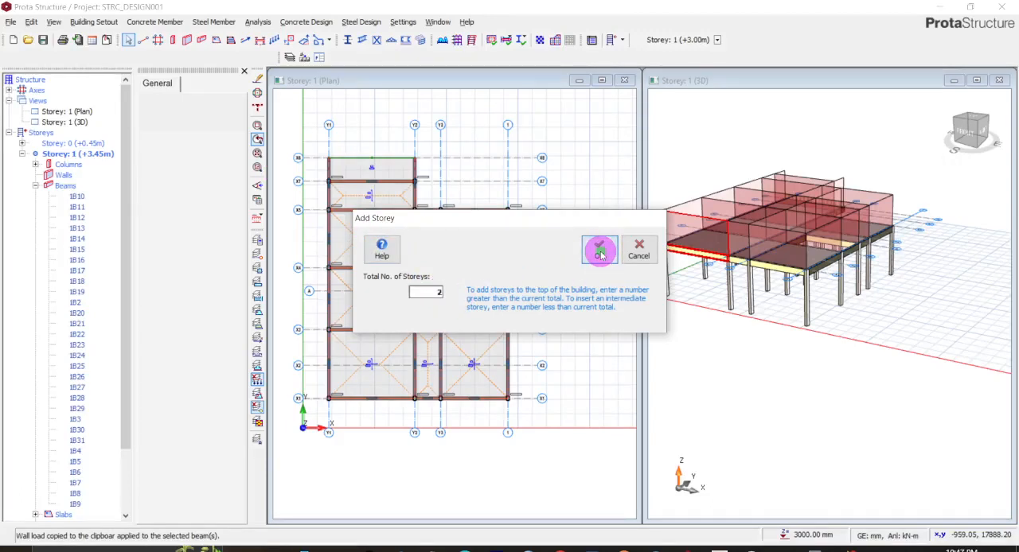
{"action": "left_click", "coordinate": [183, 83]}
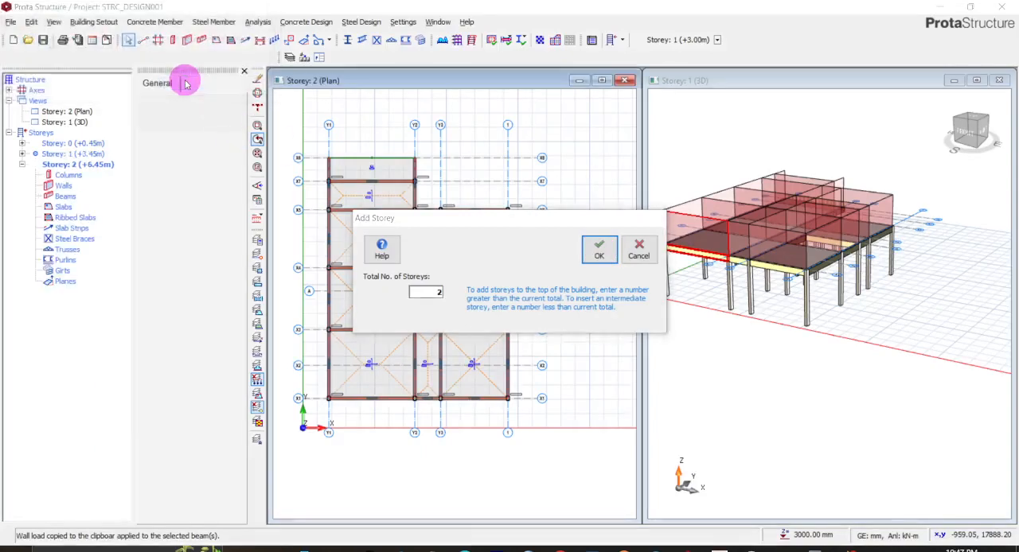
- Switch the plan view back to Storey 1 (+3.45m) as the active storey
{"action": "left_click", "coordinate": [108, 26]}
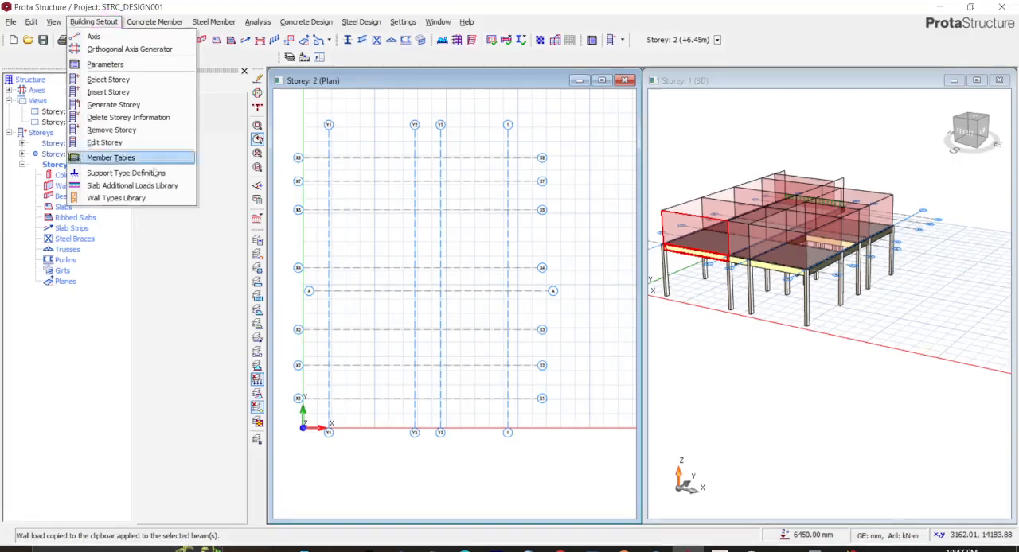
{"action": "left_click", "coordinate": [175, 242]}
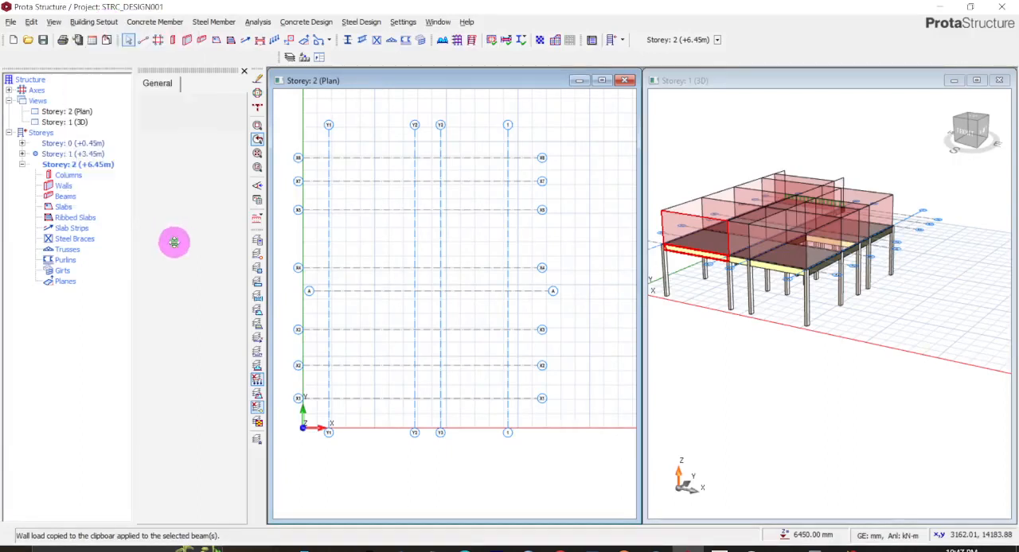
{"action": "left_click", "coordinate": [65, 123]}
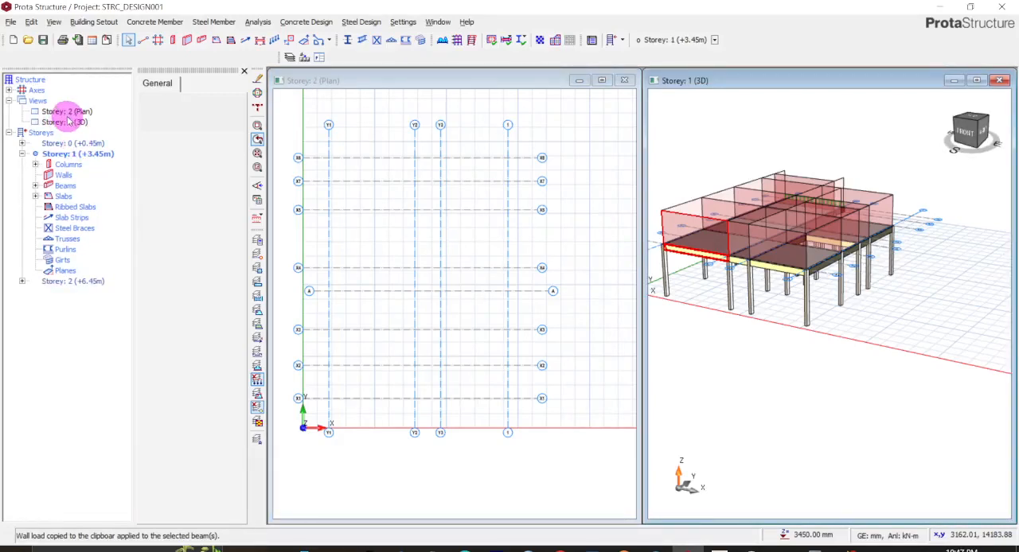
{"action": "left_click", "coordinate": [67, 123]}
{"action": "left_click", "coordinate": [67, 111]}
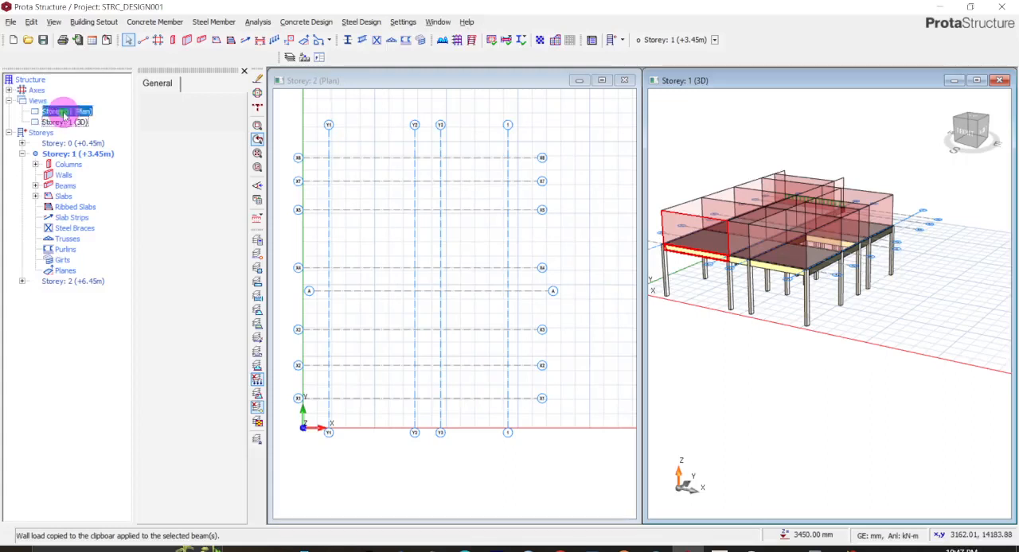
{"action": "left_click", "coordinate": [69, 154]}
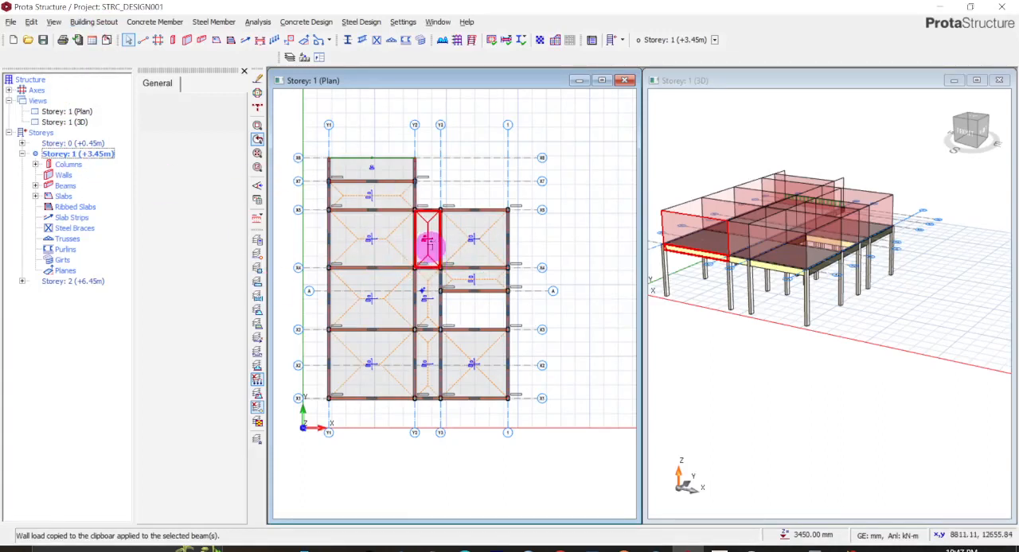
{"action": "mouse_move", "coordinate": [373, 186]}
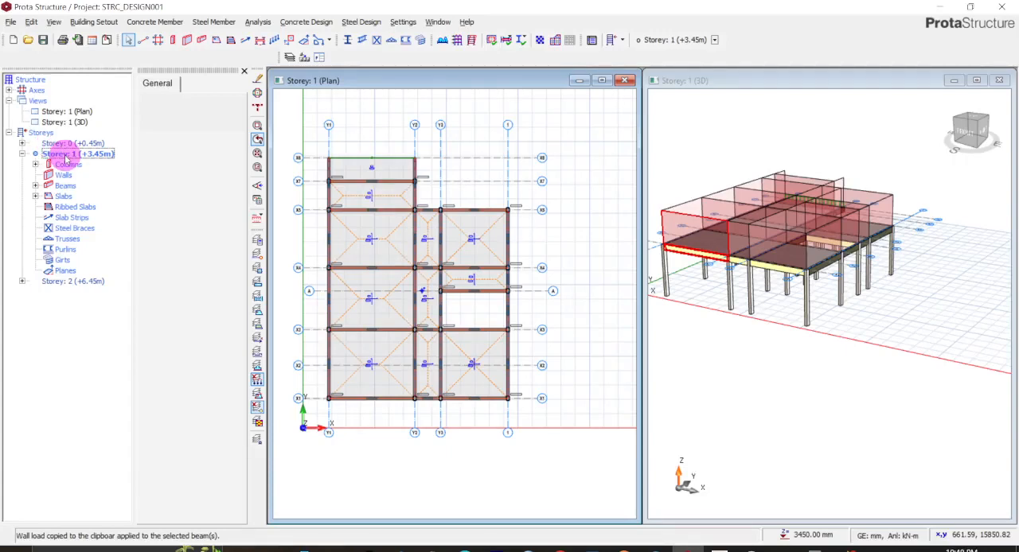
{"action": "left_click", "coordinate": [77, 23]}
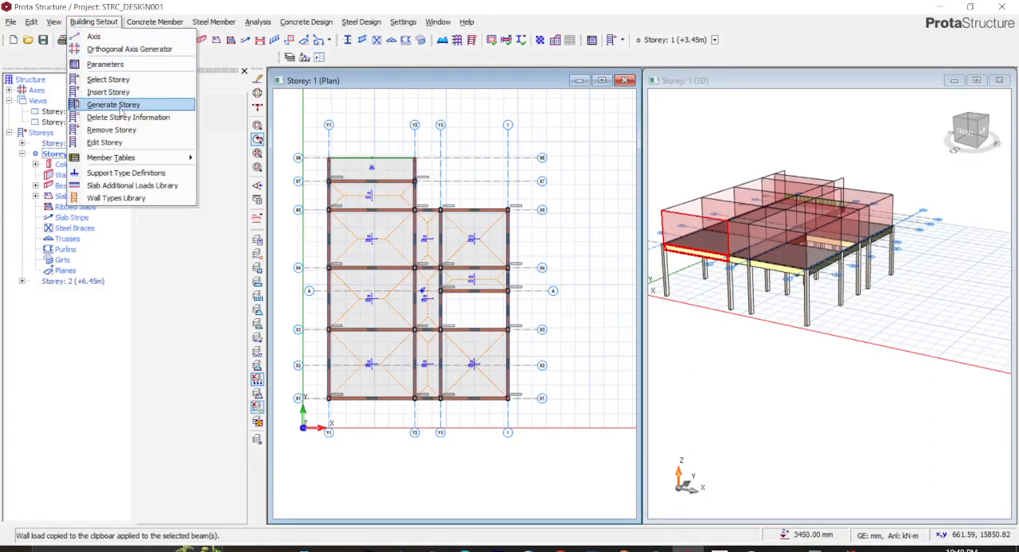
{"action": "left_click", "coordinate": [121, 117]}
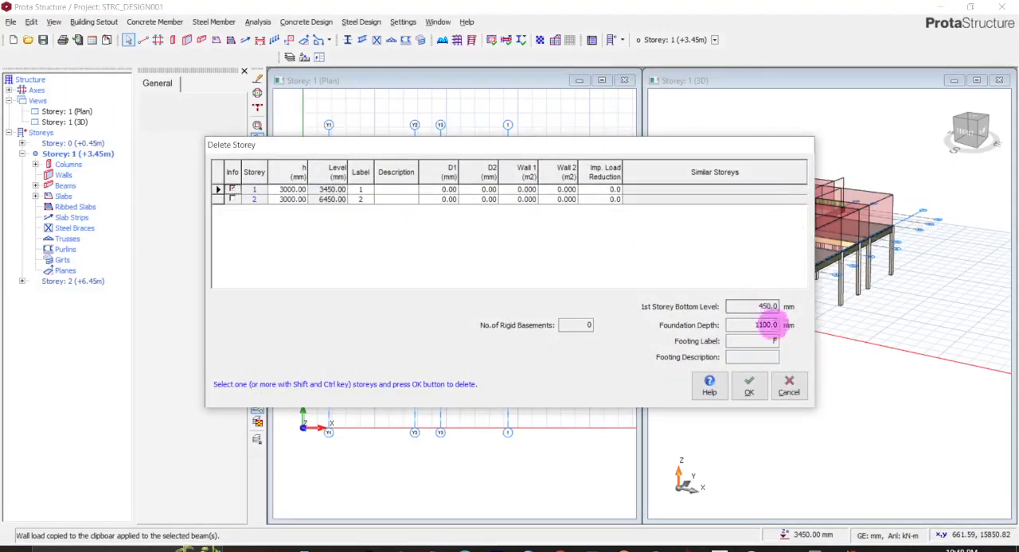
{"action": "left_click", "coordinate": [789, 386]}
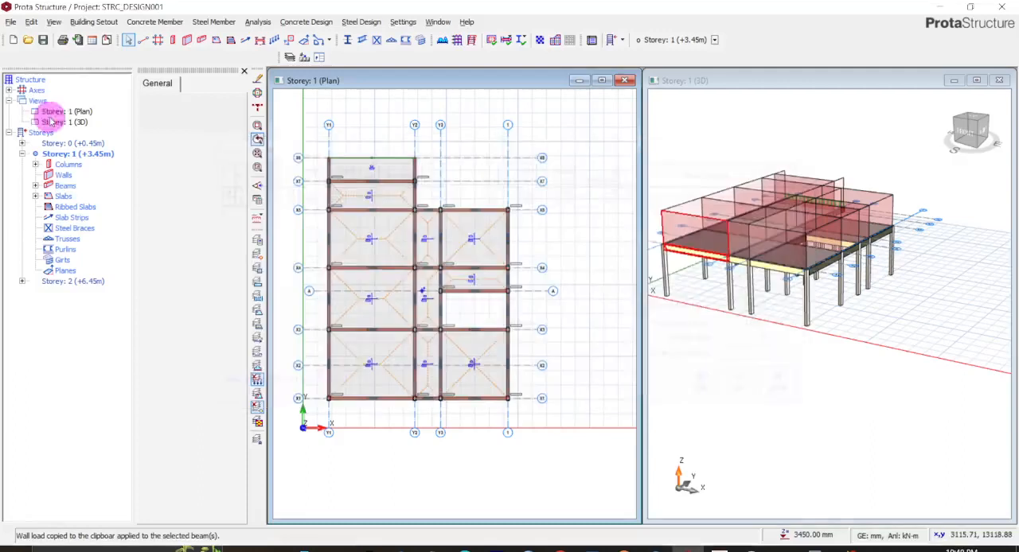
- Start generating a storey with Storey 1 (+3.45m) as the source and Storey 2 (+6.45m) as the target
{"action": "left_click", "coordinate": [82, 25]}
{"action": "left_click", "coordinate": [108, 111]}
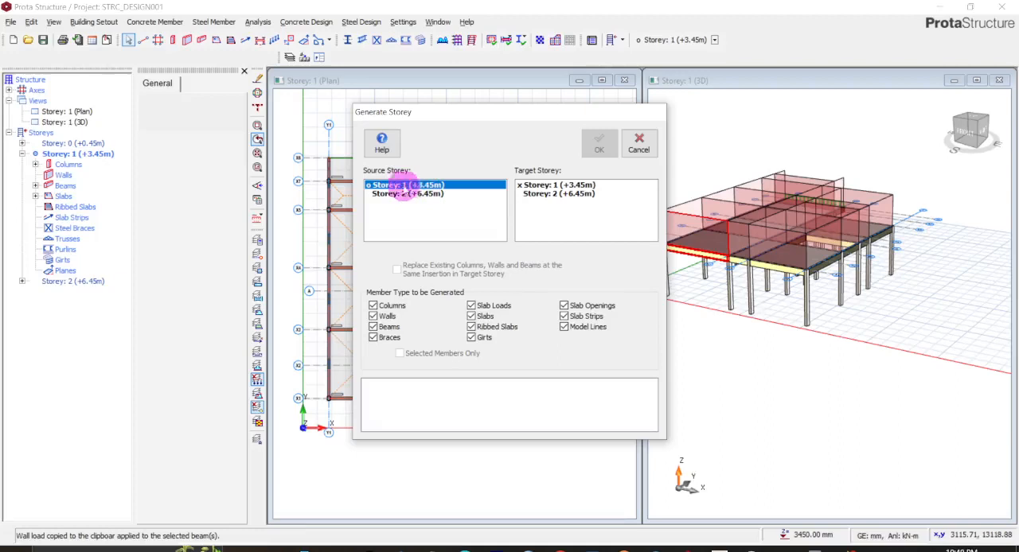
{"action": "left_click", "coordinate": [558, 195]}
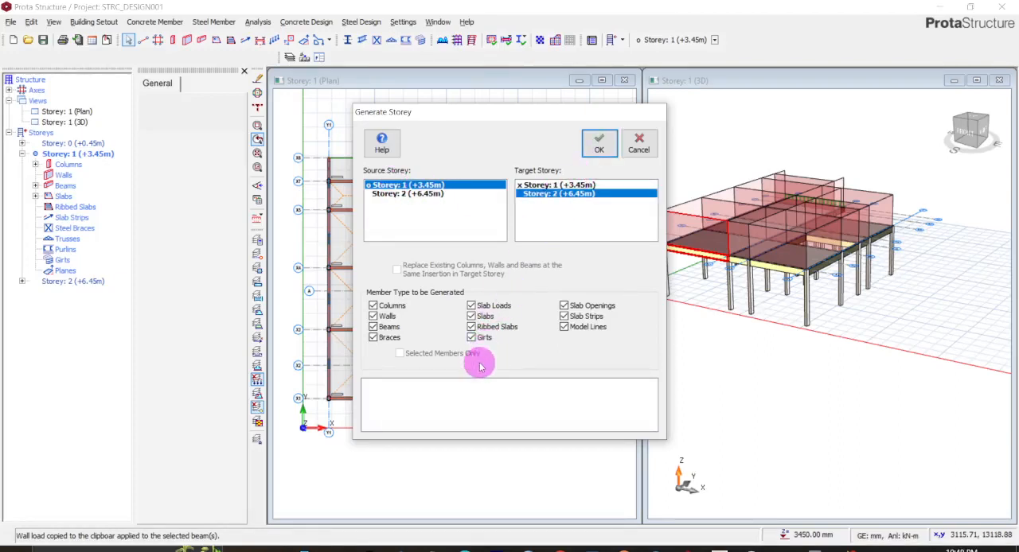
- Limit the member types to be generated to columns, walls, beams, slab loads, slabs and model lines
{"action": "left_click", "coordinate": [373, 326]}
{"action": "left_click", "coordinate": [373, 316]}
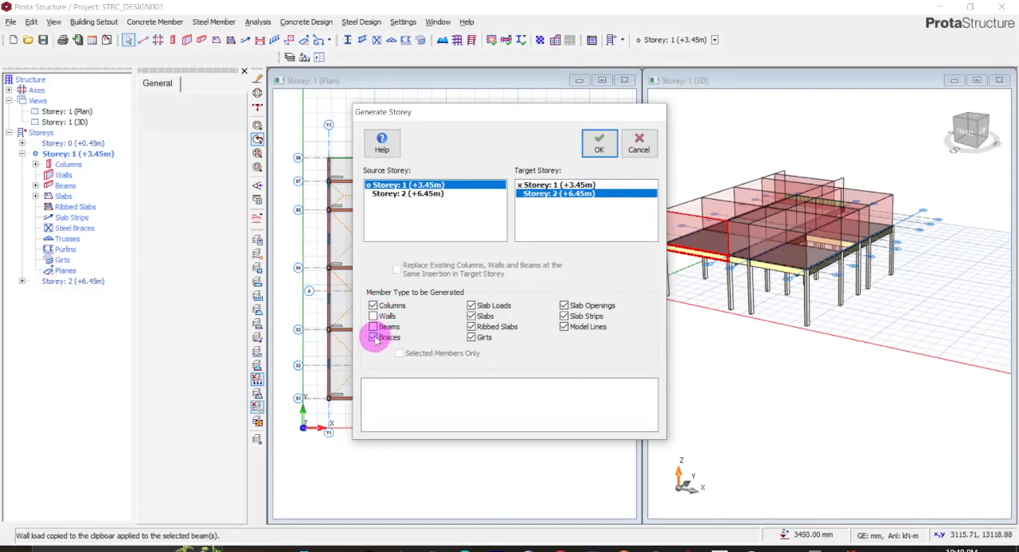
{"action": "left_click", "coordinate": [374, 337]}
{"action": "left_click", "coordinate": [471, 327]}
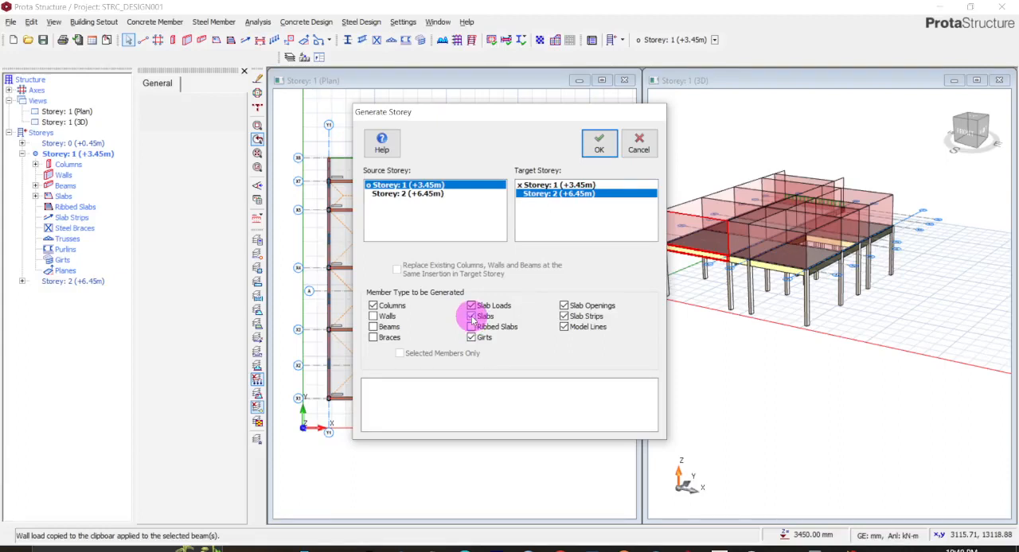
{"action": "left_click", "coordinate": [471, 317]}
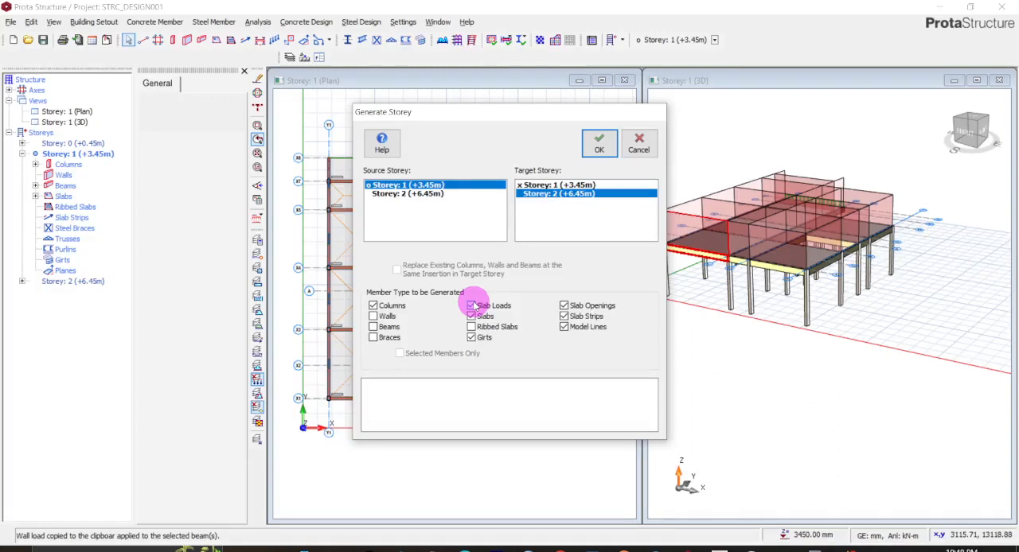
{"action": "left_click", "coordinate": [564, 306]}
{"action": "left_click", "coordinate": [564, 316]}
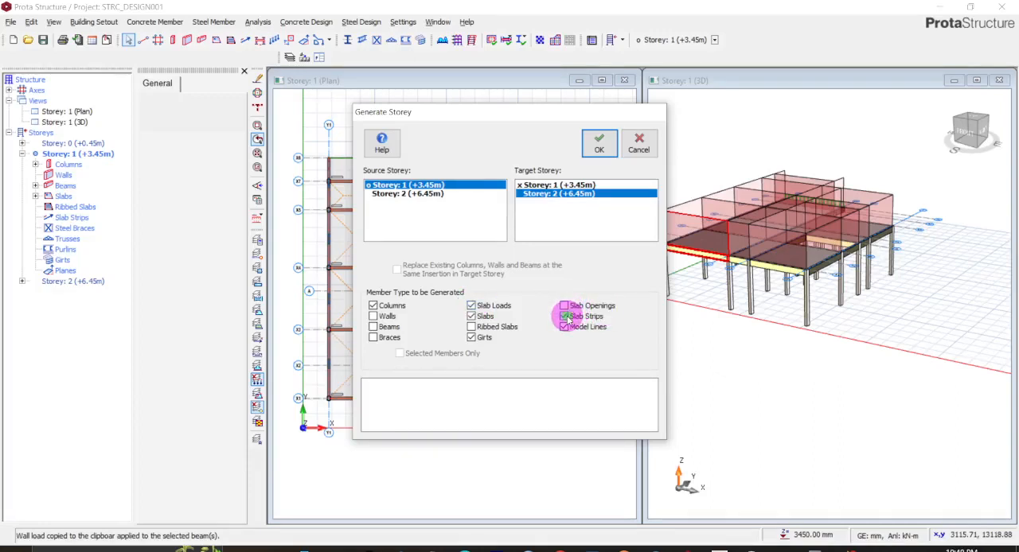
{"action": "left_click", "coordinate": [564, 328]}
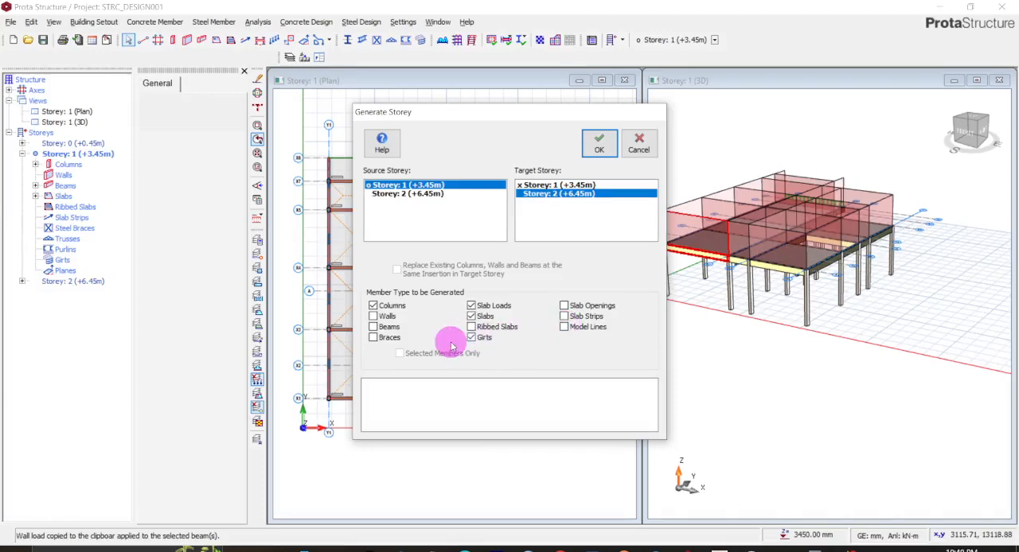
{"action": "left_click", "coordinate": [565, 327]}
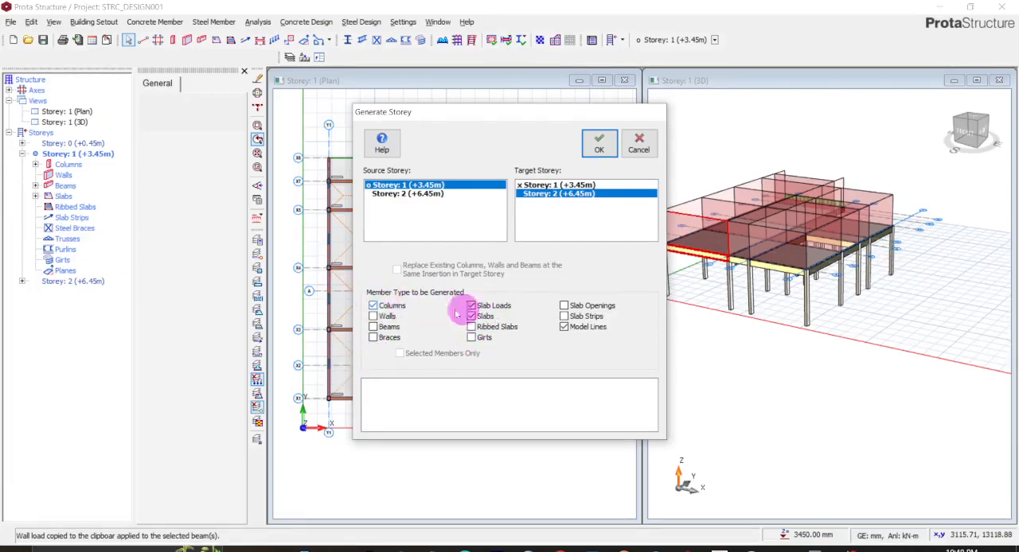
{"action": "left_click", "coordinate": [372, 328]}
{"action": "left_click", "coordinate": [373, 316]}
{"action": "left_click", "coordinate": [373, 328]}
{"action": "left_click", "coordinate": [414, 327]}
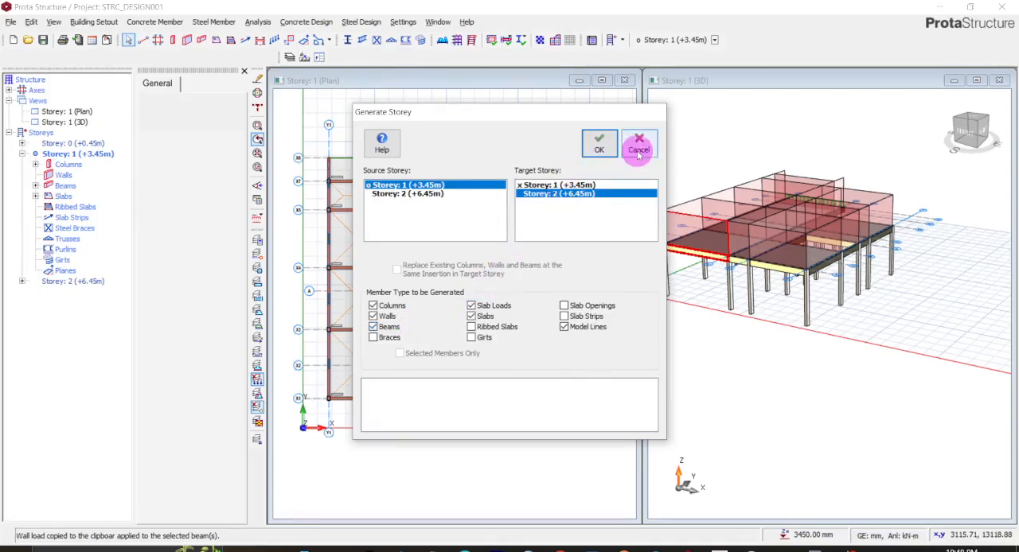
- Generate the chosen member types on Storey 2 and close the storey generation settings
{"action": "left_click", "coordinate": [607, 149]}
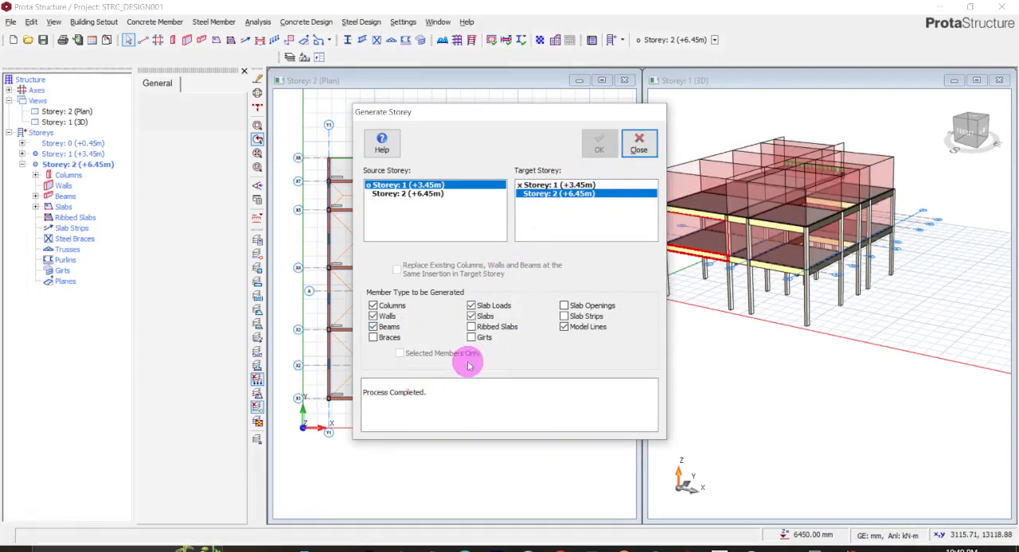
{"action": "left_click", "coordinate": [372, 327]}
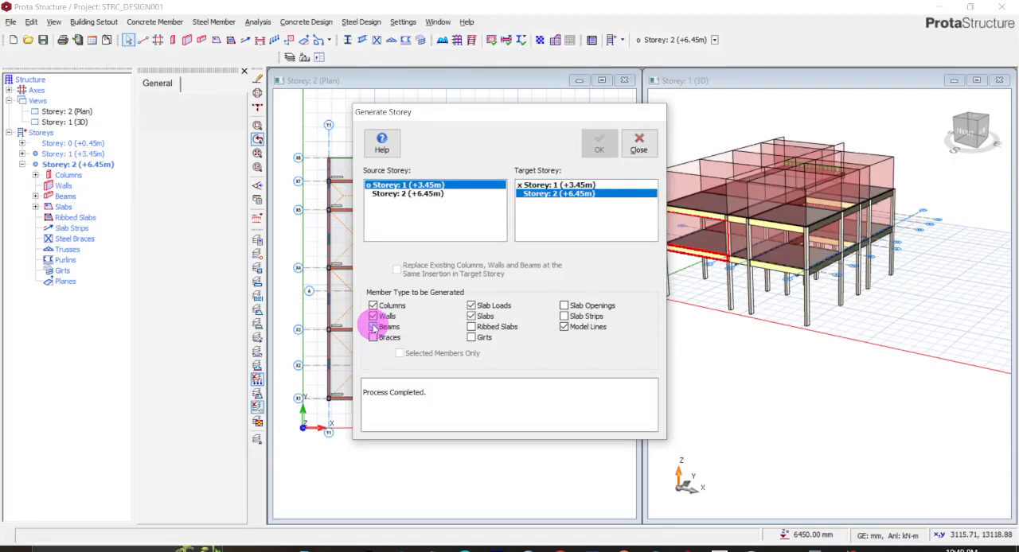
{"action": "left_click", "coordinate": [372, 326]}
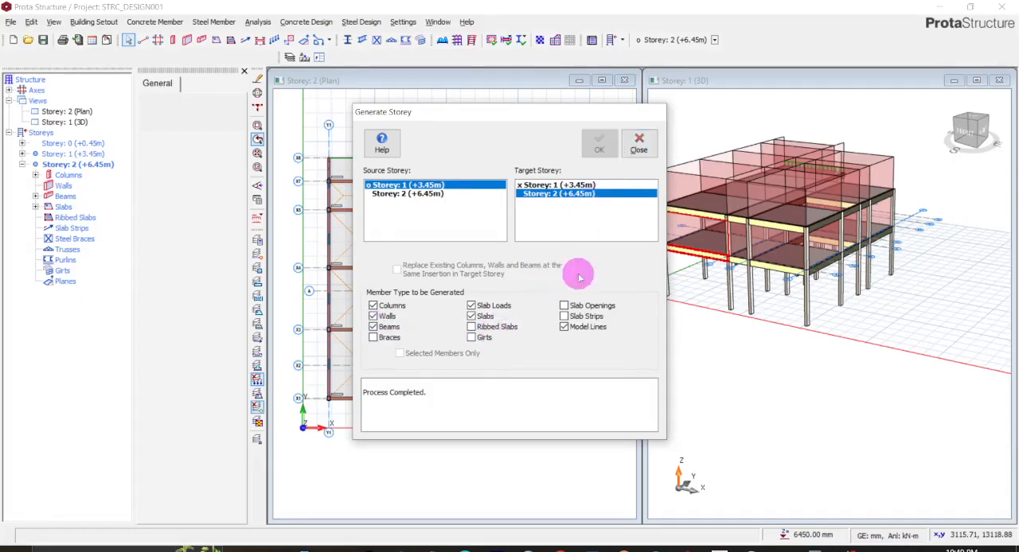
{"action": "left_click", "coordinate": [638, 143]}
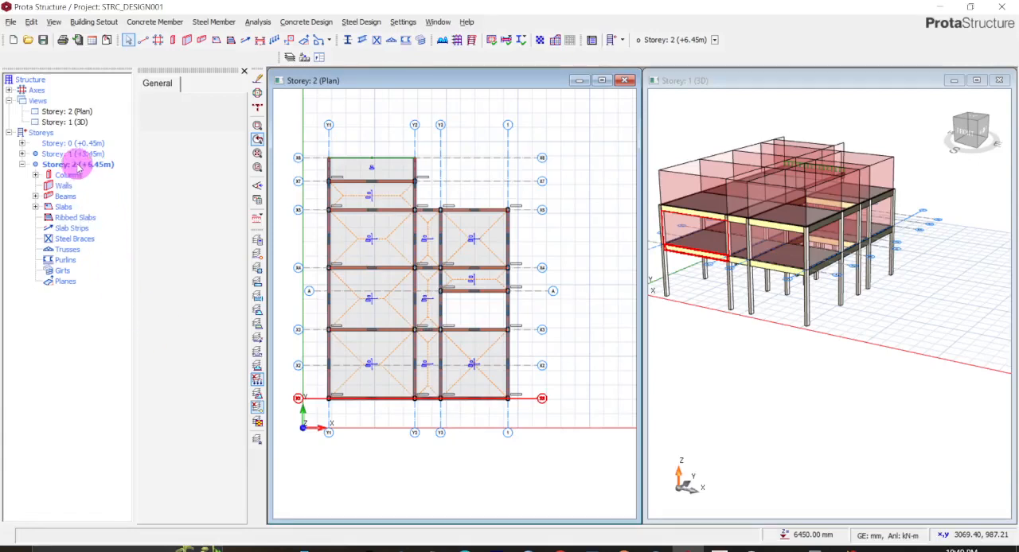
- Delete the beam wall loads from all Storey 2 beams at once
{"action": "left_click", "coordinate": [311, 83]}
{"action": "left_click", "coordinate": [377, 183]}
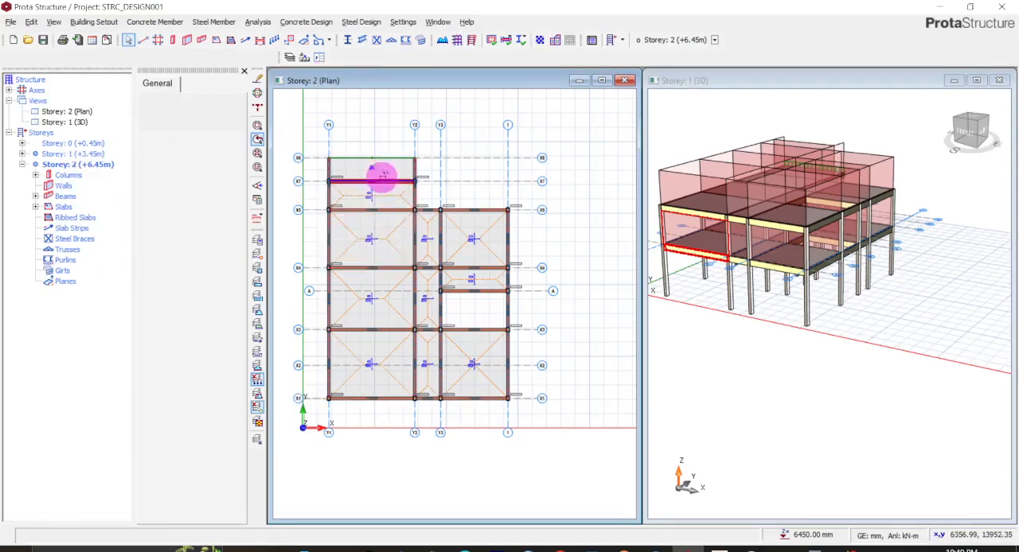
{"action": "scroll", "coordinate": [380, 172], "scroll_direction": "up", "scroll_amount": 2}
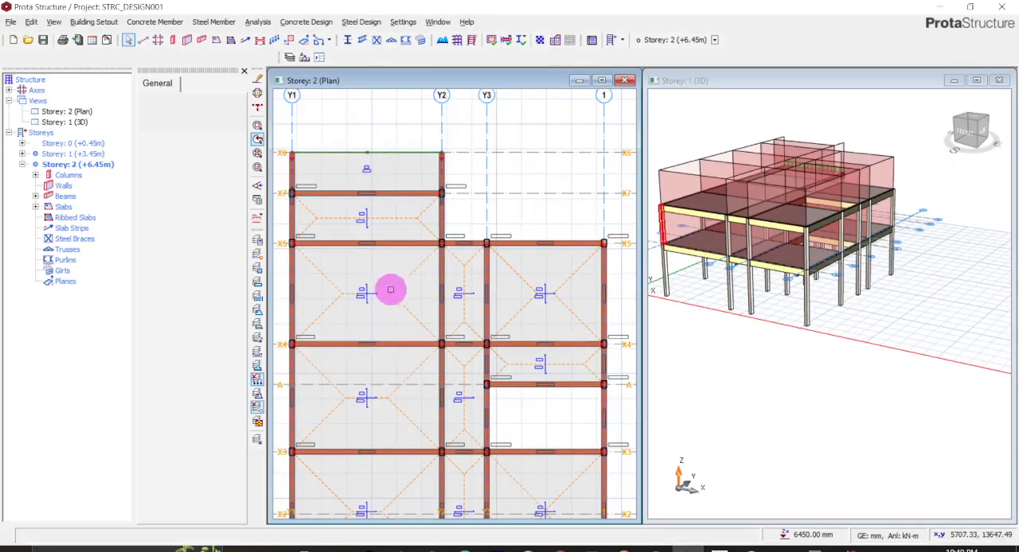
{"action": "scroll", "coordinate": [417, 221], "scroll_direction": "up", "scroll_amount": 2}
{"action": "scroll", "coordinate": [414, 231], "scroll_direction": "down", "scroll_amount": 2}
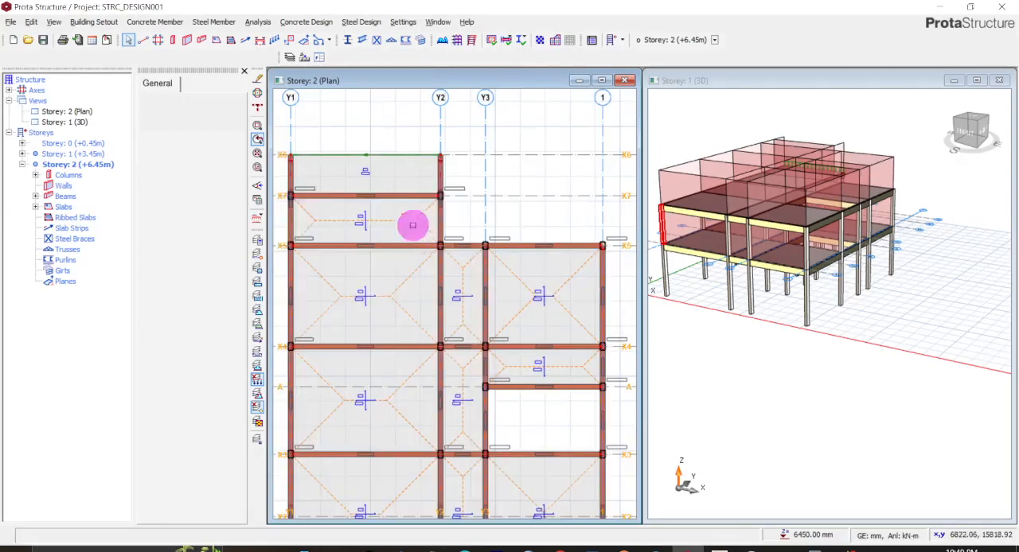
{"action": "left_click", "coordinate": [404, 196]}
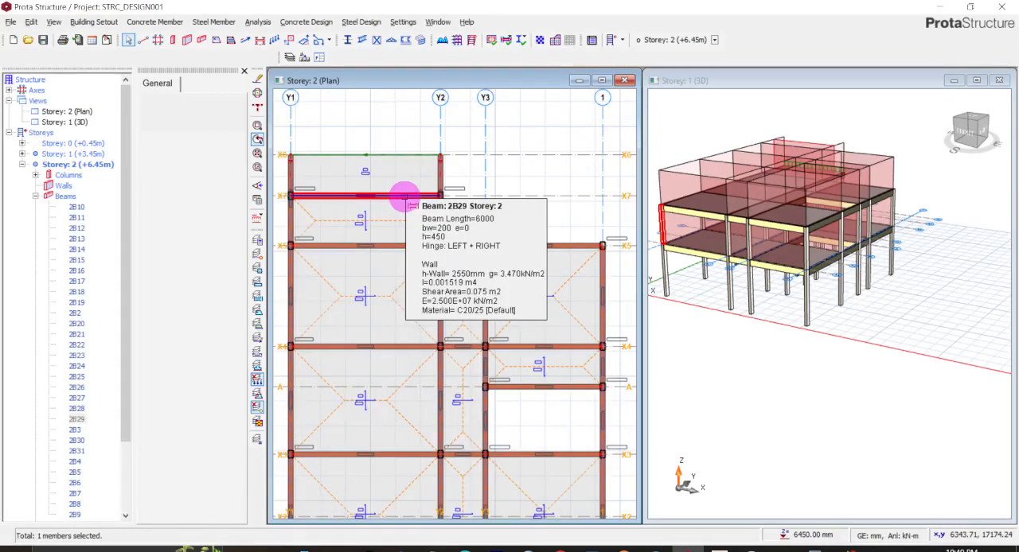
{"action": "left_click", "coordinate": [78, 207]}
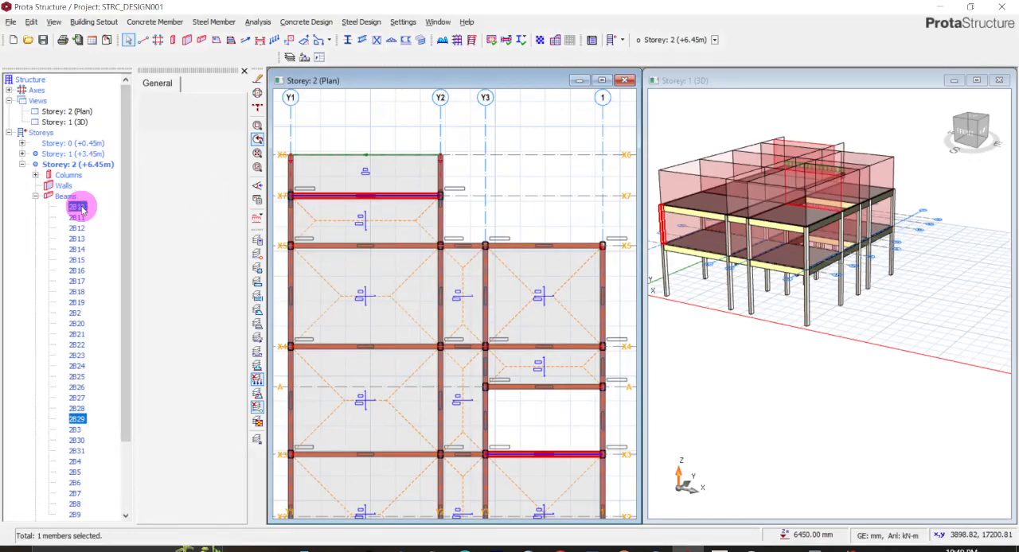
{"action": "left_click_drag", "start_coordinate": [123, 234], "coordinate": [128, 329]}
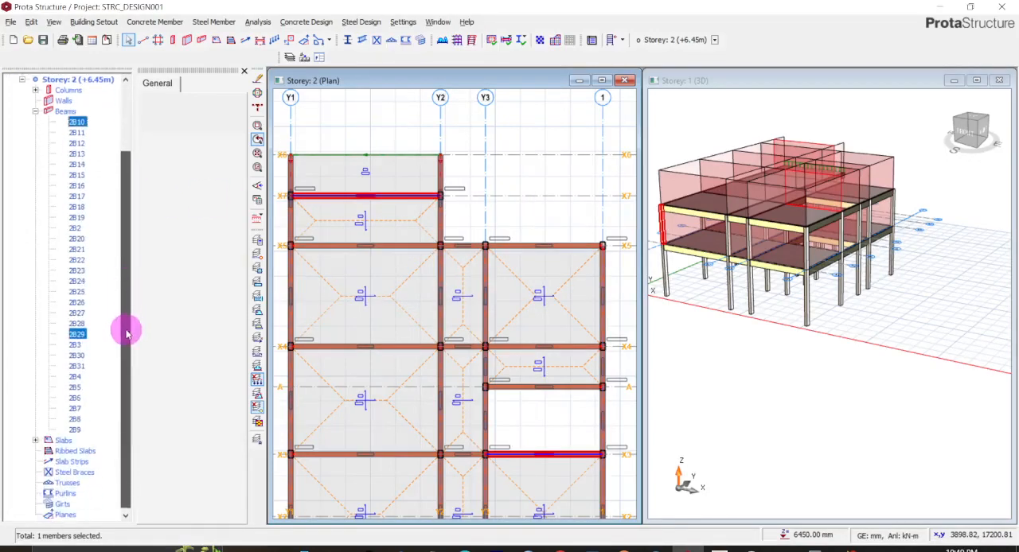
{"action": "left_click", "coordinate": [74, 429], "text": "shift"}
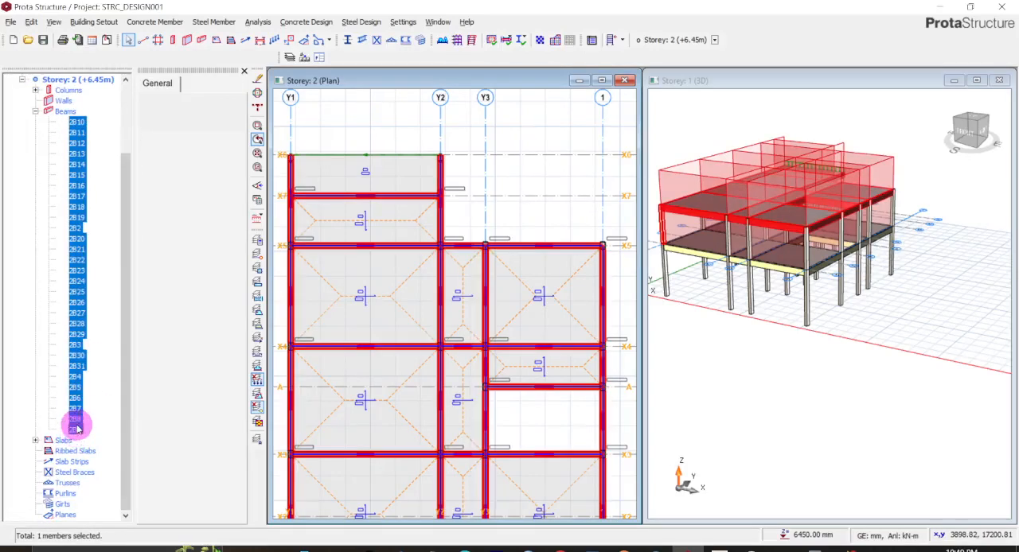
{"action": "right_click", "coordinate": [77, 428]}
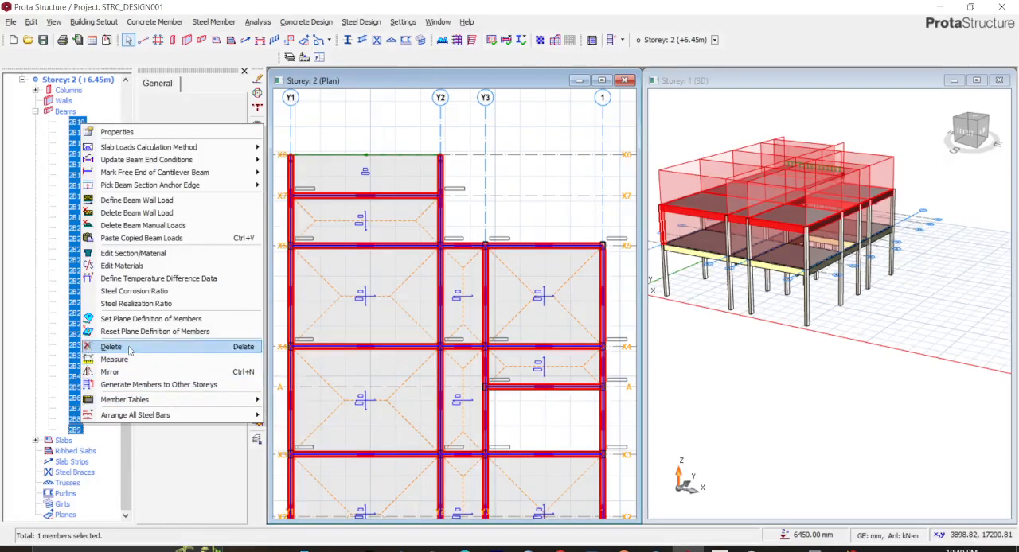
{"action": "left_click", "coordinate": [119, 213]}
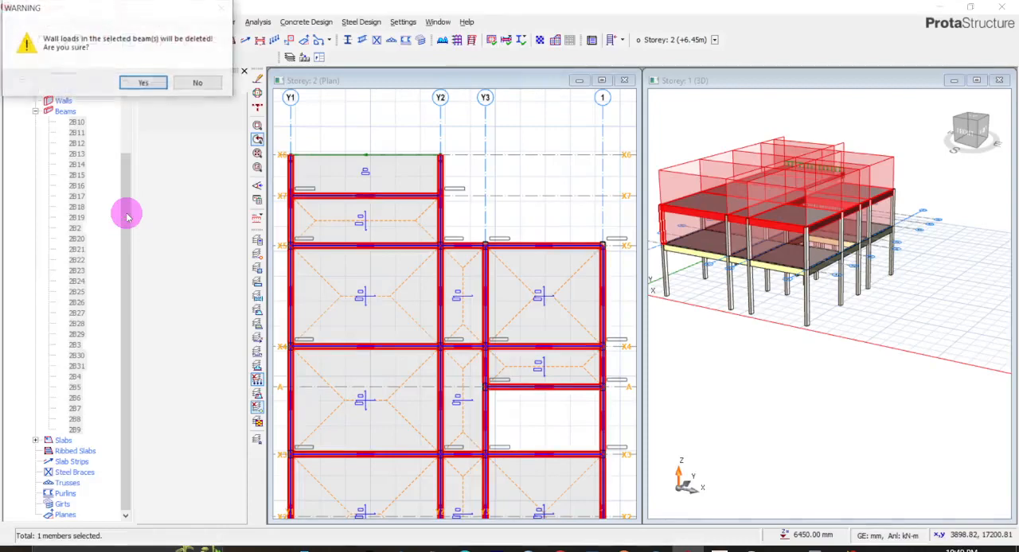
{"action": "left_click", "coordinate": [142, 84]}
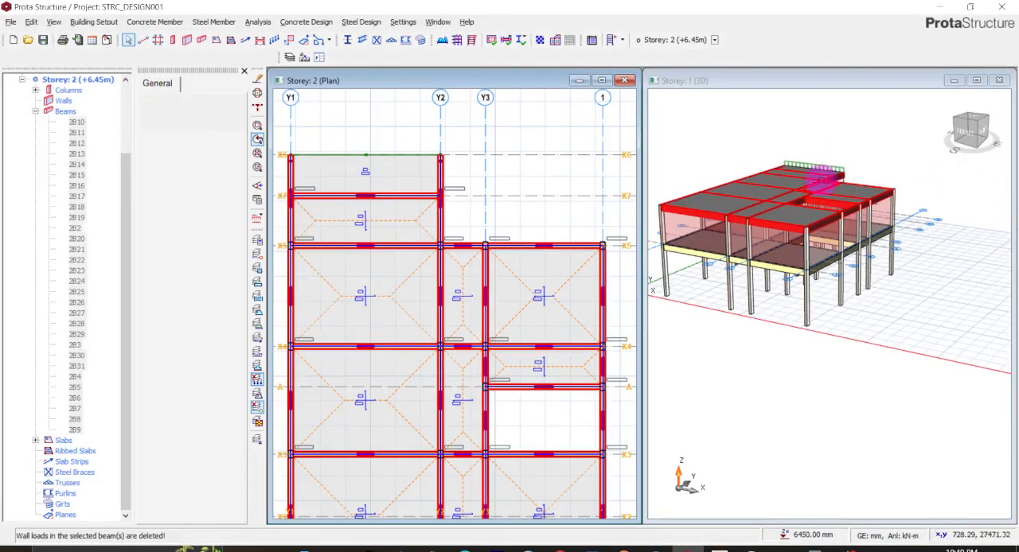
- Inspect the Storey 2 roof in the 3D view and clear the beam selection
{"action": "scroll", "coordinate": [821, 180], "scroll_direction": "up", "scroll_amount": 2}
{"action": "scroll", "coordinate": [821, 181], "scroll_direction": "up", "scroll_amount": 3}
{"action": "scroll", "coordinate": [820, 182], "scroll_direction": "down", "scroll_amount": 2}
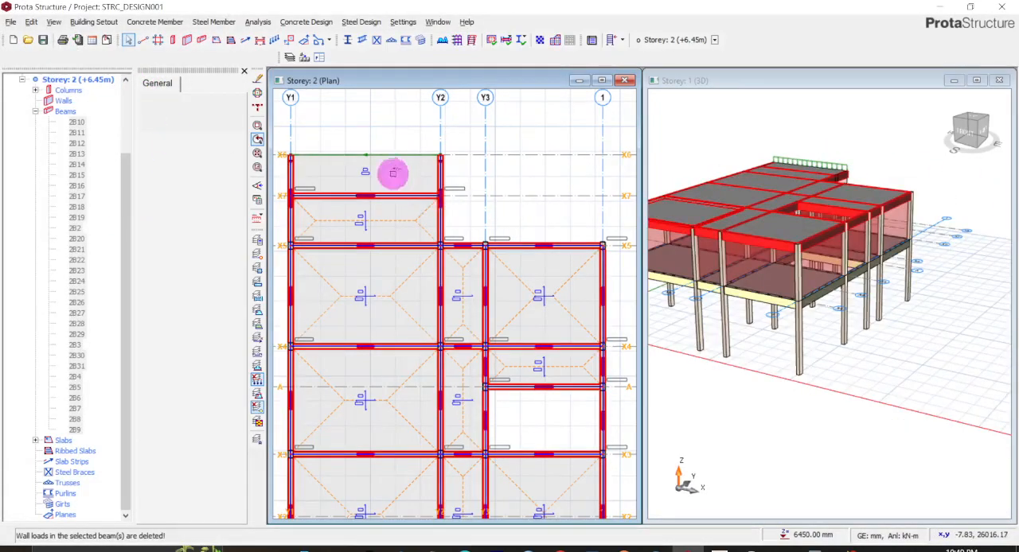
{"action": "left_click", "coordinate": [381, 157]}
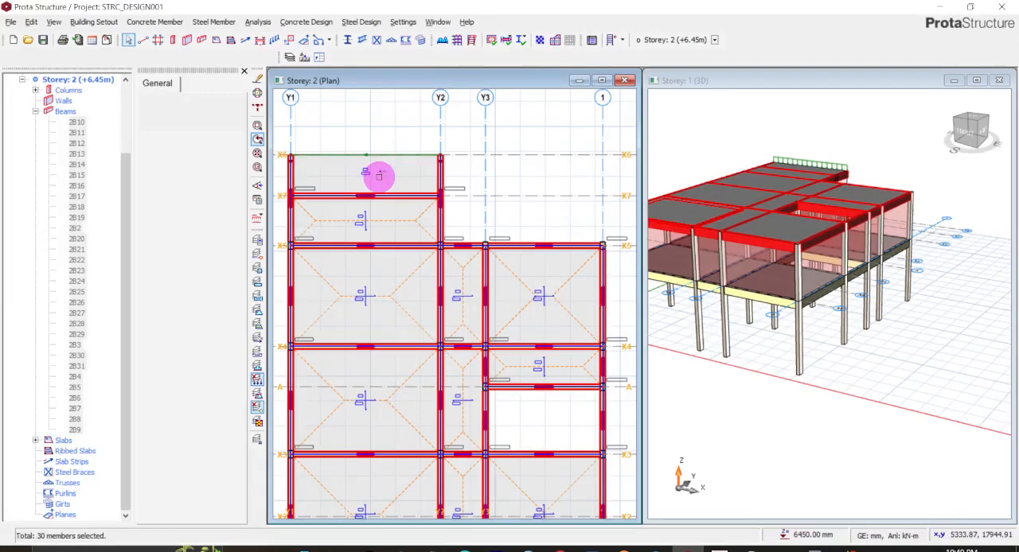
{"action": "key", "text": "Escape"}
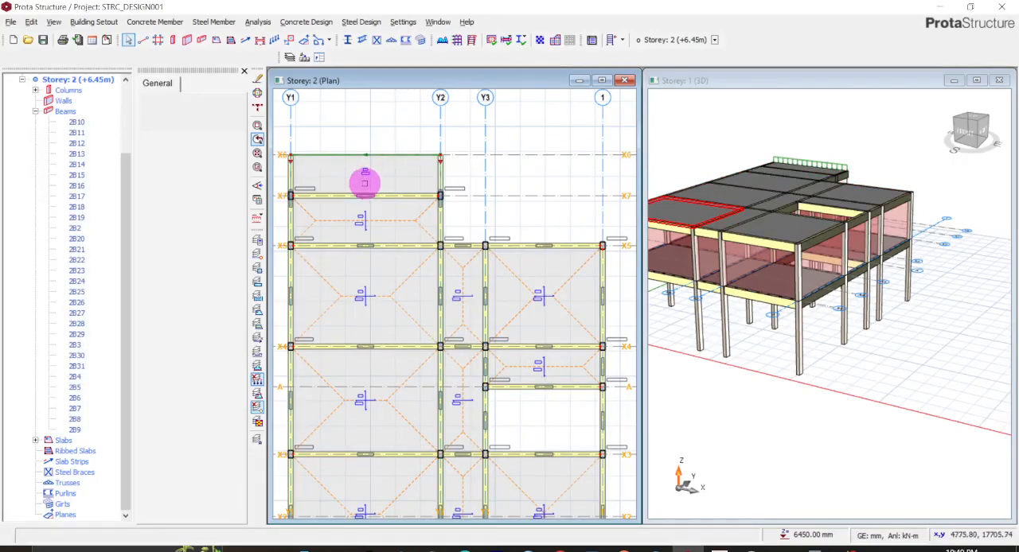
{"action": "left_click", "coordinate": [364, 171]}
{"action": "right_click", "coordinate": [364, 171]}
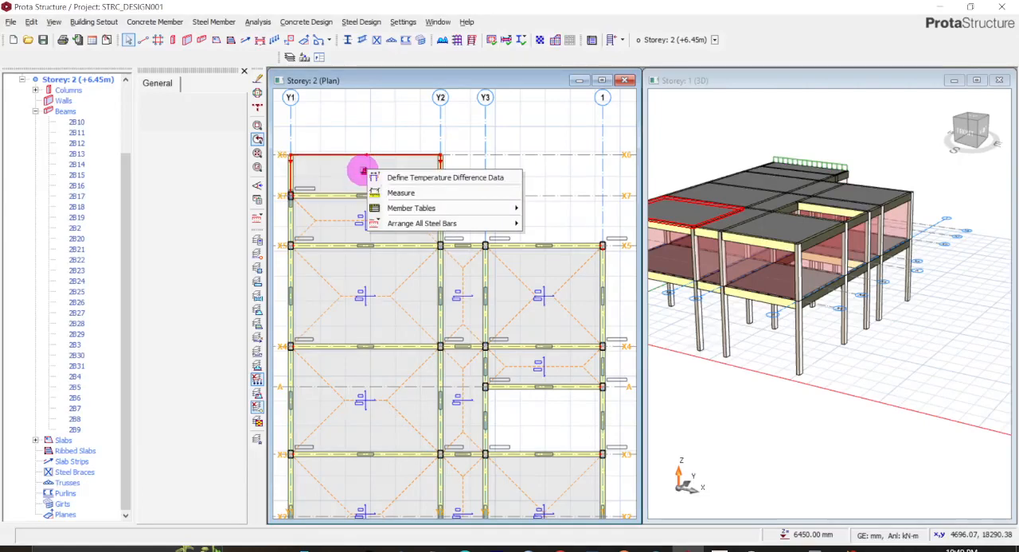
{"action": "left_click", "coordinate": [327, 171]}
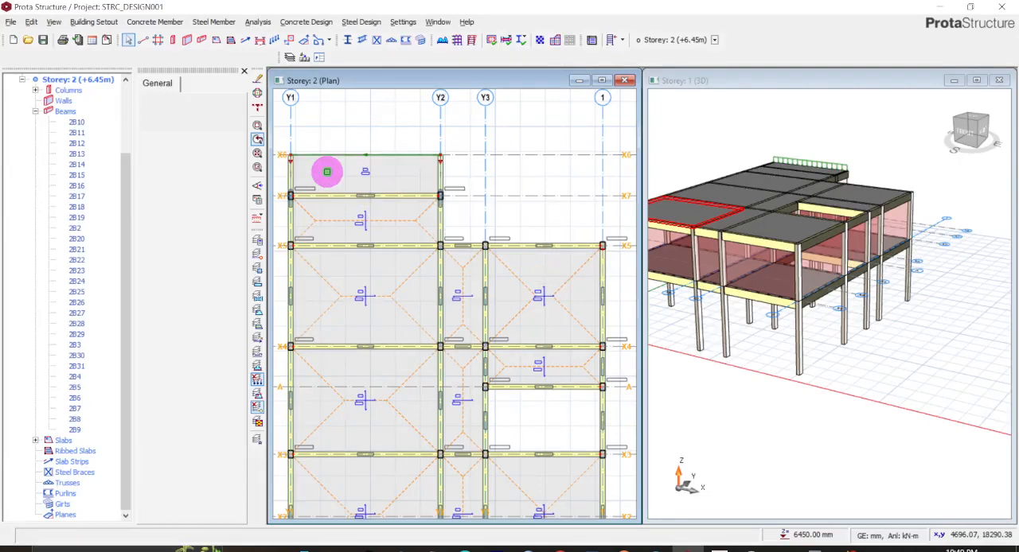
{"action": "right_click", "coordinate": [326, 169]}
{"action": "left_click", "coordinate": [326, 170]}
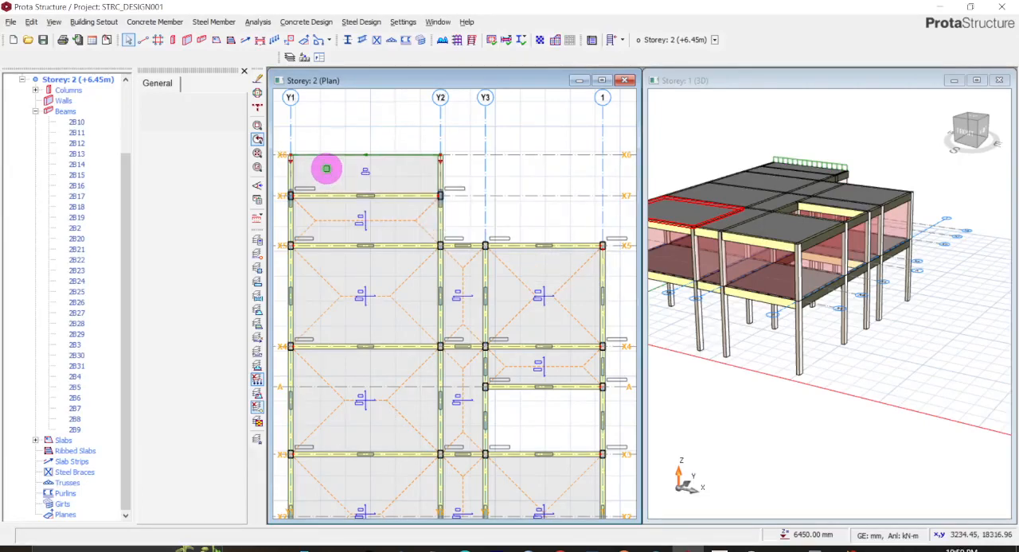
{"action": "right_click", "coordinate": [327, 163]}
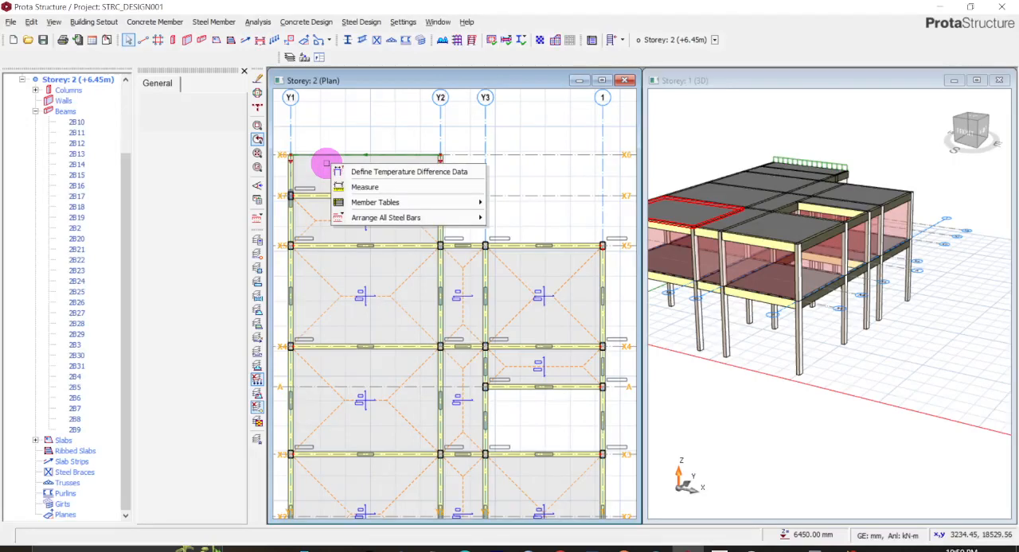
{"action": "left_click", "coordinate": [327, 163]}
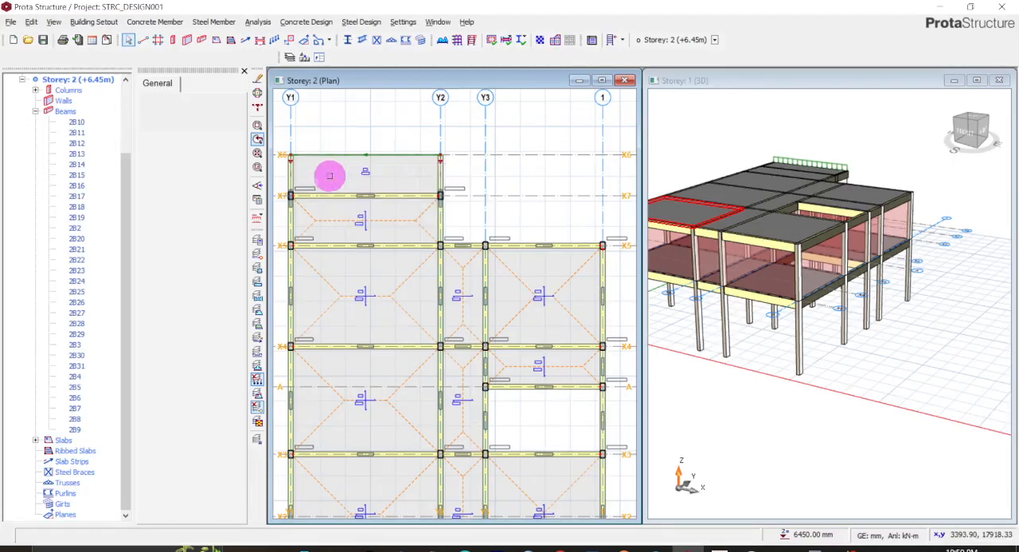
{"action": "left_click", "coordinate": [329, 157]}
{"action": "left_click", "coordinate": [334, 170]}
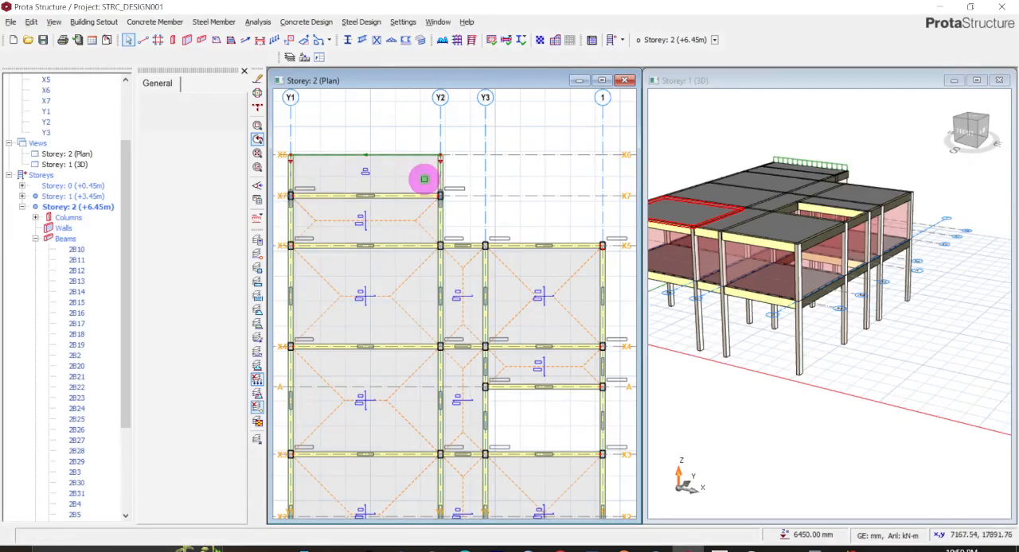
{"action": "right_click", "coordinate": [424, 179]}
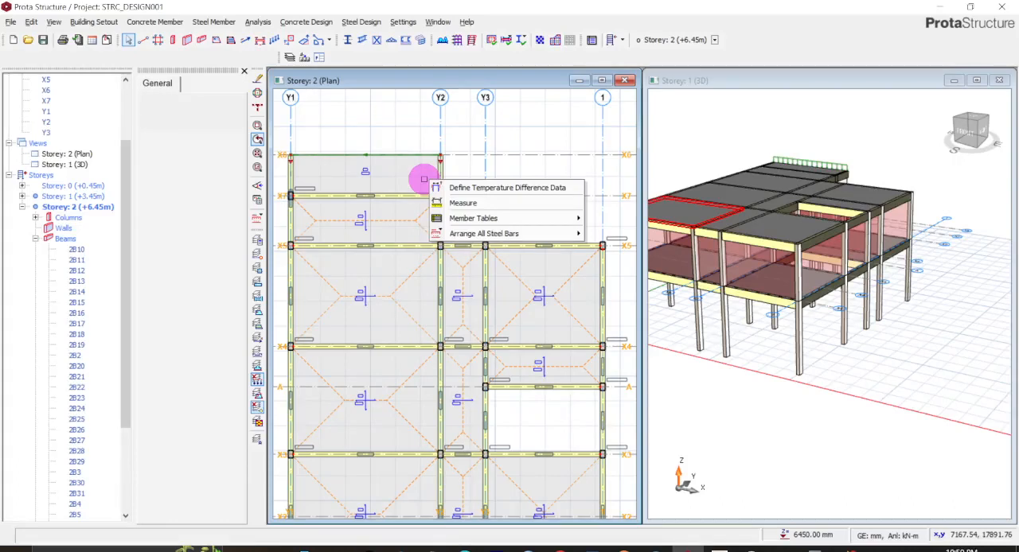
{"action": "left_click", "coordinate": [425, 179]}
{"action": "right_click", "coordinate": [412, 179]}
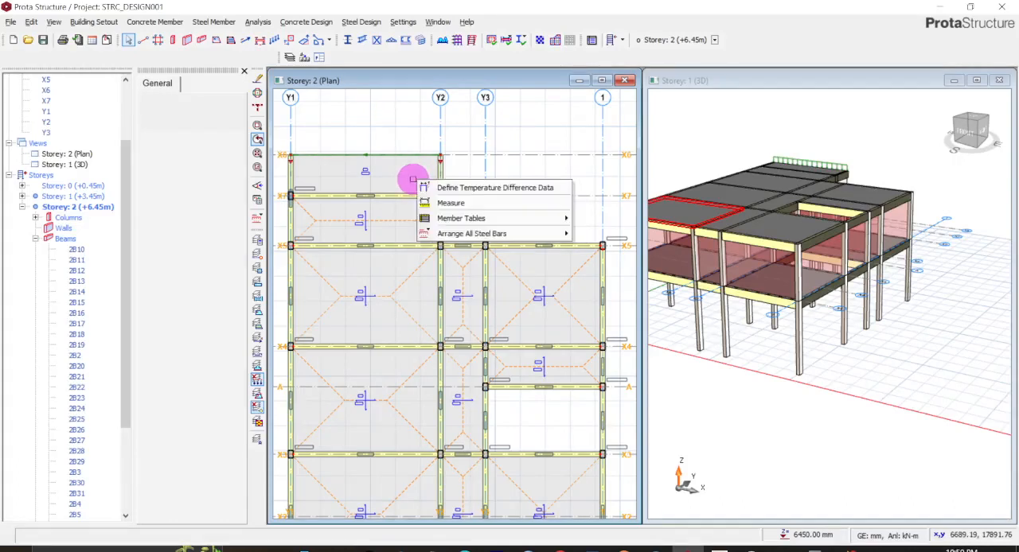
{"action": "left_click", "coordinate": [404, 180]}
{"action": "left_click", "coordinate": [302, 157]}
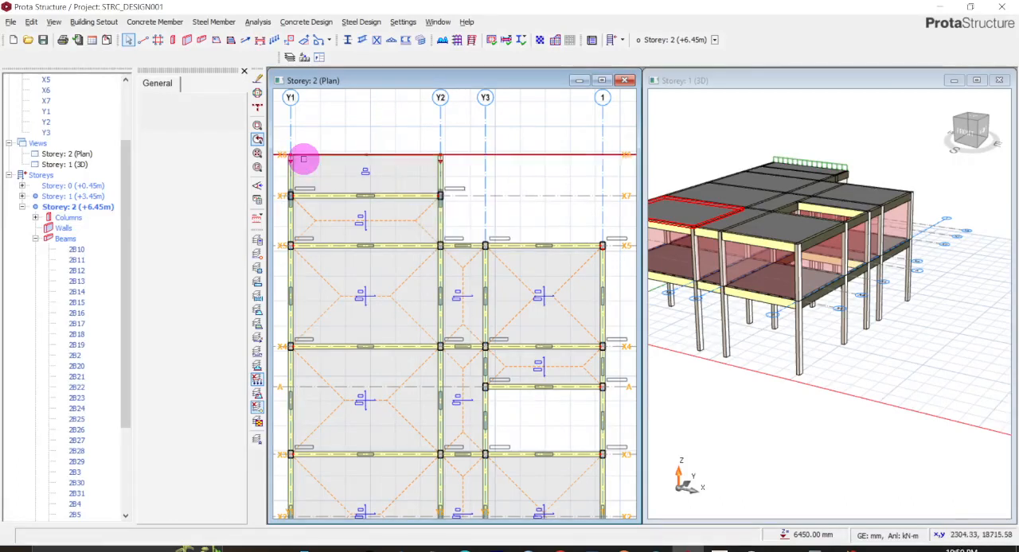
{"action": "right_click", "coordinate": [333, 175]}
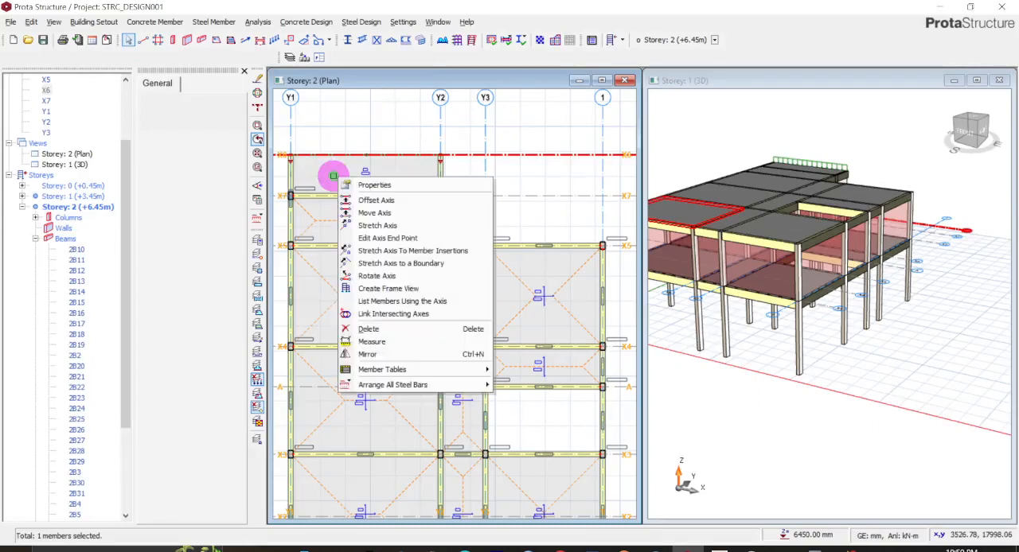
{"action": "left_click", "coordinate": [838, 162]}
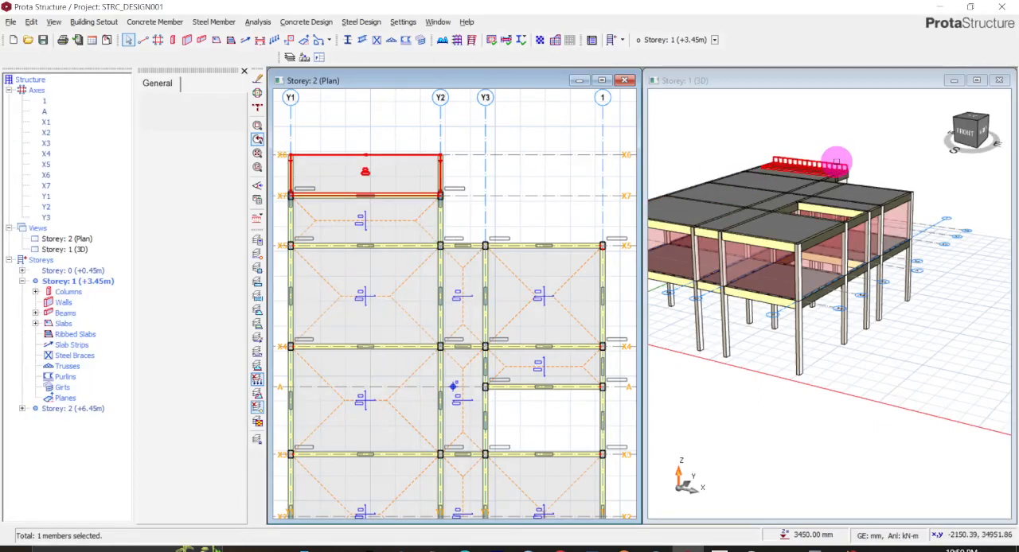
{"action": "right_click", "coordinate": [416, 174]}
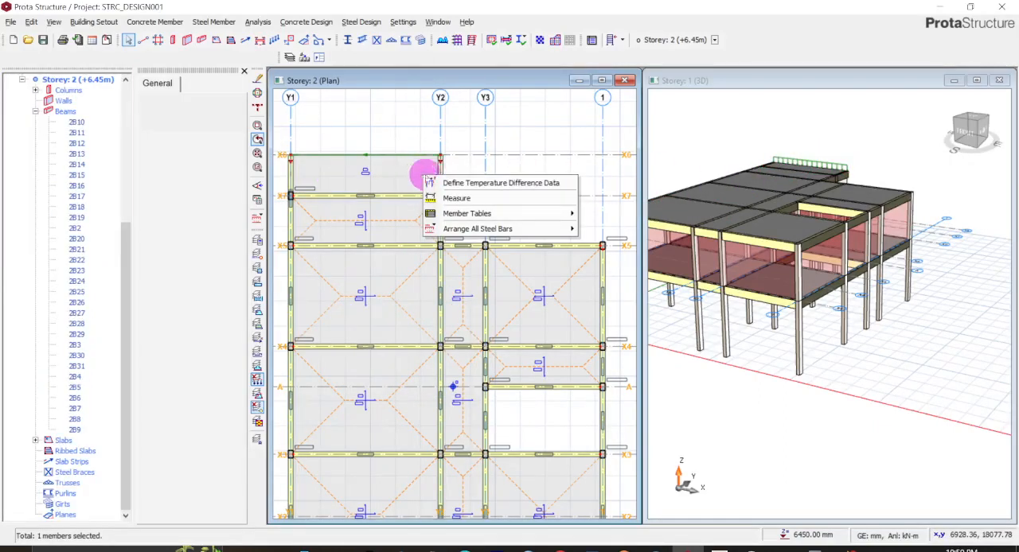
- Open the properties of the Storey 2 cantilever slab between axes Y1 and Y2 and clear its parapet load
{"action": "left_click", "coordinate": [808, 164]}
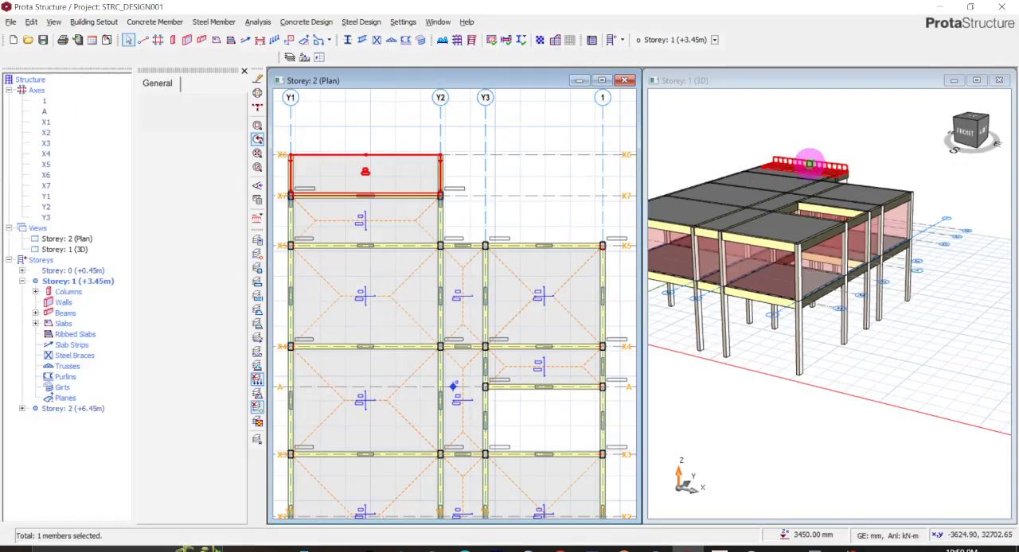
{"action": "right_click", "coordinate": [811, 167]}
{"action": "left_click", "coordinate": [820, 170]}
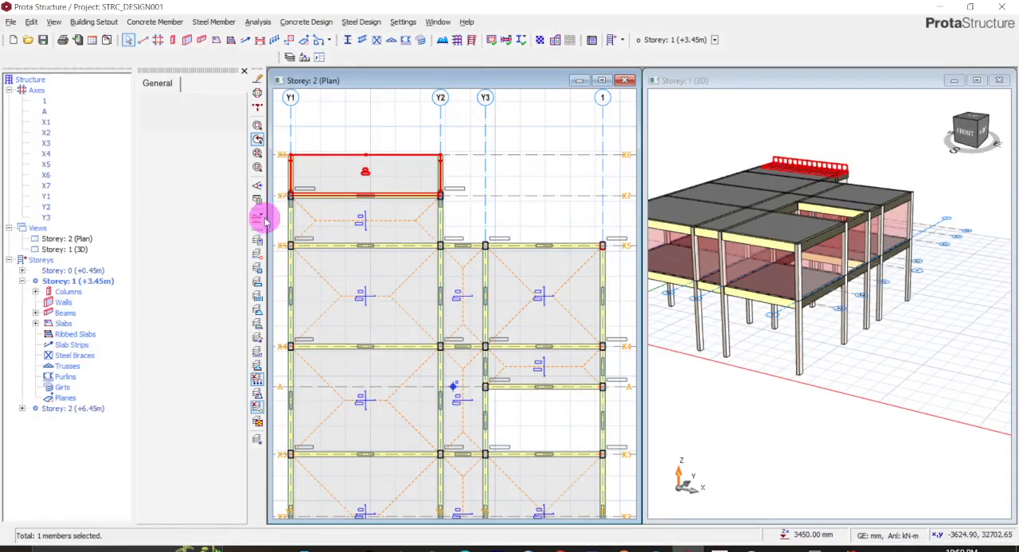
{"action": "left_click", "coordinate": [198, 83]}
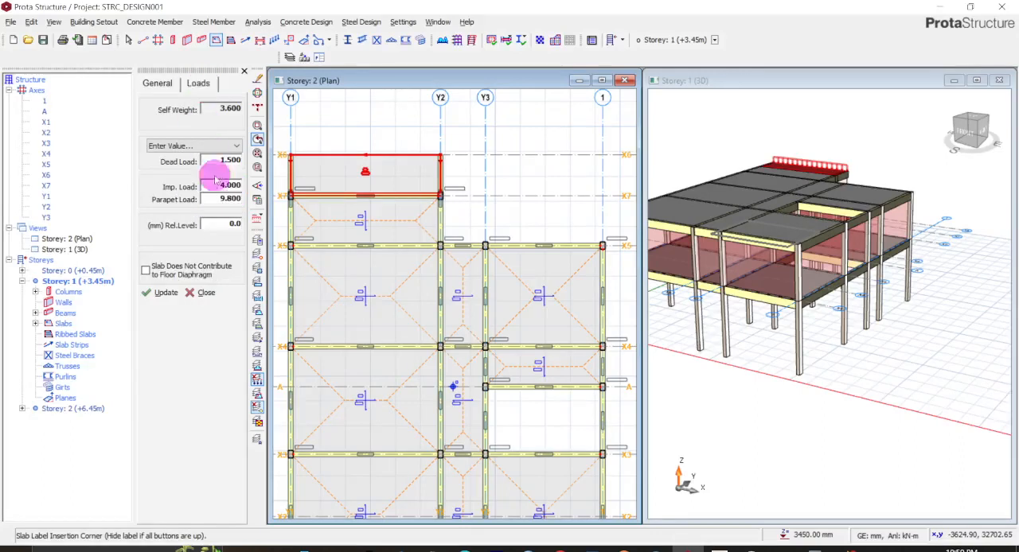
{"action": "double_click", "coordinate": [220, 199]}
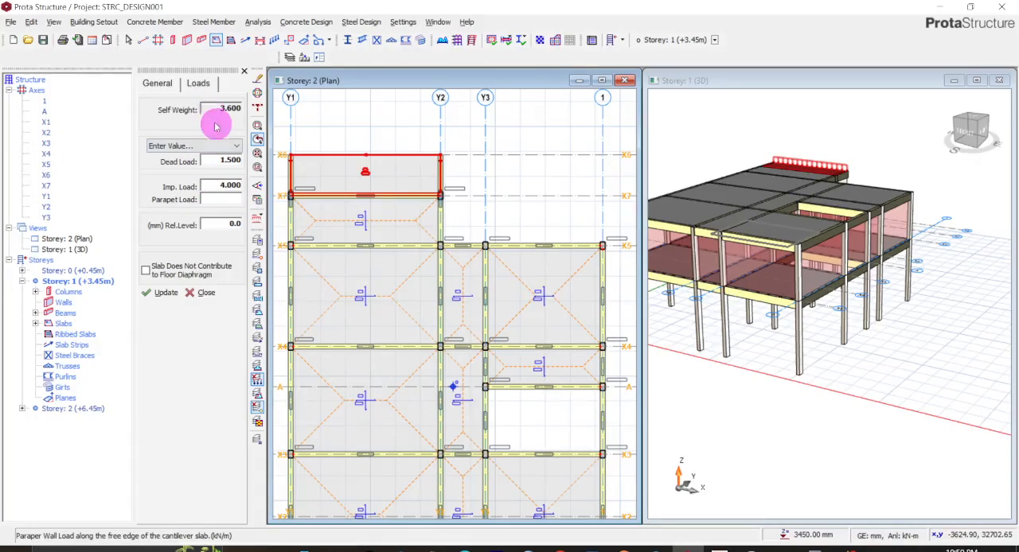
- Try to change the Storey 2 cantilever slab to slab type 1
{"action": "left_click", "coordinate": [162, 84]}
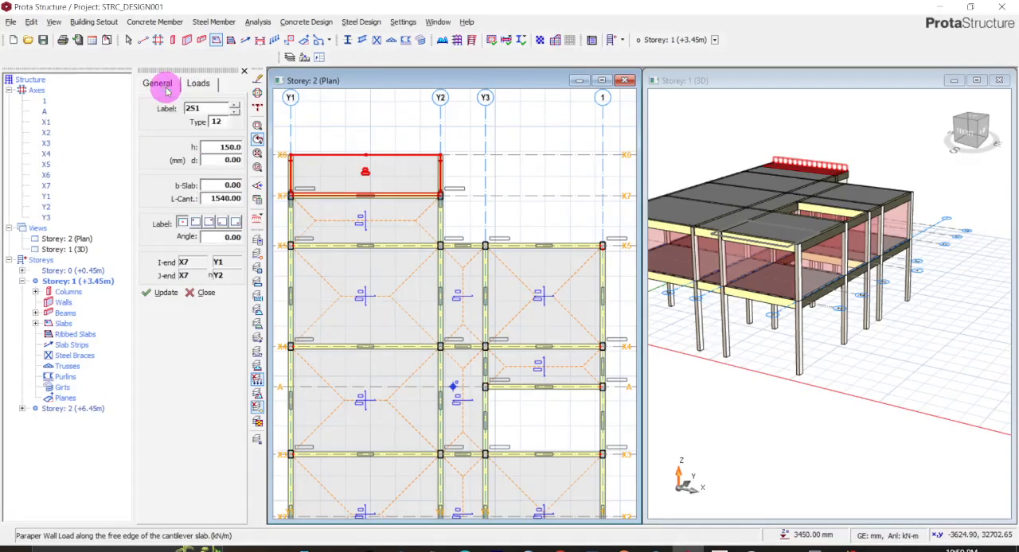
{"action": "left_click", "coordinate": [226, 120]}
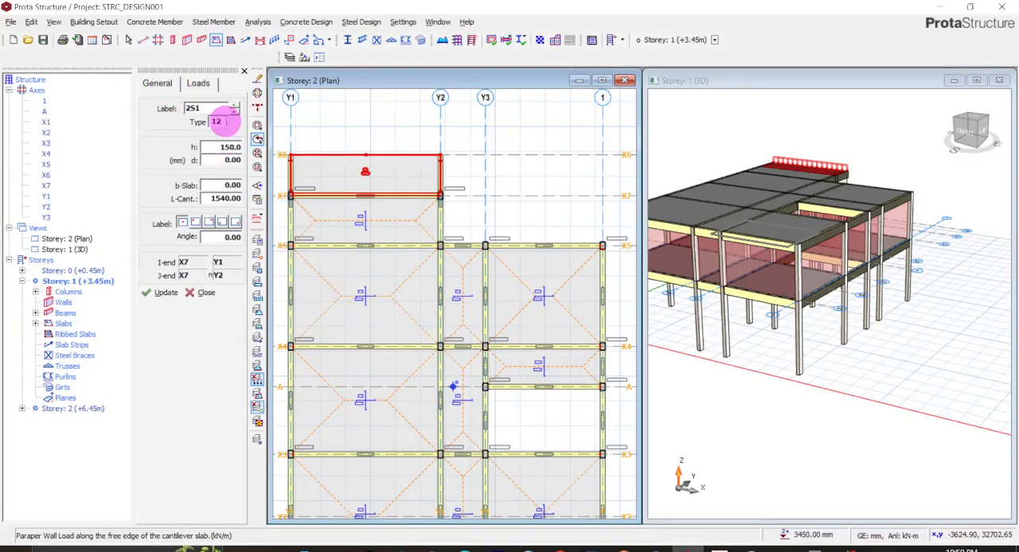
{"action": "left_click", "coordinate": [226, 120]}
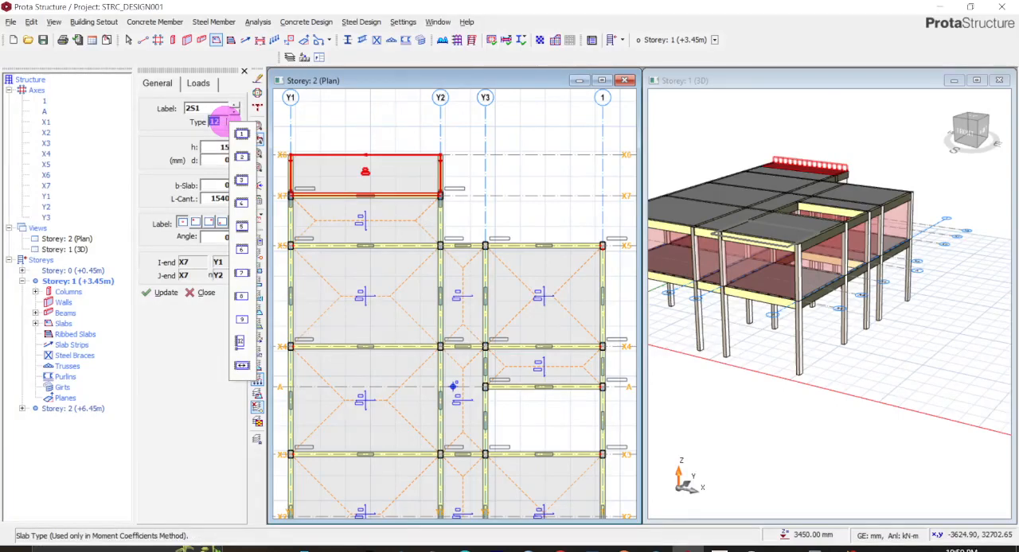
{"action": "left_click", "coordinate": [241, 137]}
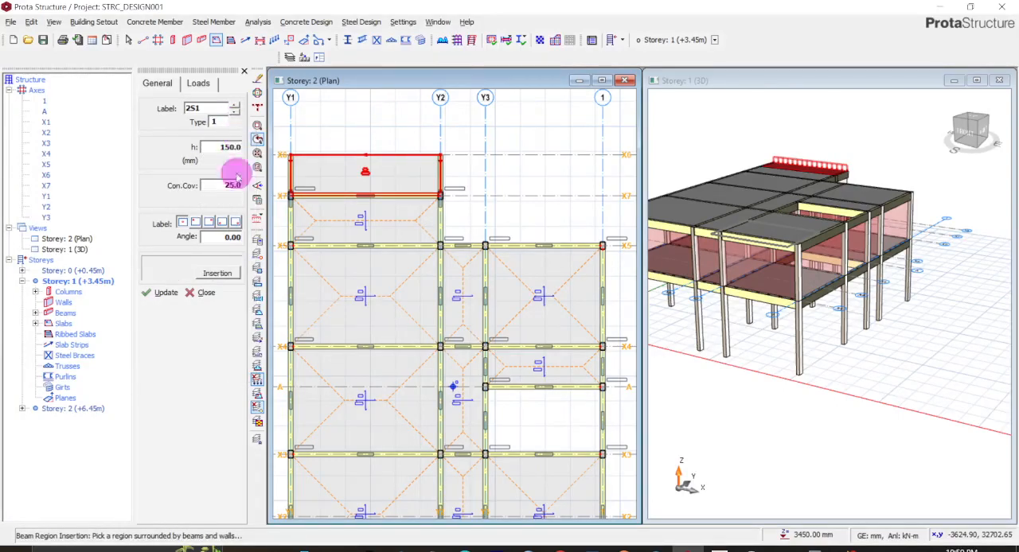
{"action": "left_click", "coordinate": [168, 293]}
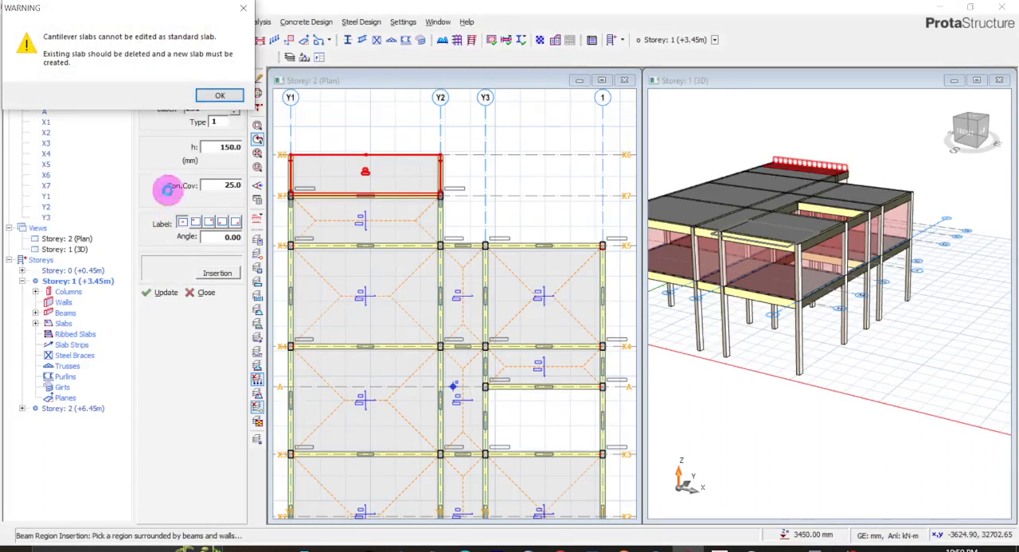
{"action": "left_click", "coordinate": [208, 96]}
- Set the parapet load of the Storey 2 cantilever slab beyond axis X7 to 0 and update the slab
{"action": "left_click", "coordinate": [818, 164]}
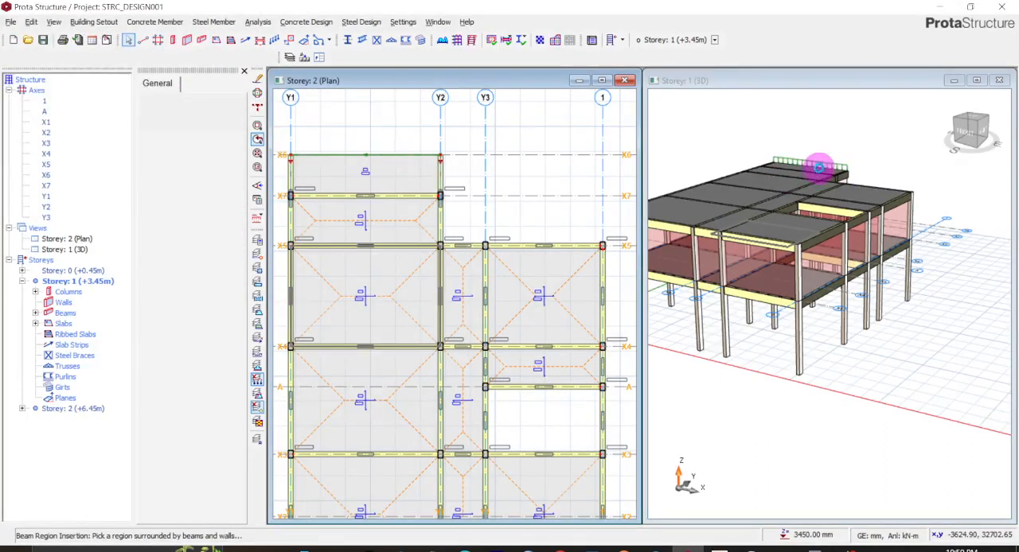
{"action": "left_click", "coordinate": [824, 173]}
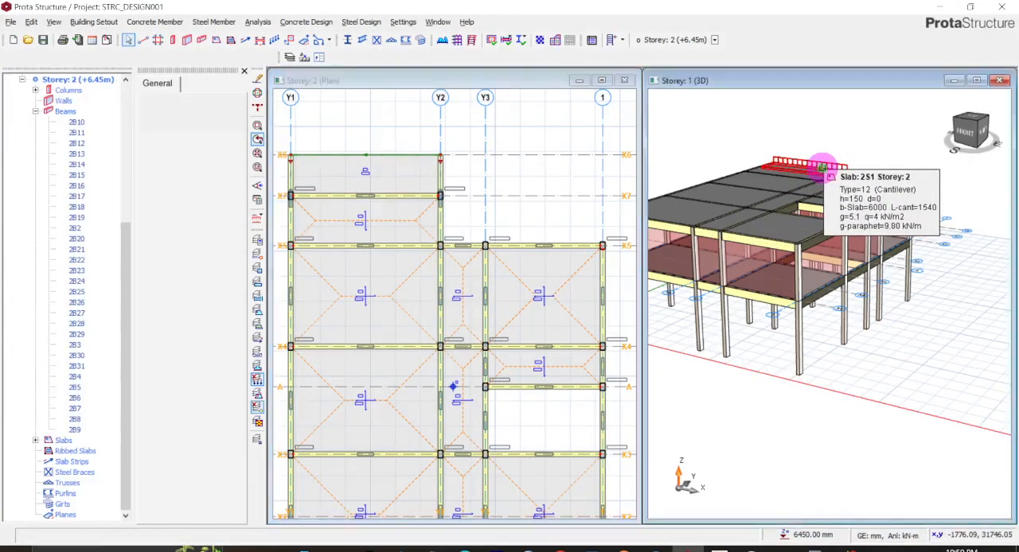
{"action": "right_click", "coordinate": [821, 171]}
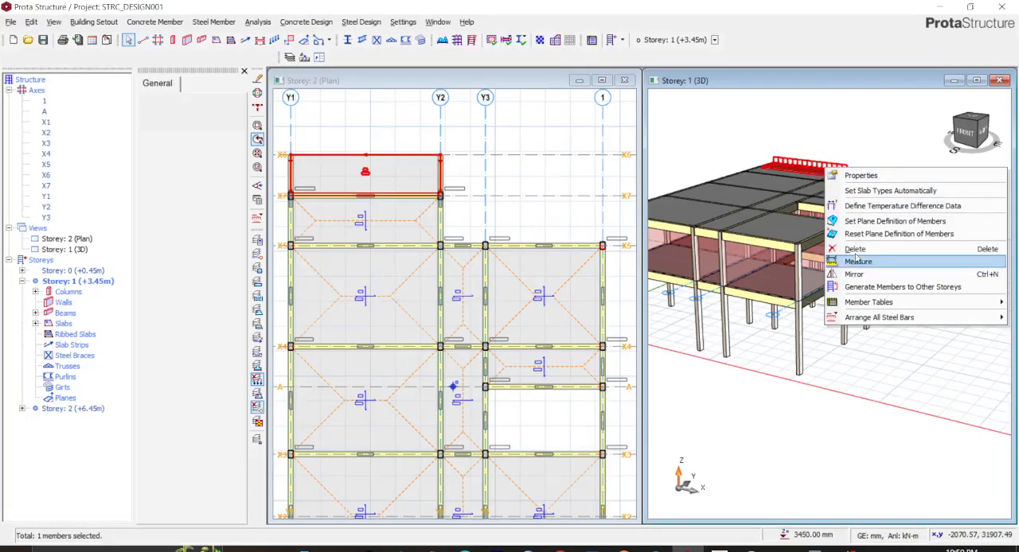
{"action": "left_click", "coordinate": [793, 181]}
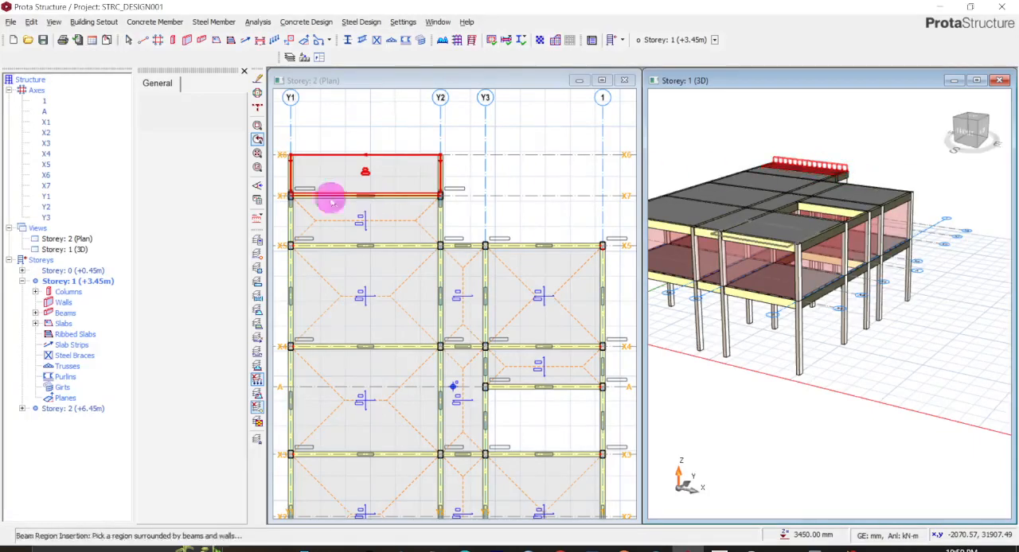
{"action": "left_click", "coordinate": [203, 85]}
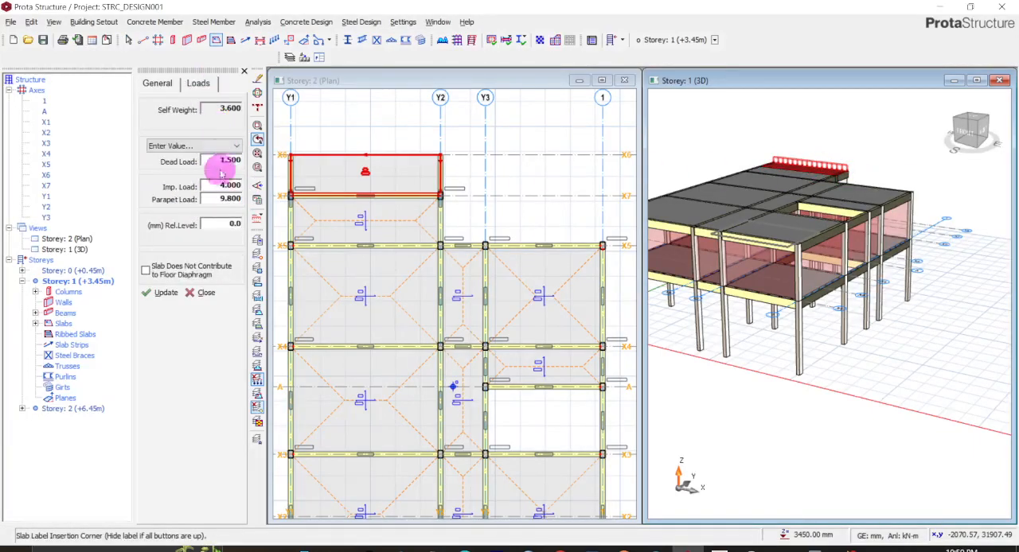
{"action": "double_click", "coordinate": [217, 198]}
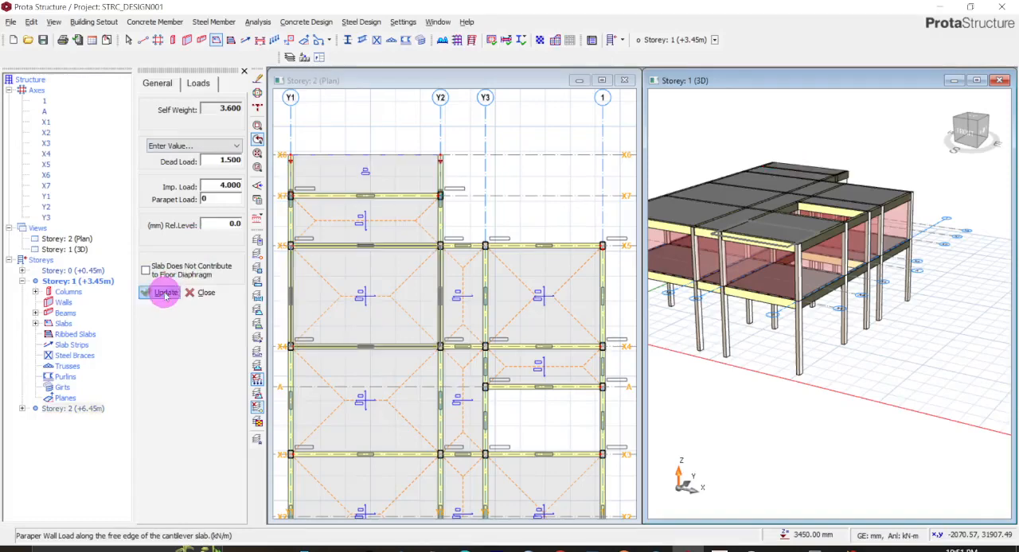
- Examine the Storey 2 roof and its cantilever slab edge in the plan and 3D views
{"action": "middle_click_drag", "start_coordinate": [832, 173], "coordinate": [770, 217]}
{"action": "scroll", "coordinate": [552, 264], "scroll_direction": "down", "scroll_amount": 4}
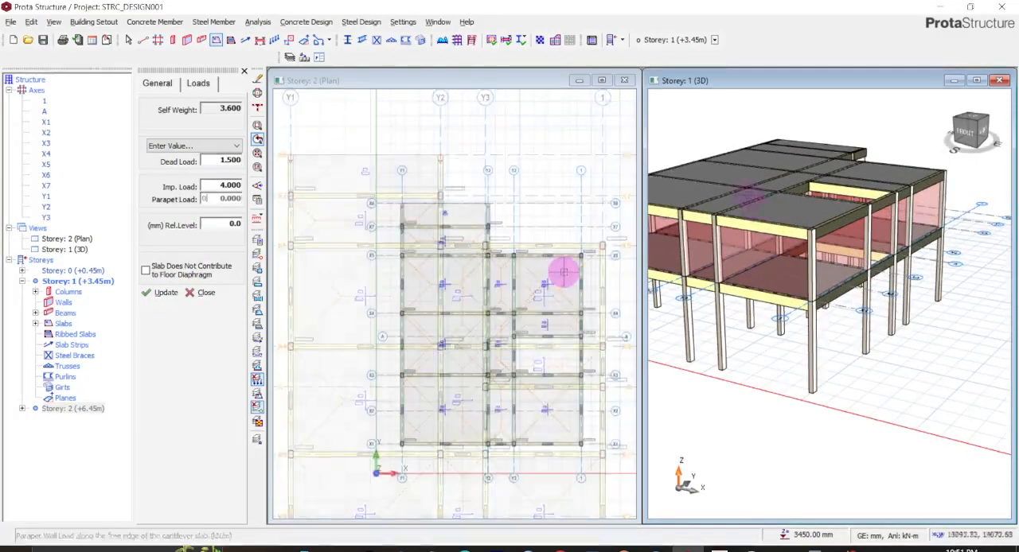
{"action": "scroll", "coordinate": [563, 271], "scroll_direction": "up", "scroll_amount": 2}
{"action": "scroll", "coordinate": [659, 212], "scroll_direction": "up", "scroll_amount": 2}
{"action": "scroll", "coordinate": [740, 189], "scroll_direction": "up", "scroll_amount": 1}
{"action": "scroll", "coordinate": [739, 188], "scroll_direction": "down", "scroll_amount": 3}
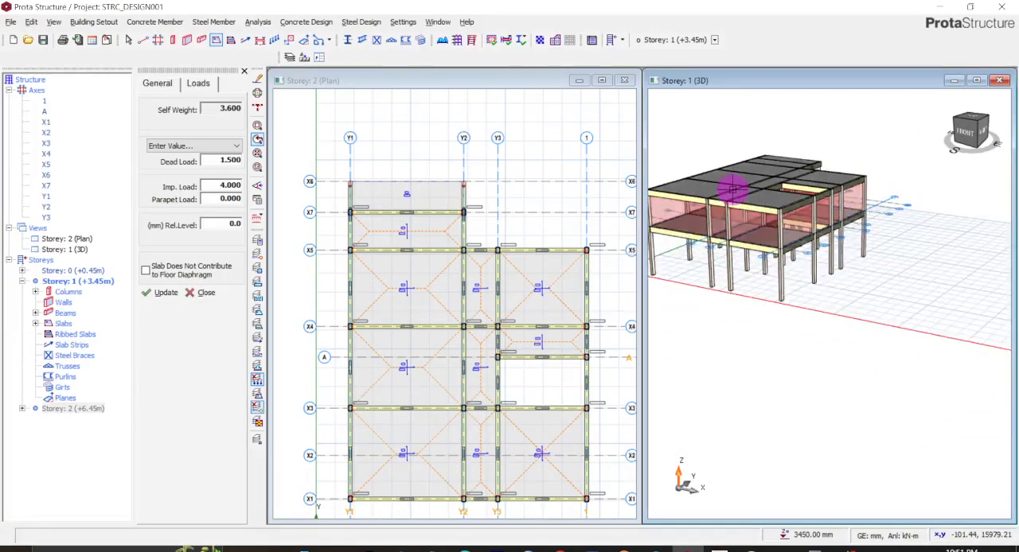
{"action": "scroll", "coordinate": [730, 190], "scroll_direction": "up", "scroll_amount": 2}
{"action": "middle_click_drag", "start_coordinate": [729, 190], "coordinate": [820, 234]}
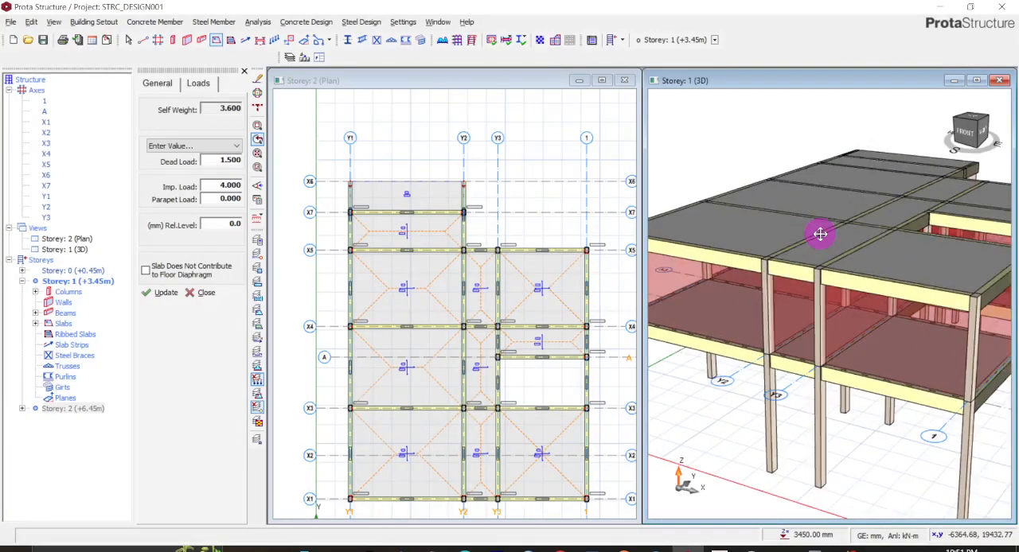
{"action": "scroll", "coordinate": [534, 202], "scroll_direction": "down", "scroll_amount": 3}
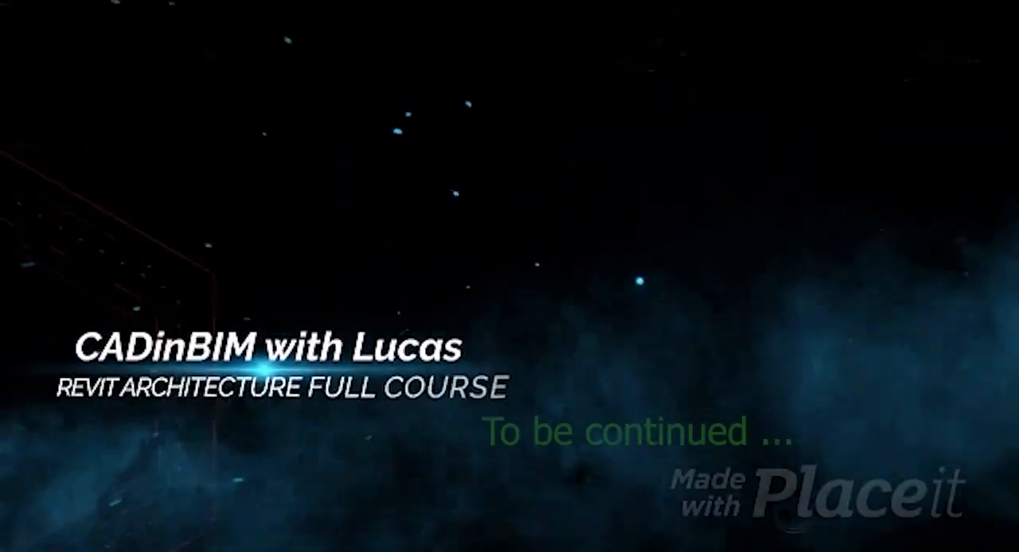